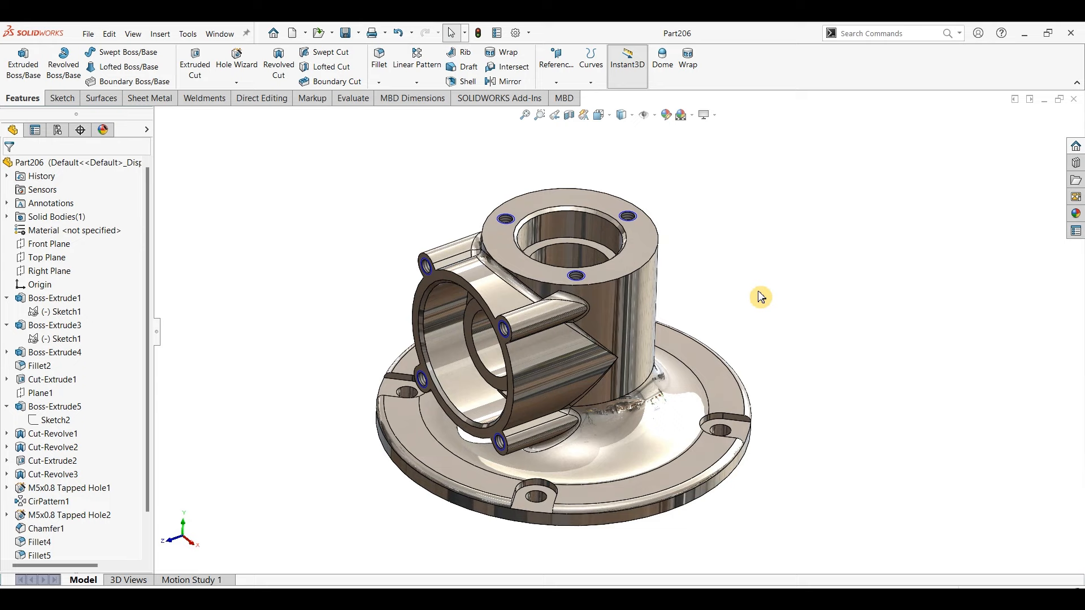
- Examine the finished housing from several angles and review its dimensioned drawing, Part206_dwg.PDF
middle_click_drag(760, 297, 772, 297)
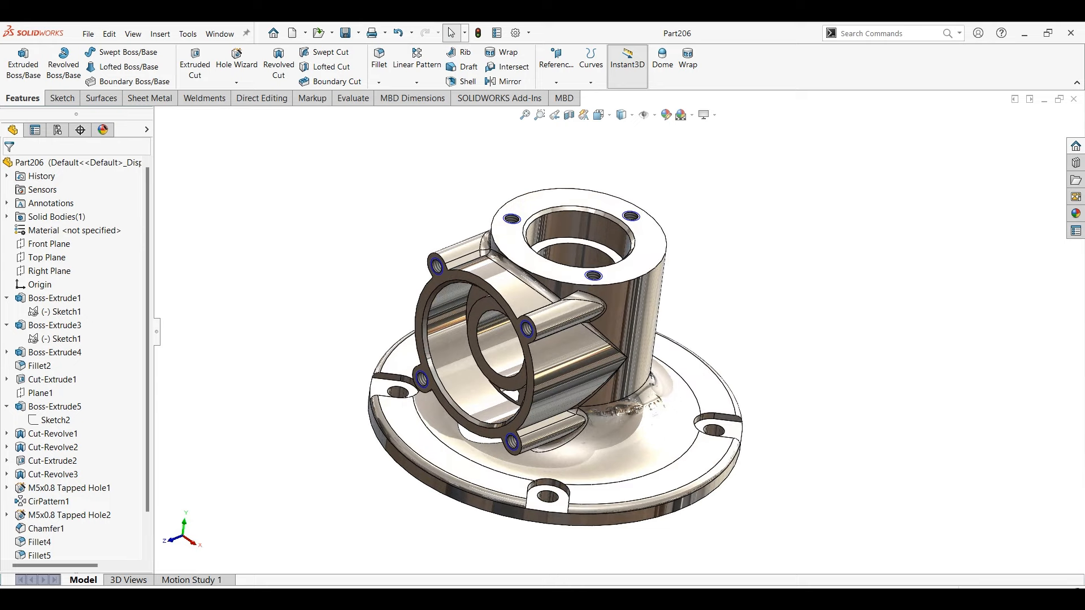
left_click(545, 599)
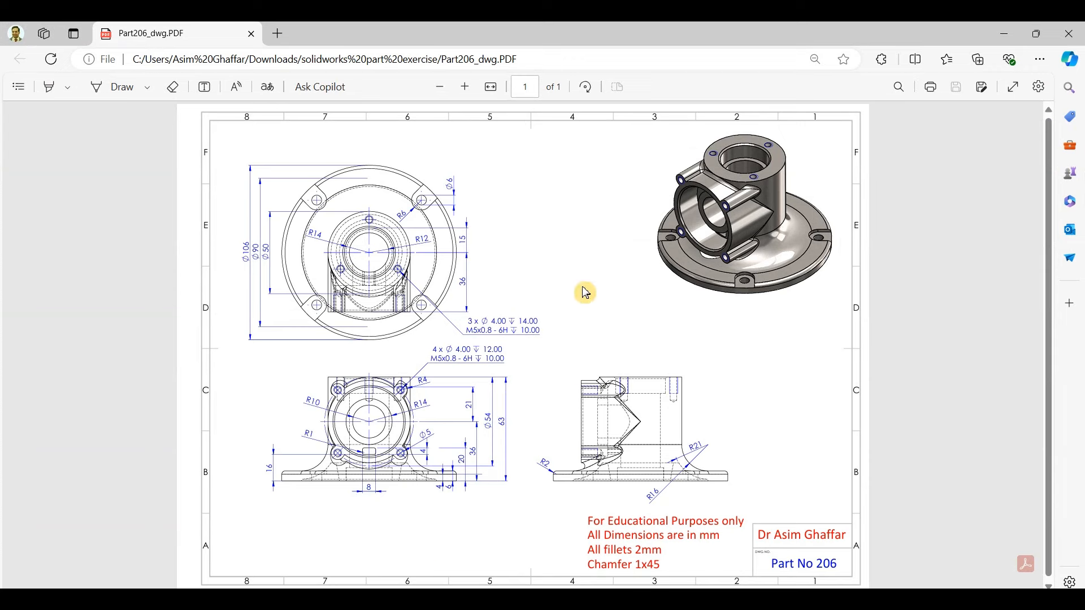
left_click(1004, 34)
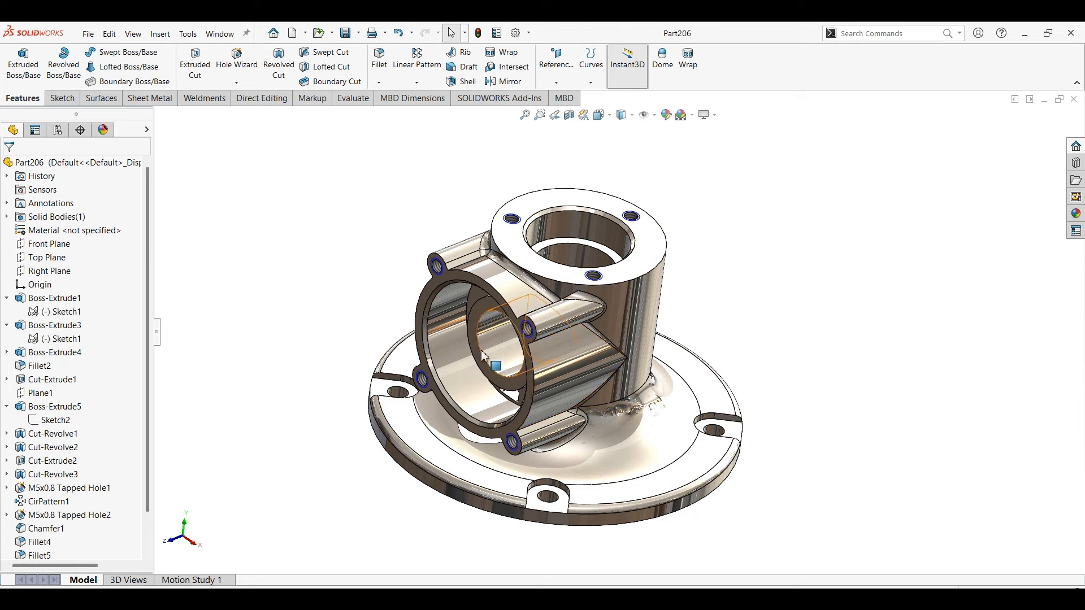
left_click(769, 286)
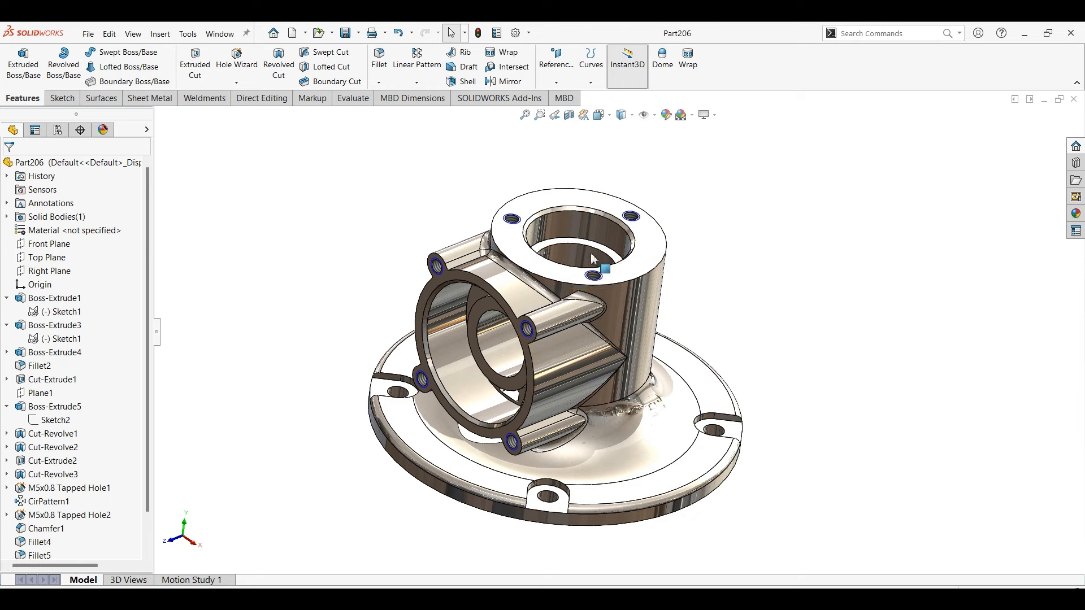
left_click(706, 309)
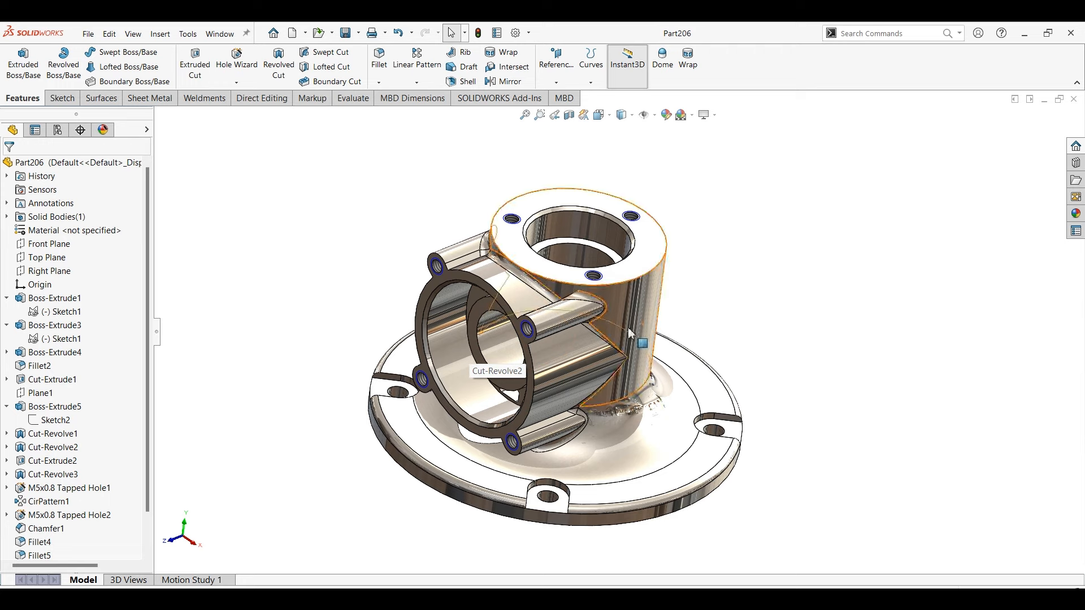
left_click(733, 359)
mouse_move(733, 359)
middle_mouse_down()
mouse_move(762, 241)
mouse_move(741, 371)
middle_mouse_up()
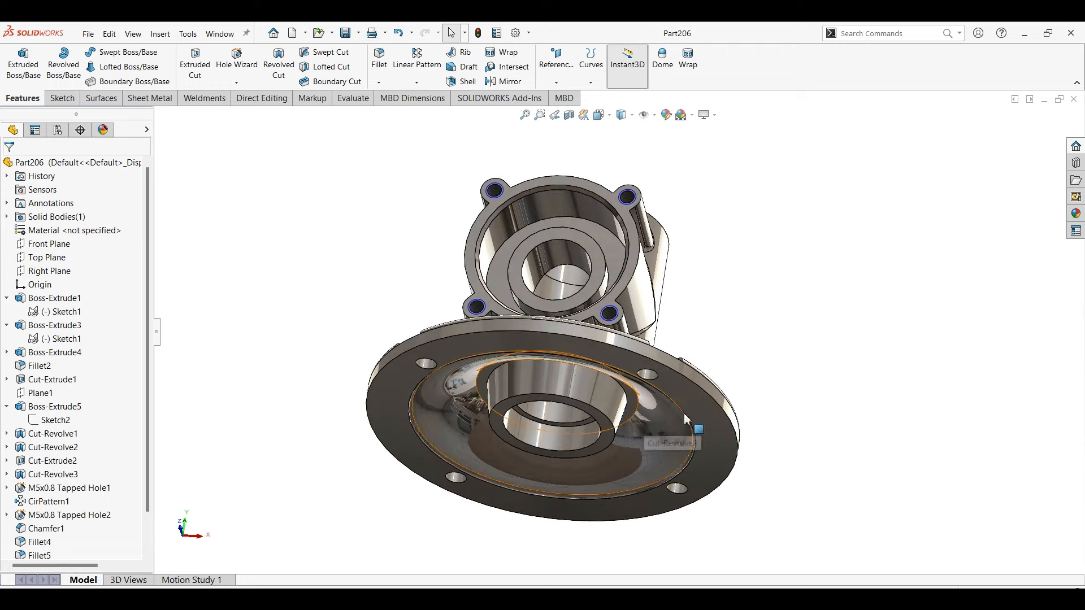
middle_click_drag(783, 345, 685, 403)
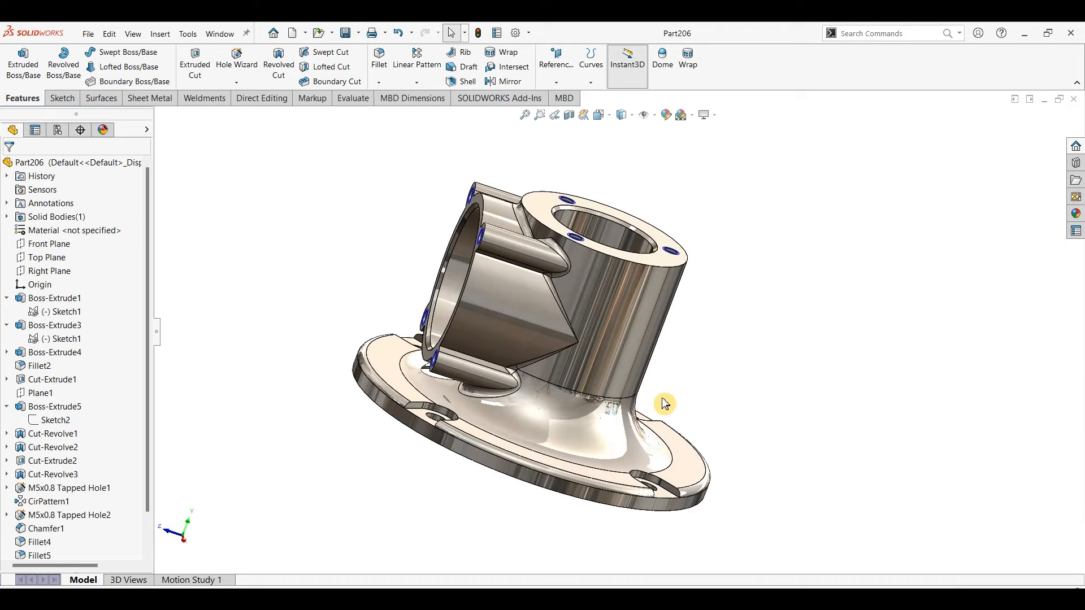
key("ctrl+7")
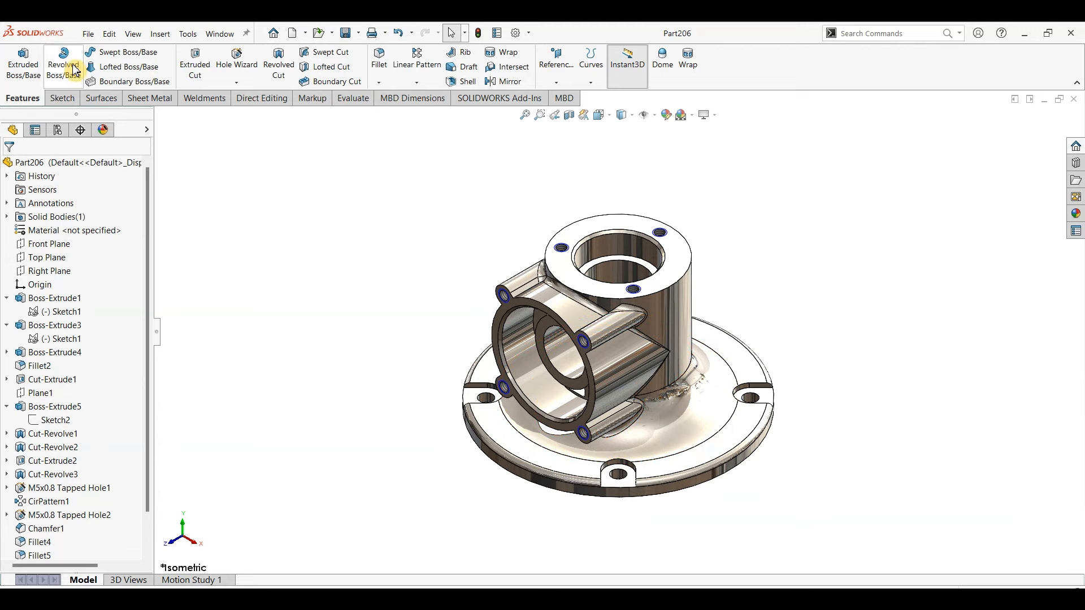
- Create a new part document
left_click(88, 34)
left_click(102, 54)
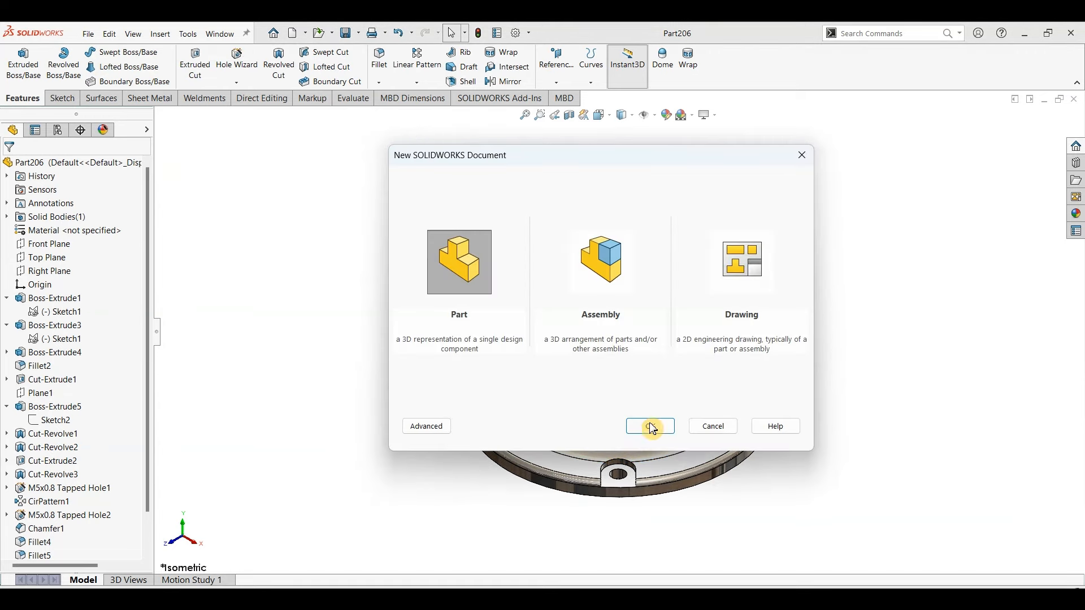
key("Return")
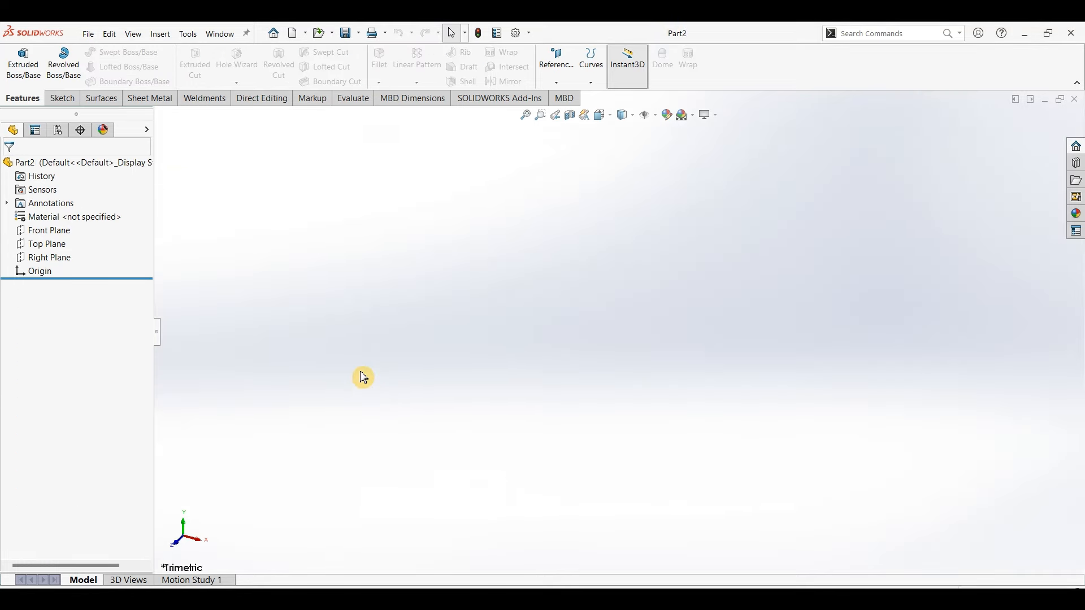
- Sketch three concentric circles centred on the origin on the Top Plane, with radii of about 29, 64 and 87 mm
left_click(50, 248)
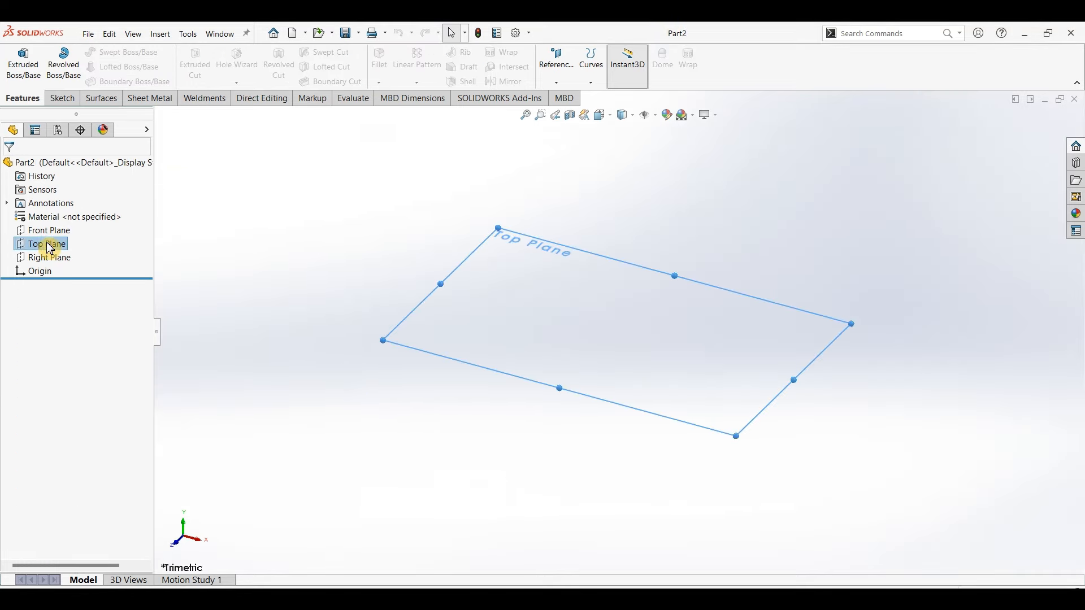
left_click(63, 99)
left_click(17, 59)
left_click(133, 57)
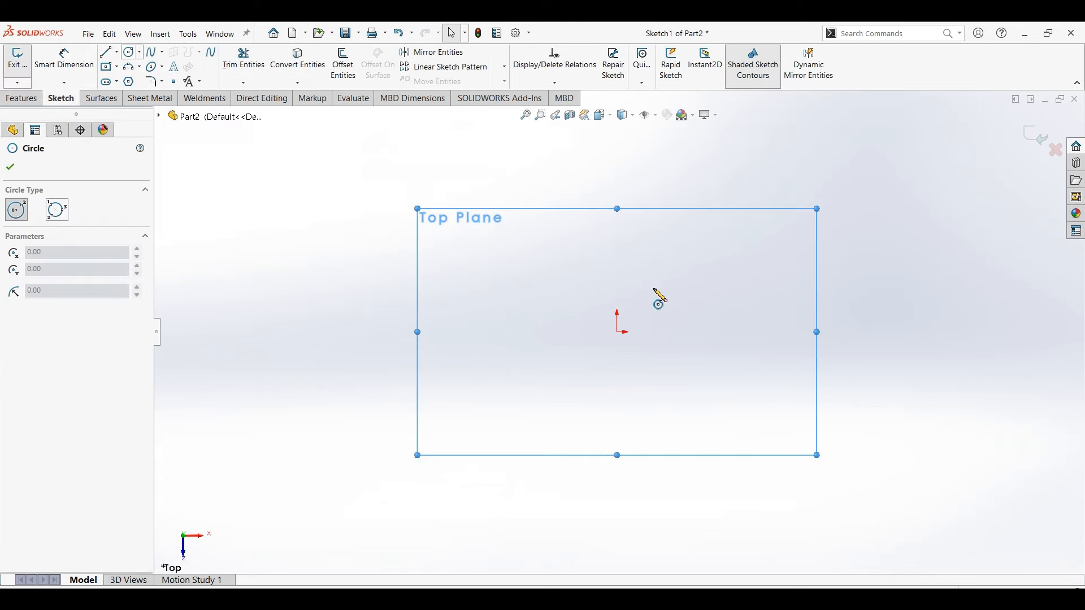
left_click(617, 332)
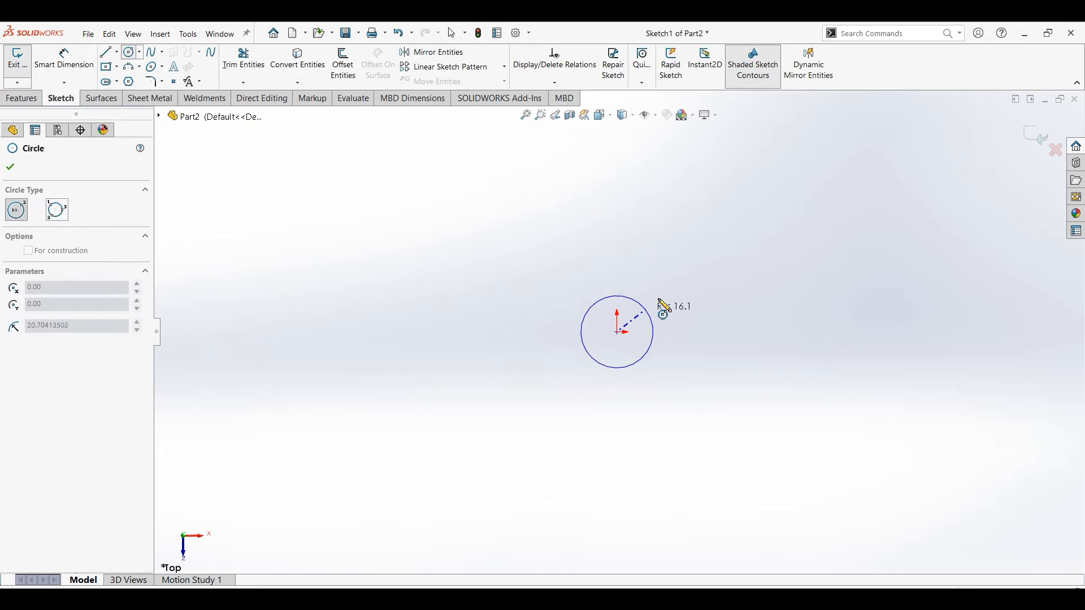
left_click(673, 303)
left_click(618, 332)
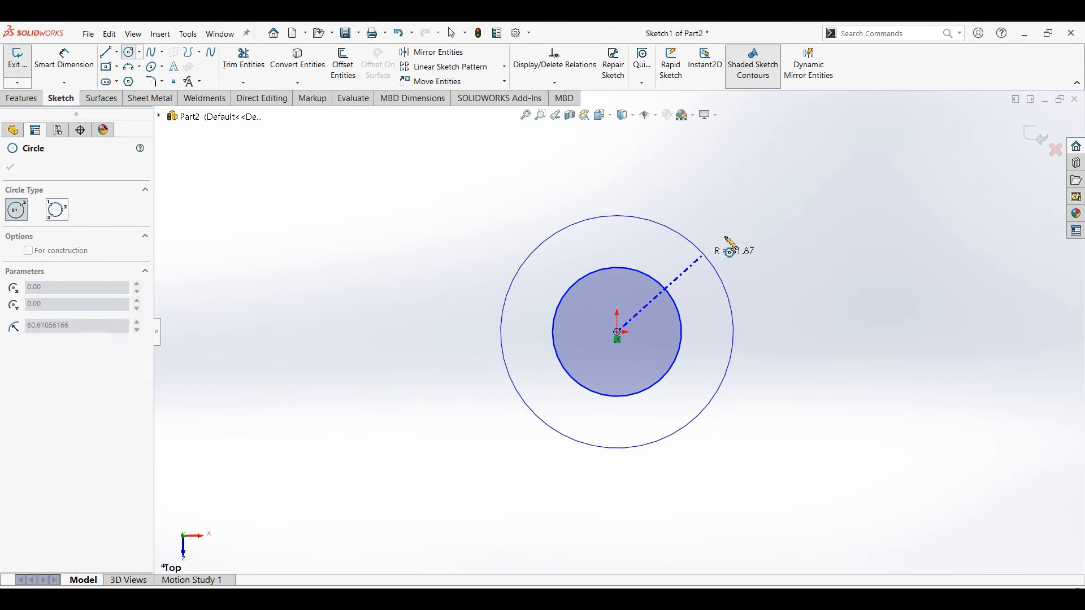
left_click(729, 246)
left_click(618, 332)
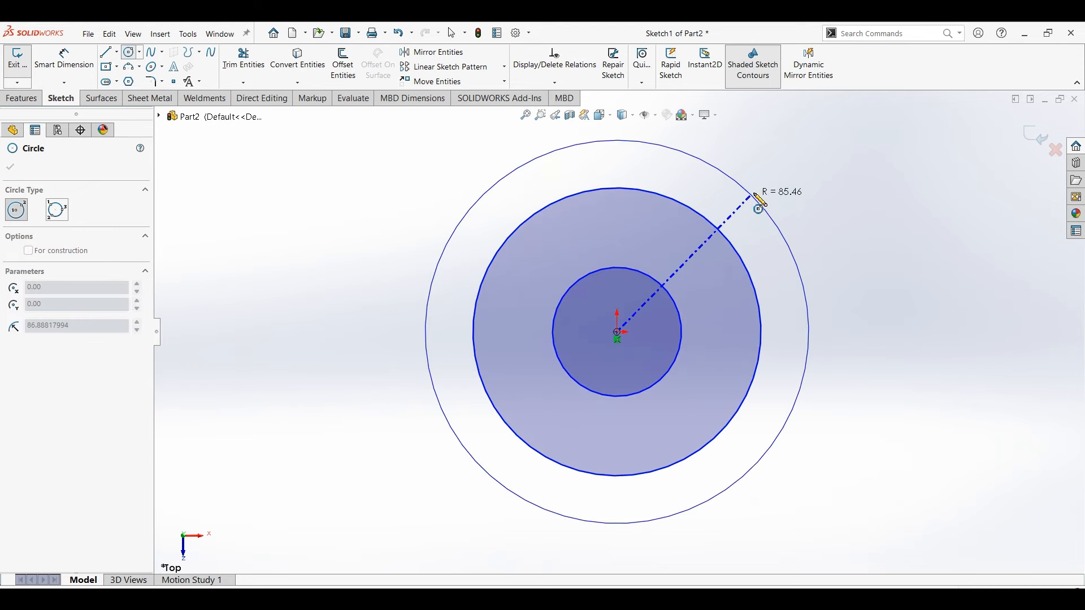
left_click(757, 205)
key("Escape")
- Convert the middle circle of the sketch to construction geometry
left_click(712, 226)
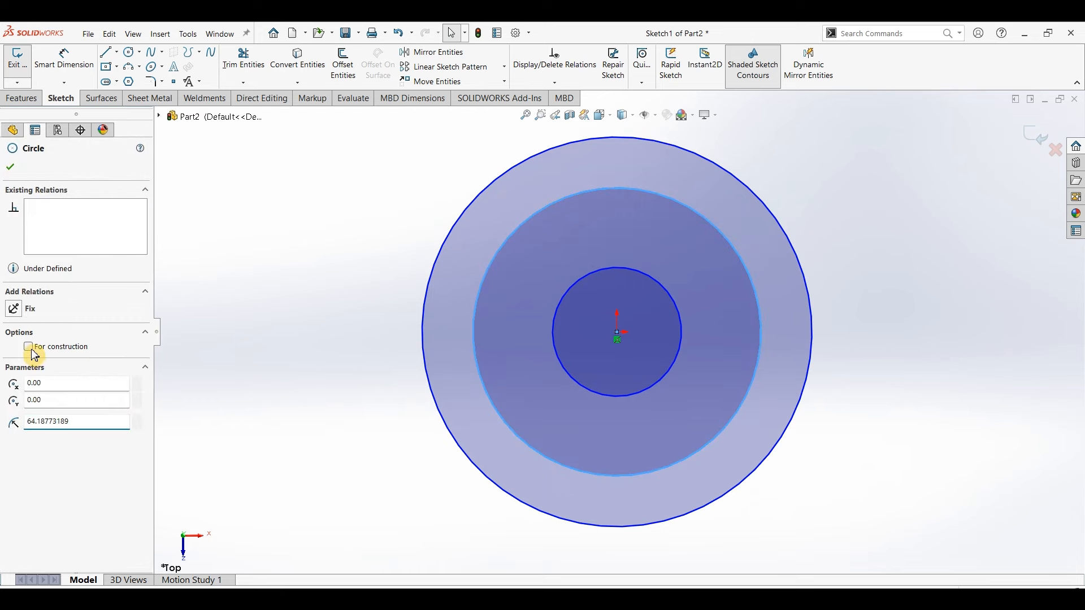
left_click(32, 351)
key("Escape")
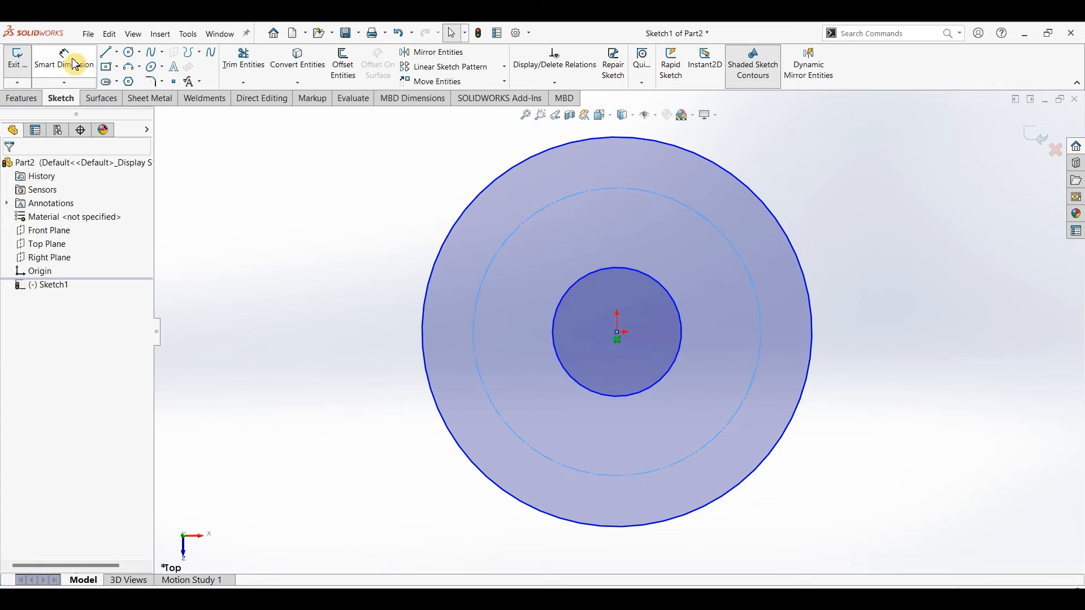
- Dimension the inner circle's diameter to 50 mm and the construction circle's diameter to 90 mm
left_click(77, 59)
left_click(670, 299)
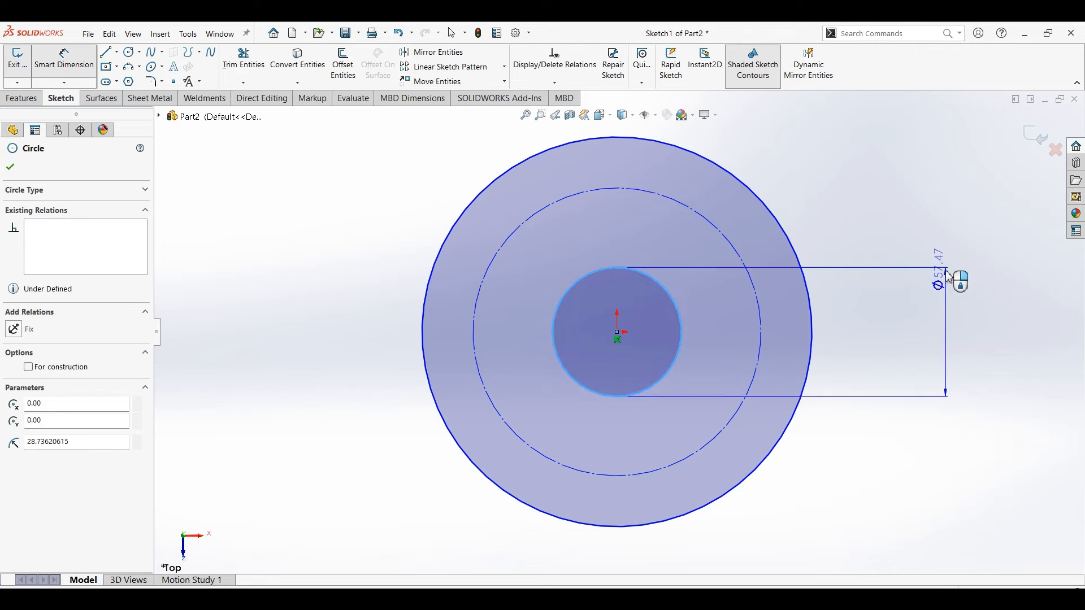
left_click(951, 276)
type("50")
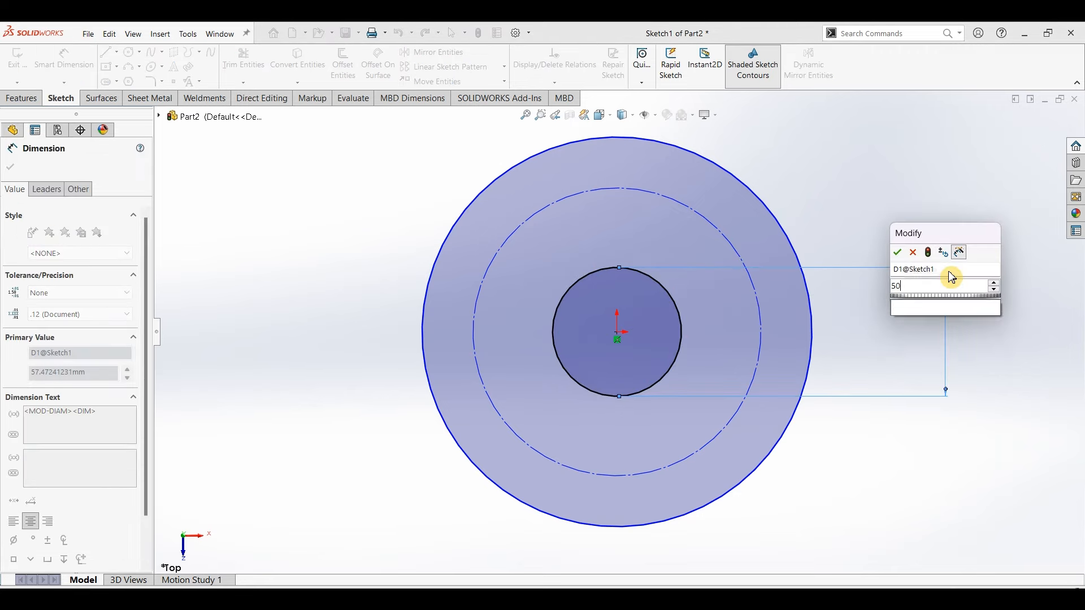
key("Return")
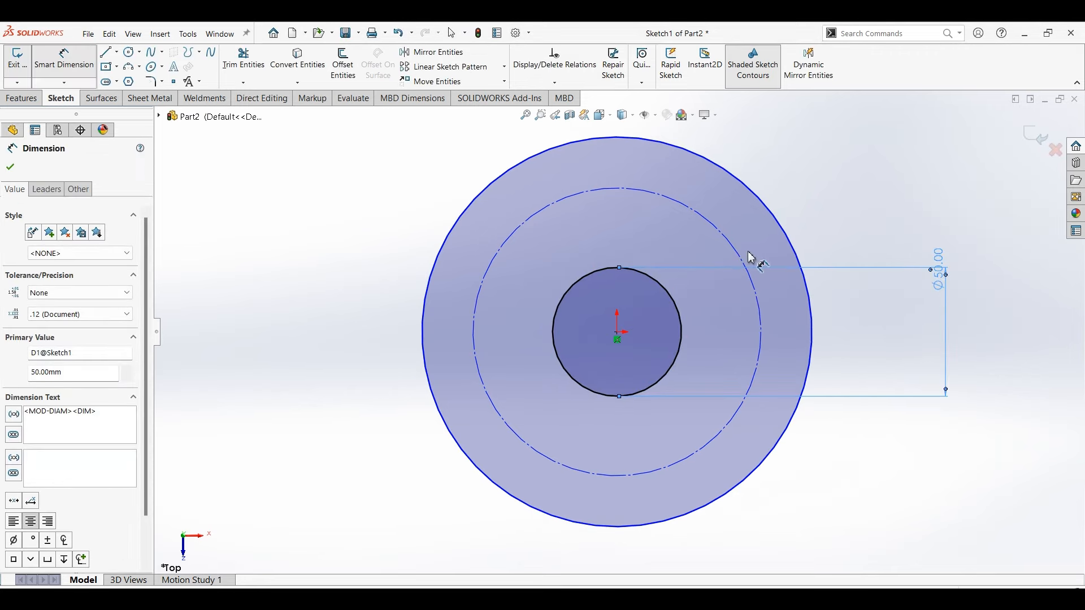
left_click(981, 328)
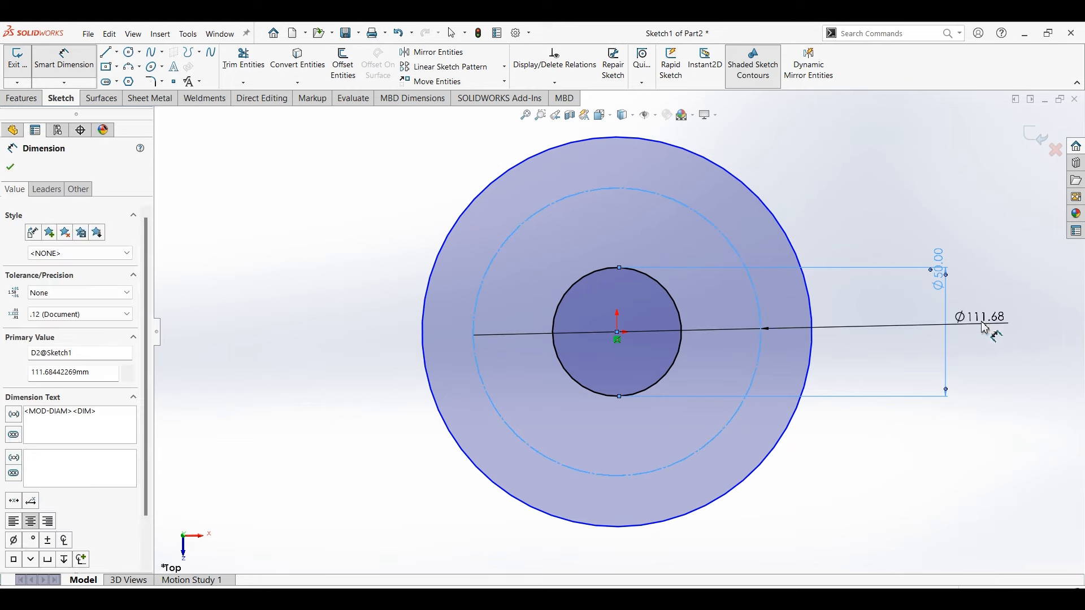
left_click(980, 329)
type("90")
key("Return")
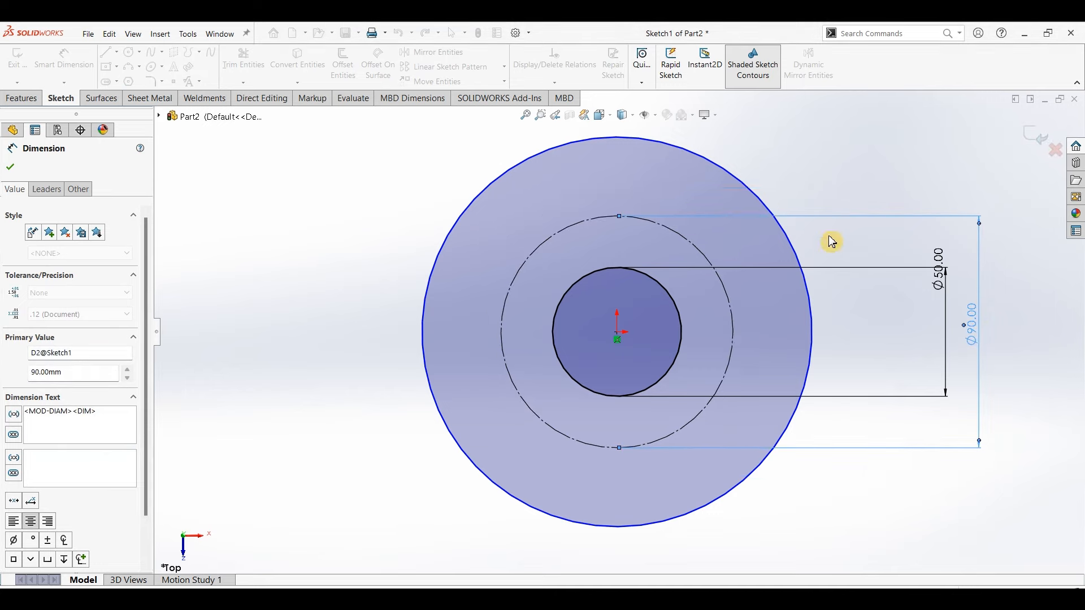
- Dimension the outer circle's diameter to 106 mm
left_click(1015, 305)
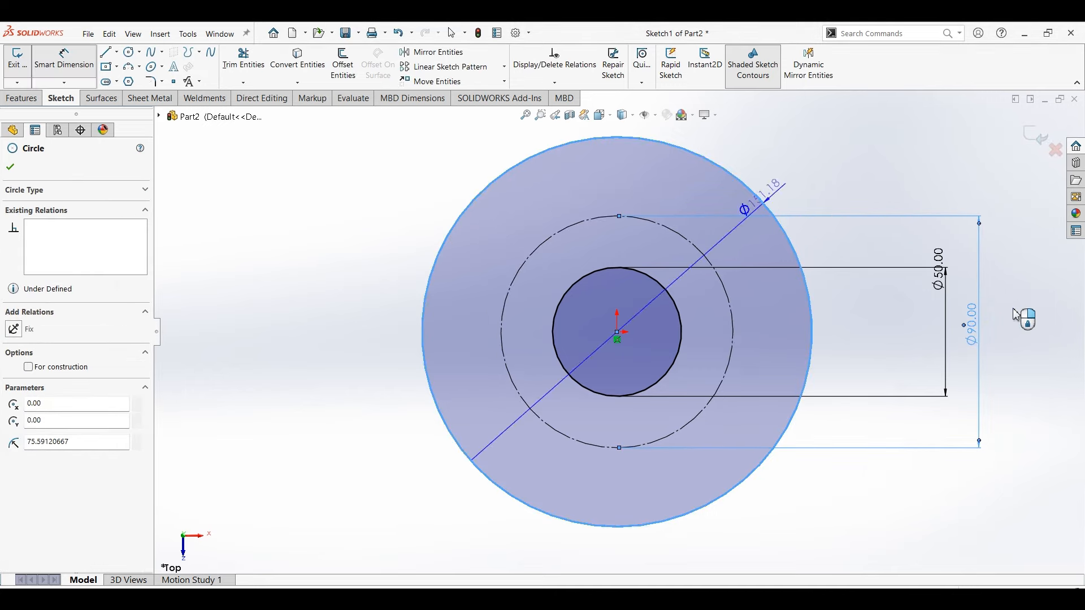
left_click(1027, 312)
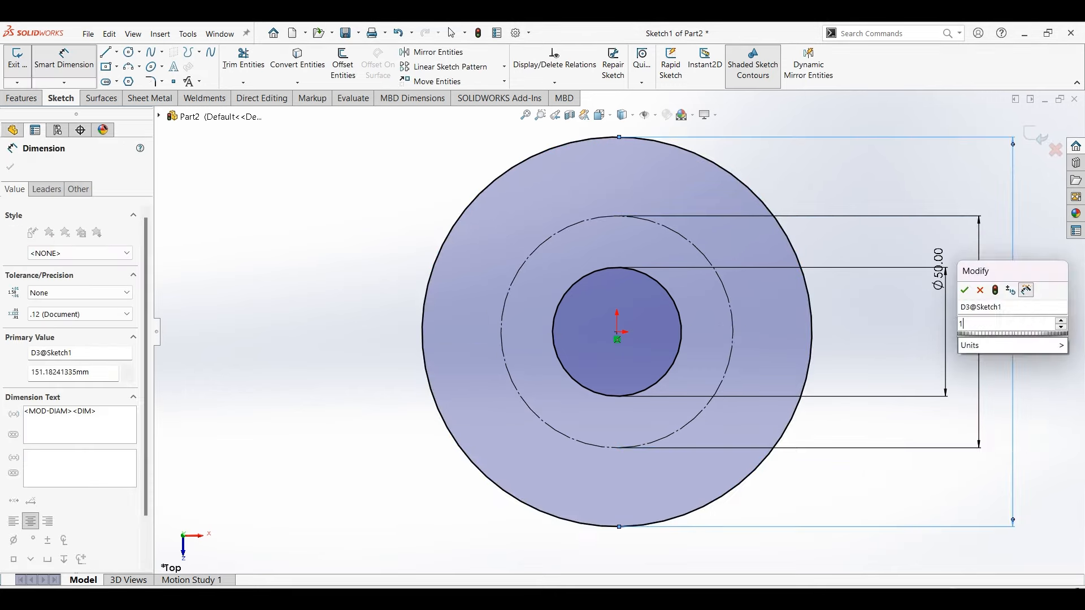
type("106")
key("Return")
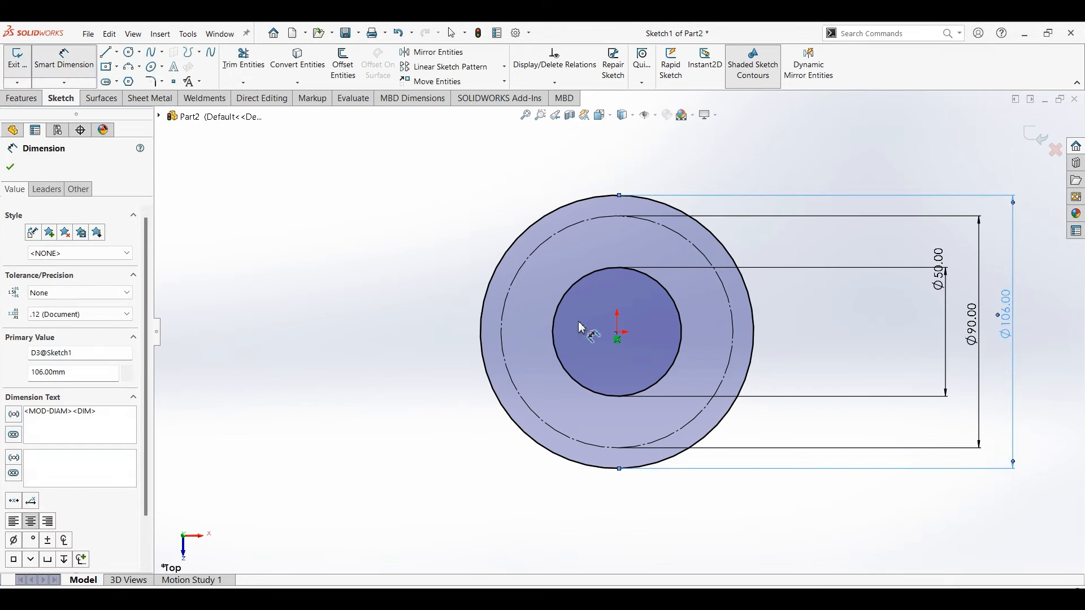
left_click(10, 167)
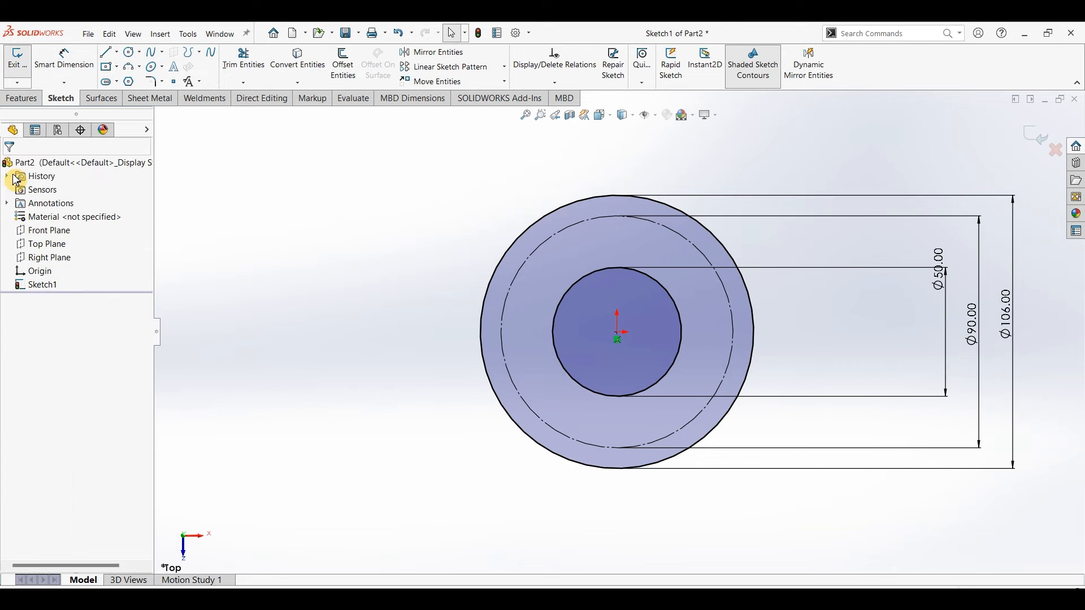
- Extrude the ring between the inner and outer circles 6 mm as a blind boss to form the base flange
left_click(29, 98)
left_click(23, 63)
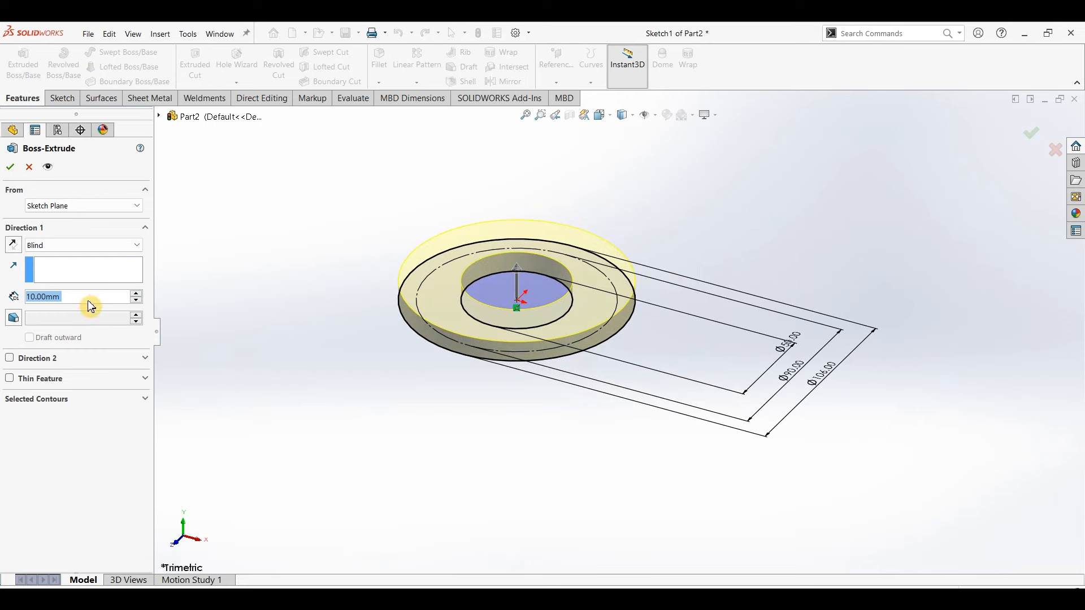
type("6")
key("Return")
left_click(10, 166)
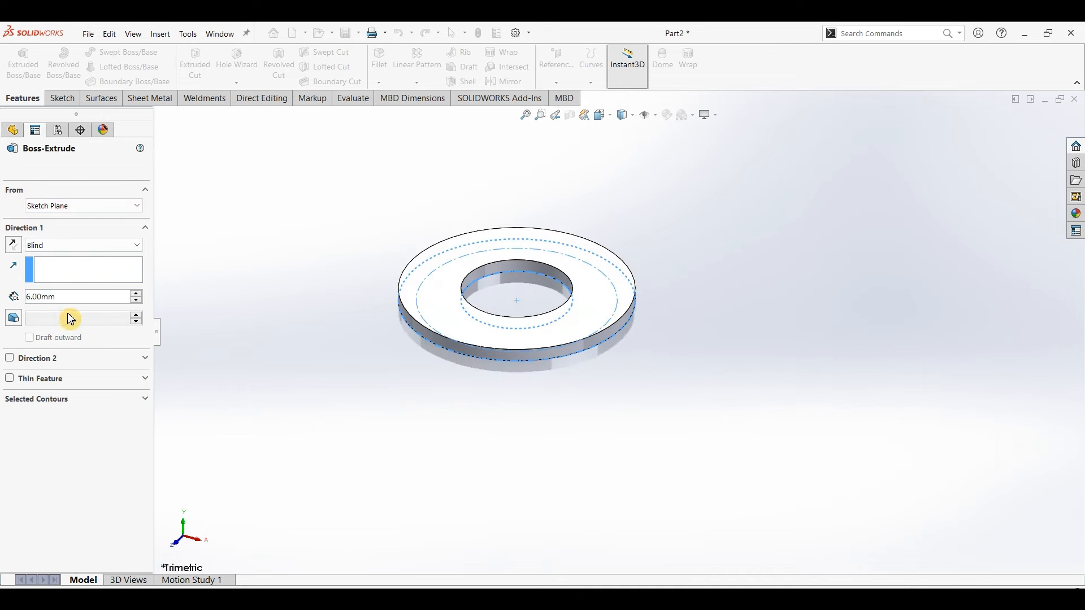
- Reuse the flange sketch to extrude only its inner circular region 63 mm as a blind boss merged with the flange
left_click(6, 299)
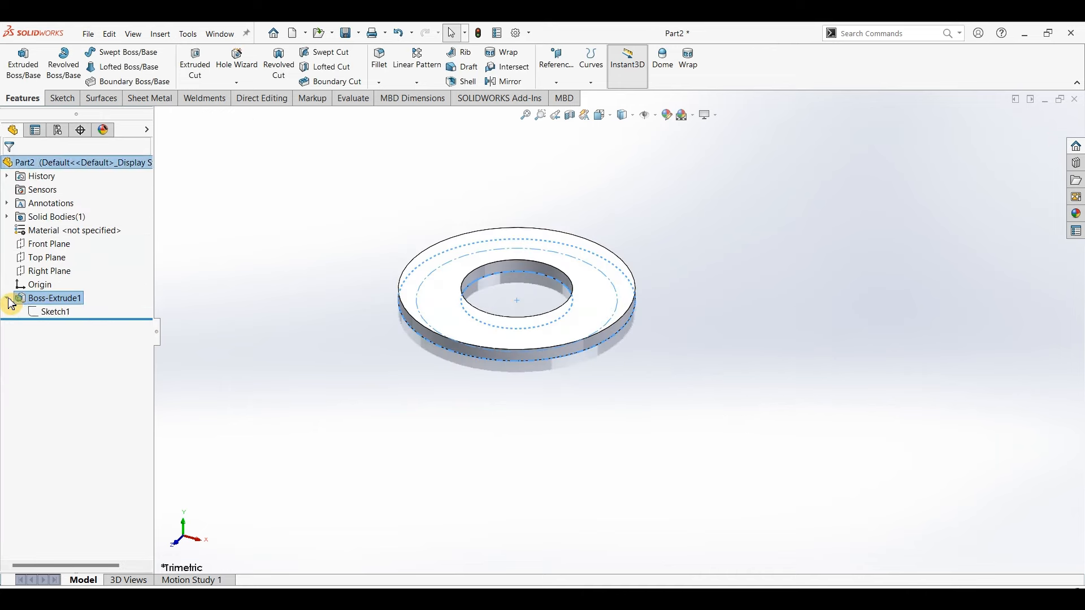
left_click(50, 314)
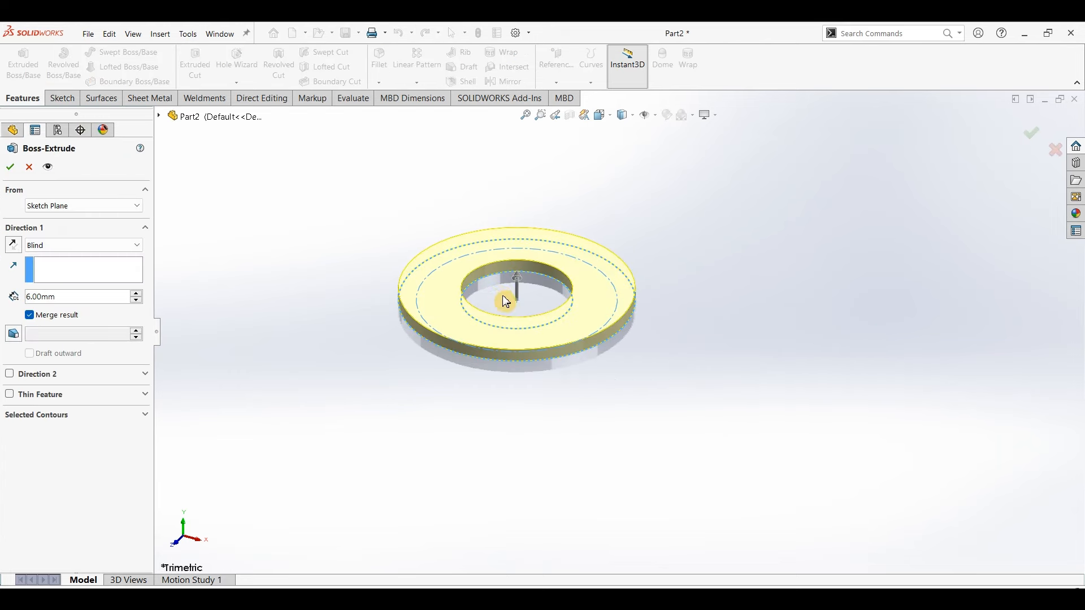
left_click(85, 416)
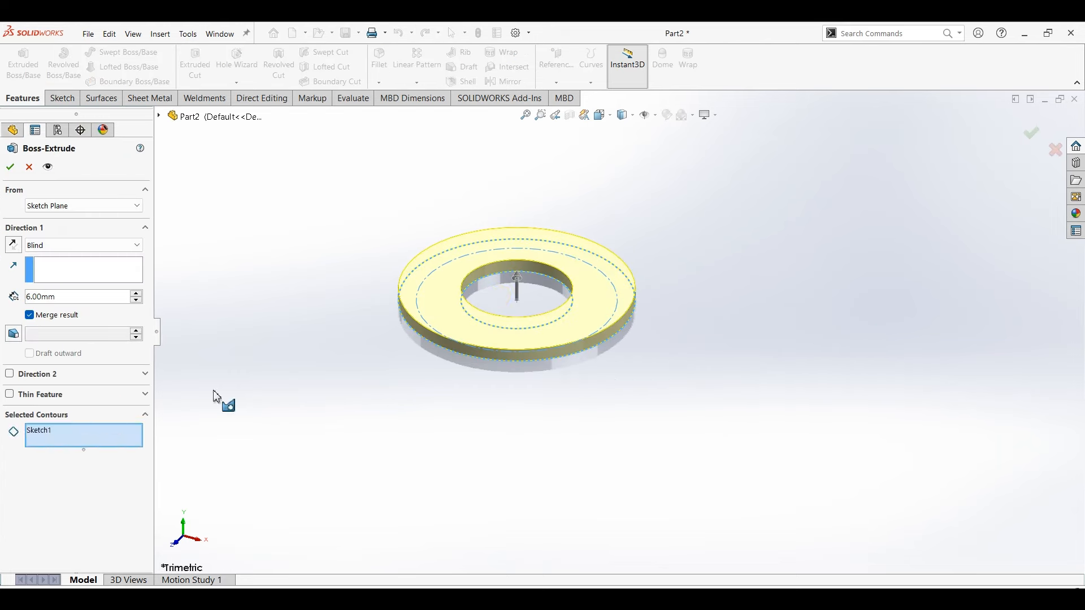
left_click(97, 439)
key("Delete")
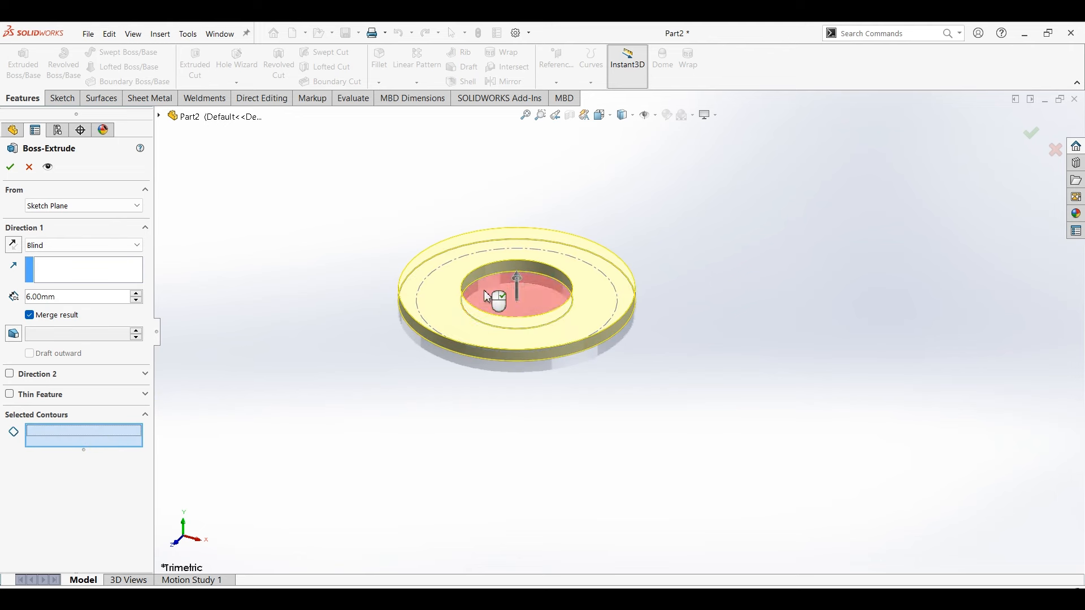
left_click(495, 295)
left_click(119, 297)
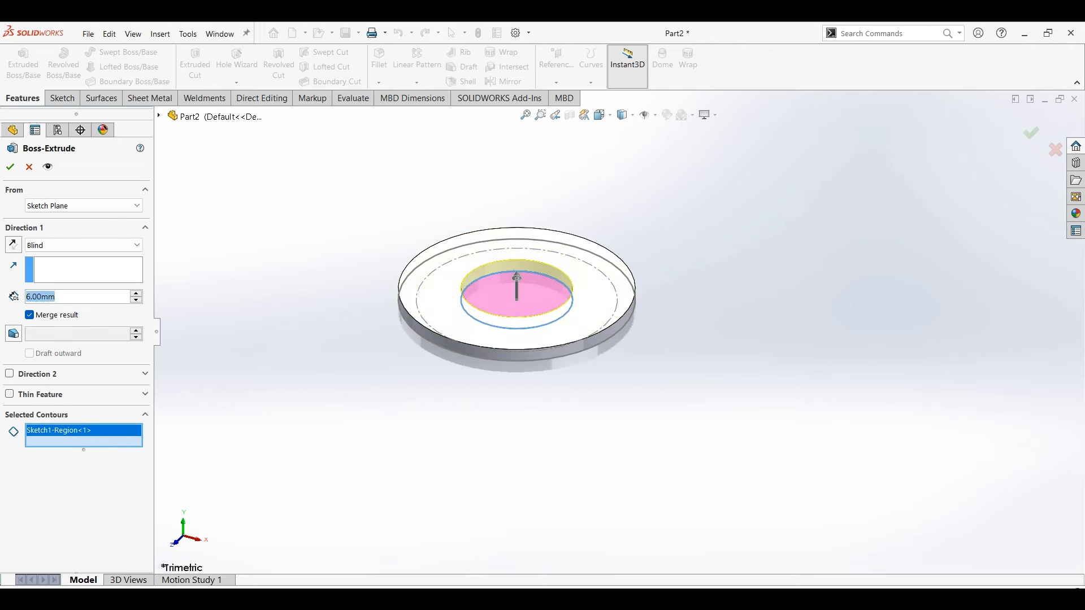
type("63")
key("Return")
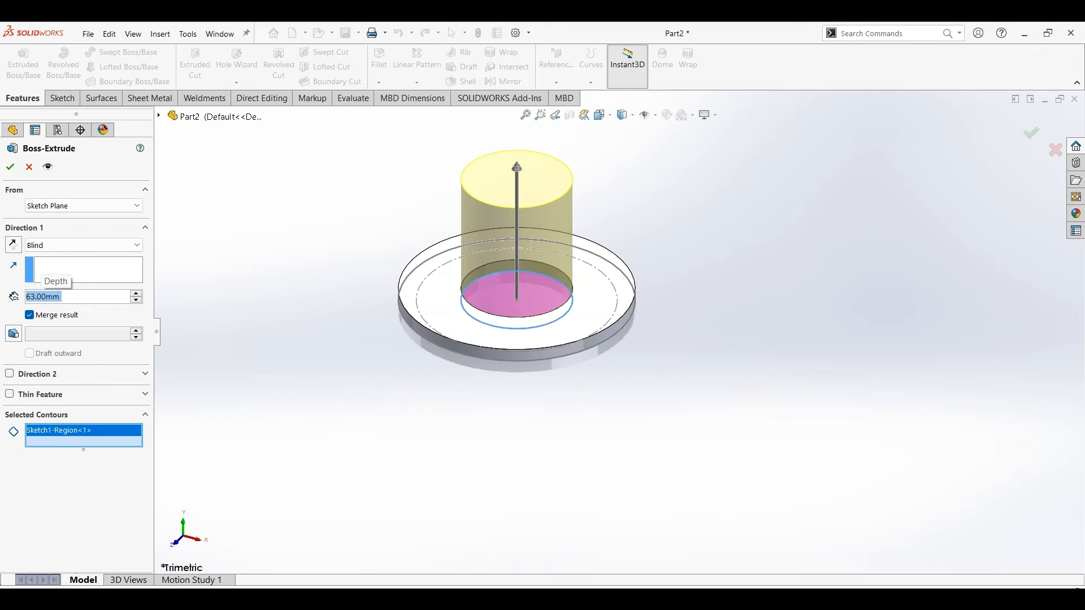
left_click(12, 168)
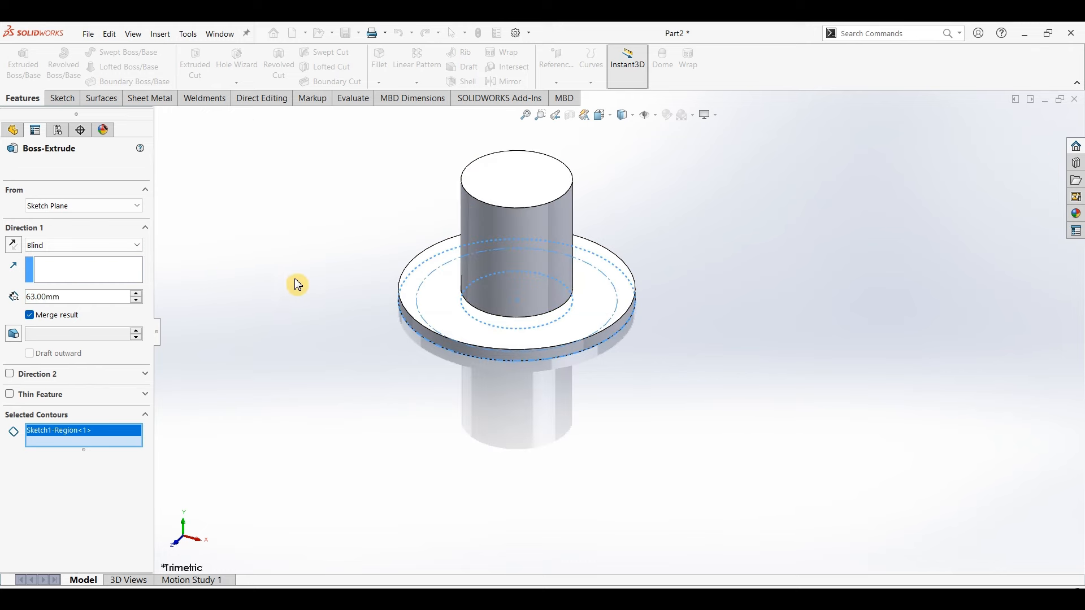
- Fillet the edge where the central cylinder meets the flange with a symmetric 16 mm radius
left_click(360, 317)
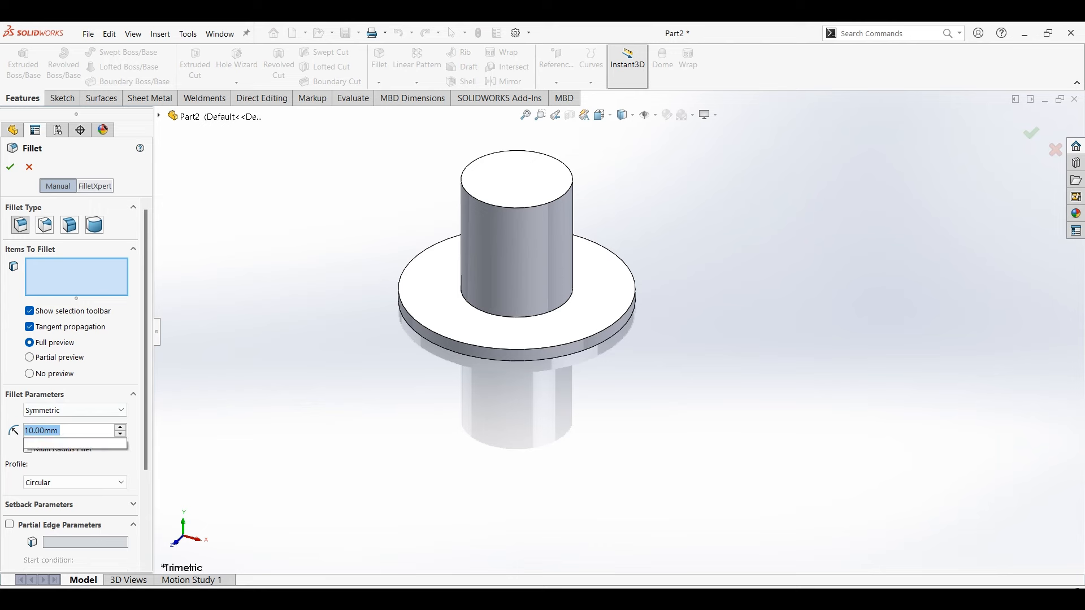
type("16")
key("Return")
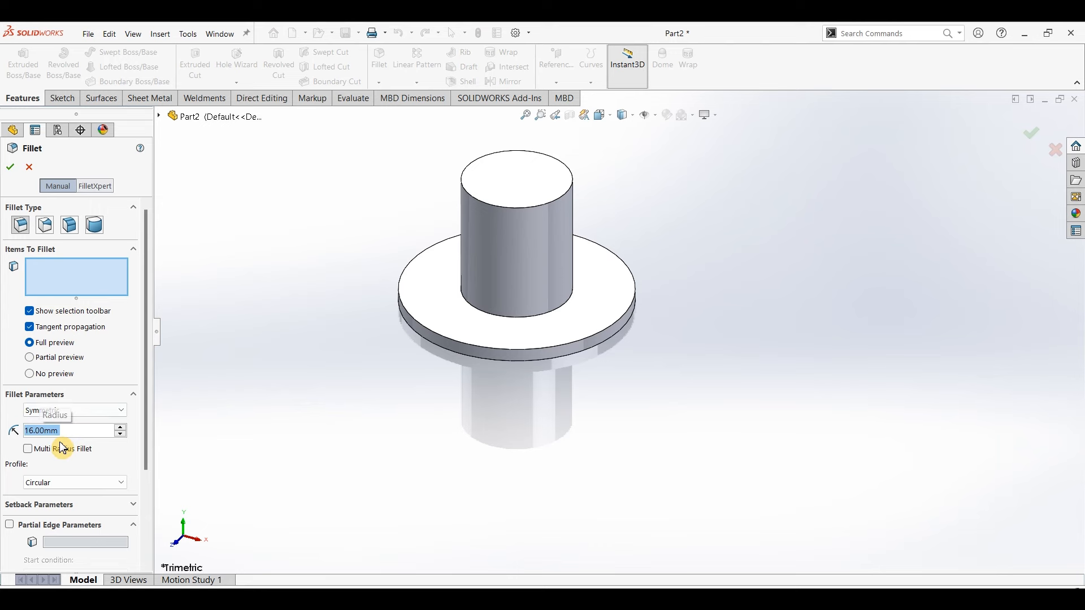
left_click(493, 317)
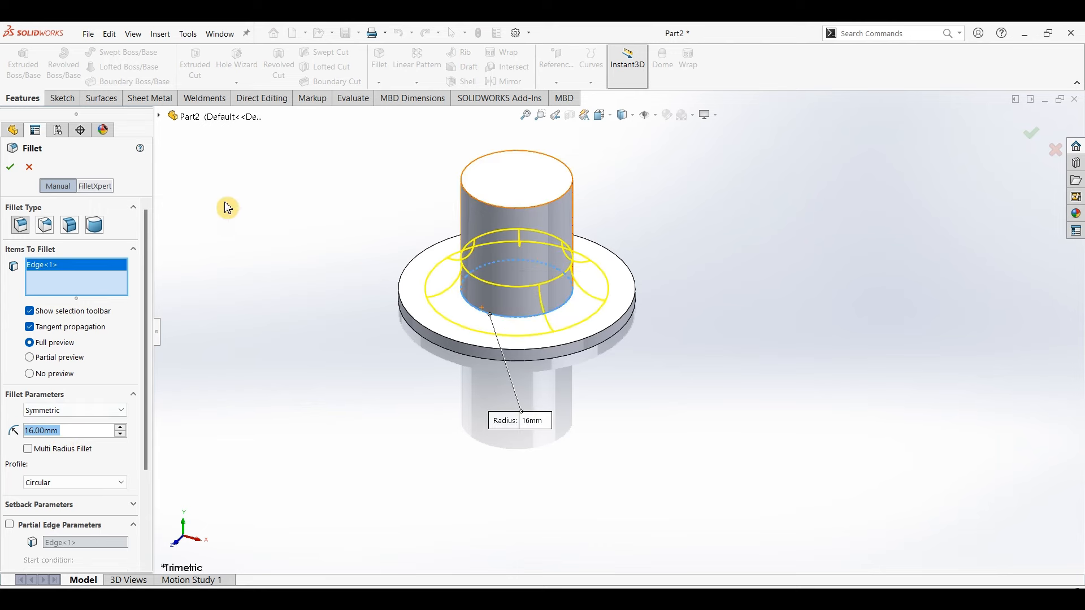
left_click(15, 174)
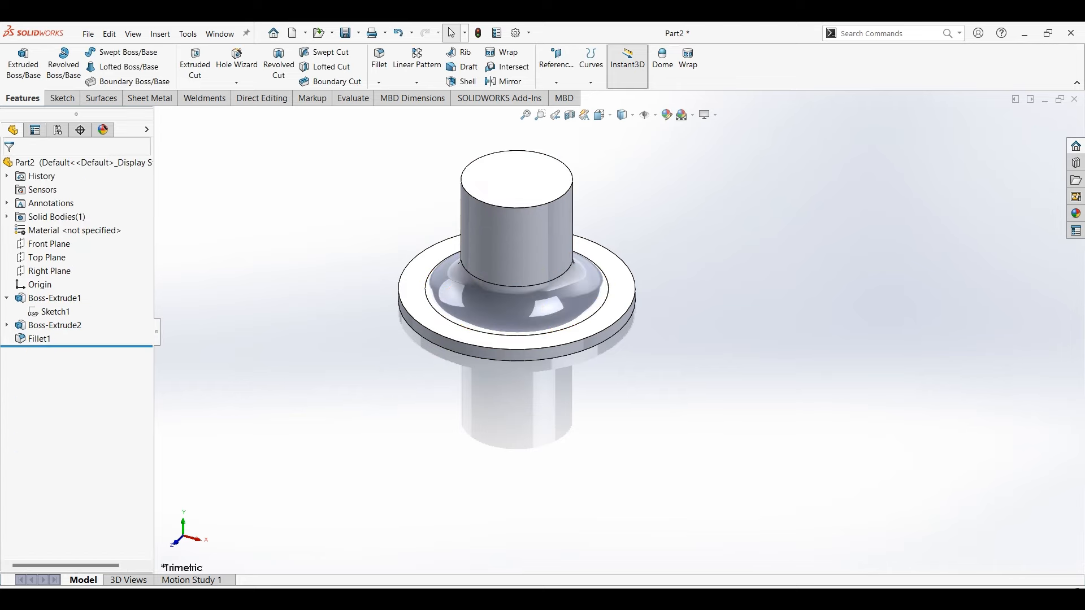
- Check the flange slot details in the Part206_dwg.PDF drawing, and start a sketch on the flange's upper face in SOLIDWORKS
left_click(509, 599)
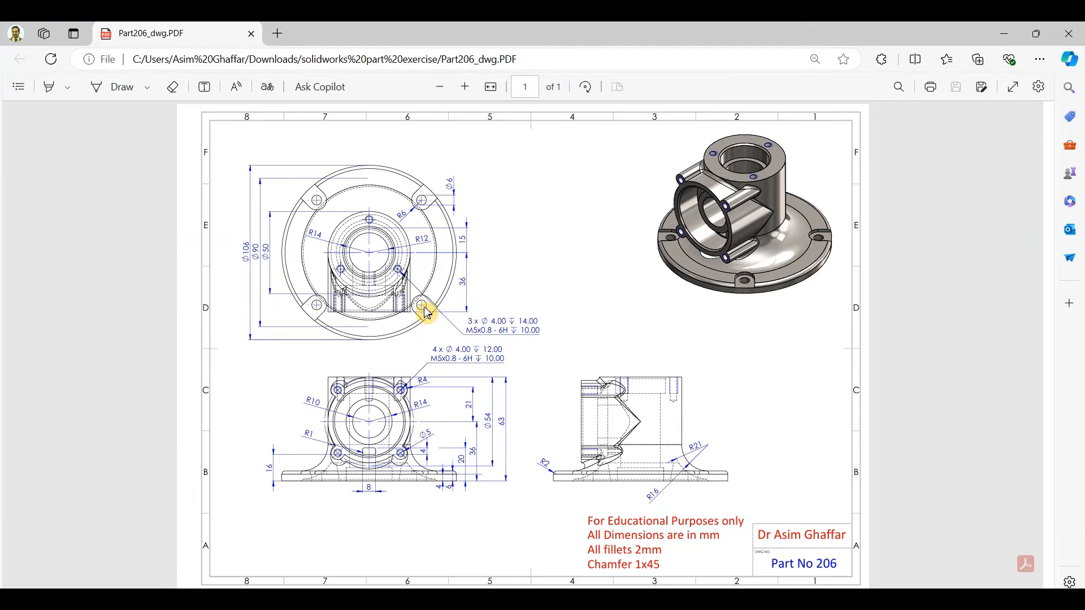
left_click(1005, 34)
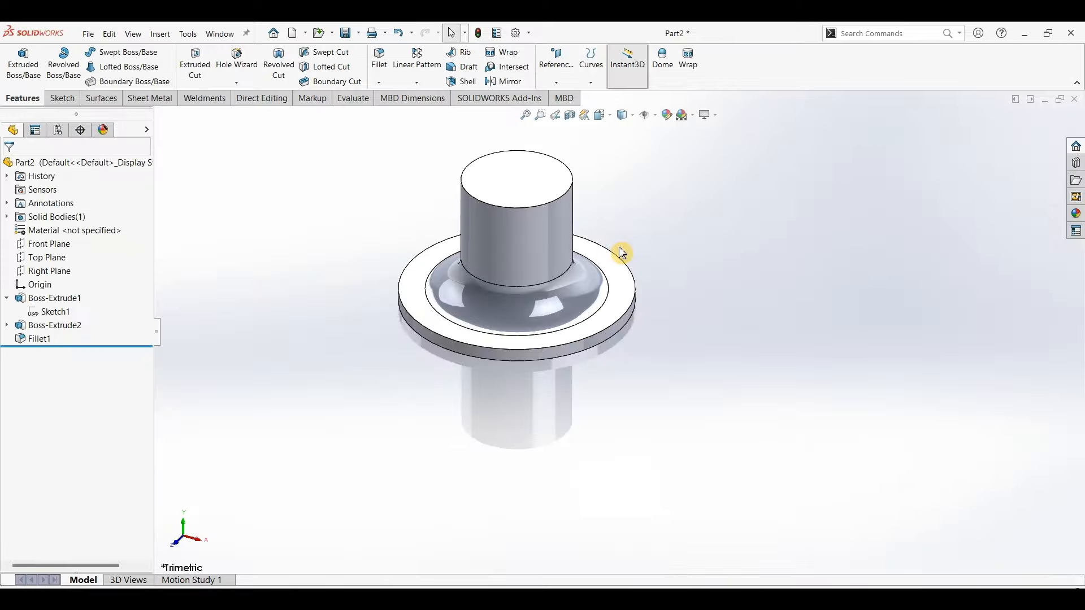
left_click(423, 281)
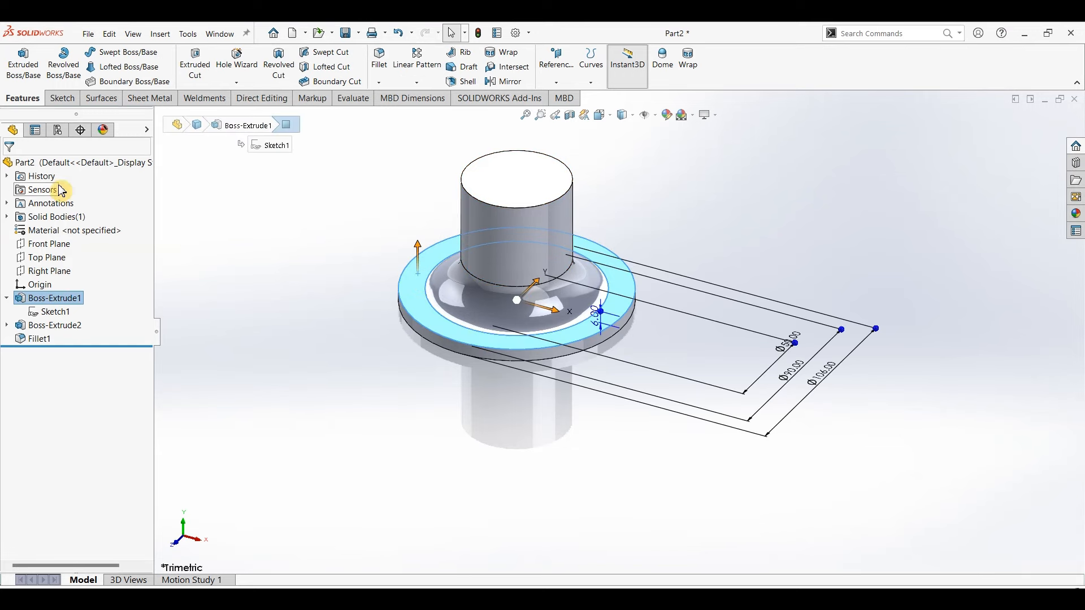
left_click(62, 99)
left_click(17, 58)
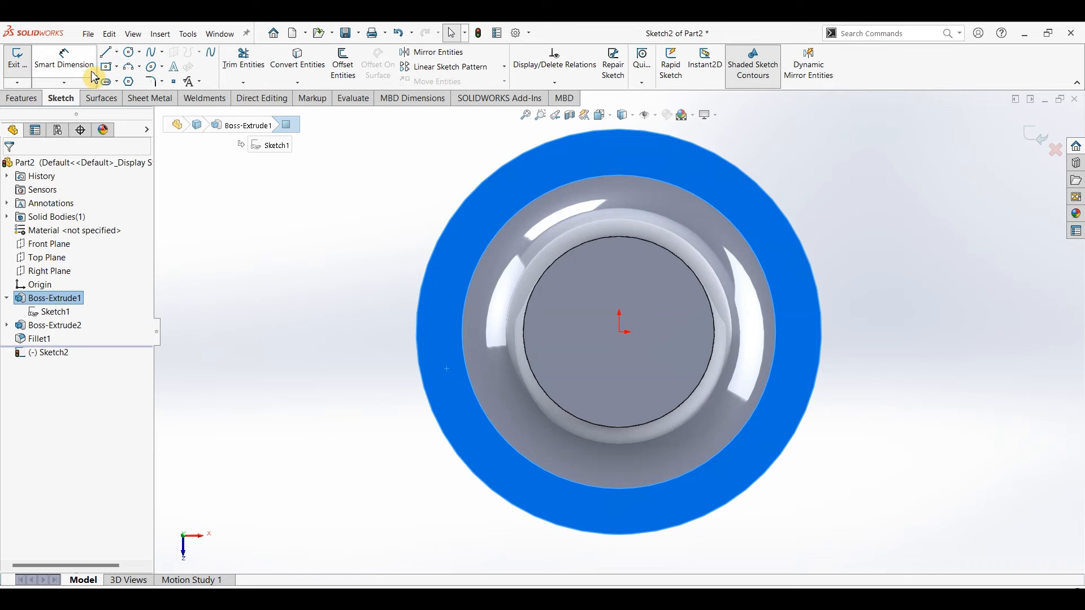
- Sketch an open-ended slot inward from the flange's outer edge, with sides about 7 mm long and a tangent end arc of about 4 mm radius
left_click(109, 59)
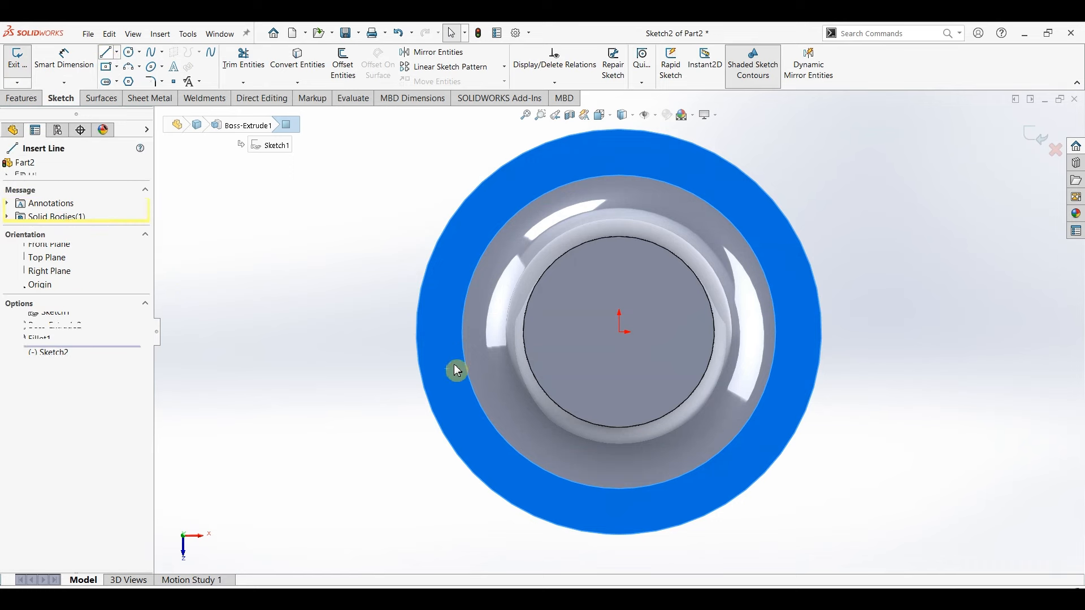
left_click(456, 443)
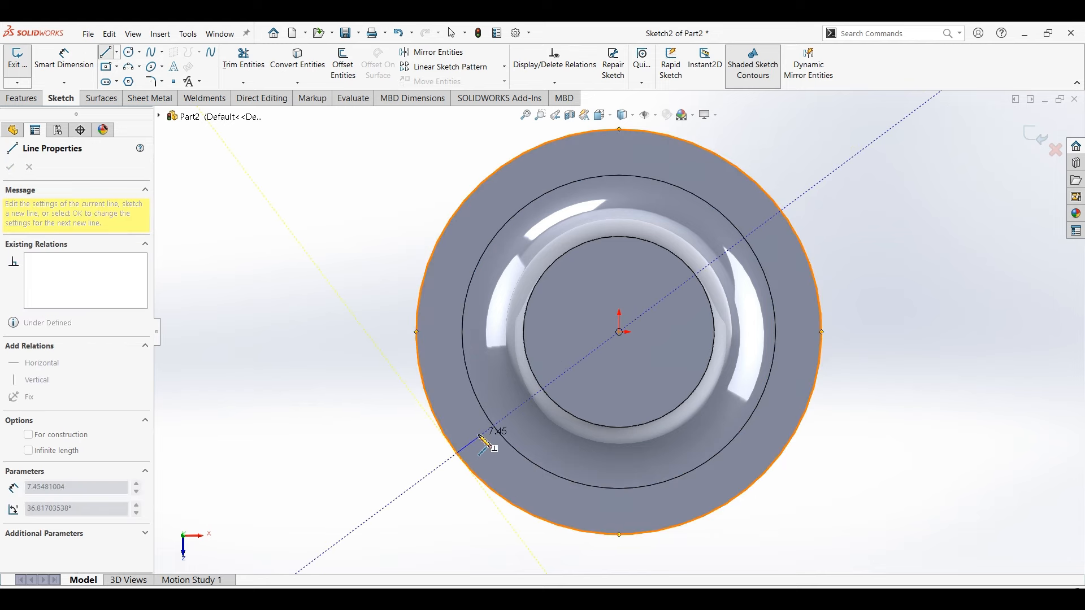
left_click(481, 435)
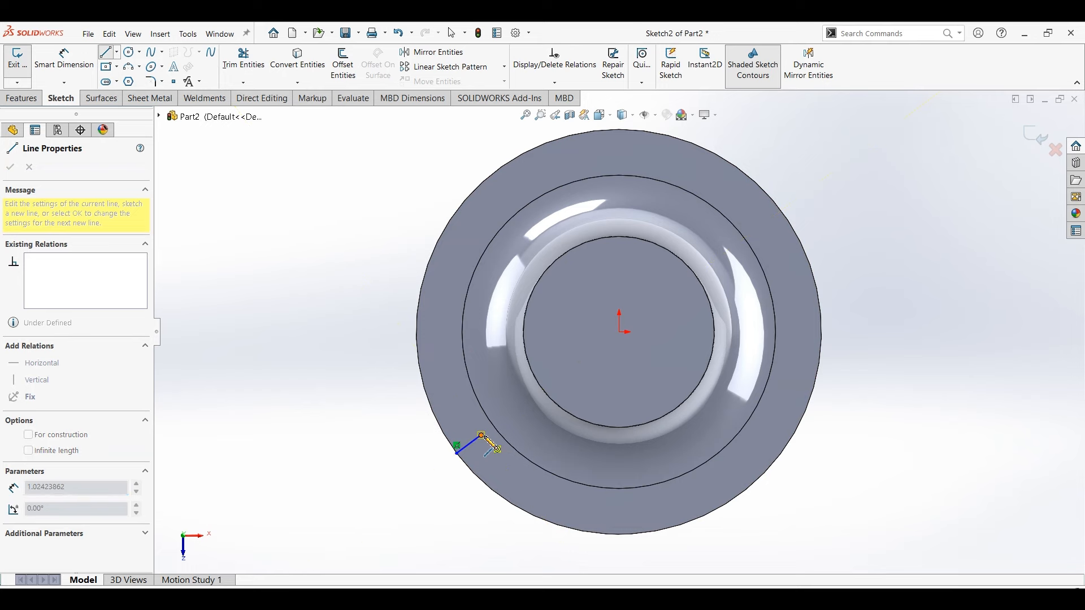
key("a")
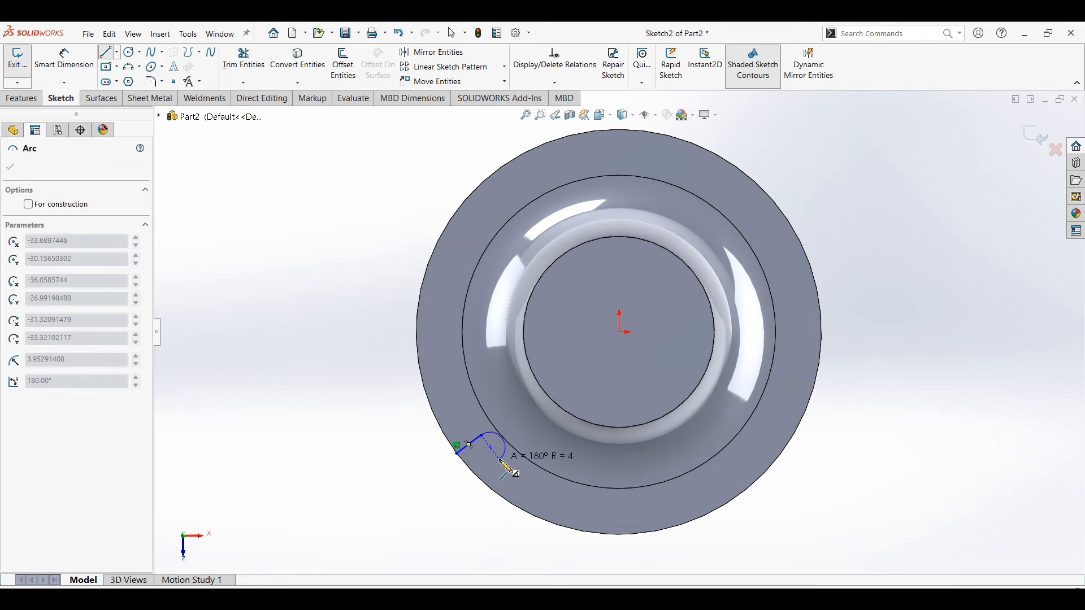
left_click(500, 461)
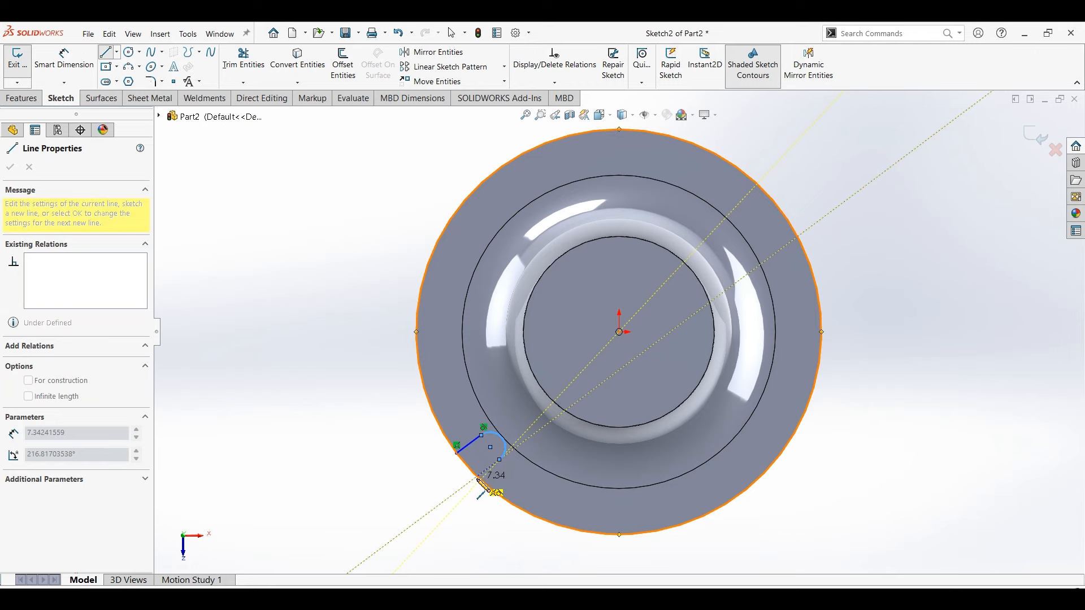
left_click(477, 478)
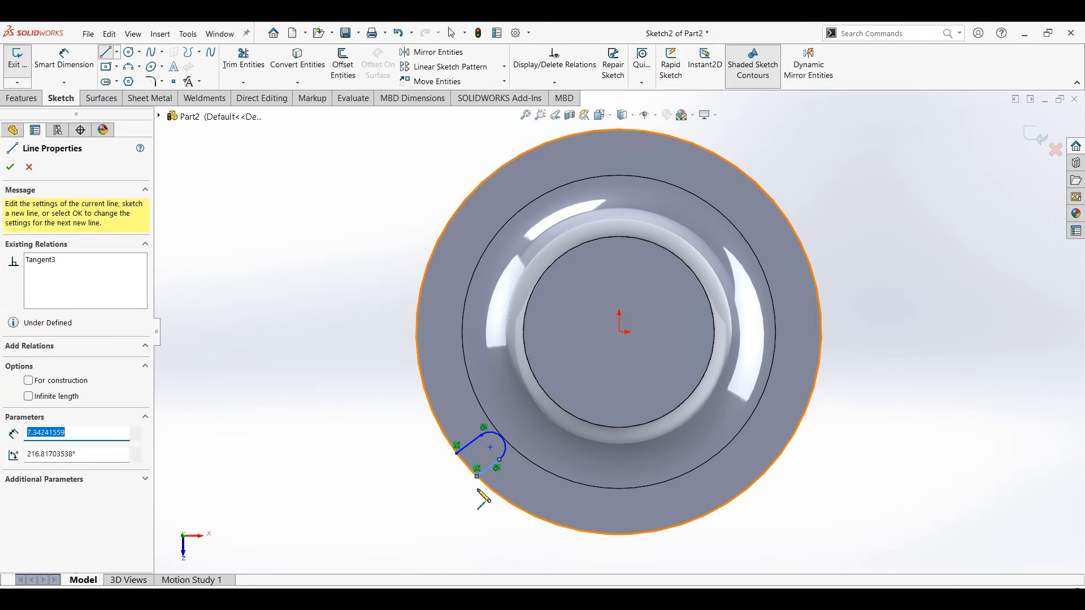
key("Escape")
key("Escape")
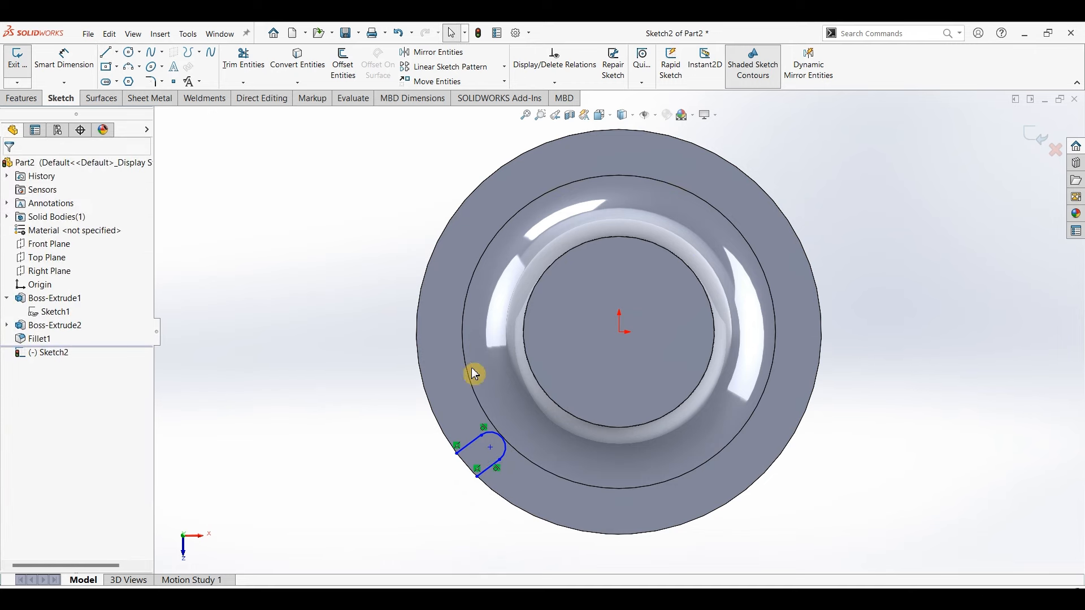
- Sketch a circle of about 1.6 mm radius at the centre of the slot's rounded end
left_click(132, 54)
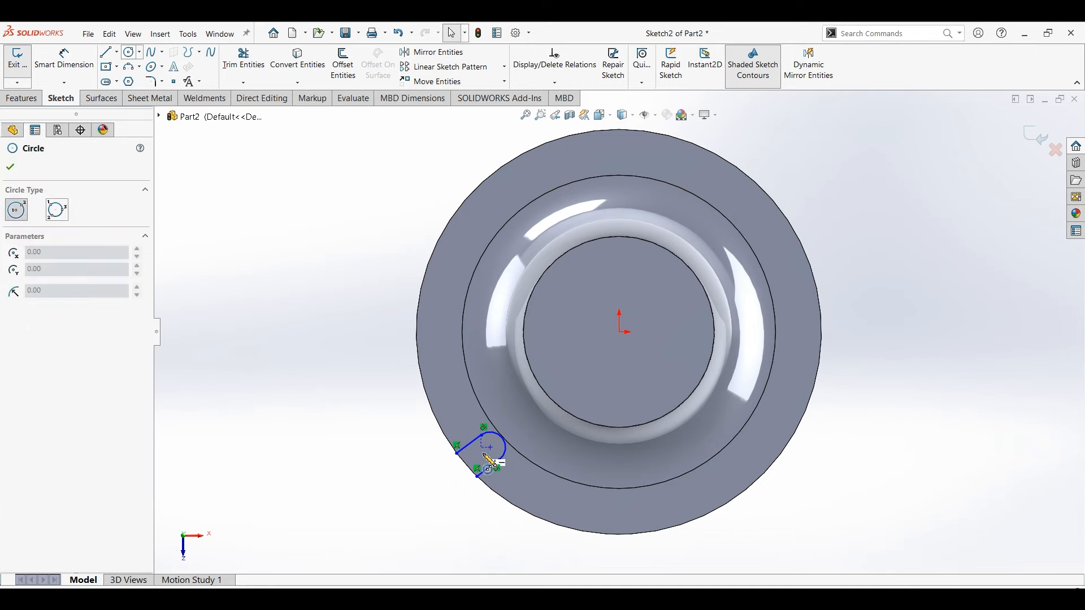
left_click(491, 447)
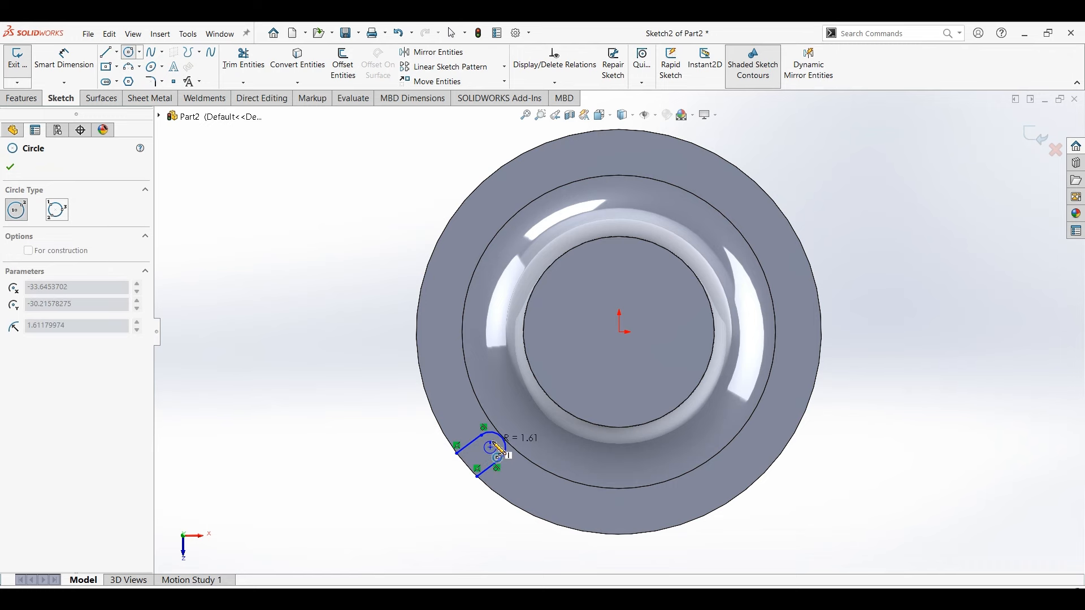
left_click(497, 449)
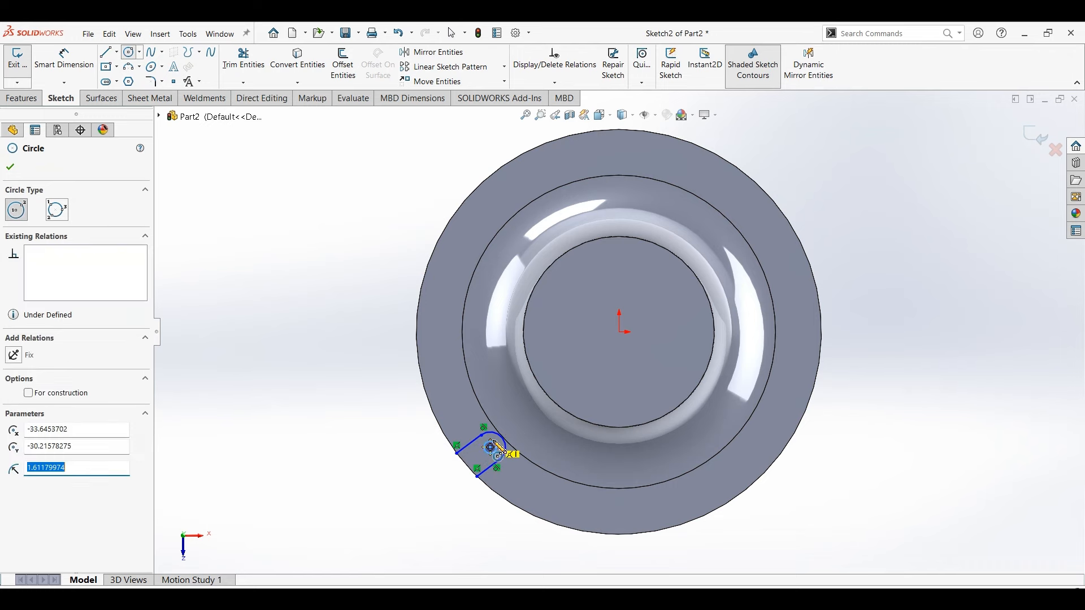
left_click(10, 166)
- Draw construction centerlines from the origin to the small circle's centre and horizontally from the origin to the flange's outer edge
left_click(116, 52)
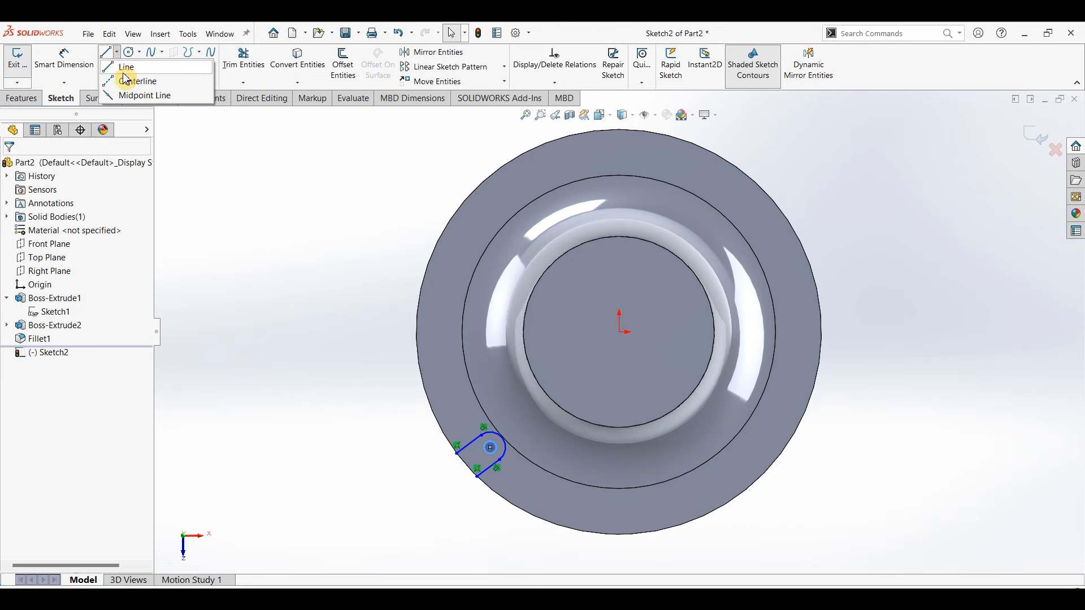
left_click(121, 80)
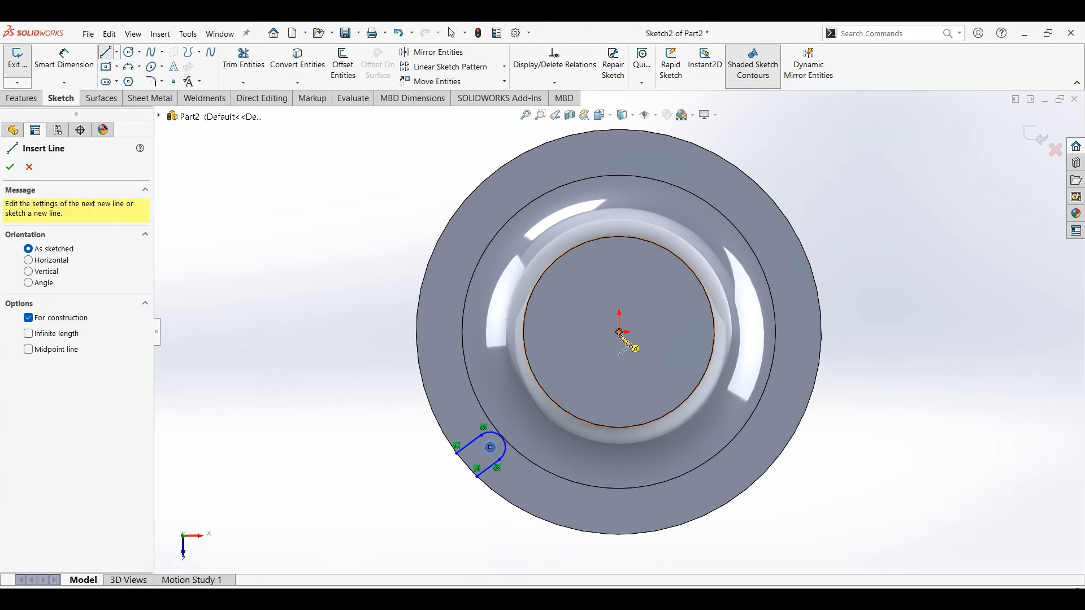
left_click(620, 332)
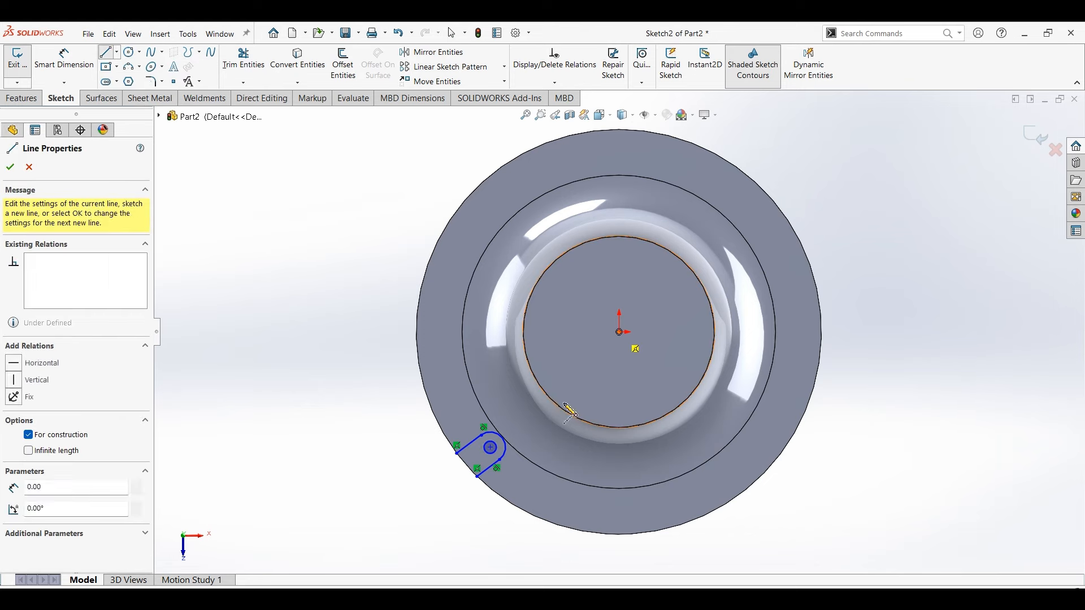
left_click(490, 447)
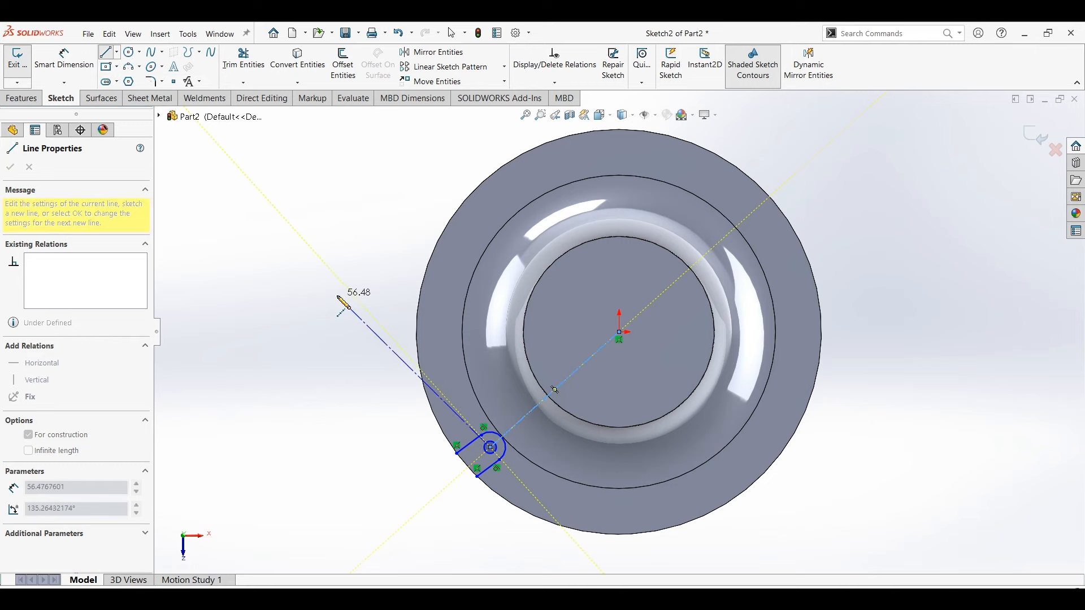
key("Escape")
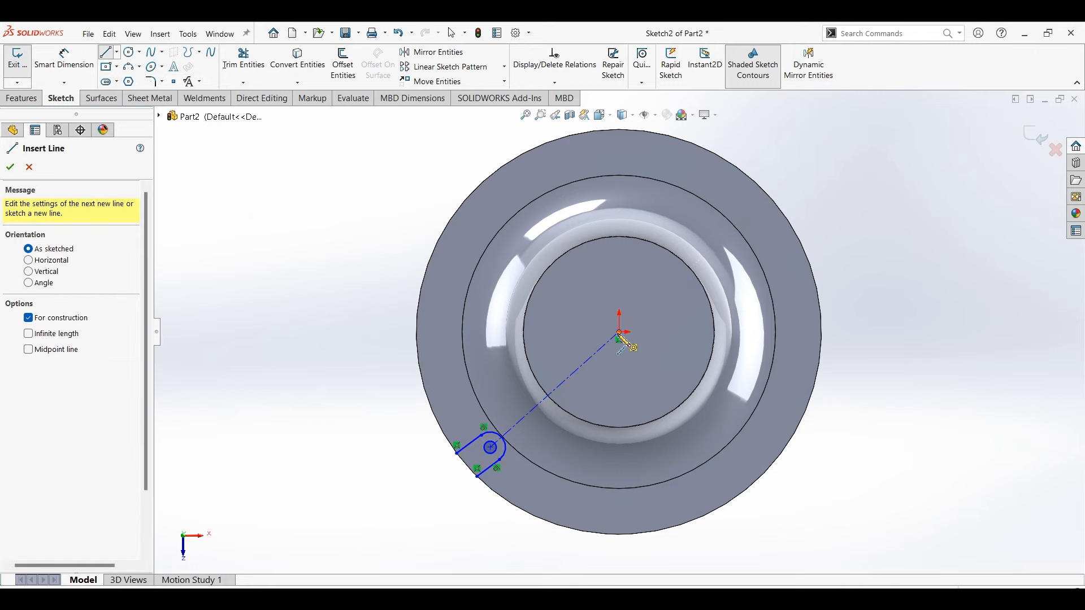
left_click(620, 332)
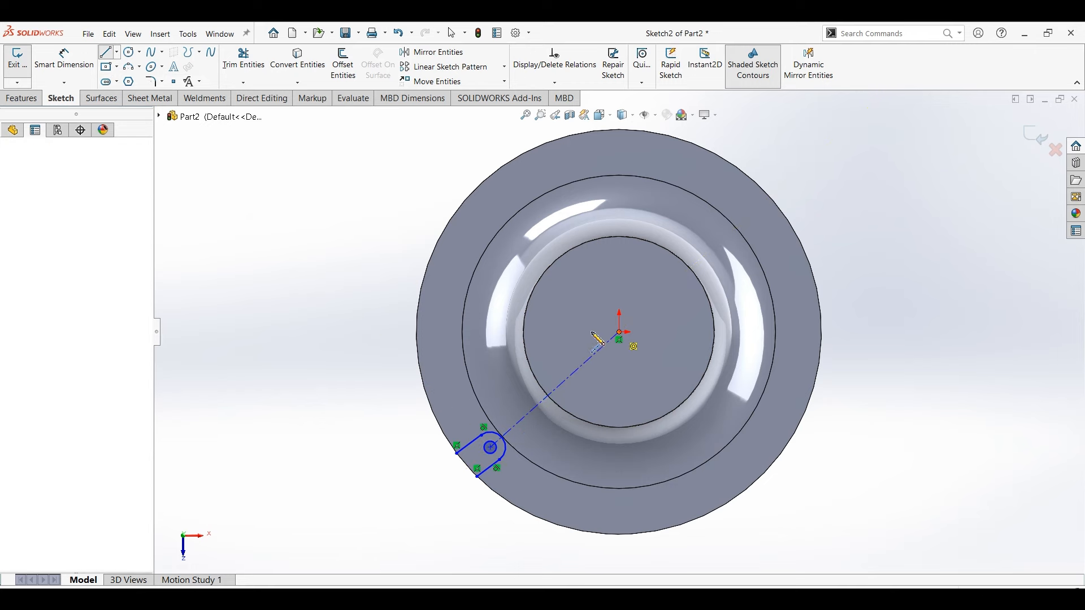
left_click(418, 332)
key("Escape")
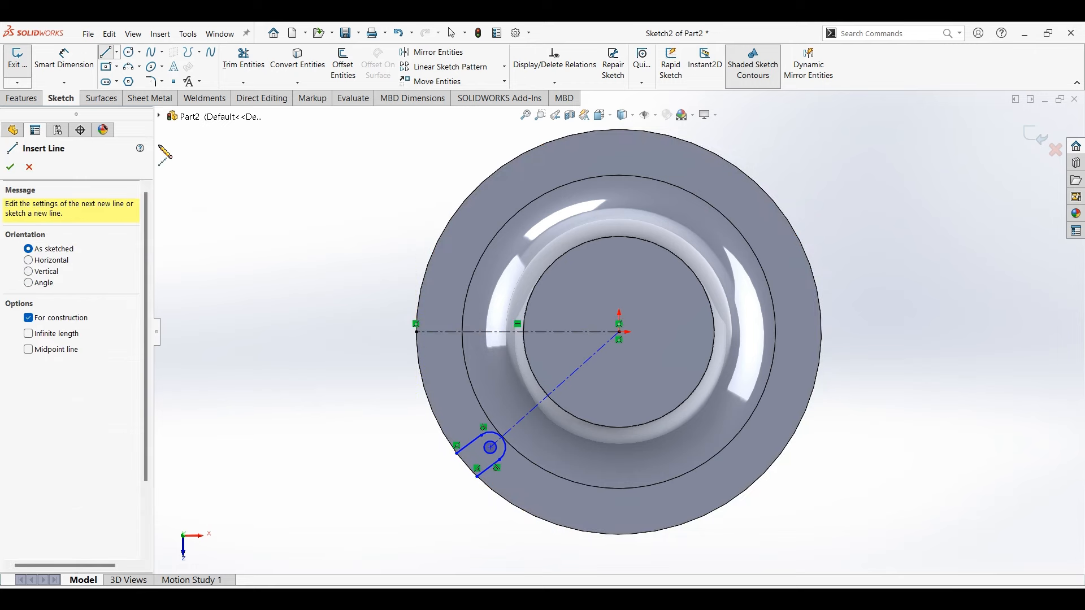
- Dimension the angle between the horizontal and slanted centerlines to 45°
left_click(64, 60)
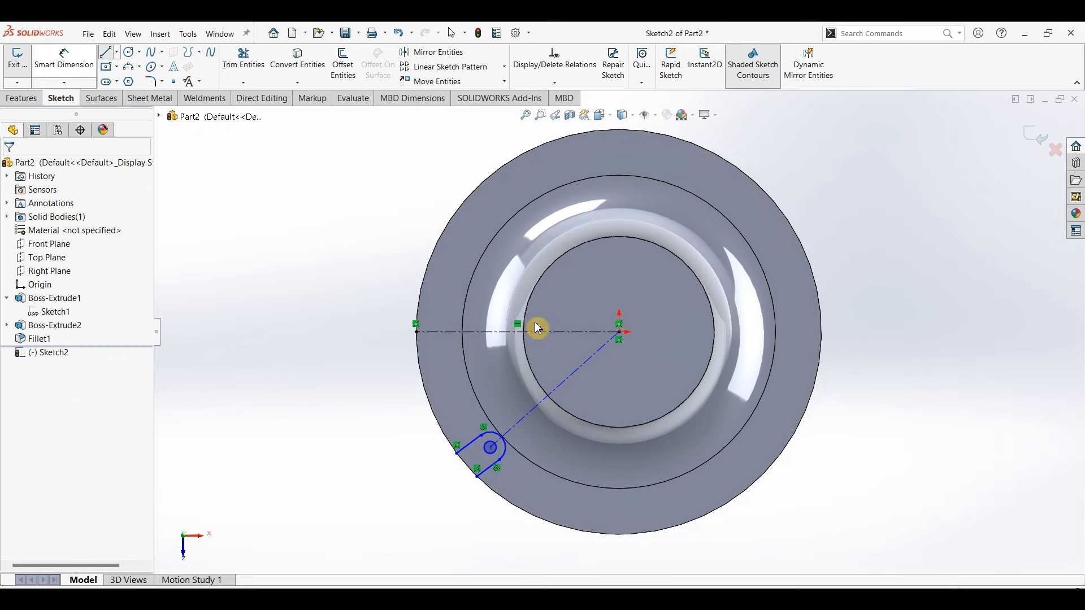
left_click(571, 333)
left_click(581, 365)
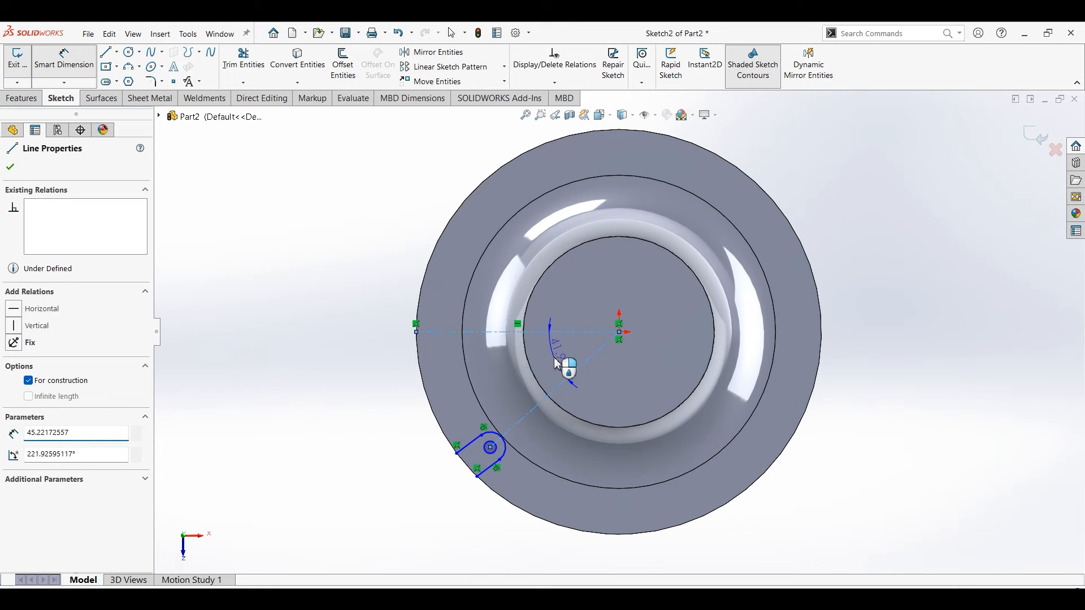
left_click(563, 363)
type("45")
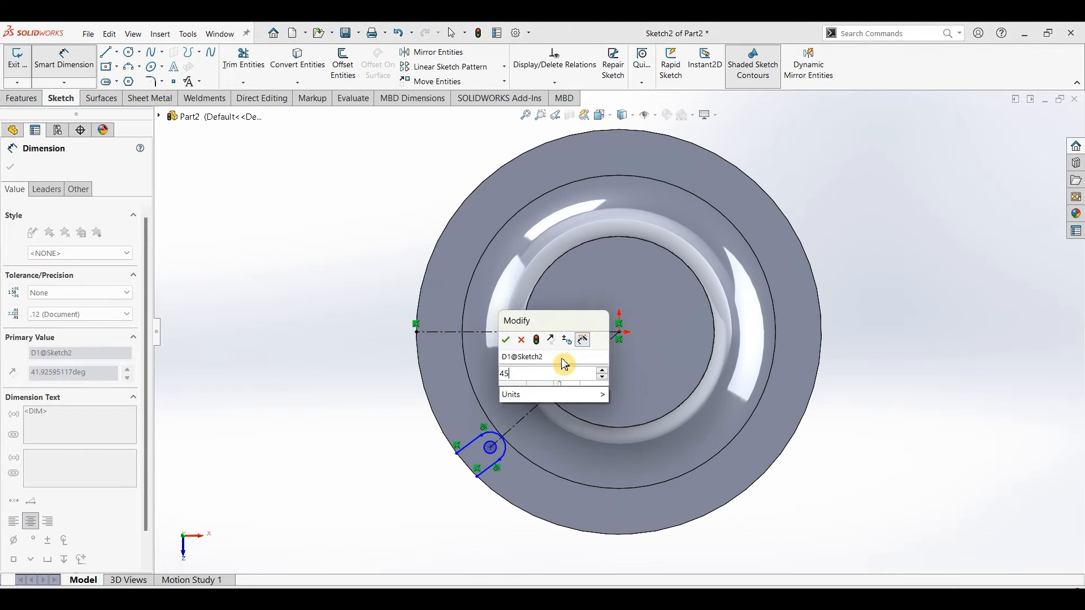
key("Return")
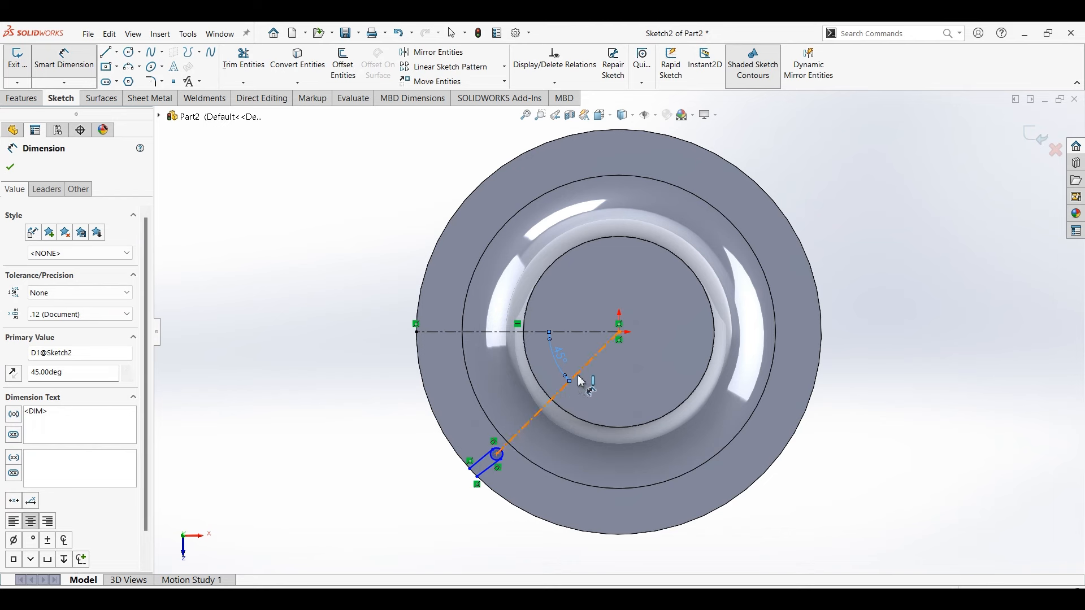
- Dimension the slanted centerline from the origin to the small circle's centre to 45 mm
left_click(588, 402)
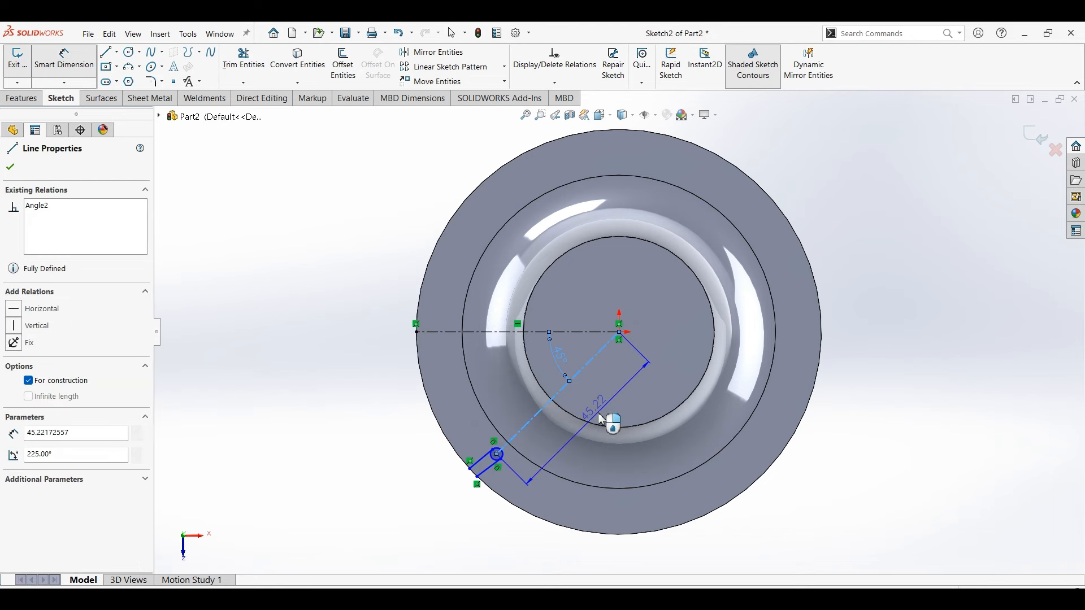
left_click(611, 419)
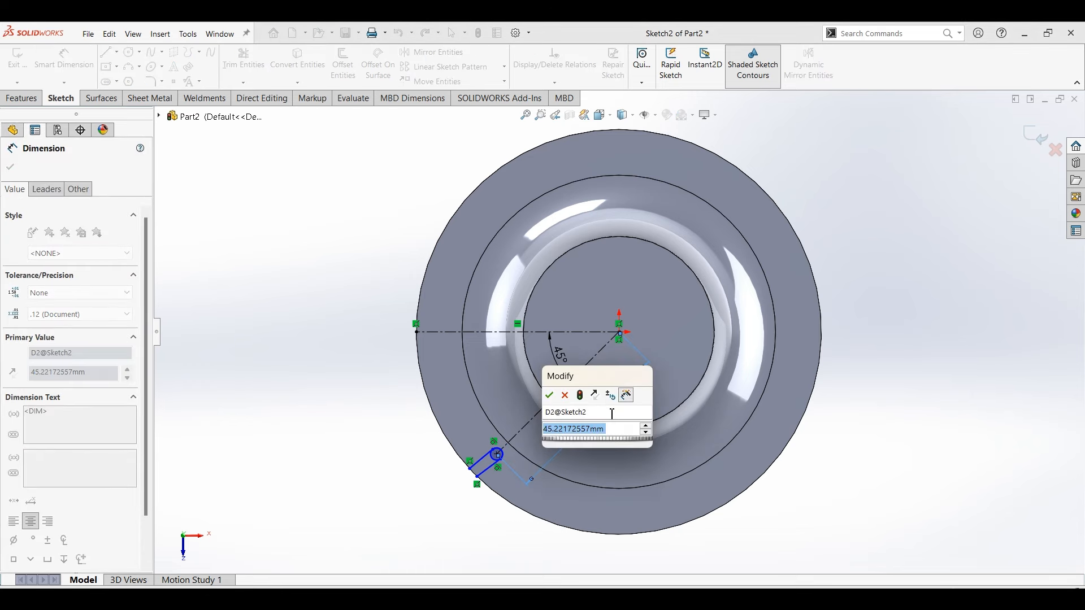
type("45")
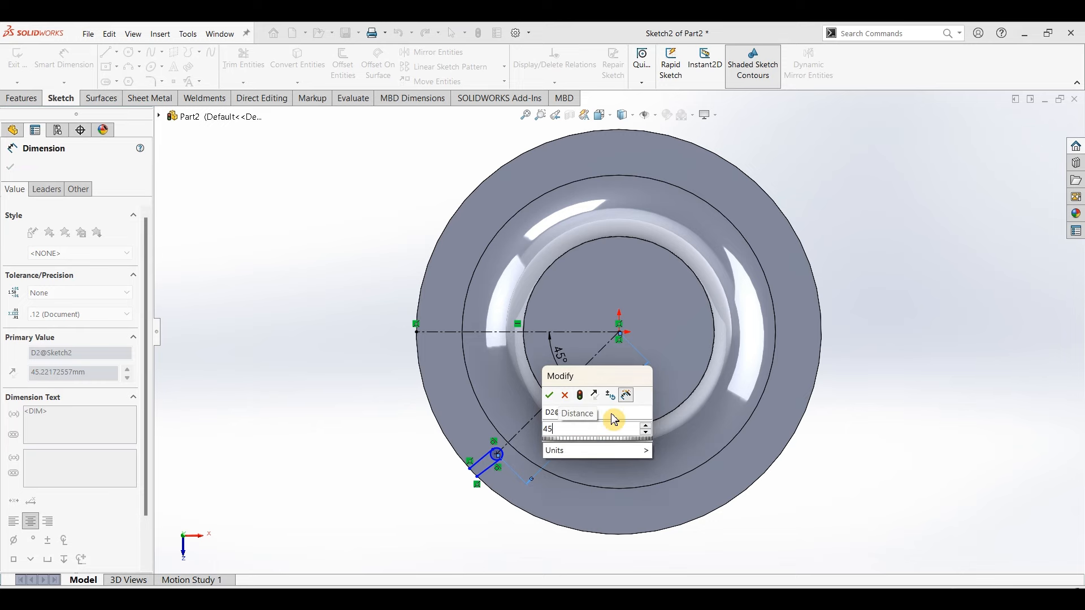
key("Return")
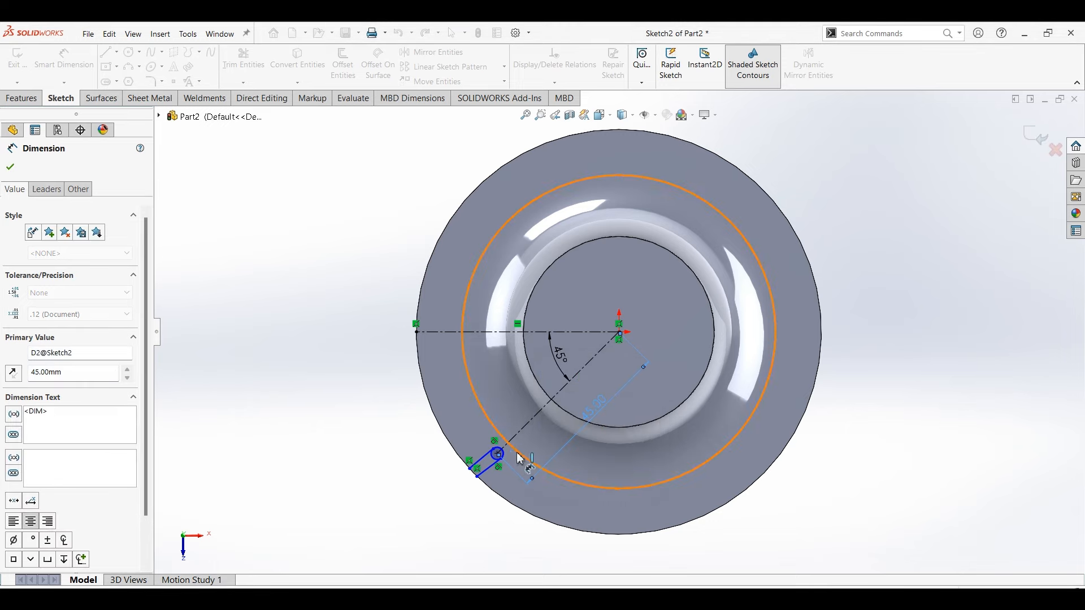
scroll(508, 458, "down", 2)
scroll(510, 462, "down", 4)
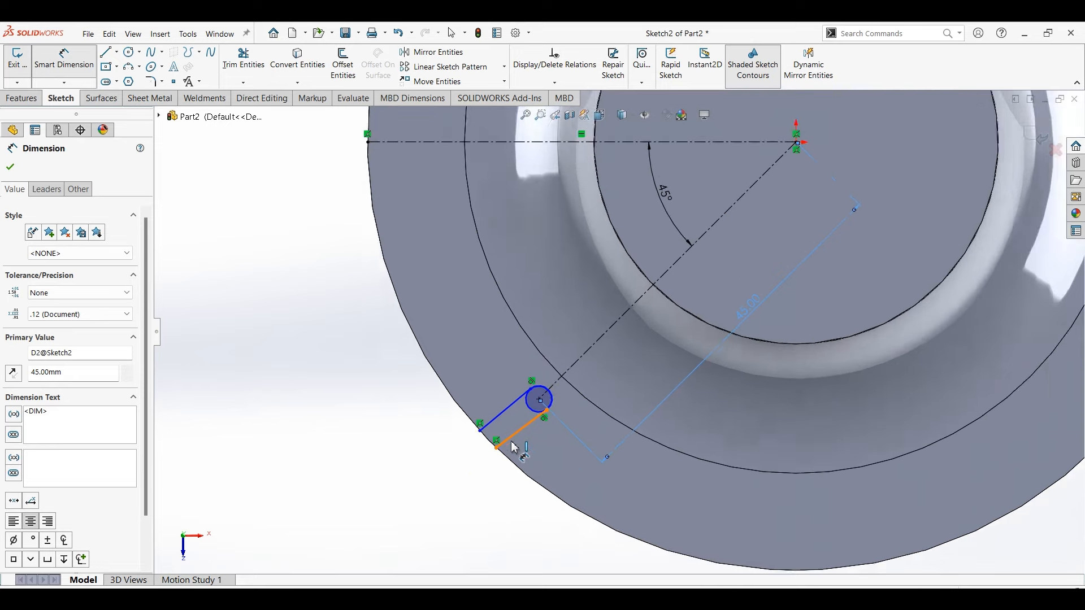
scroll(573, 370, "down", 2)
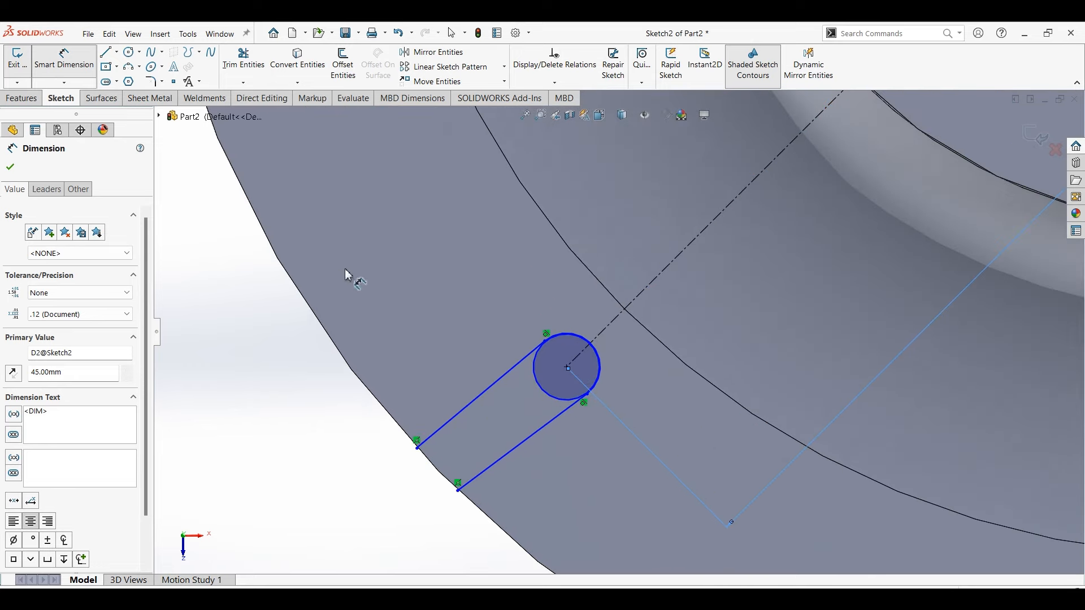
- Dimension the radius of the slot's rounded end to 6 mm
left_click(85, 64)
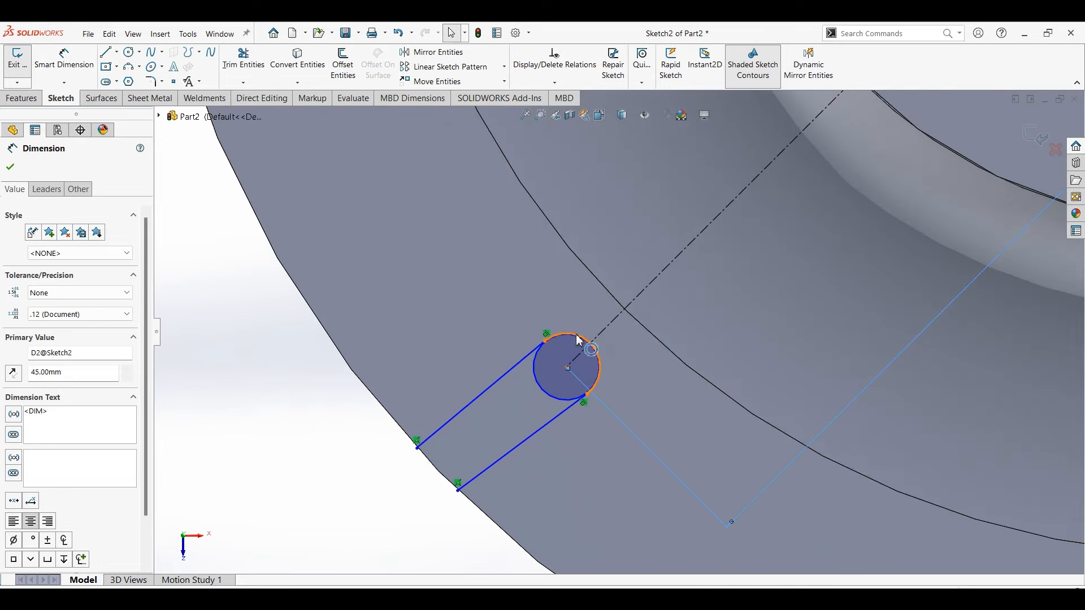
left_click(64, 58)
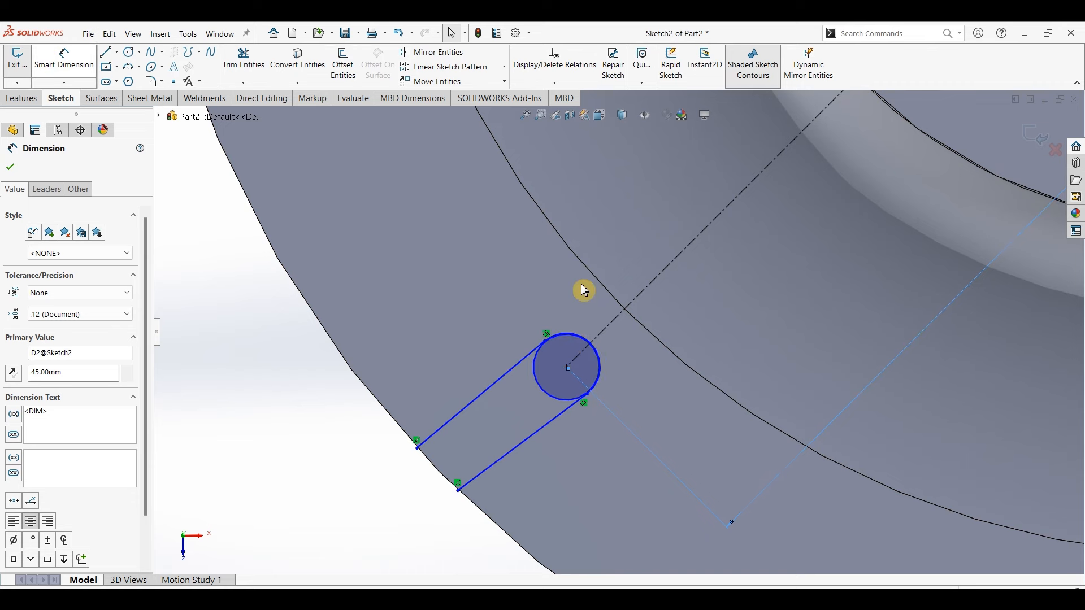
left_click(570, 335)
left_click(572, 304)
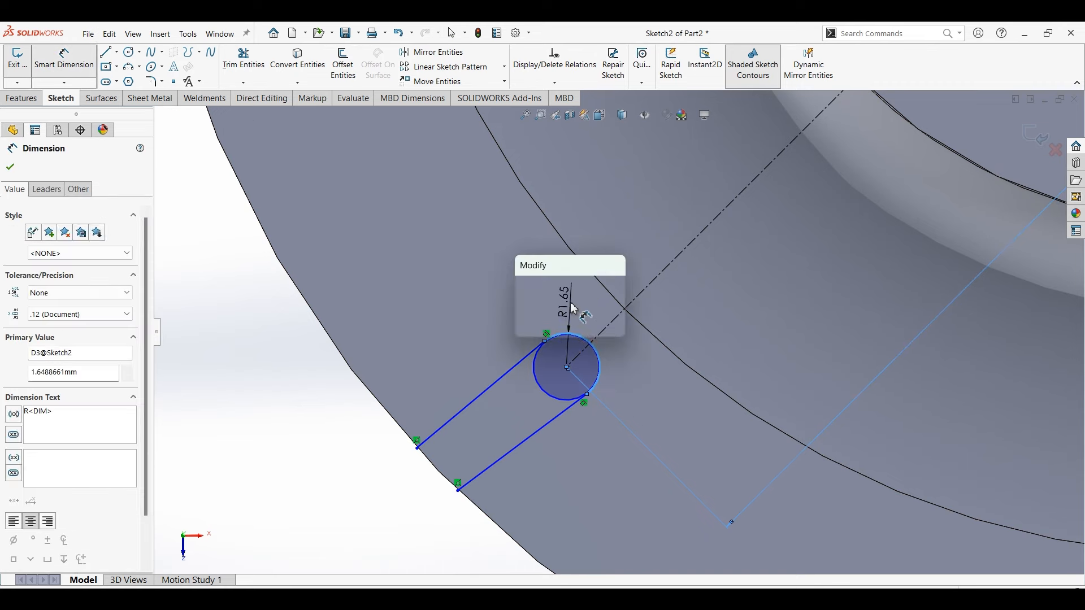
type("2")
key("Return")
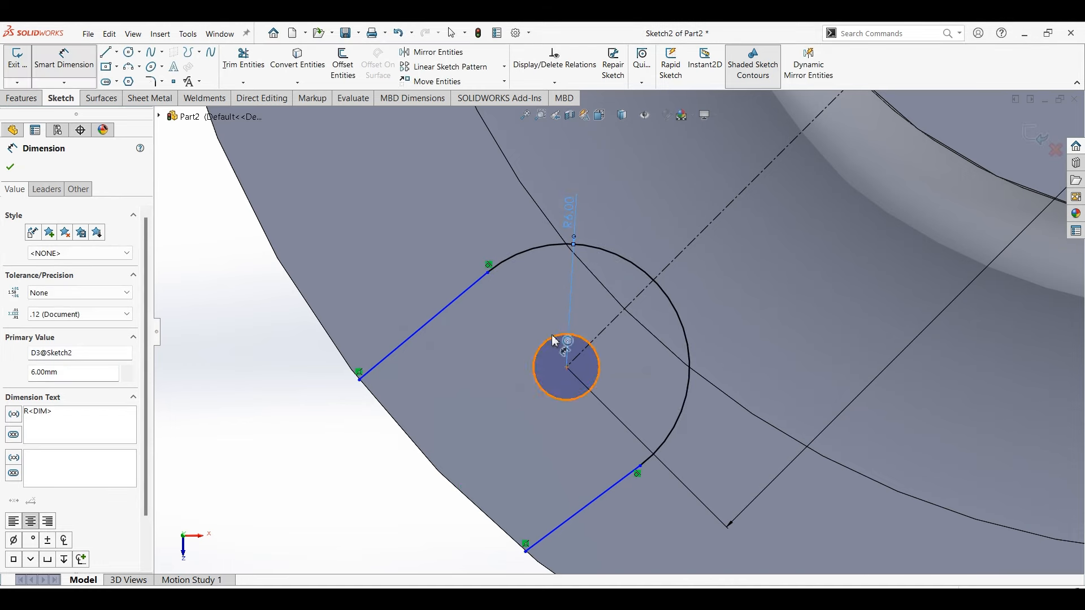
- Dimension the diameter of the small circle inside the slot to 6 mm
left_click(541, 284)
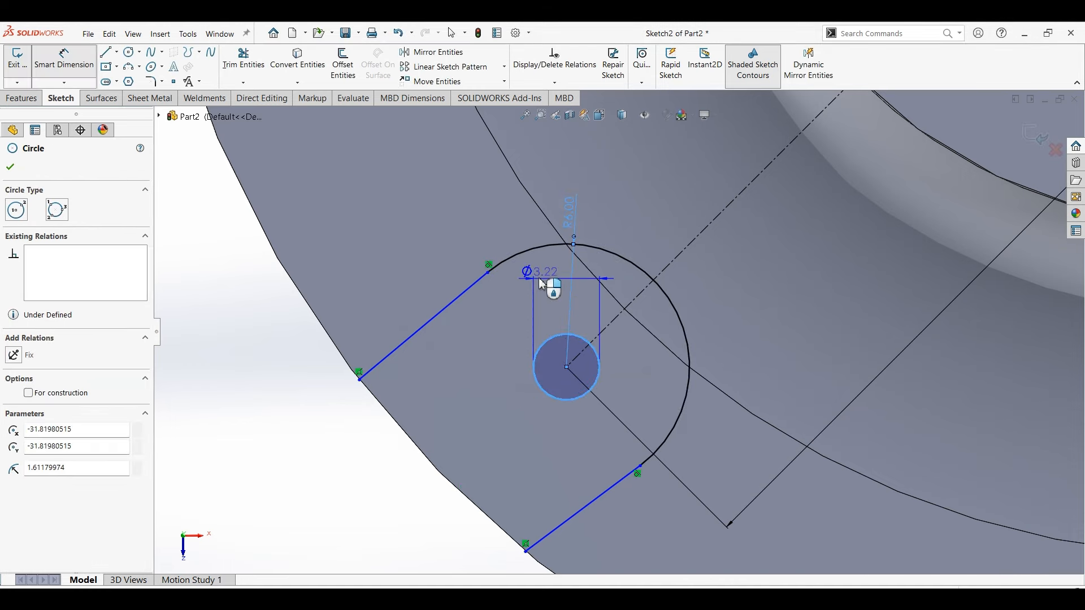
left_click(540, 284)
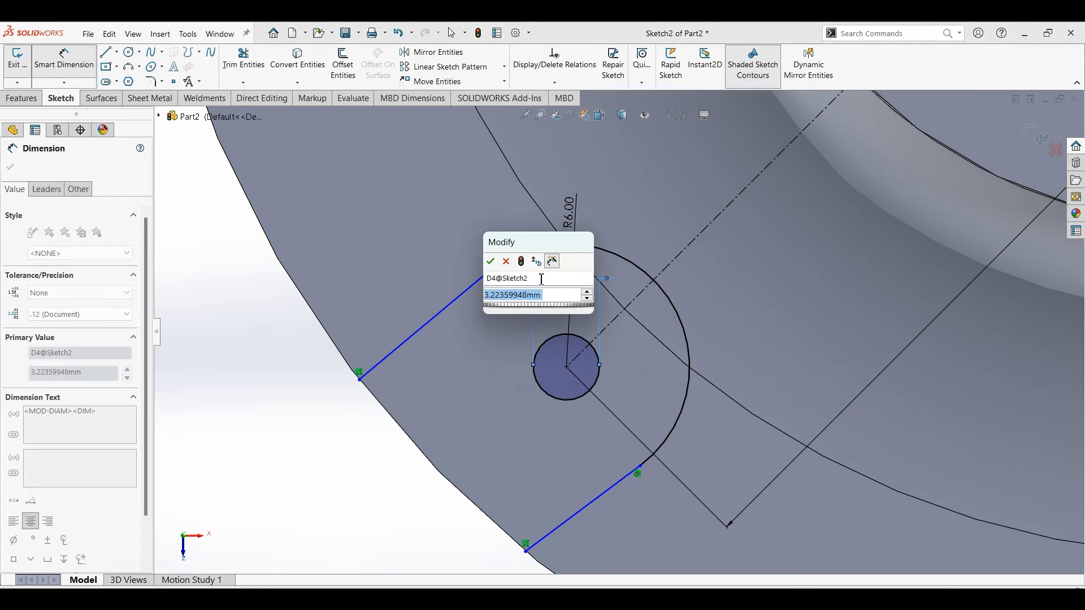
type("6")
key("Return")
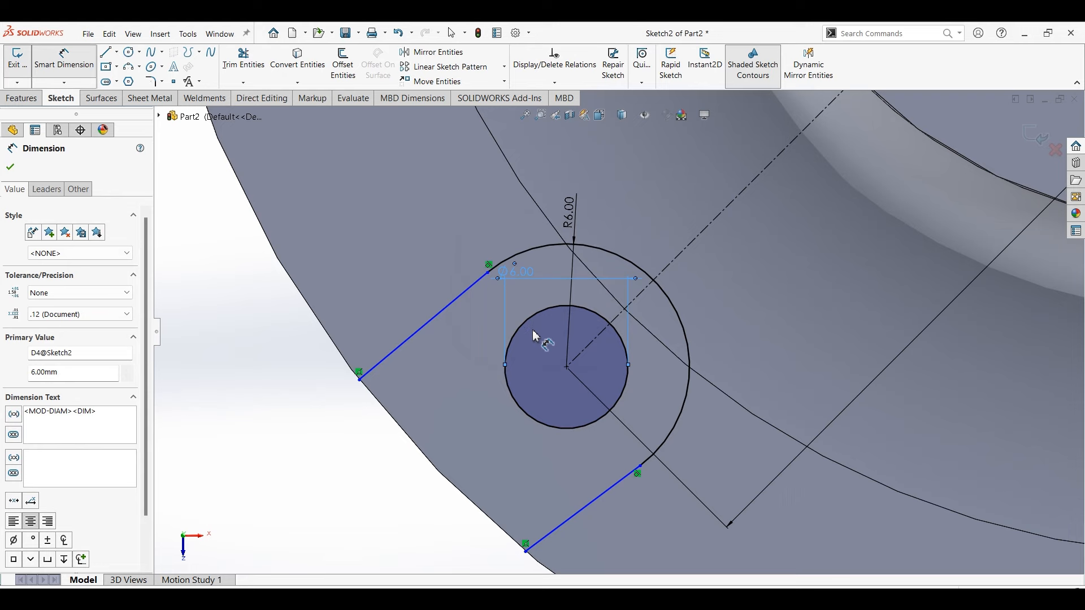
key("Escape")
key("Escape")
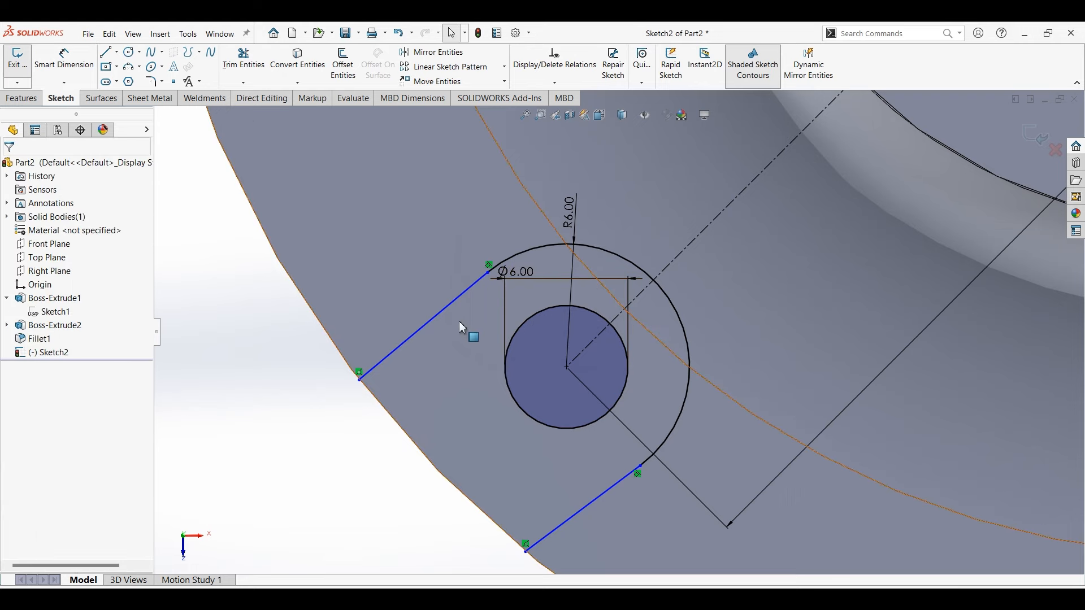
- Make the slot's two straight side lines parallel to the slanted centerline
left_click(667, 265)
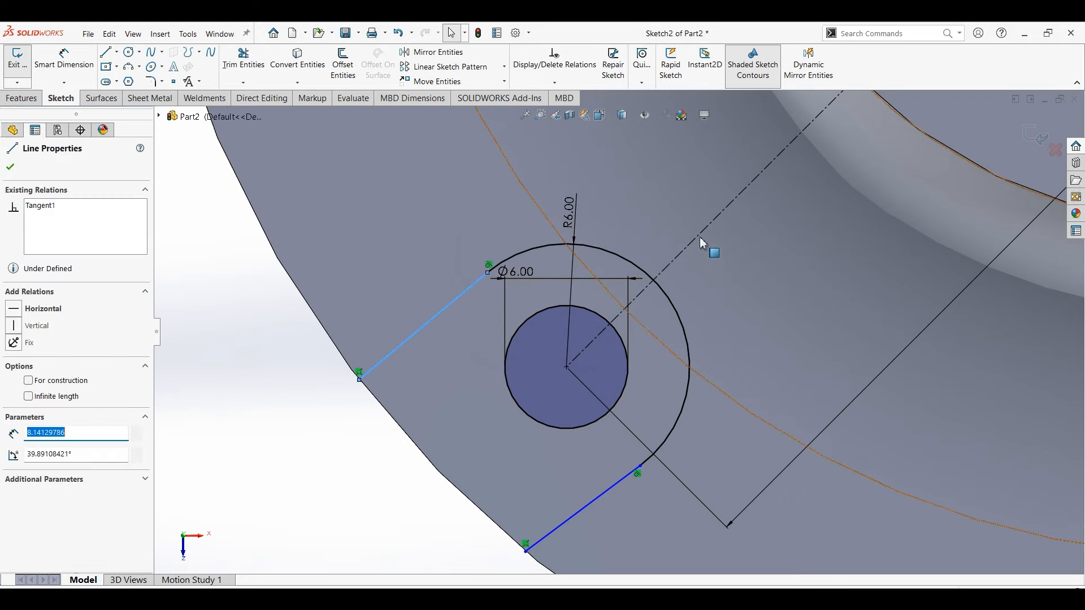
left_click(619, 484, "ctrl")
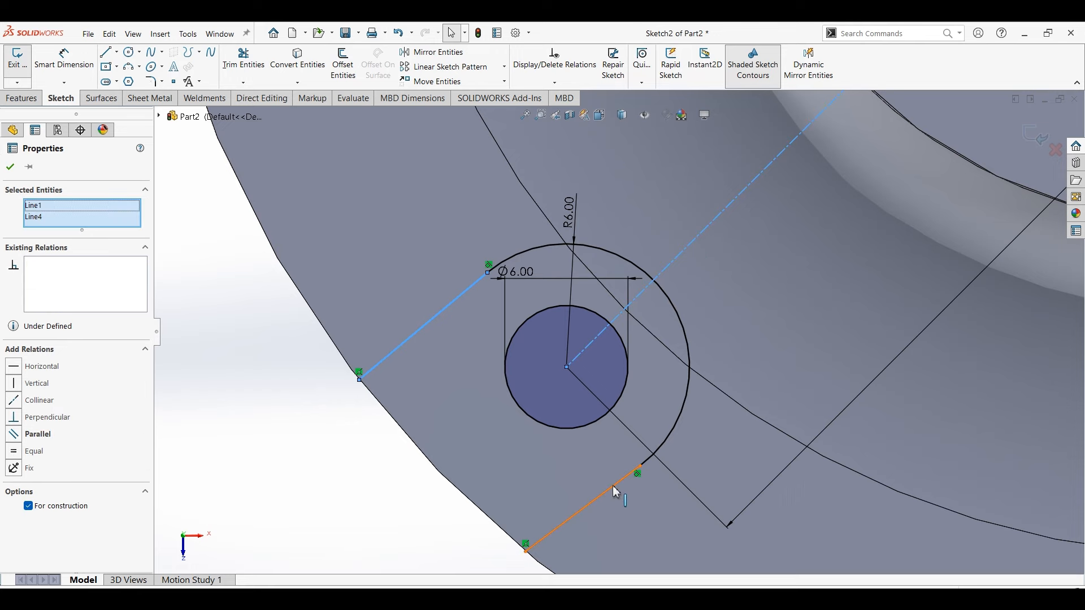
left_click(614, 486, "ctrl")
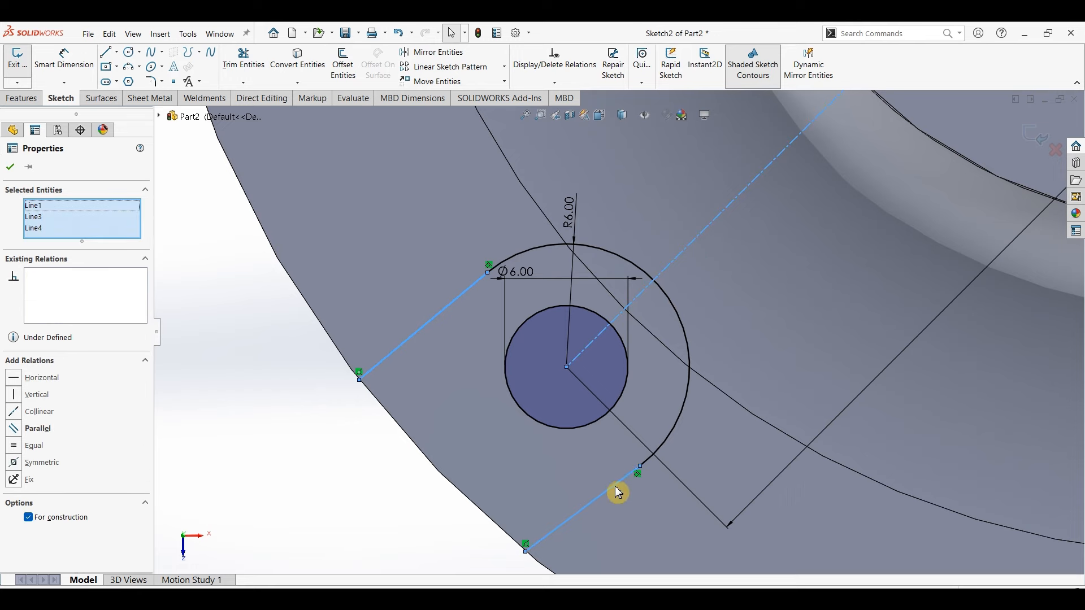
left_click(684, 453)
left_click(281, 454)
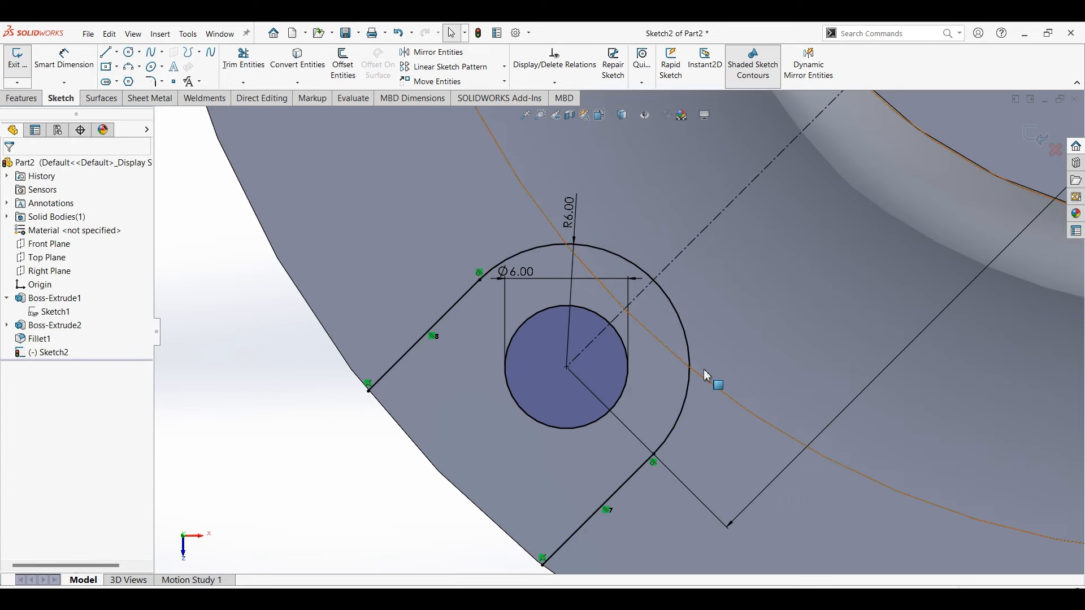
- Circular-pattern the slot's two side lines, rounded end and hole circle about the origin as 4 equally spaced instances over 360°
scroll(631, 379, "up", 3)
scroll(691, 344, "up", 3)
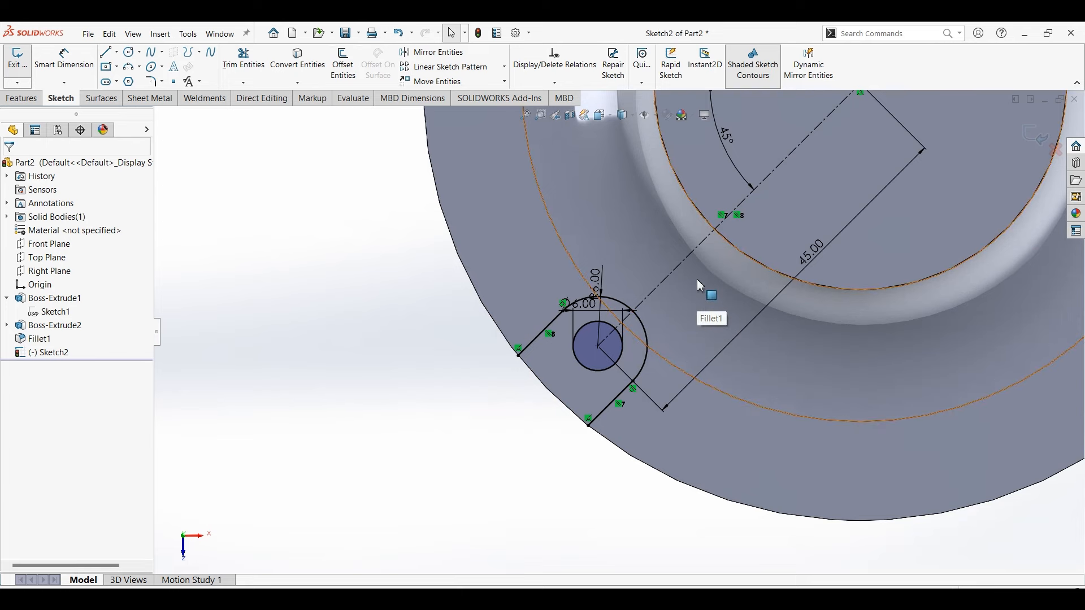
scroll(714, 239, "up", 6)
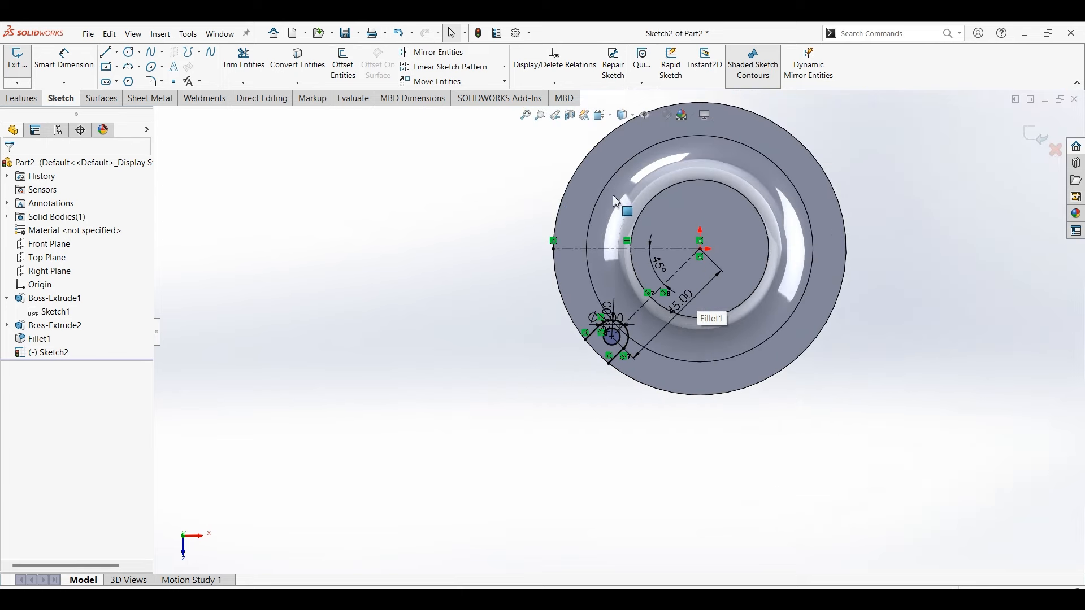
scroll(814, 122, "down", 3)
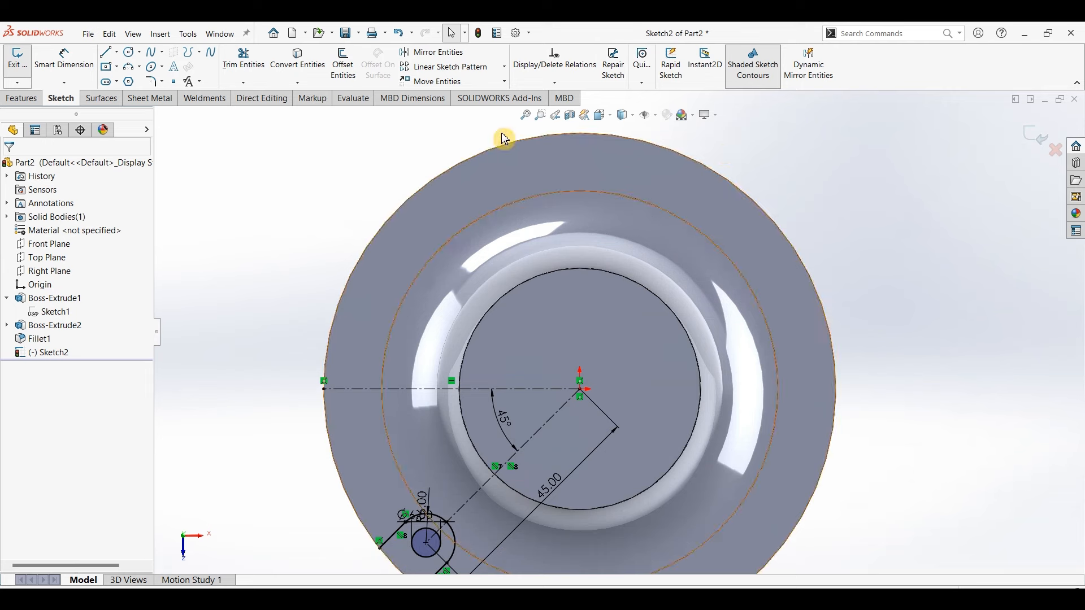
left_click(503, 66)
left_click(481, 96)
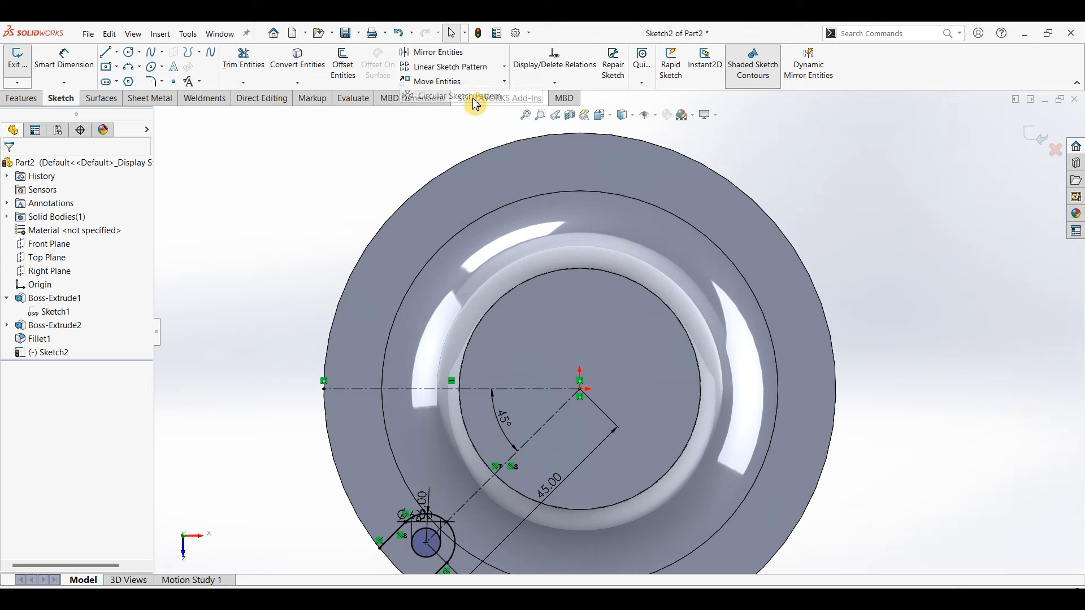
left_click(79, 448)
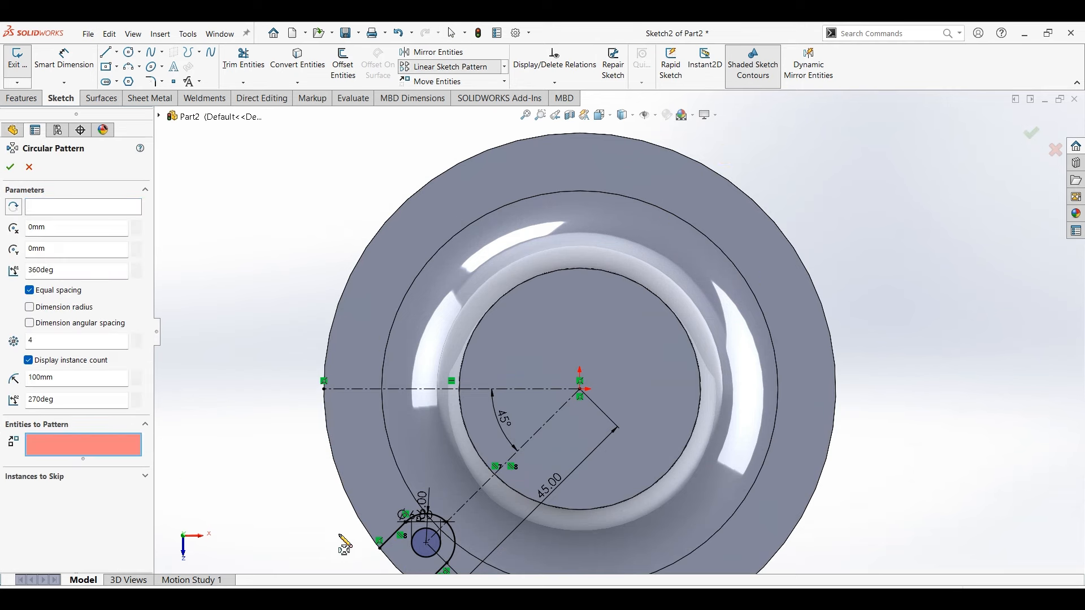
left_click(397, 544)
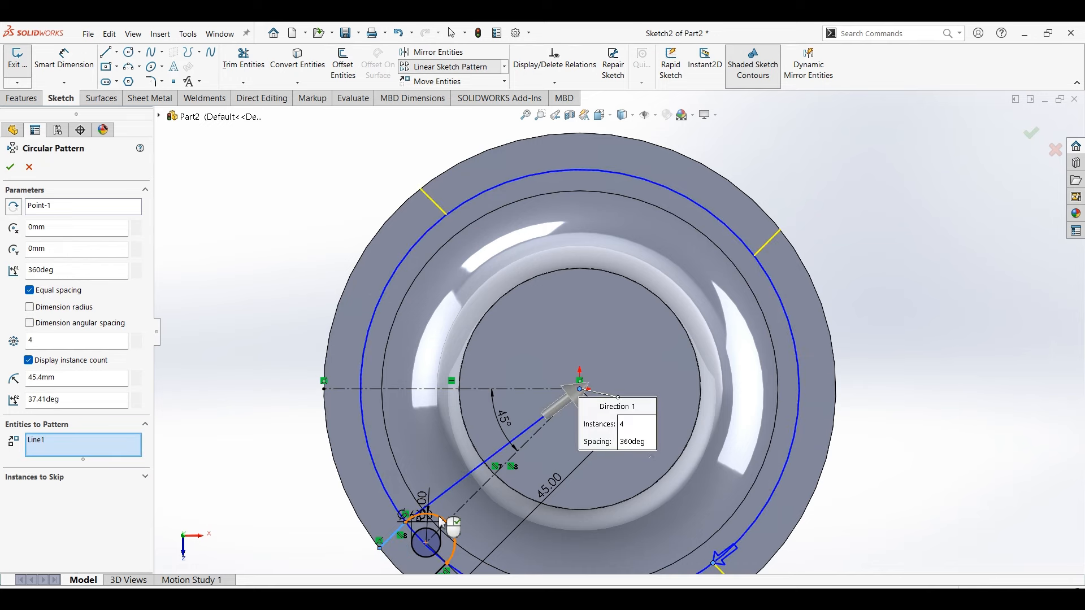
left_click(440, 539)
left_click(440, 539)
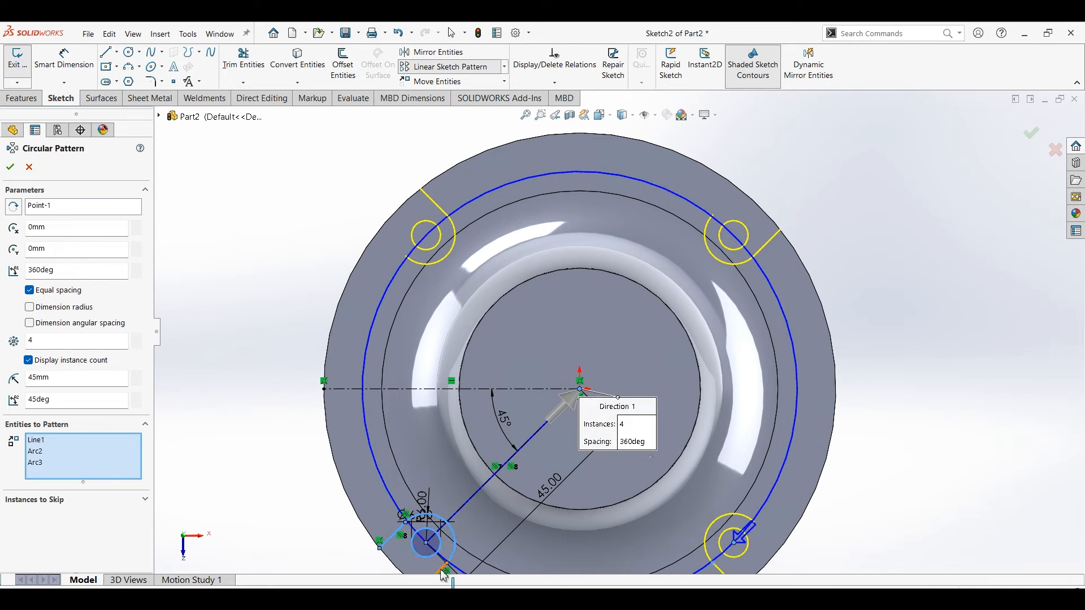
left_click(444, 574)
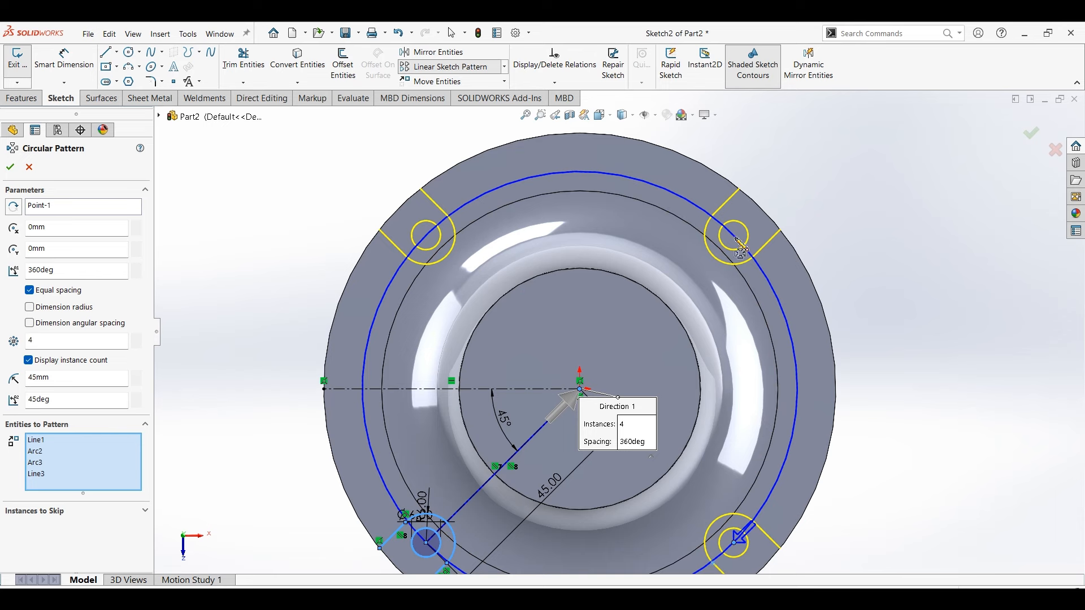
left_click(10, 168)
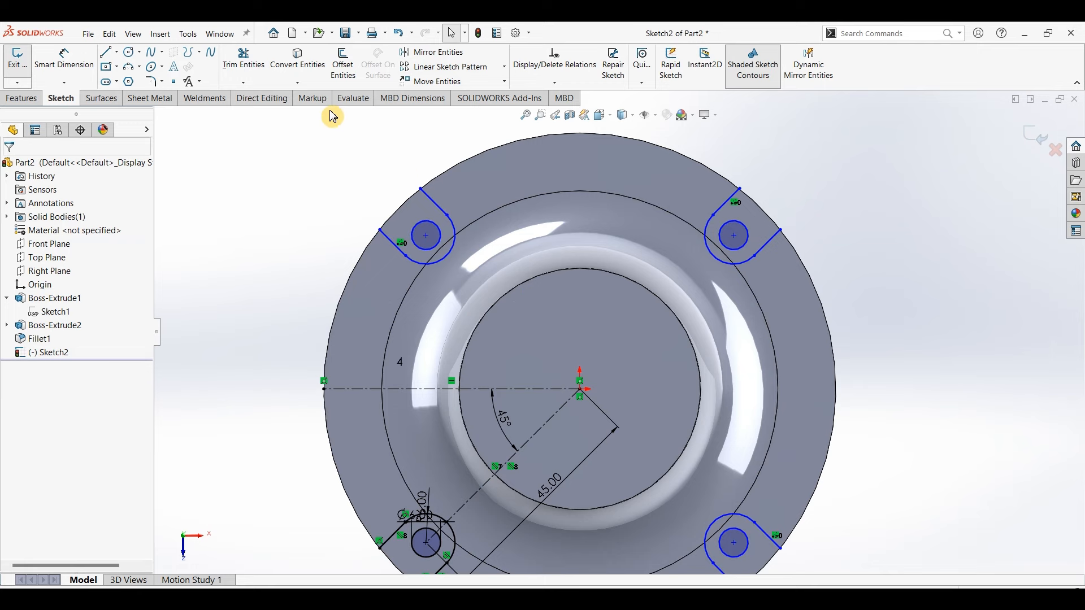
- Convert the flange's outer circular edge into sketch geometry
left_click(297, 64)
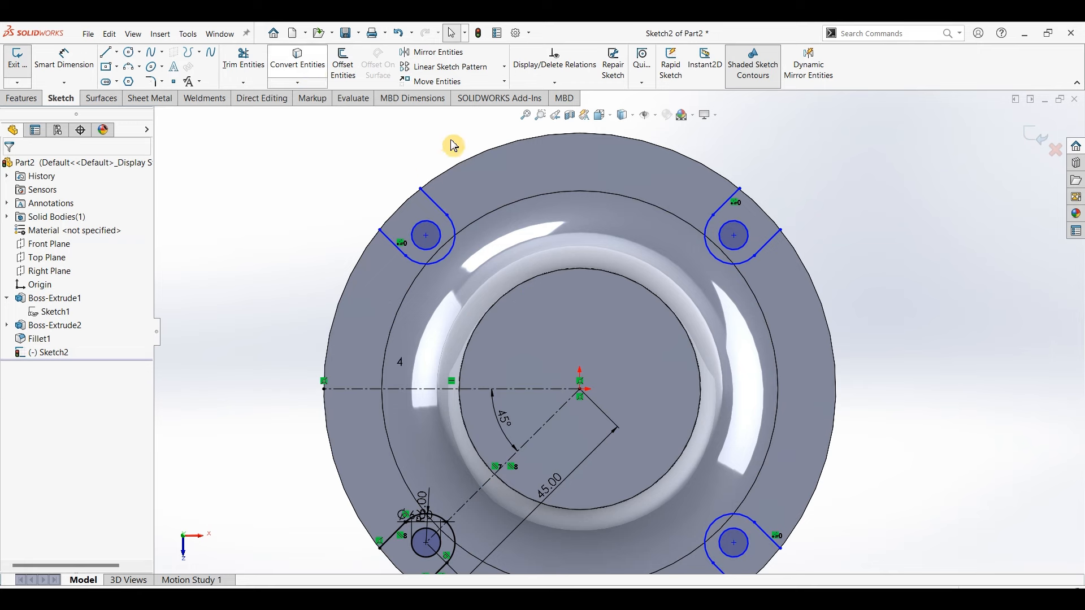
left_click(478, 159)
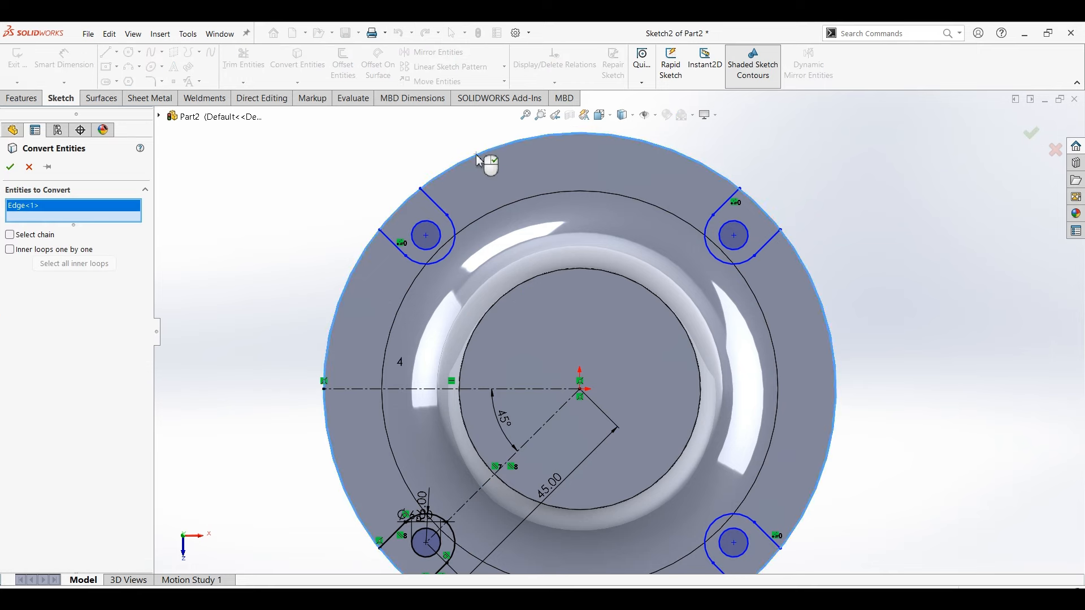
left_click(17, 173)
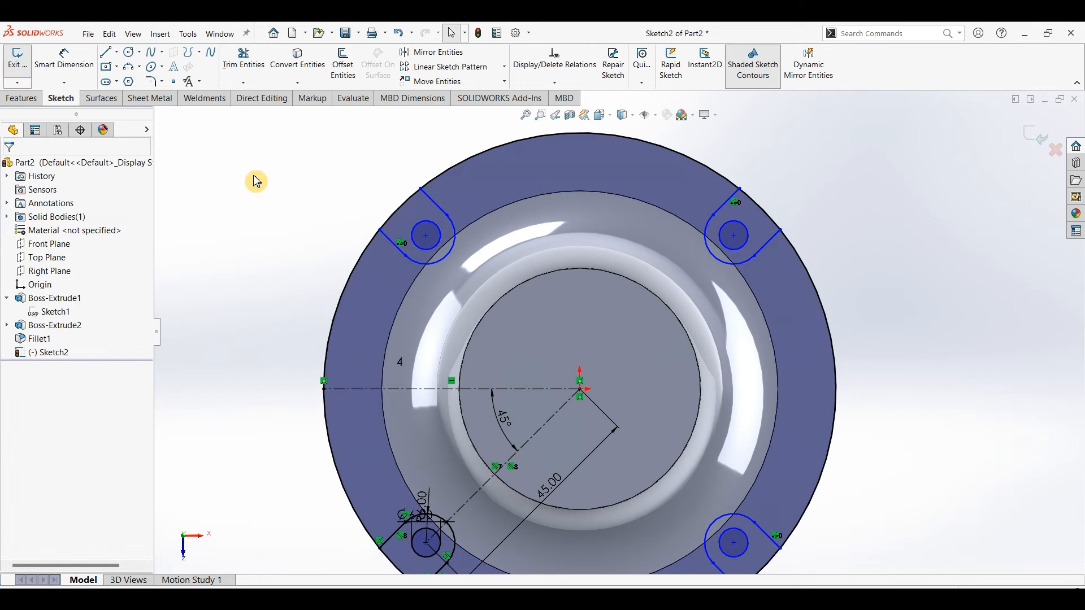
- Power trim the converted outer circle between the slots, keeping the arcs that close the slots' open ends
left_click(246, 62)
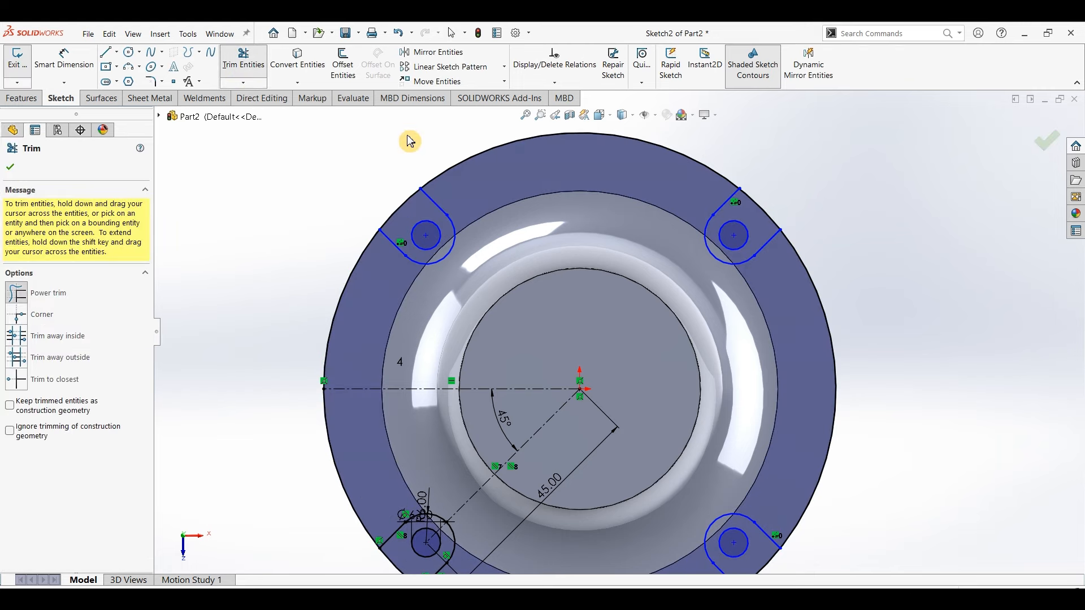
left_click_drag(408, 137, 486, 191)
left_click_drag(278, 295, 370, 318)
scroll(735, 438, "up", 5)
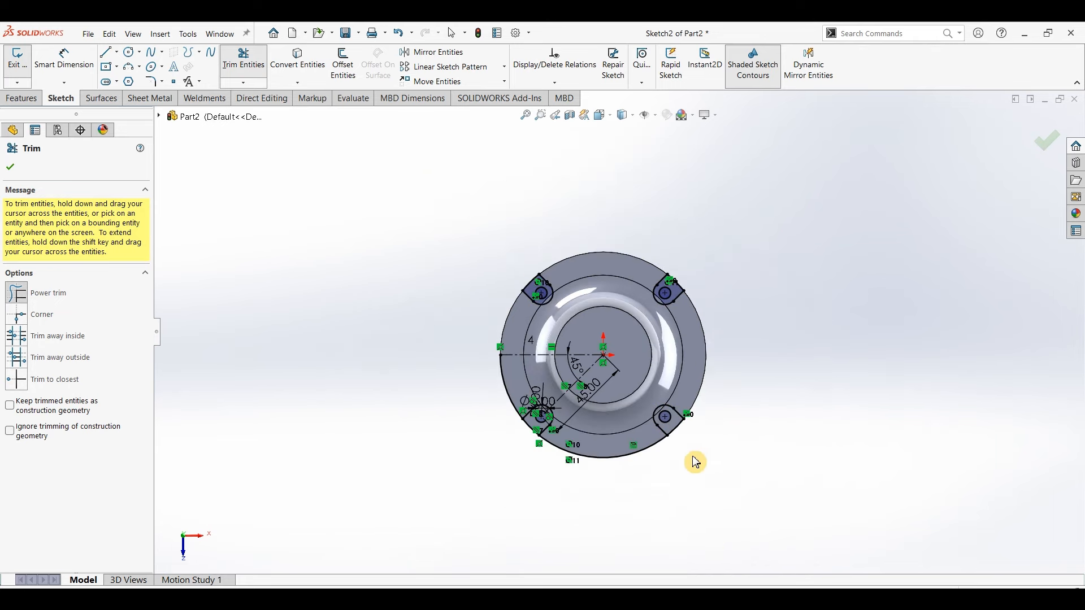
scroll(581, 375, "down", 5)
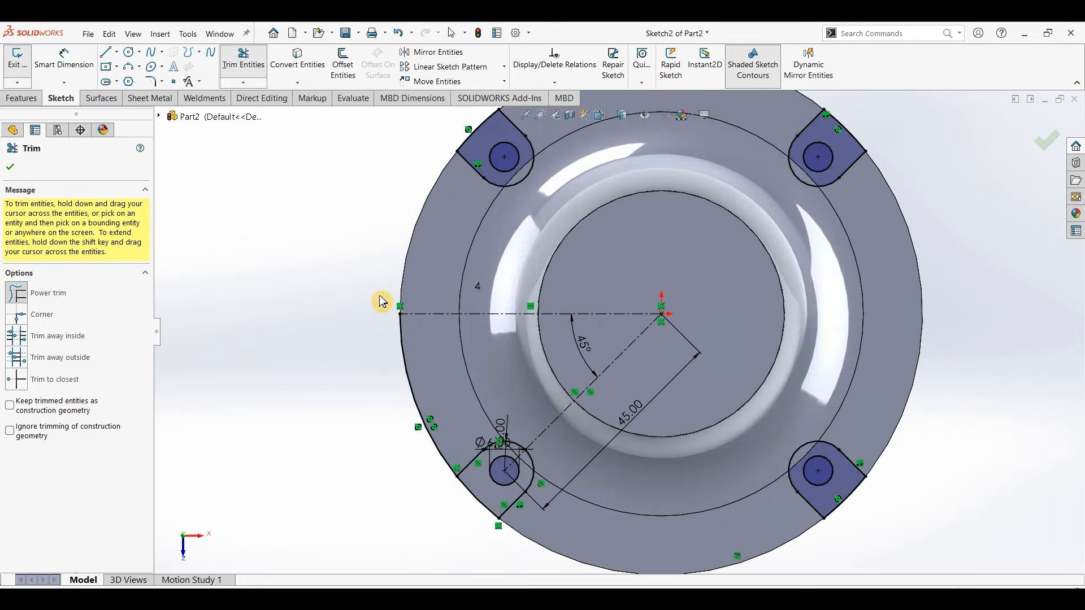
scroll(695, 238, "up", 3)
left_click(10, 166)
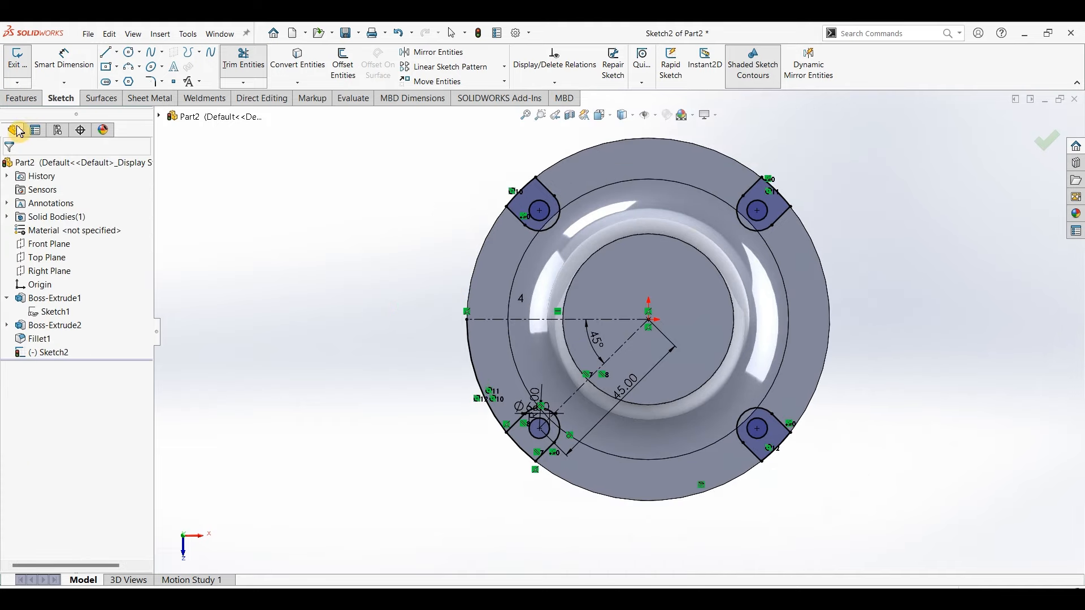
- Start an extruded cut from the slot sketch and select the regions around the hole circles in two adjacent slots on the far side
left_click(22, 98)
left_click(195, 65)
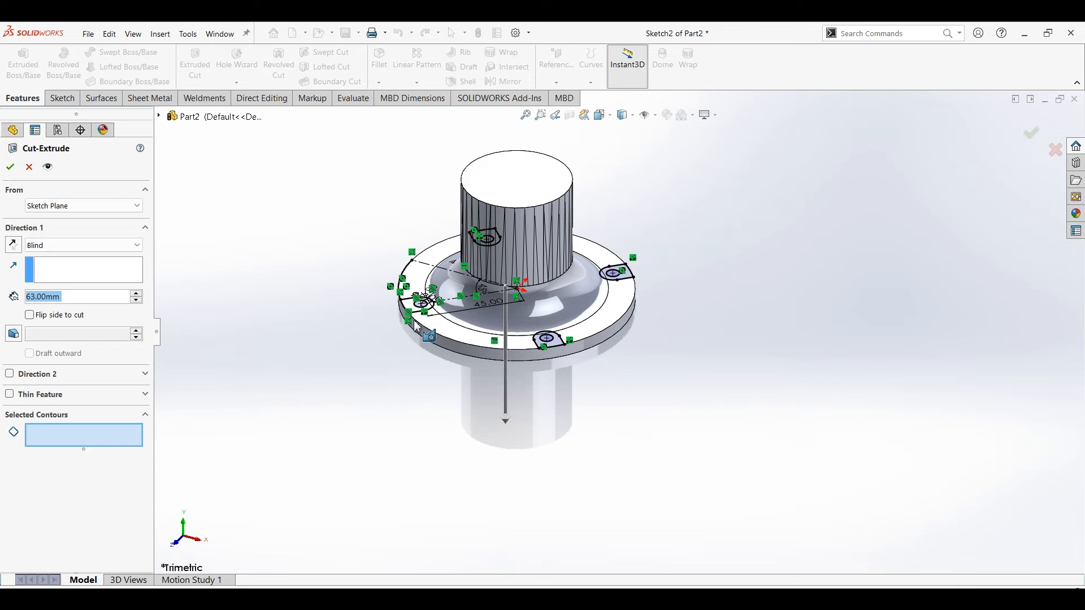
middle_click_drag(625, 182, 630, 312)
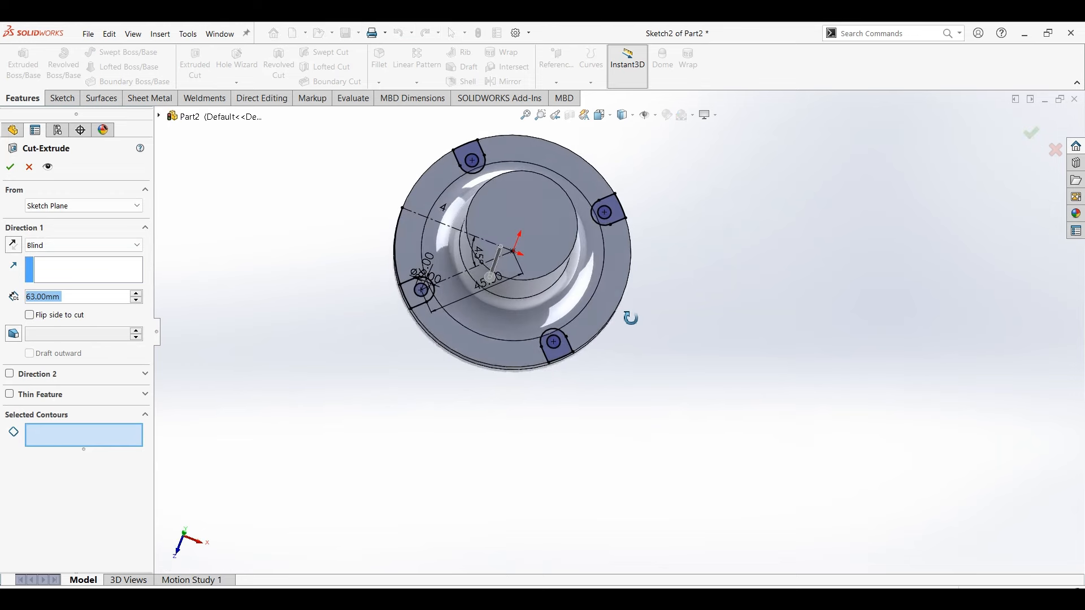
left_click(618, 213)
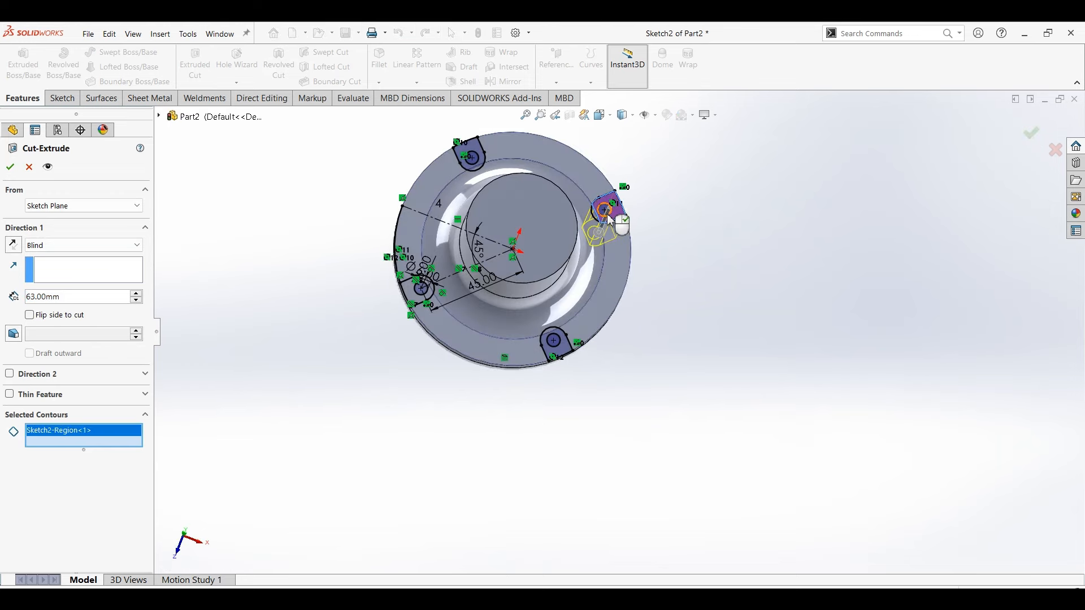
scroll(618, 214, "down", 5)
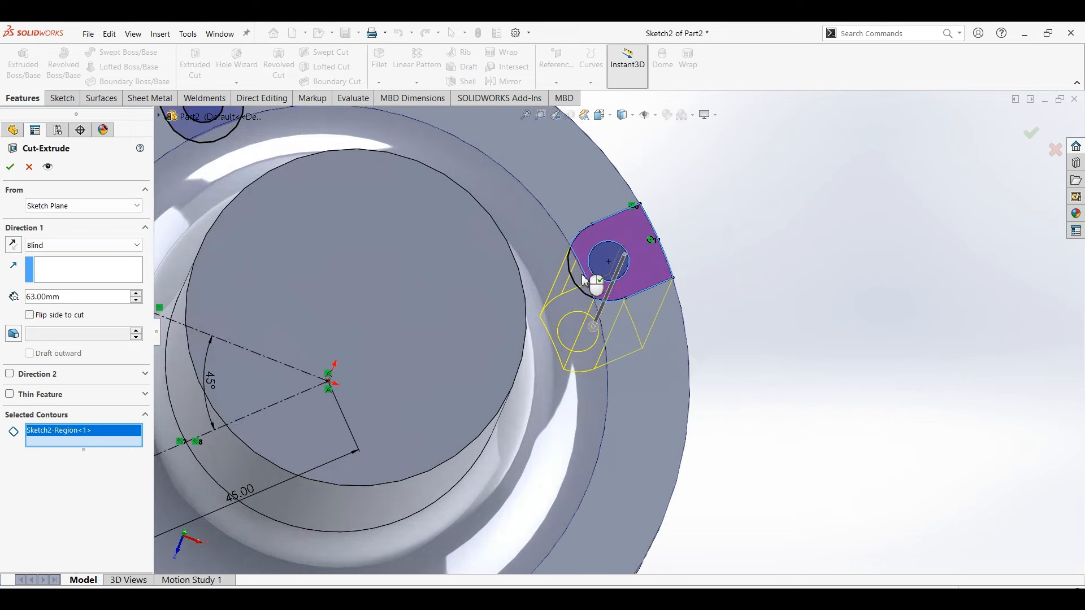
left_click(584, 280)
scroll(477, 245, "up", 5)
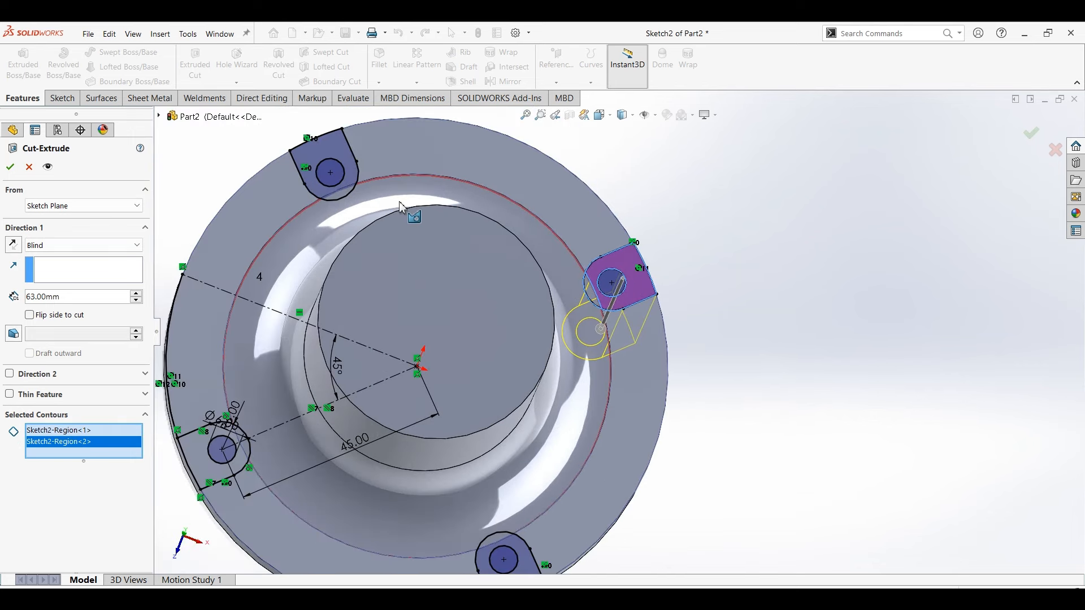
left_click(337, 194)
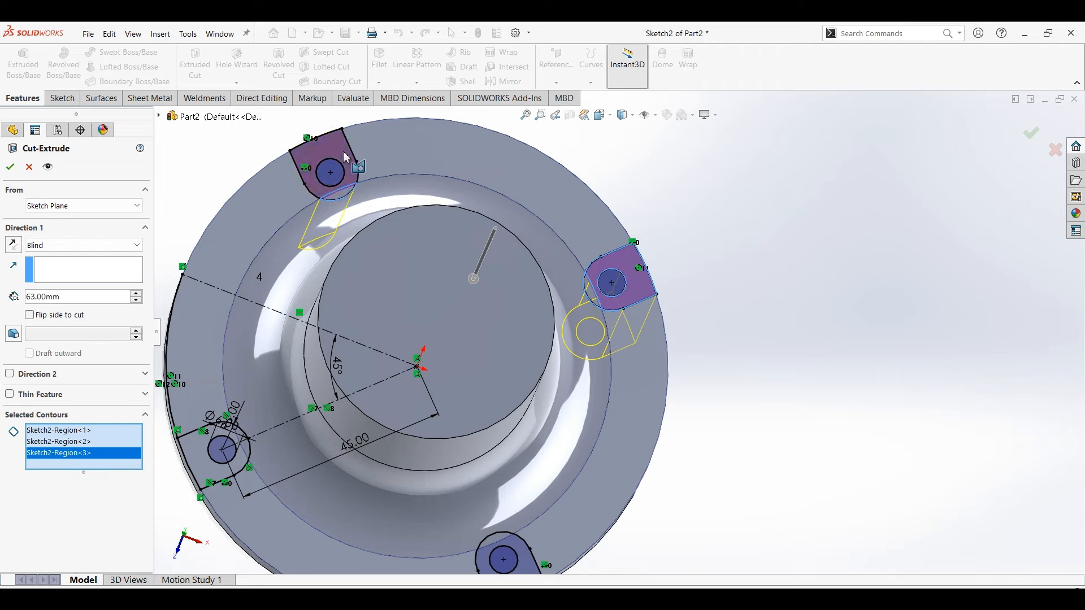
left_click(355, 172)
- Add the remaining two slots' regions to the cut contours, leaving their inner hole circles unselected
scroll(404, 402, "up", 2)
scroll(384, 406, "down", 8)
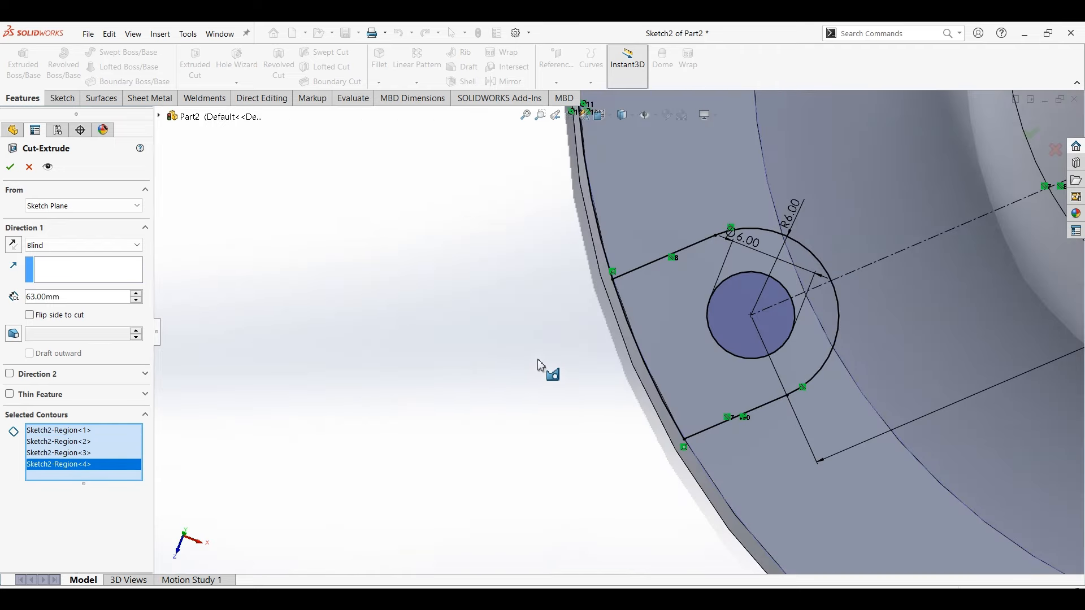
left_click(906, 234)
left_click(757, 243)
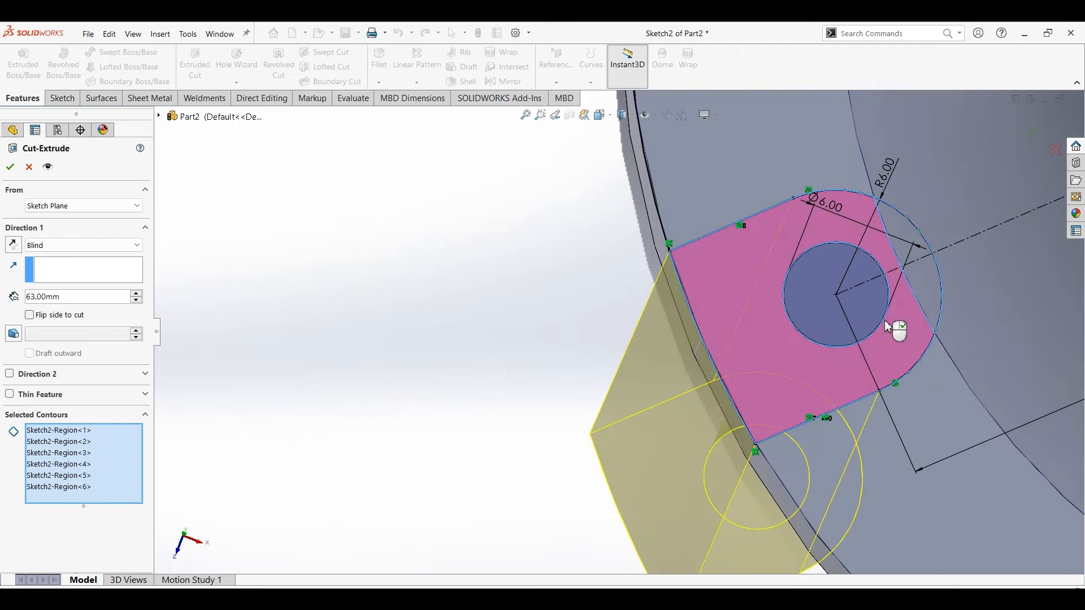
scroll(886, 327, "up", 8)
scroll(734, 360, "down", 5)
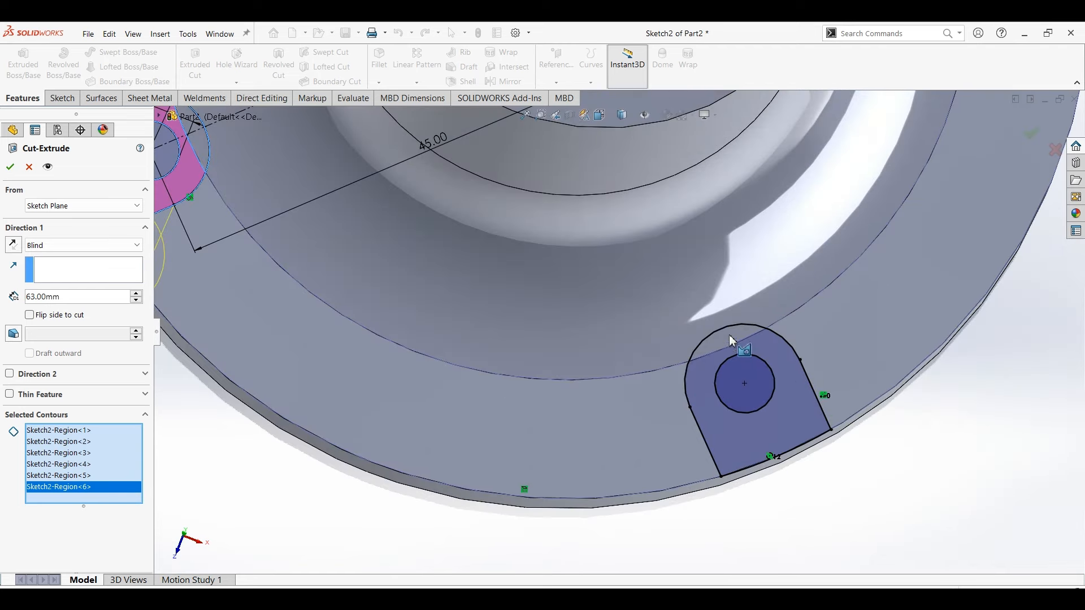
left_click(731, 338)
left_click(750, 363)
- Cut the four slot regions Blind 2 mm into the flange, with Through All for the second direction upward
scroll(808, 309, "up", 3)
scroll(804, 308, "up", 5)
middle_click_drag(569, 394, 588, 240)
scroll(613, 305, "down", 6)
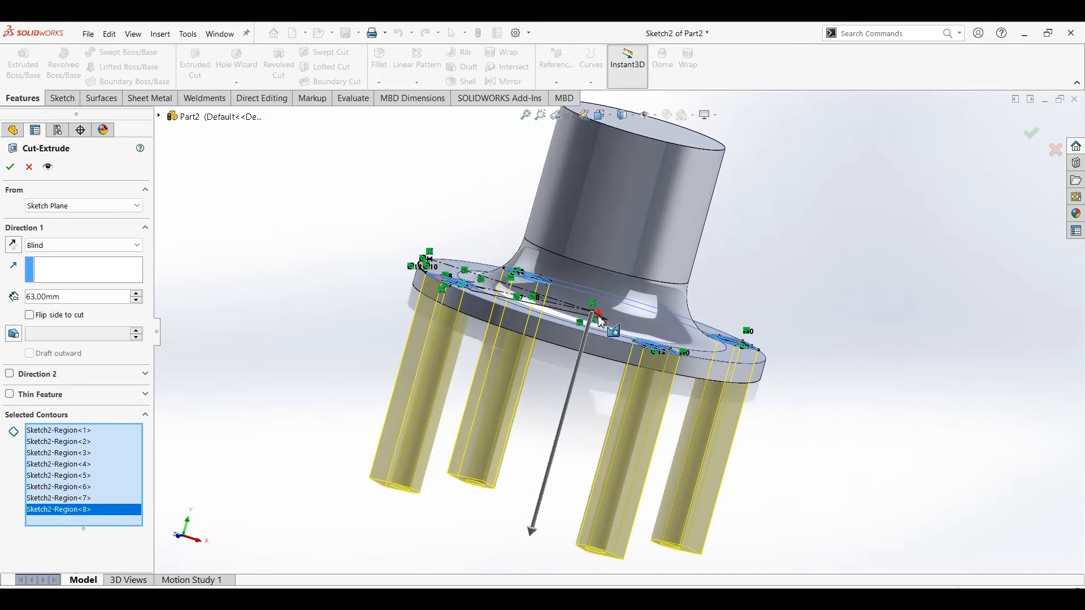
middle_click_drag(646, 374, 735, 395)
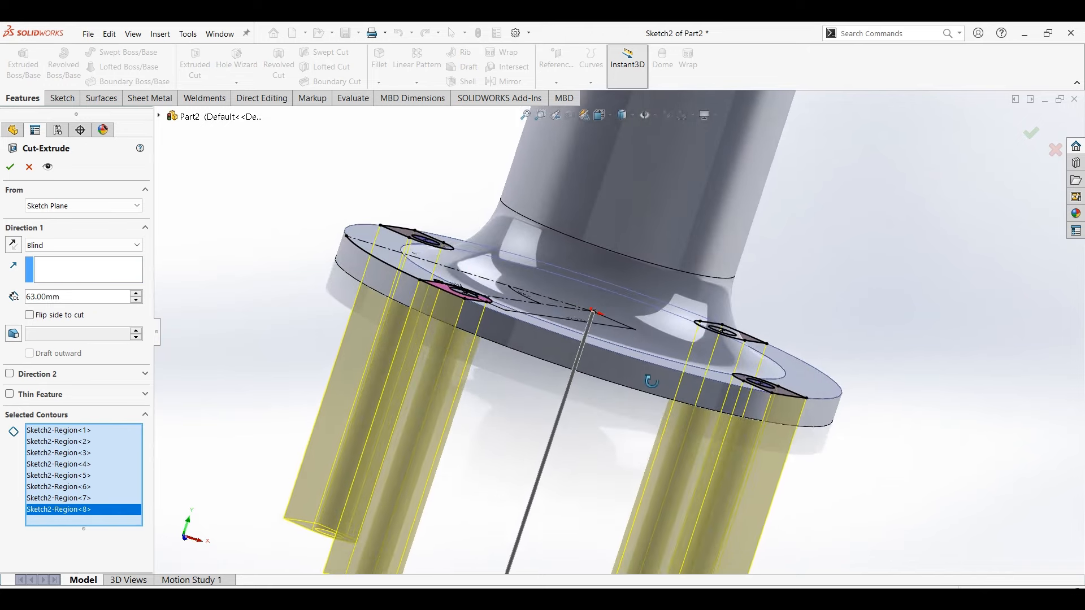
scroll(738, 398, "down", 4)
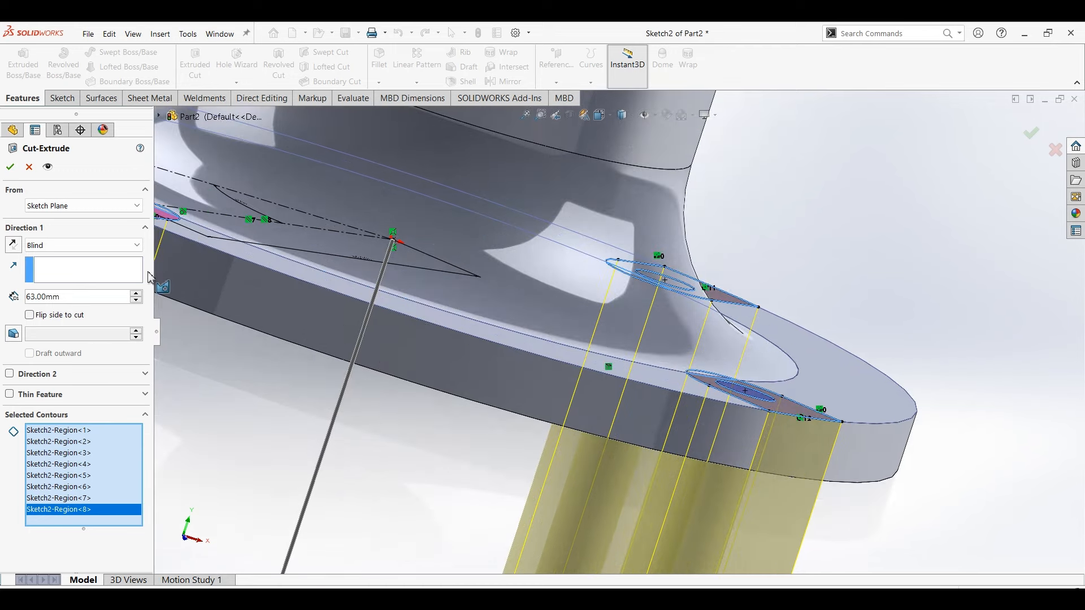
left_click(66, 246)
left_click(62, 259)
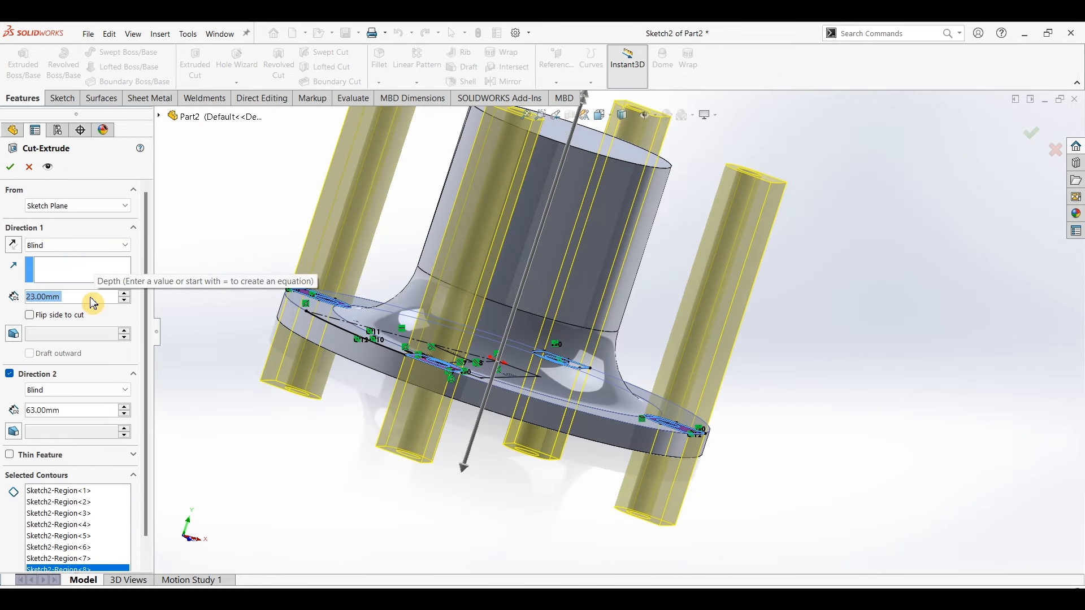
type("2")
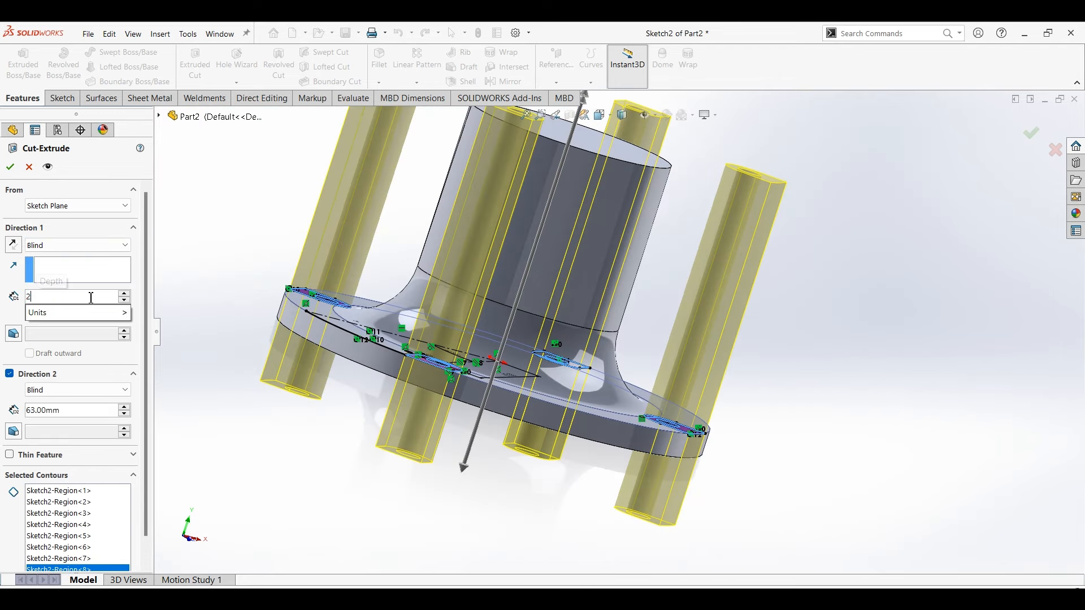
key("Return")
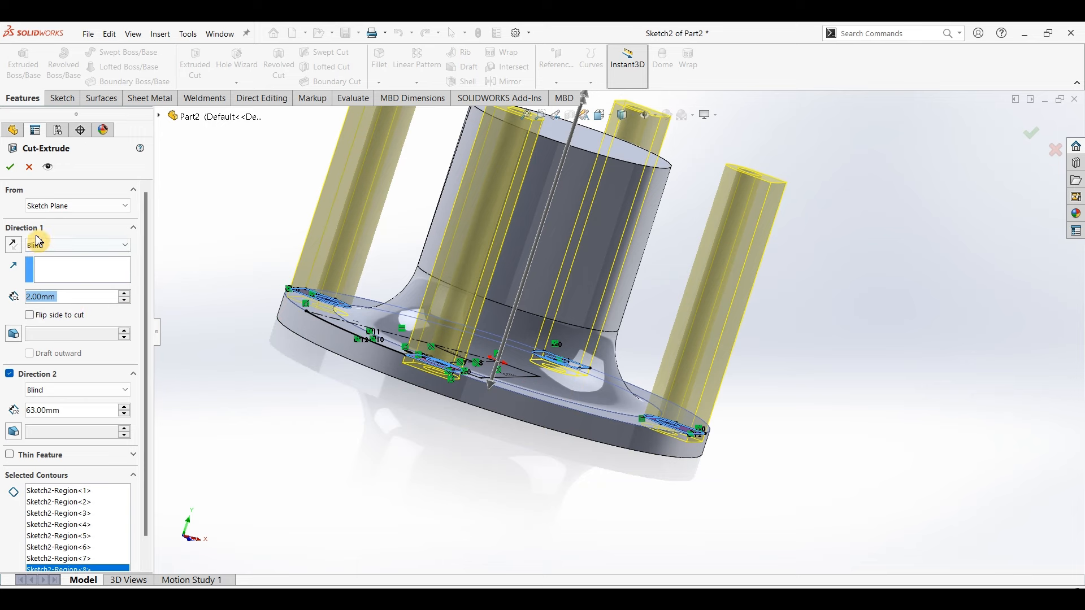
left_click(71, 391)
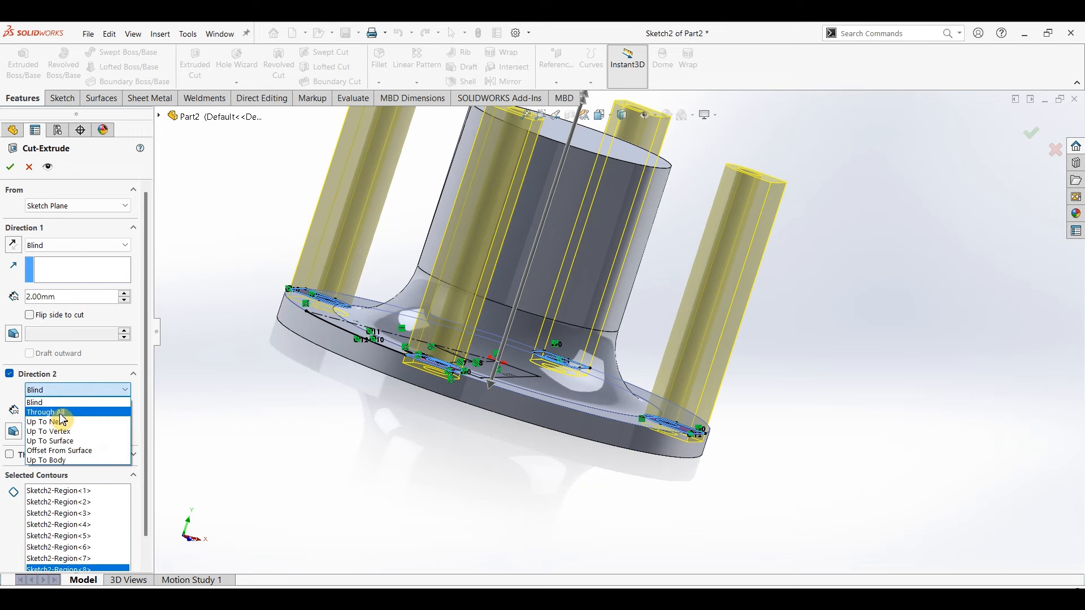
left_click(57, 413)
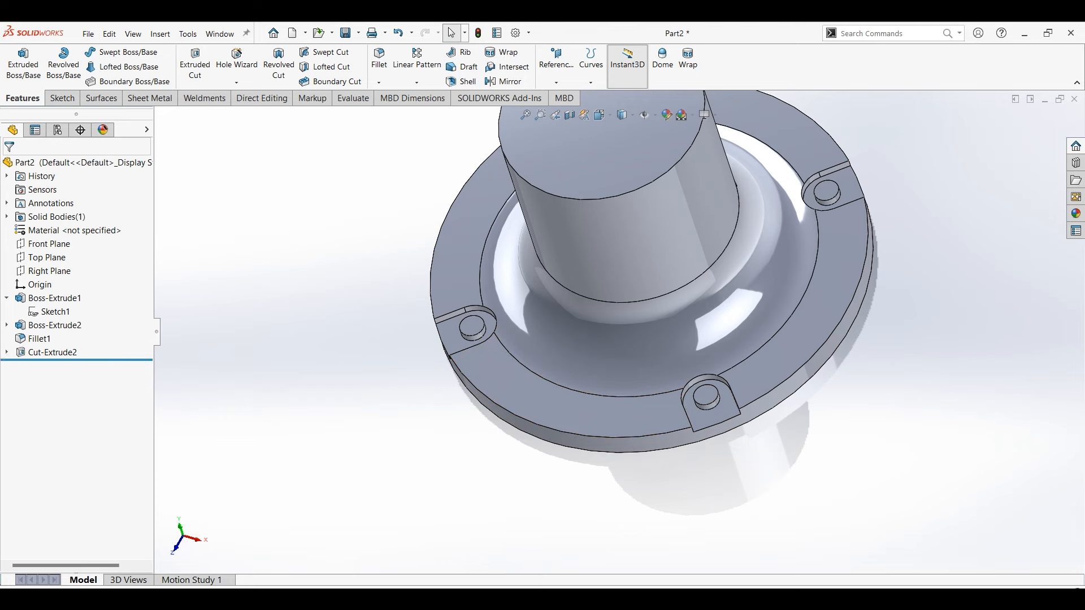
- Start another extruded cut from the same slot sketch and select the four small hole circles as contours
left_click(6, 352)
left_click(50, 366)
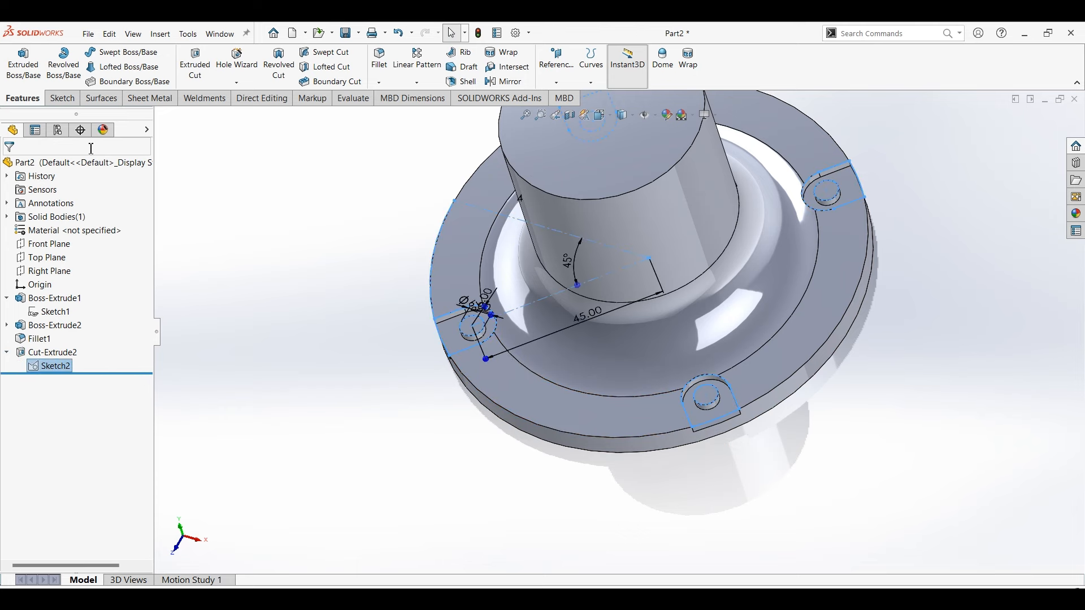
left_click(195, 65)
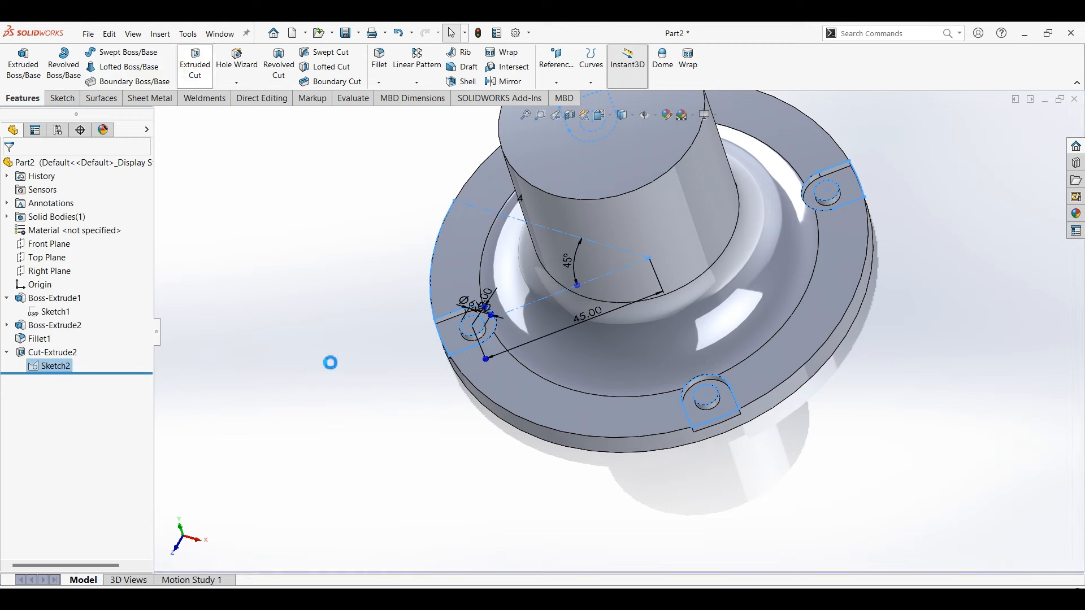
left_click(469, 332)
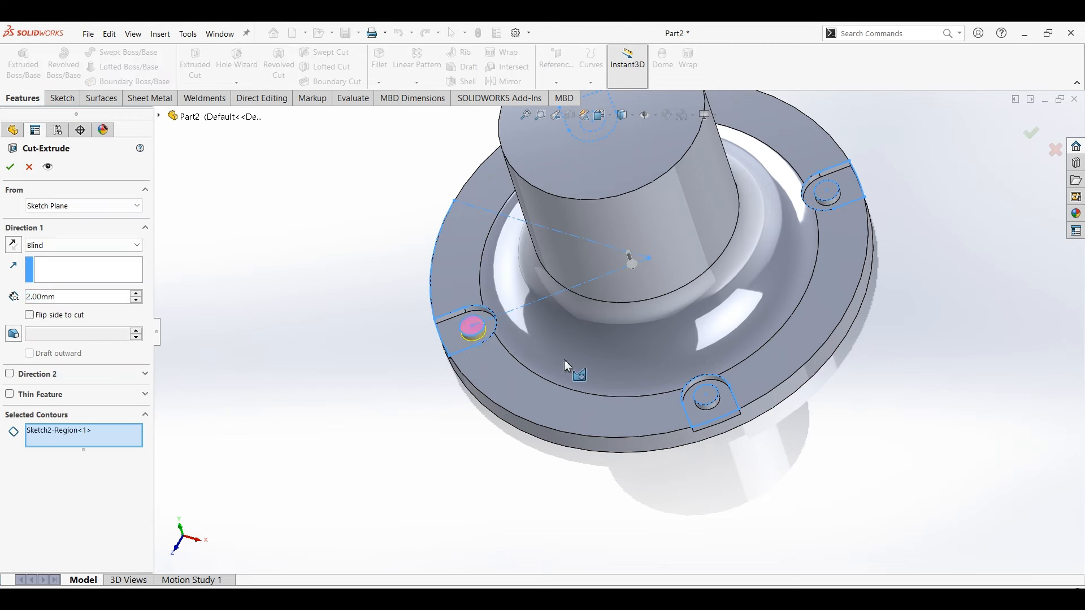
left_click(710, 395)
left_click(831, 189)
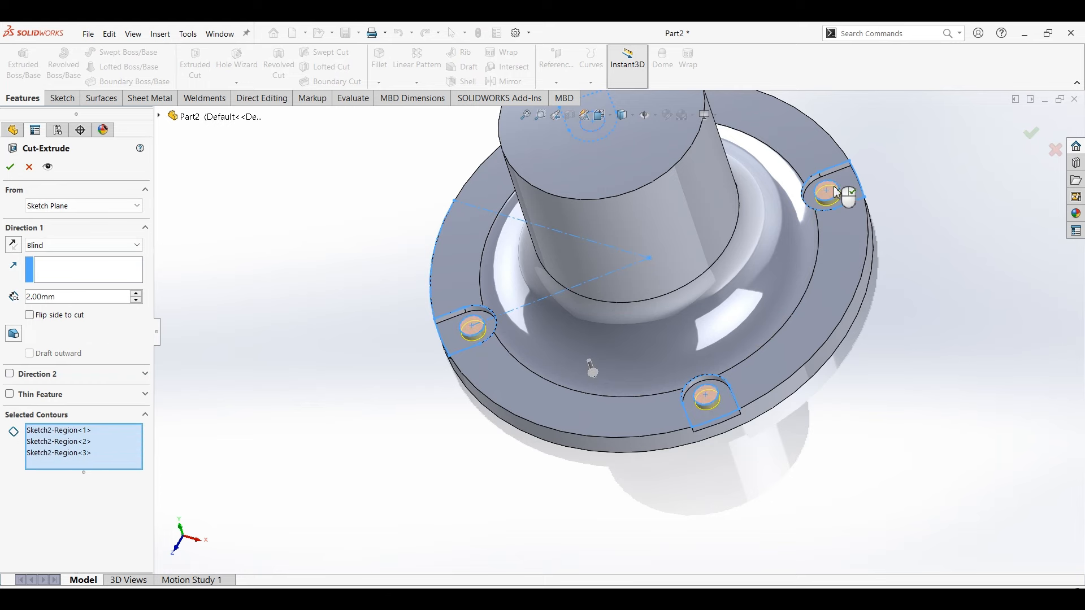
scroll(686, 189, "up", 5)
mouse_move(685, 189)
middle_mouse_down()
mouse_move(644, 231)
mouse_move(616, 220)
middle_mouse_up()
scroll(615, 219, "down", 4)
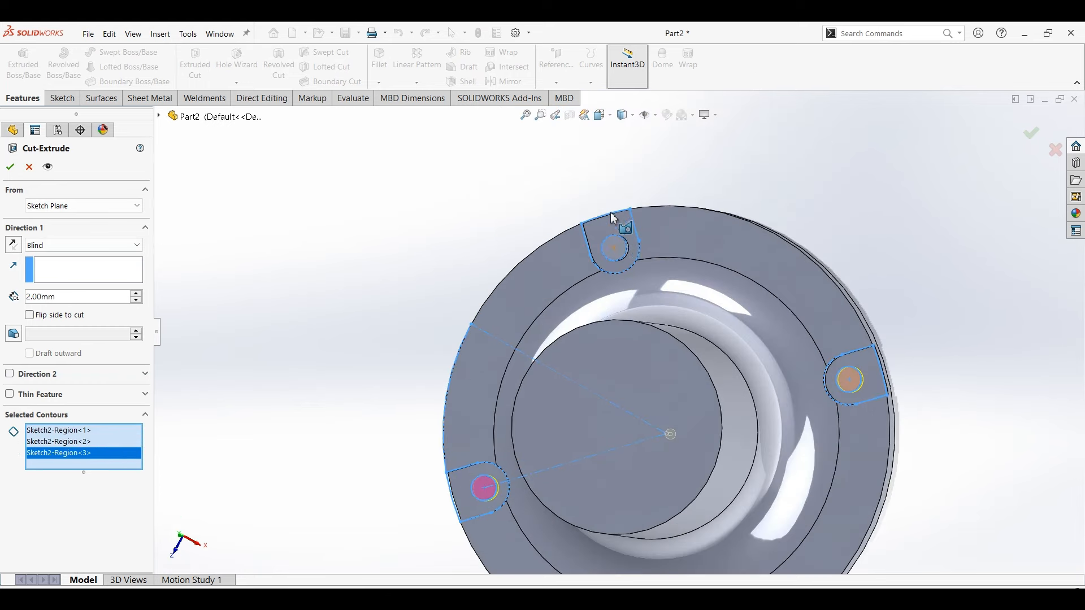
left_click(622, 247)
- Cut the four hole circles Through All the flange and show the part in isometric view
left_click(68, 245)
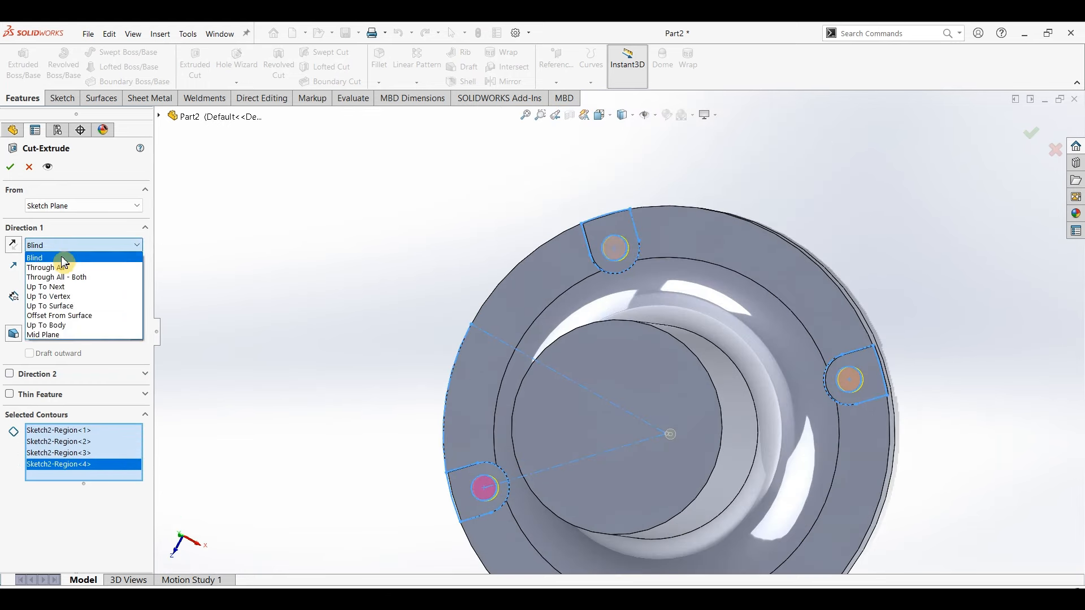
left_click(61, 261)
left_click(10, 167)
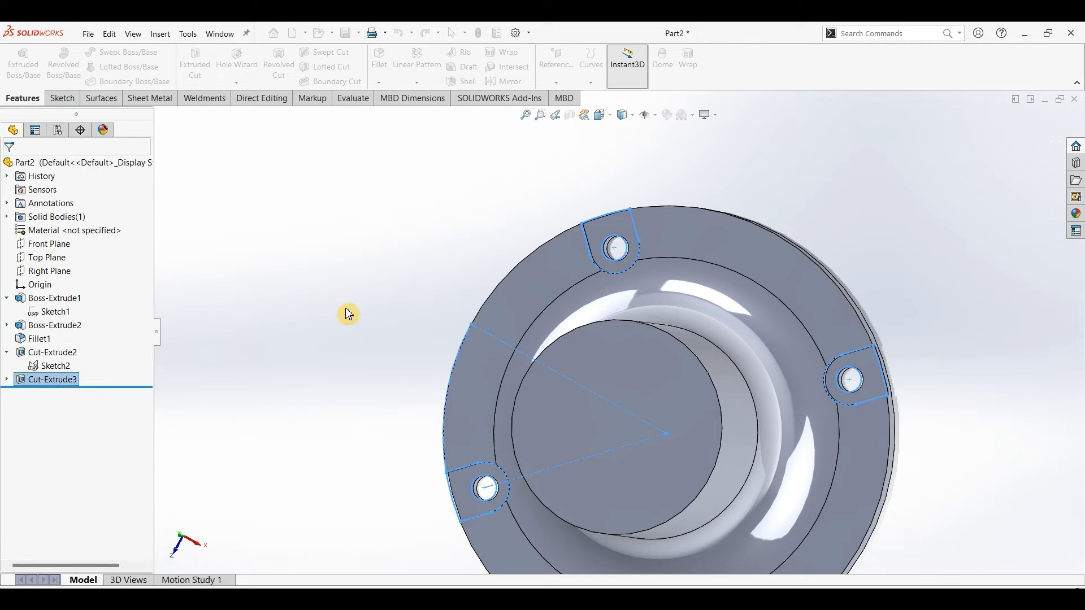
key("ctrl+7")
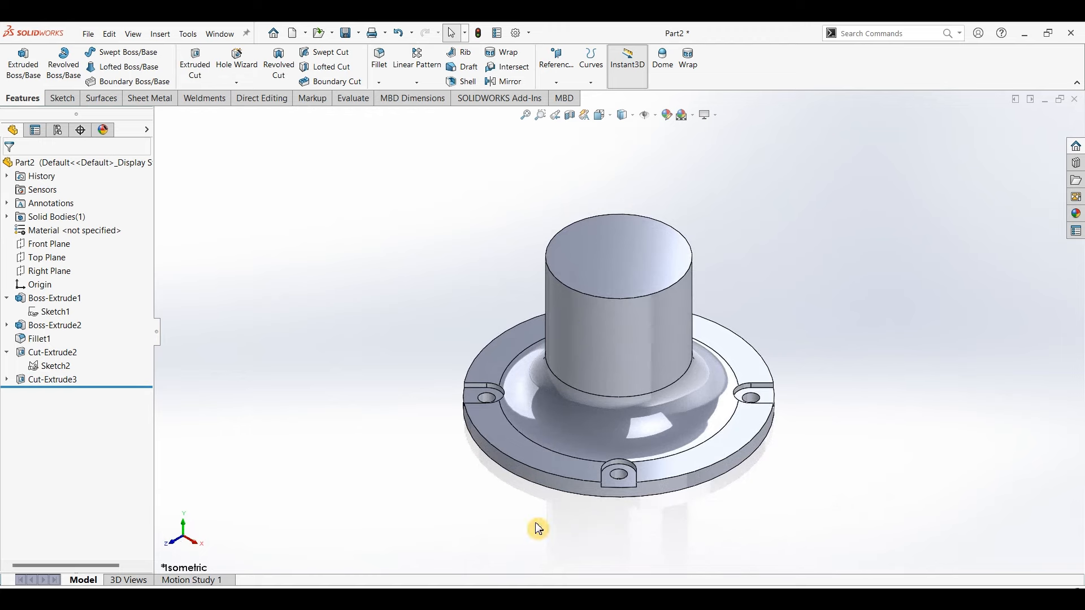
- Consult the Part206_dwg PDF drawing for the side boss position and create a reference plane offset 36 mm forward from the Front Plane
left_click(390, 600)
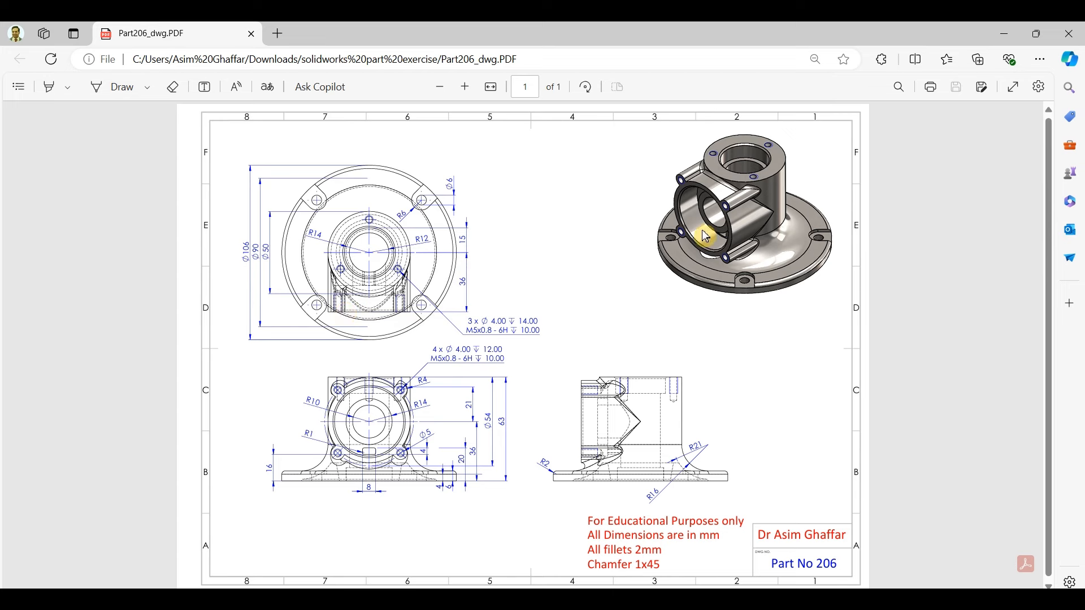
left_click(1004, 34)
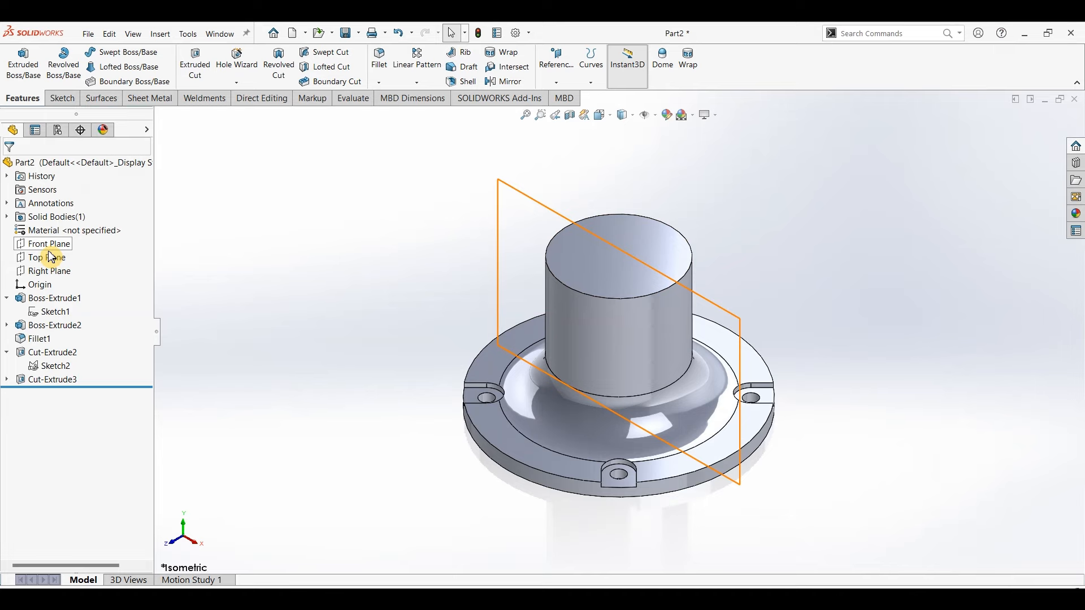
key("alt+Tab")
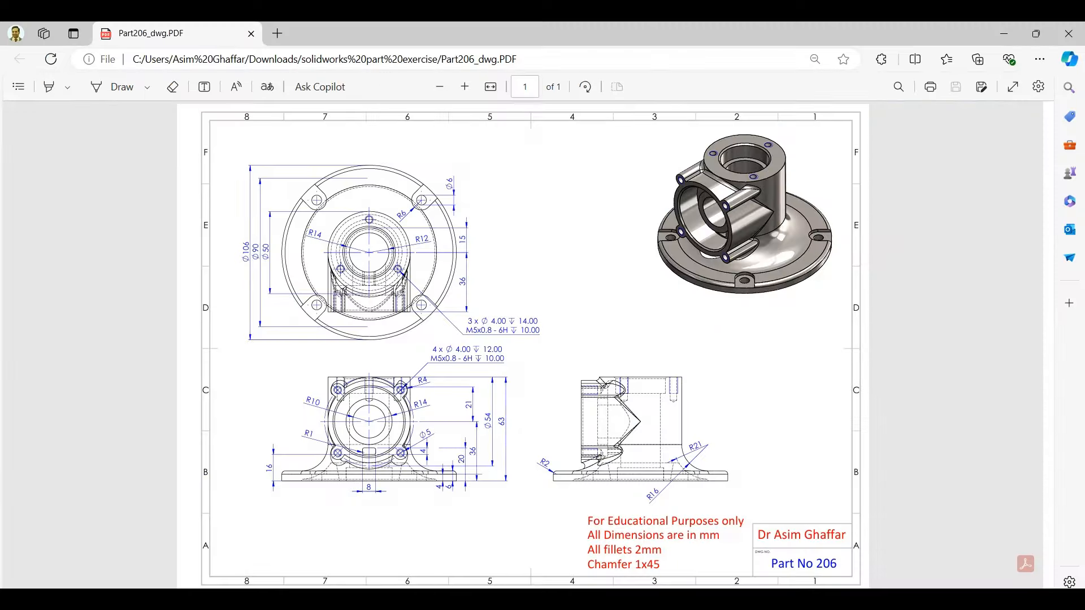
key("alt+Tab")
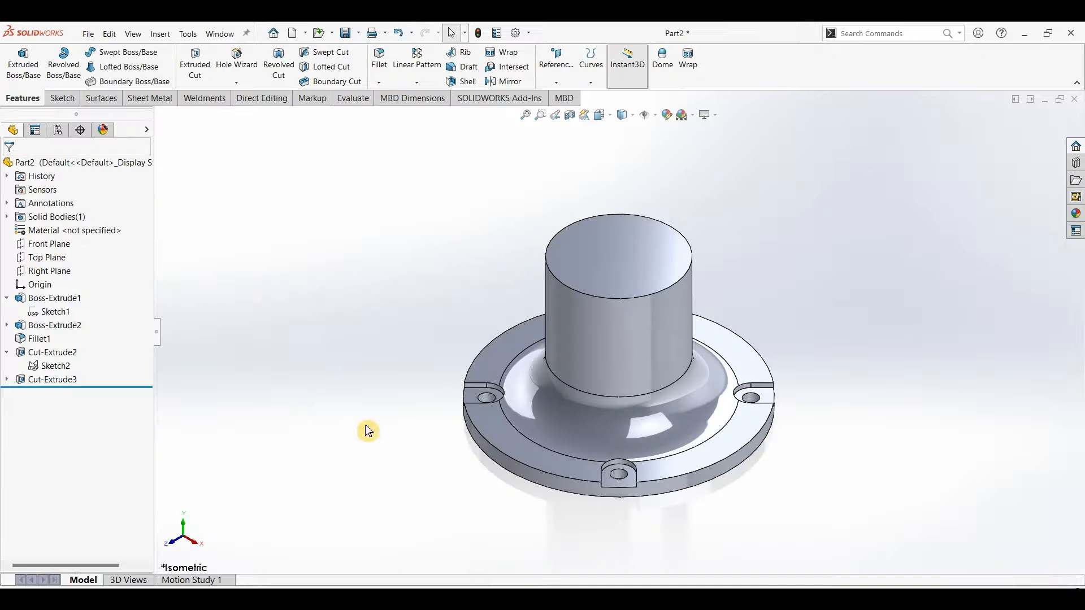
left_click(49, 243)
left_click(557, 83)
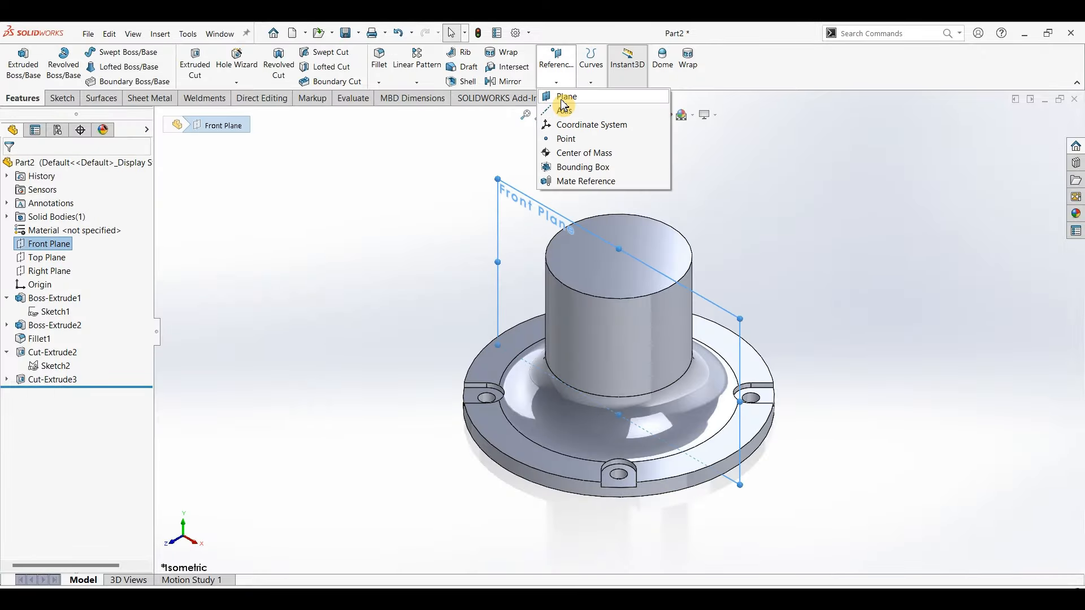
left_click(564, 100)
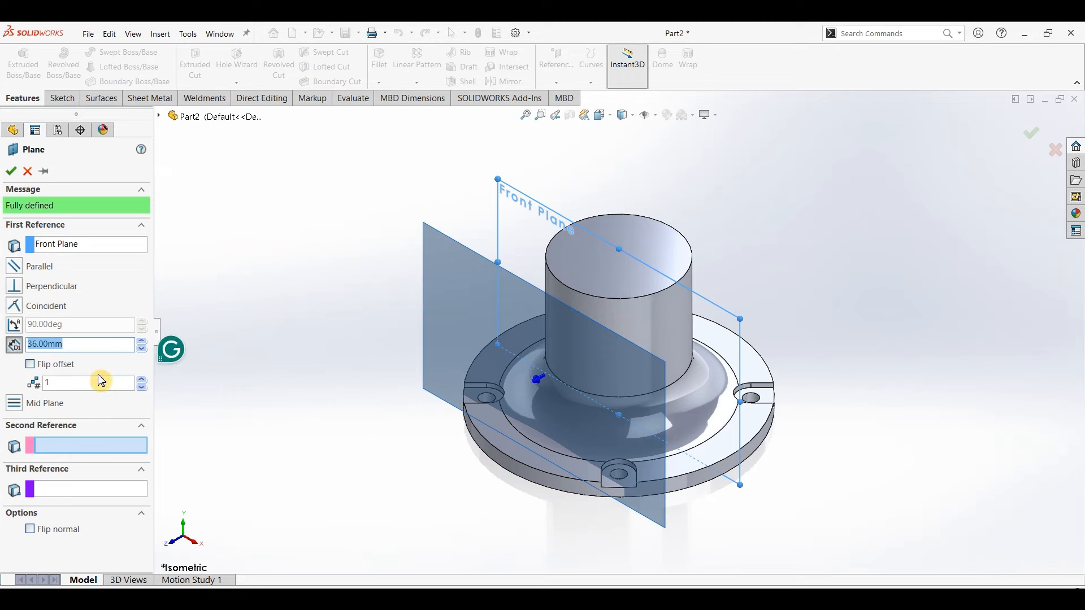
left_click(331, 312)
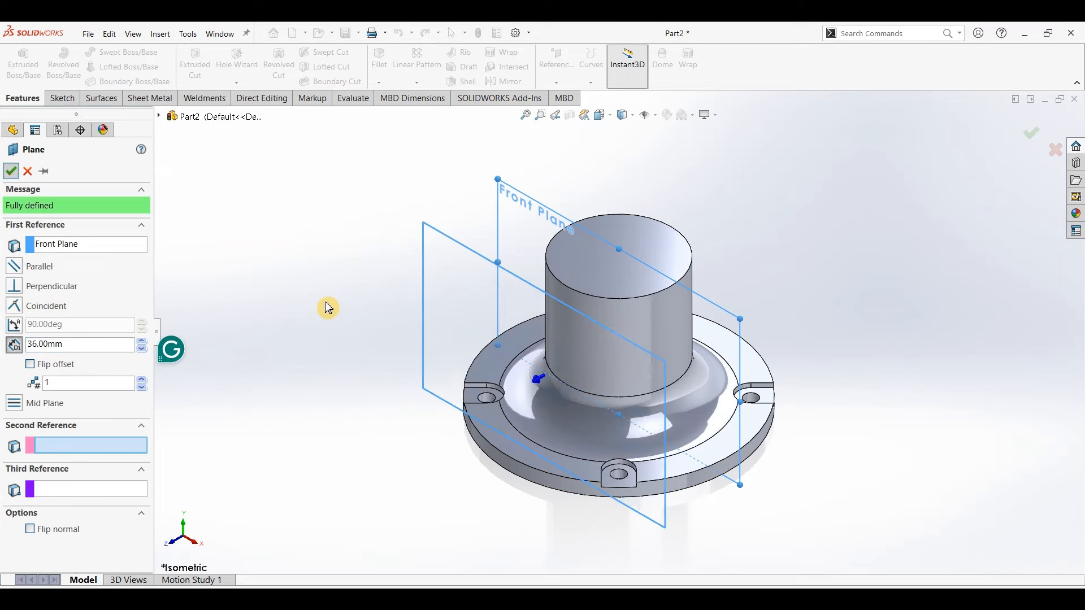
key("Return")
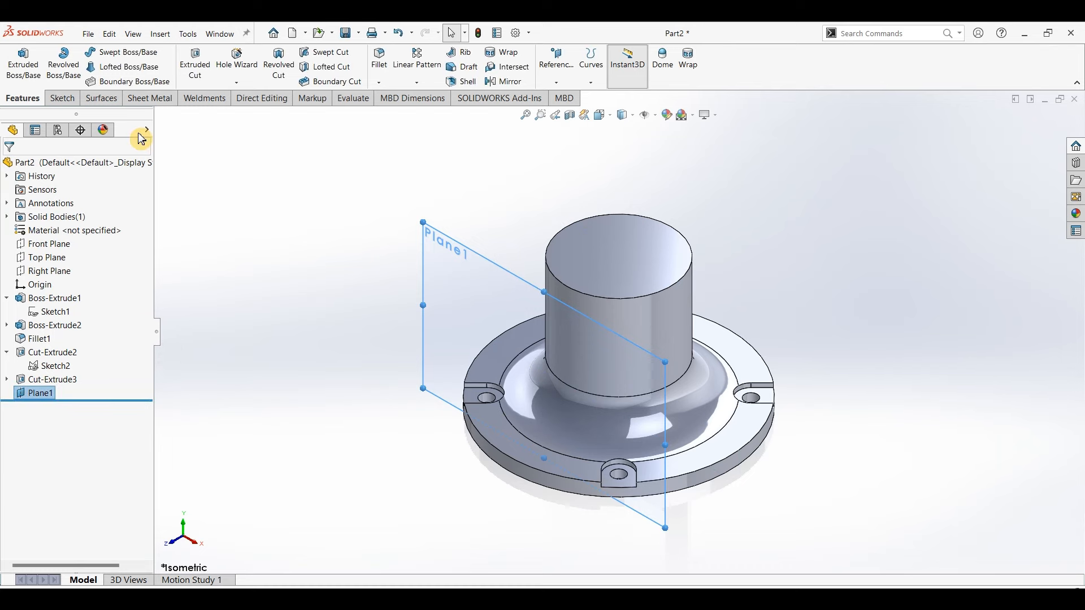
- Start a sketch on the offset plane Plane1 and draw a circle of about 18 mm radius directly above the origin
left_click(62, 98)
left_click(26, 74)
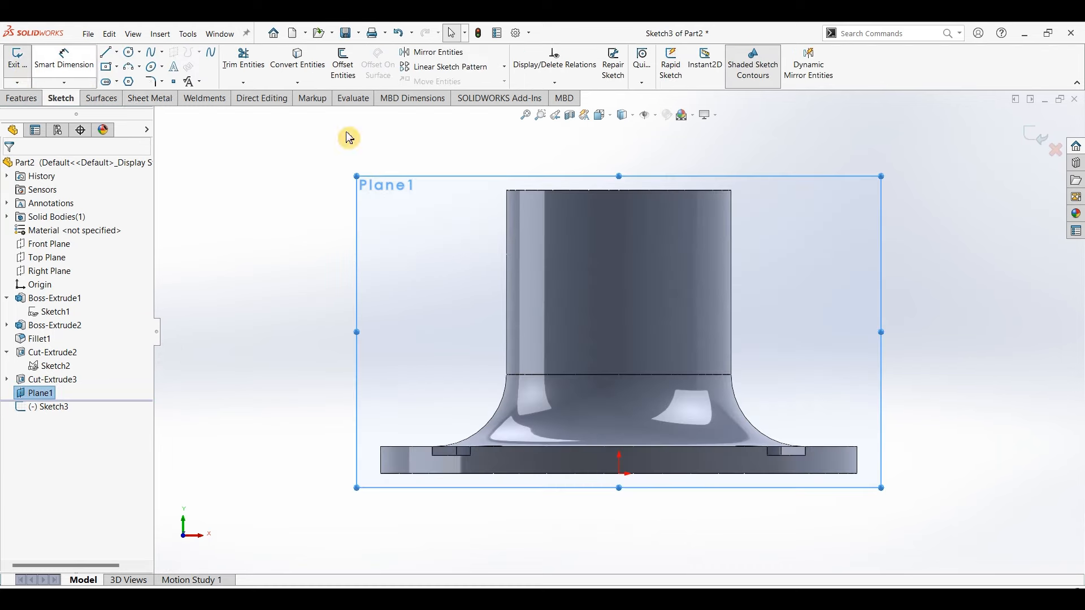
left_click(132, 58)
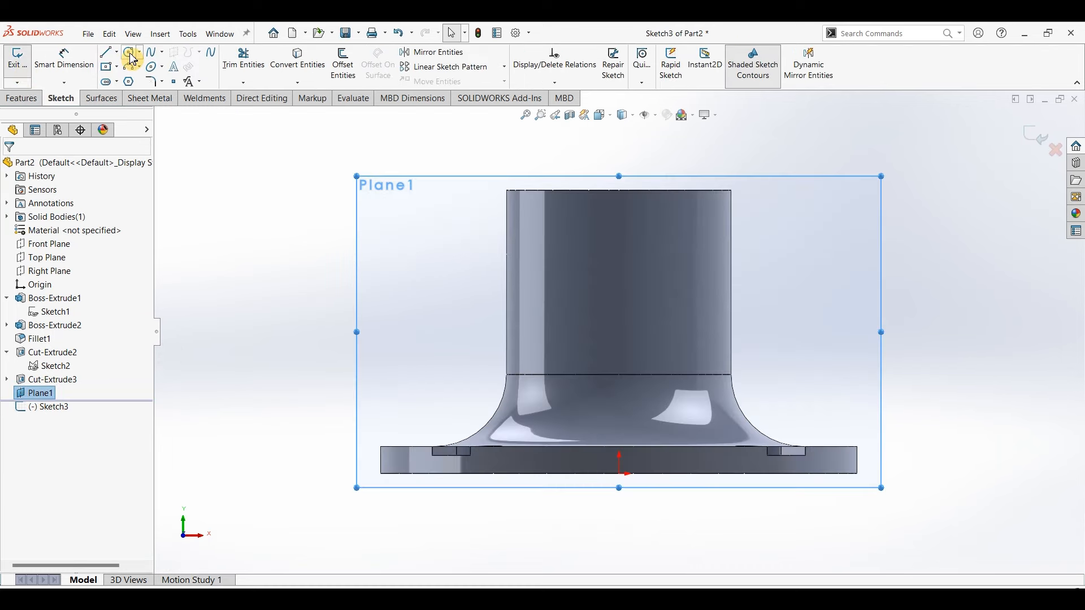
left_click(621, 315)
left_click(672, 377)
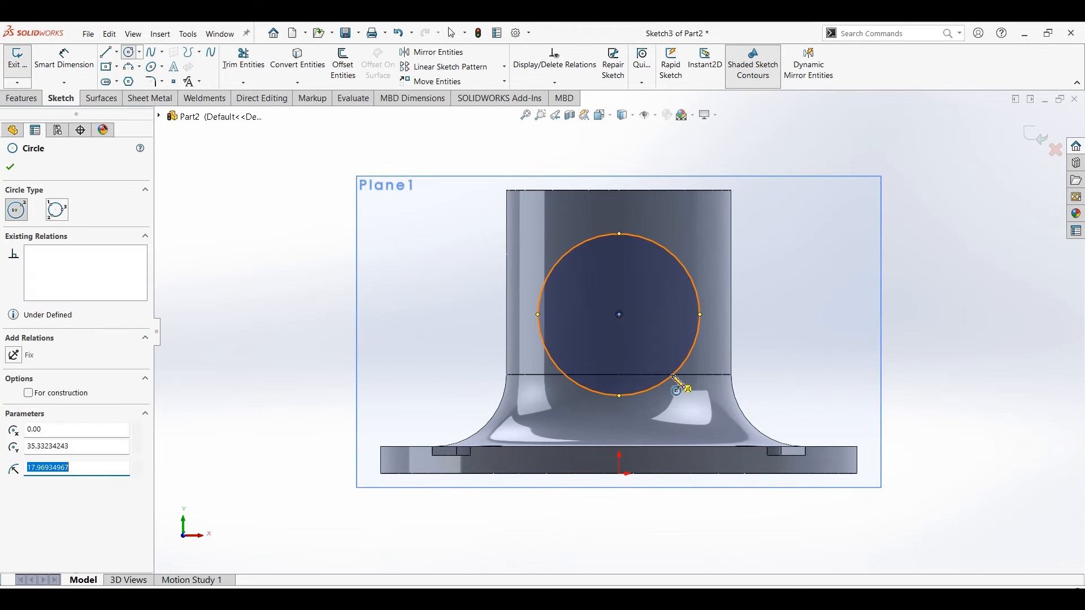
key("Escape")
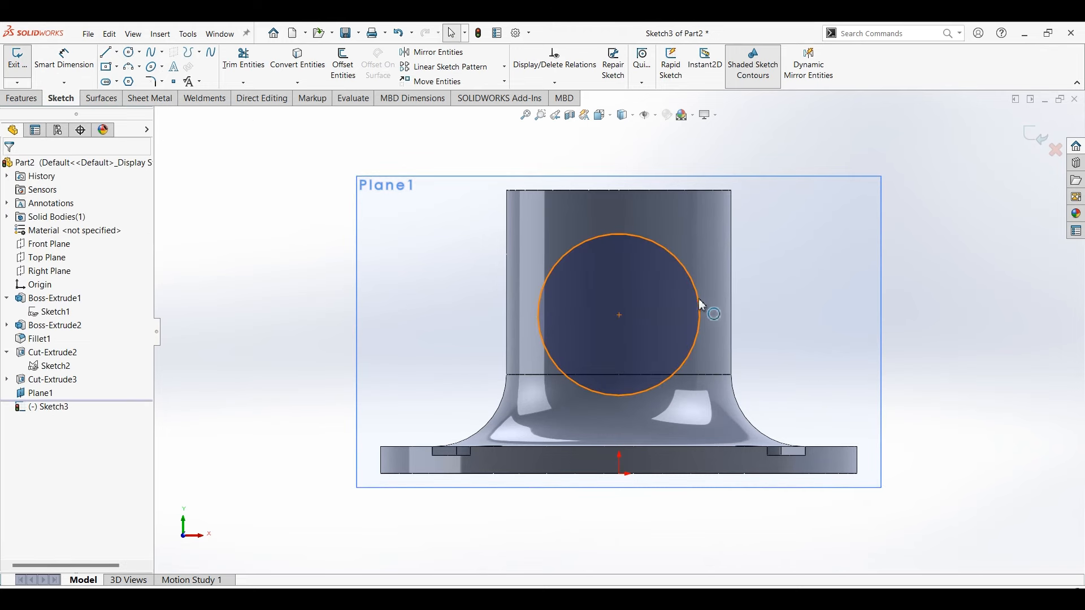
- Make the circle tangent to the cylinder's right silhouette edge
left_click(713, 296)
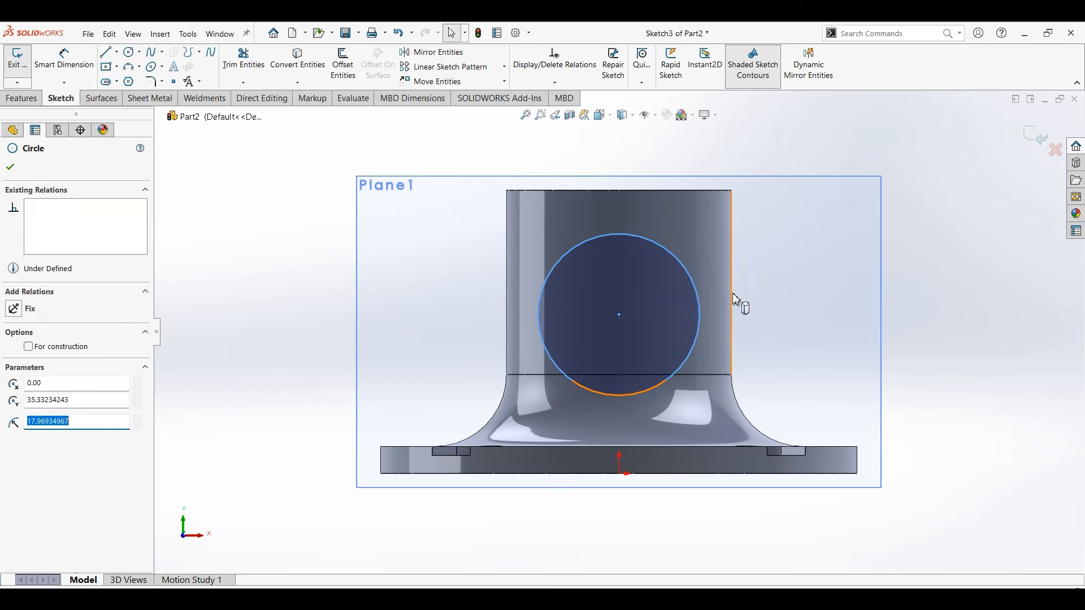
left_click(733, 294, "ctrl")
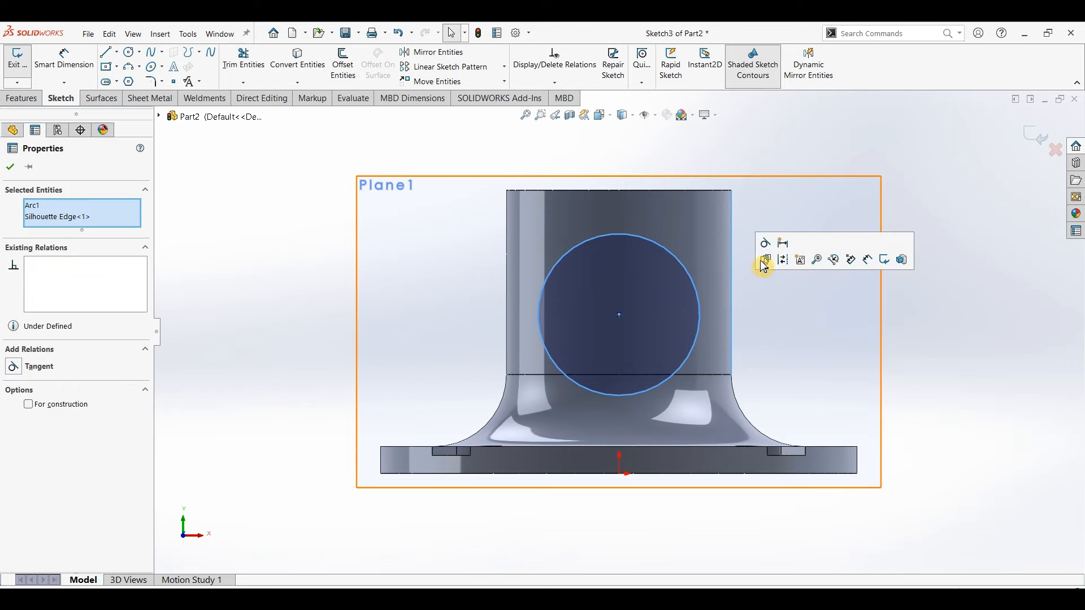
left_click(769, 250)
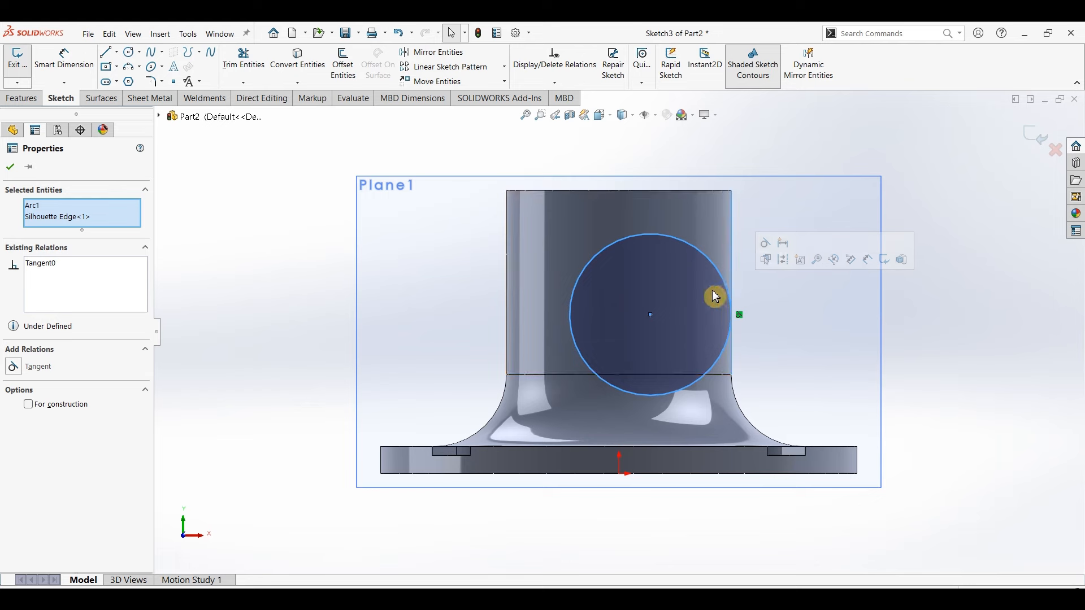
key("Escape")
- Add a vertical relation between the circle's center and the origin
left_click(651, 315)
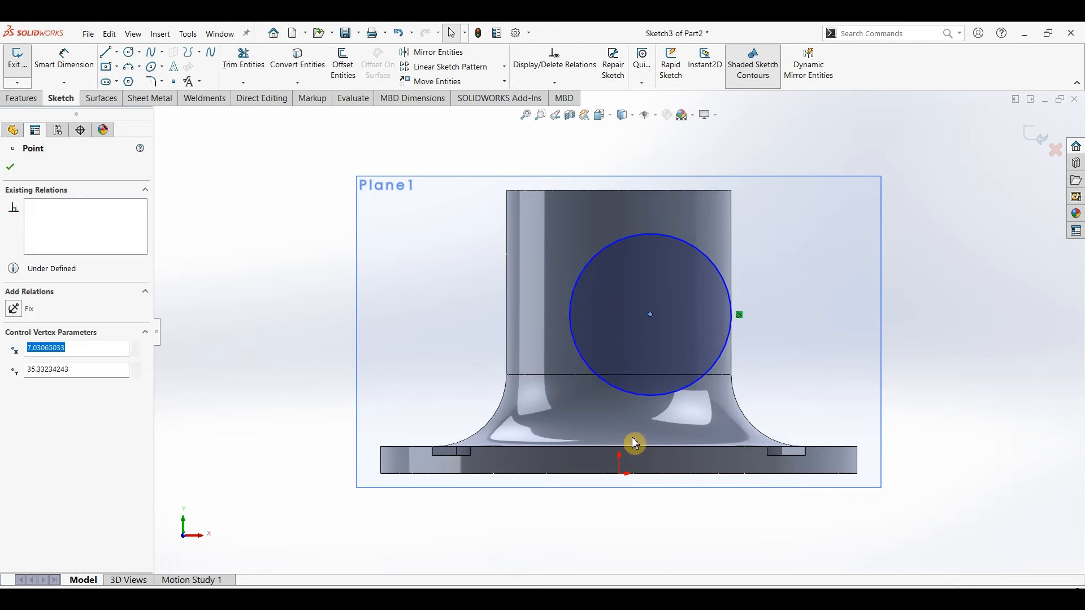
left_click(622, 478, "ctrl")
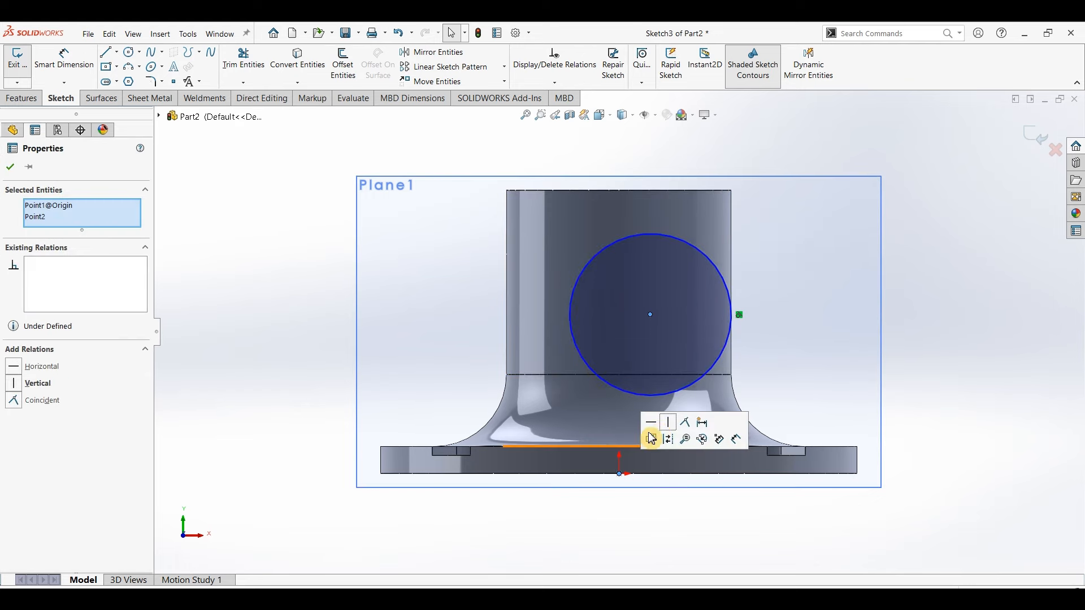
left_click(674, 423)
left_click(248, 260)
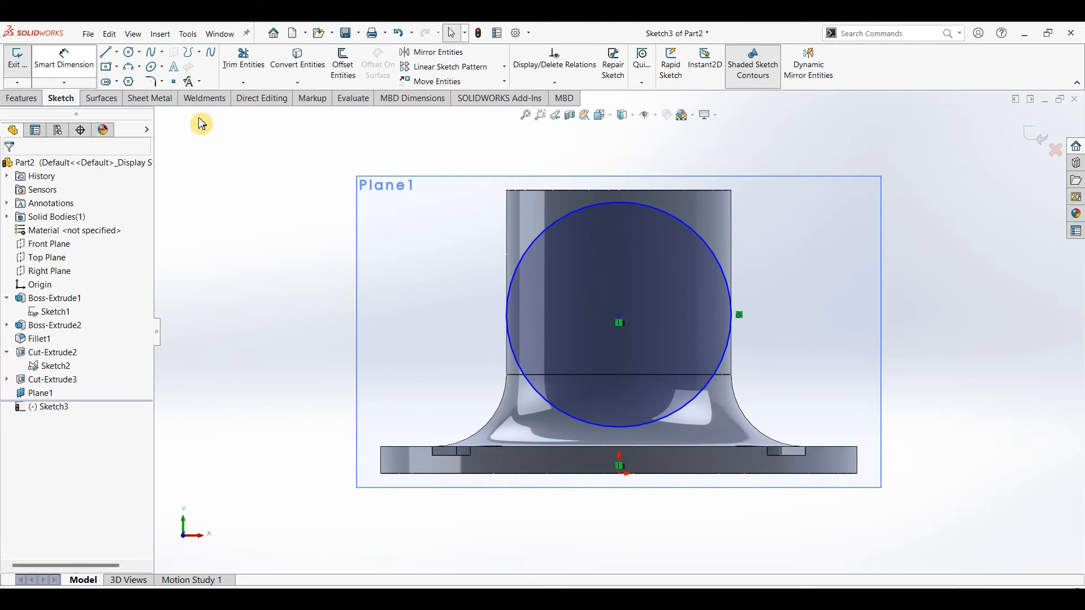
- Dimension the height of the circle's center above the origin as 36 mm
left_click(63, 58)
left_click(620, 315)
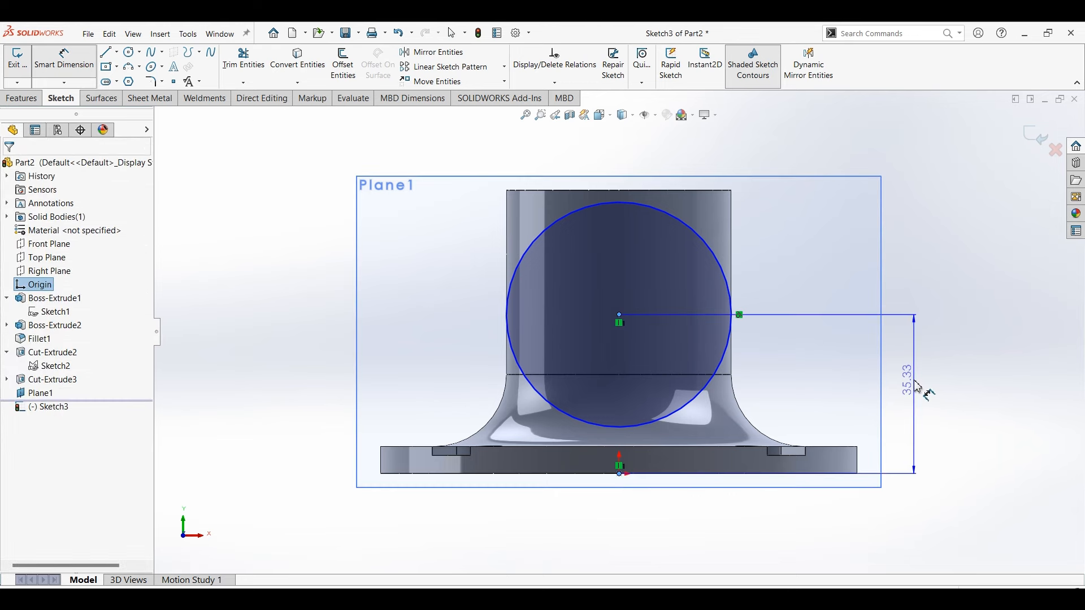
left_click(918, 387)
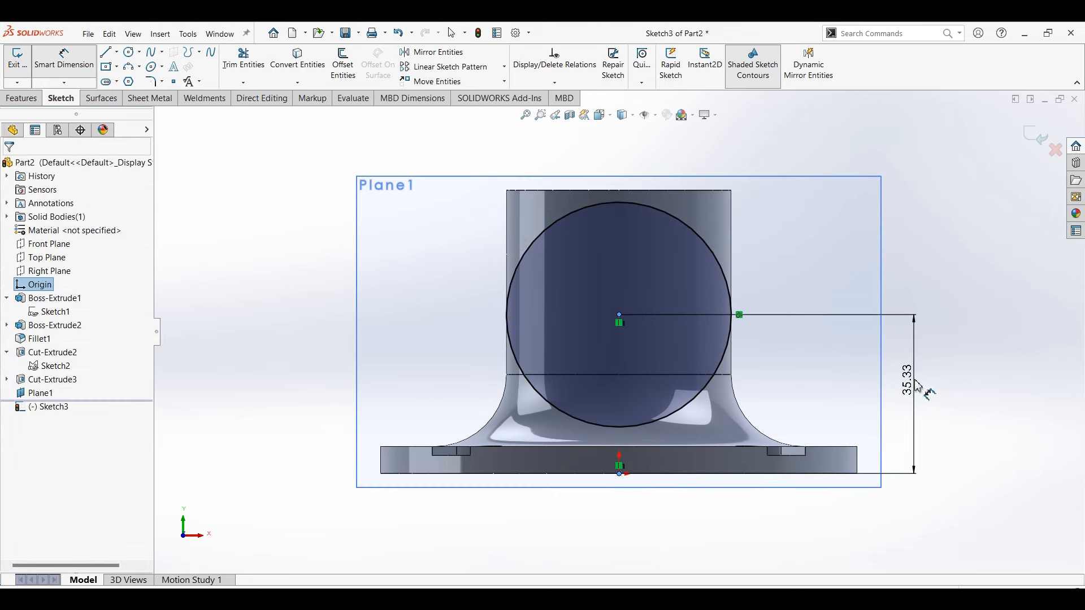
type("35.33234243mm")
key("Return")
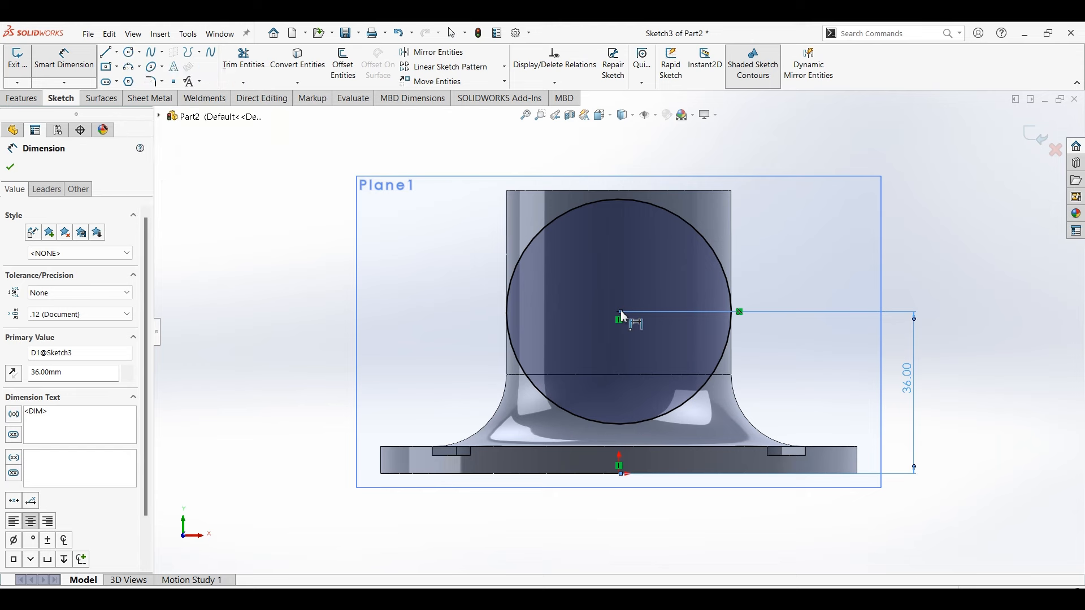
- Draw a concentric circle of about 29 mm radius around the first circle and make it construction geometry
left_click(129, 54)
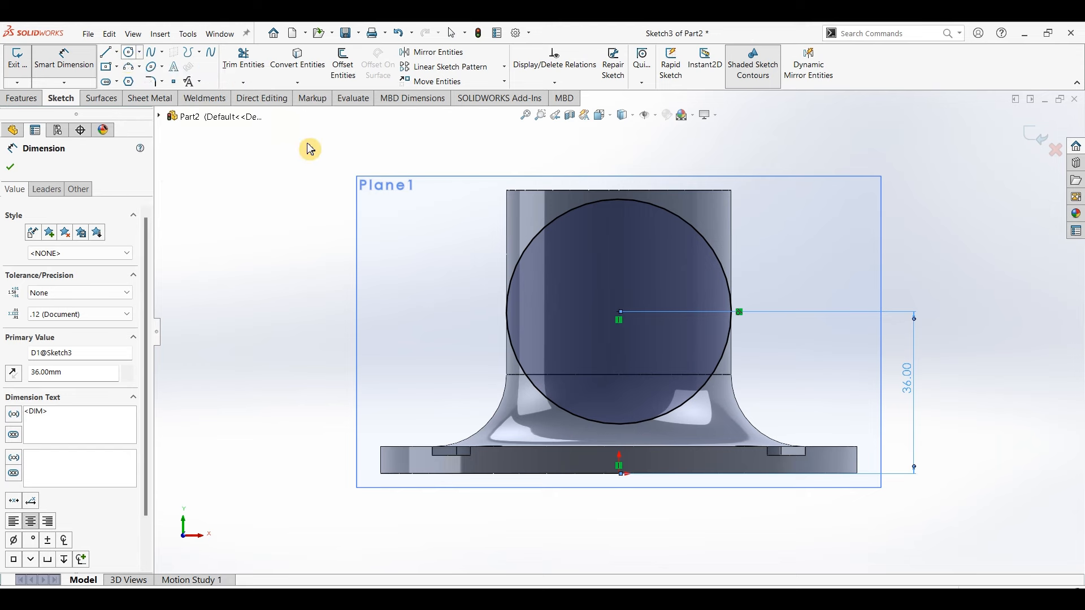
left_click(620, 312)
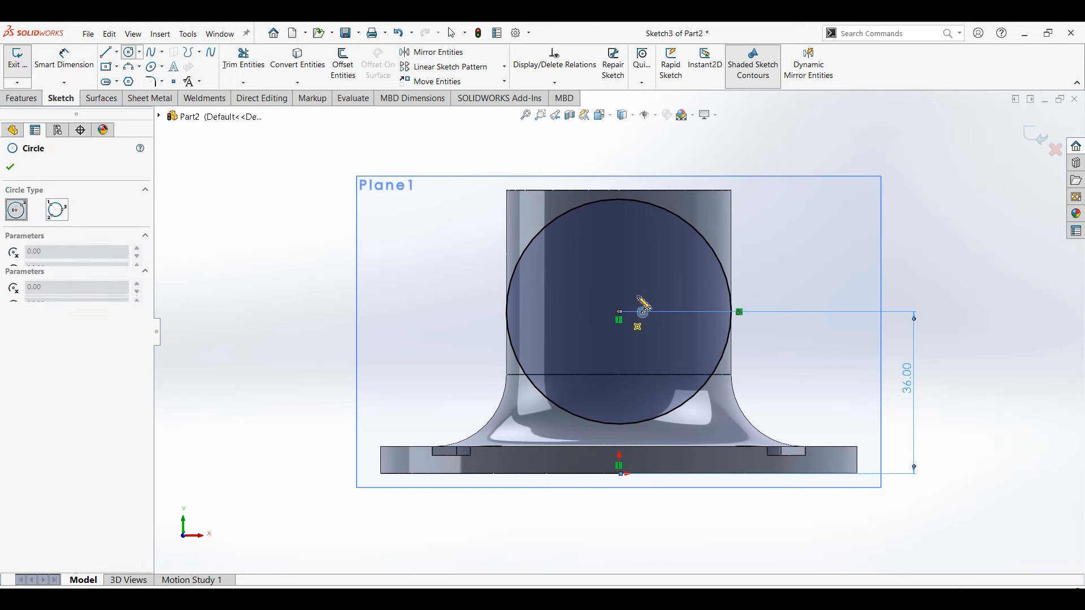
left_click(720, 230)
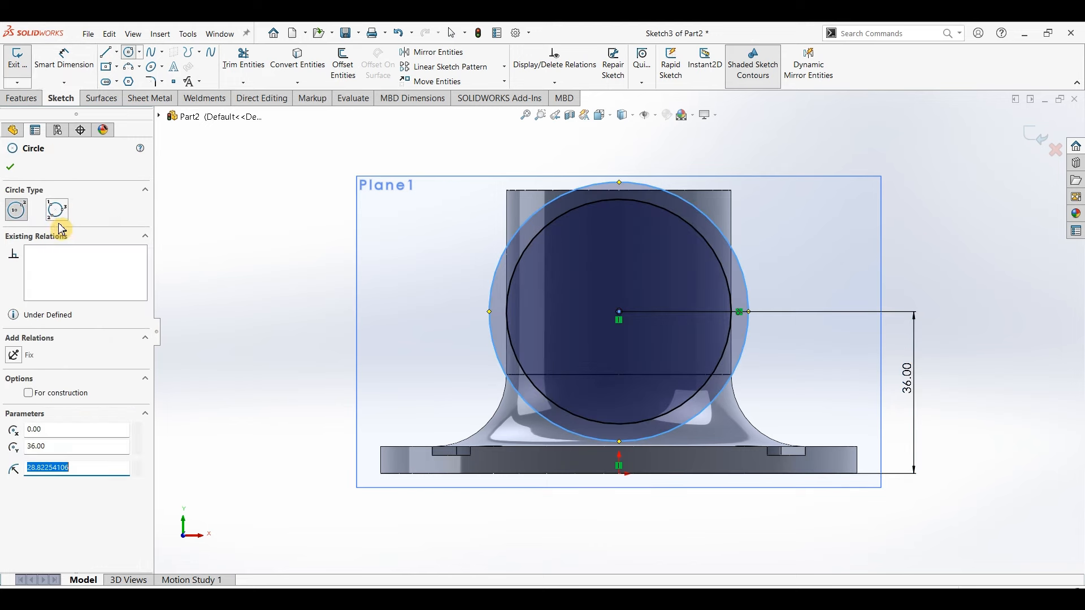
left_click(32, 396)
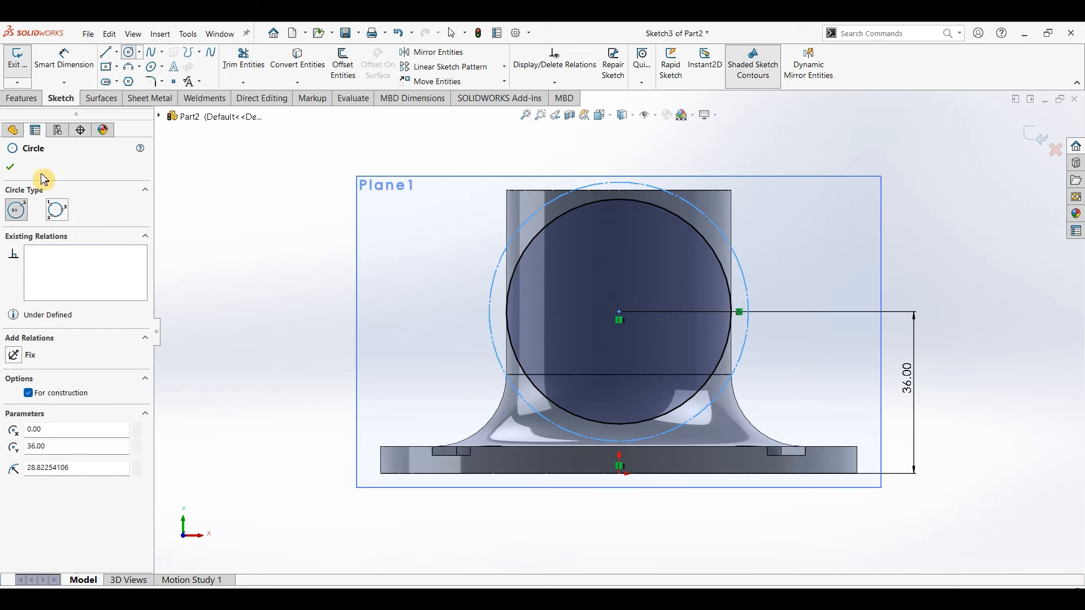
left_click(10, 167)
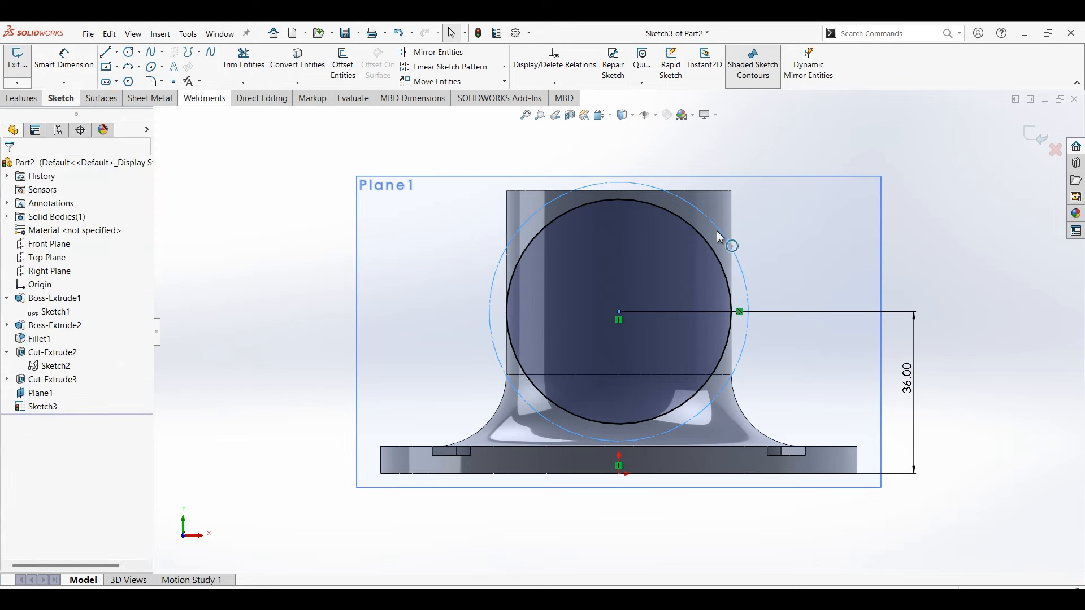
- Dimension the construction circle's diameter as 54 mm
left_click(755, 269)
left_click(64, 59)
left_click(740, 266)
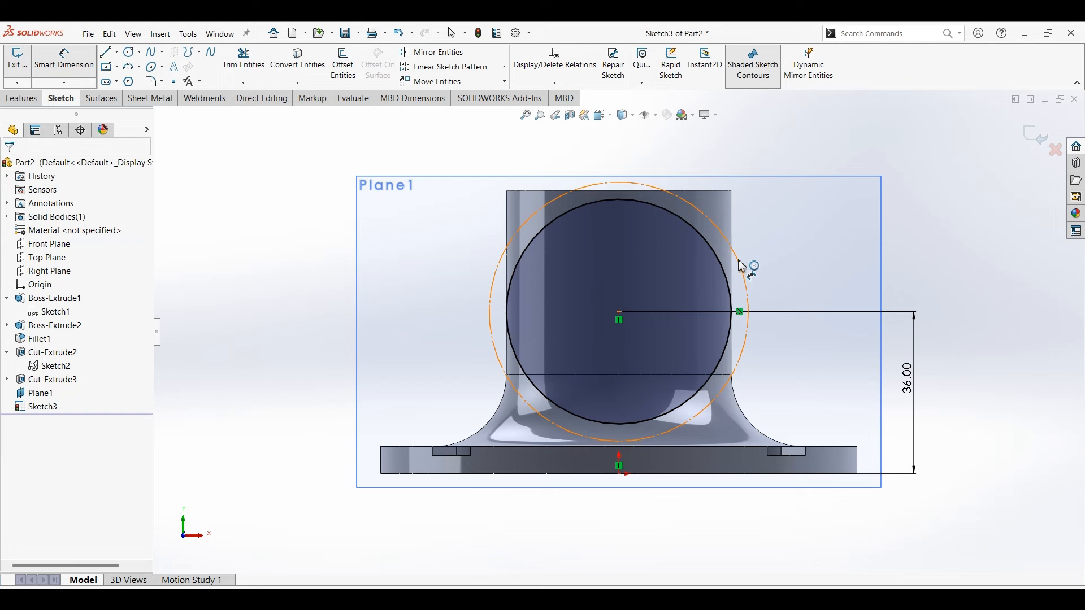
left_click(790, 263)
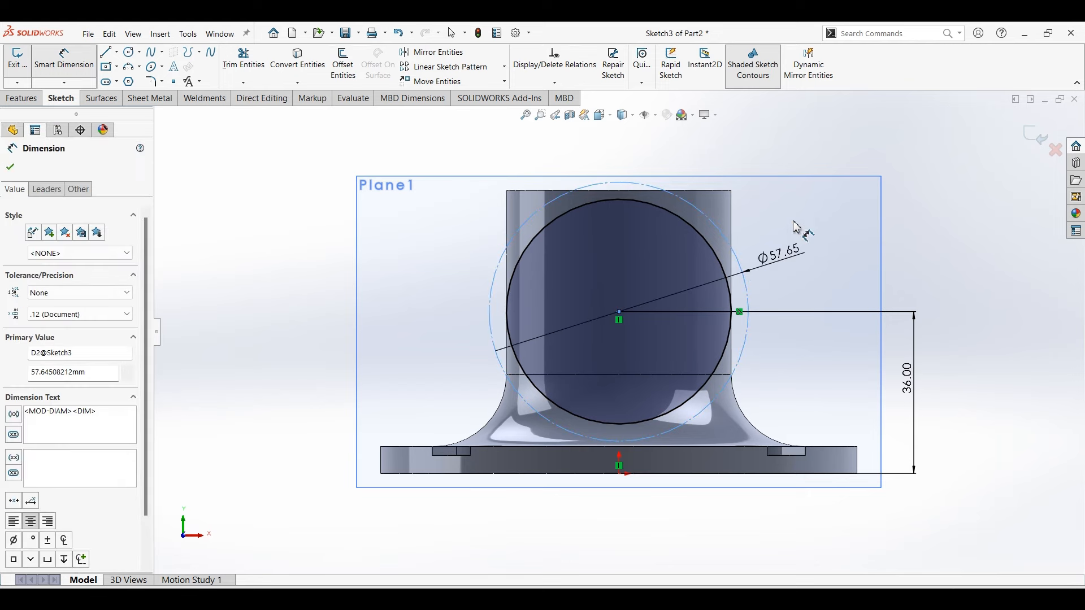
type("64")
key("Return")
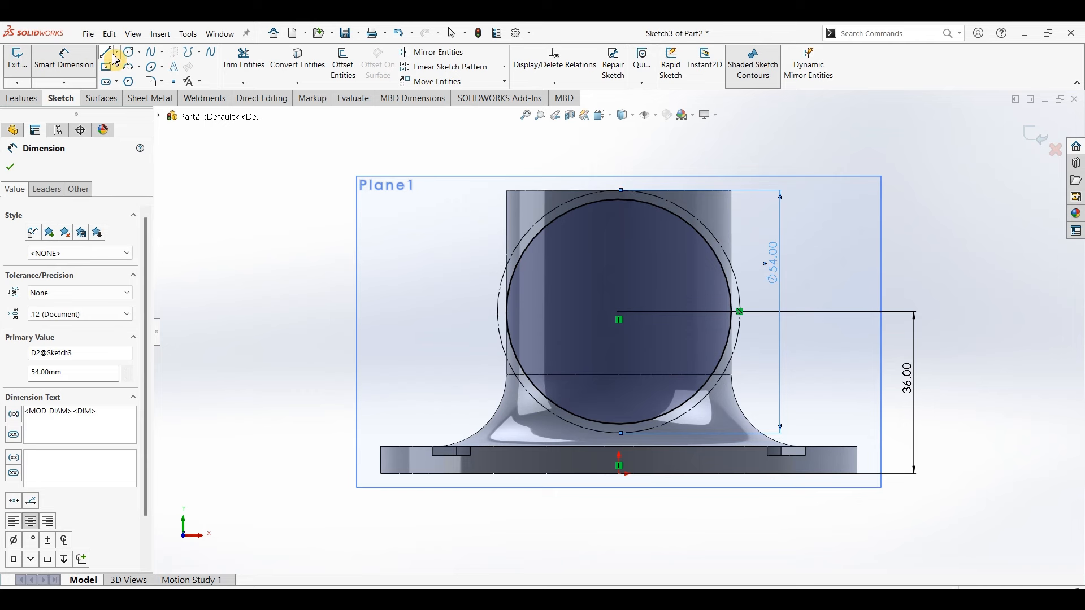
- Sketch a small lug outline at the solid circle's upper left: two lines about 2 mm long joined by an outward tangent arc of about 1.7 mm radius
key("l")
scroll(545, 226, "down", 4)
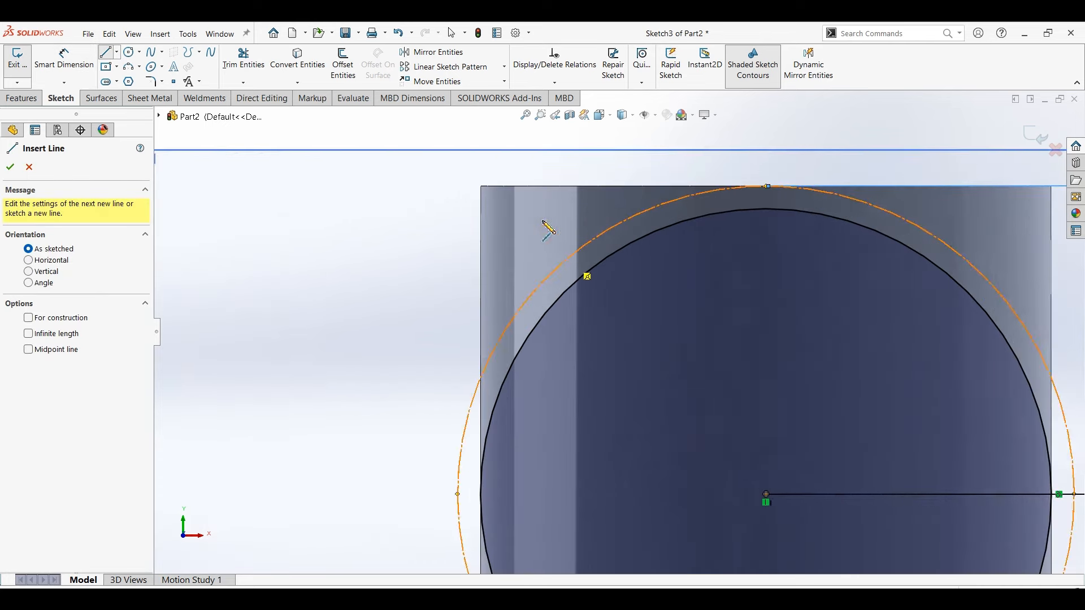
left_click(578, 299)
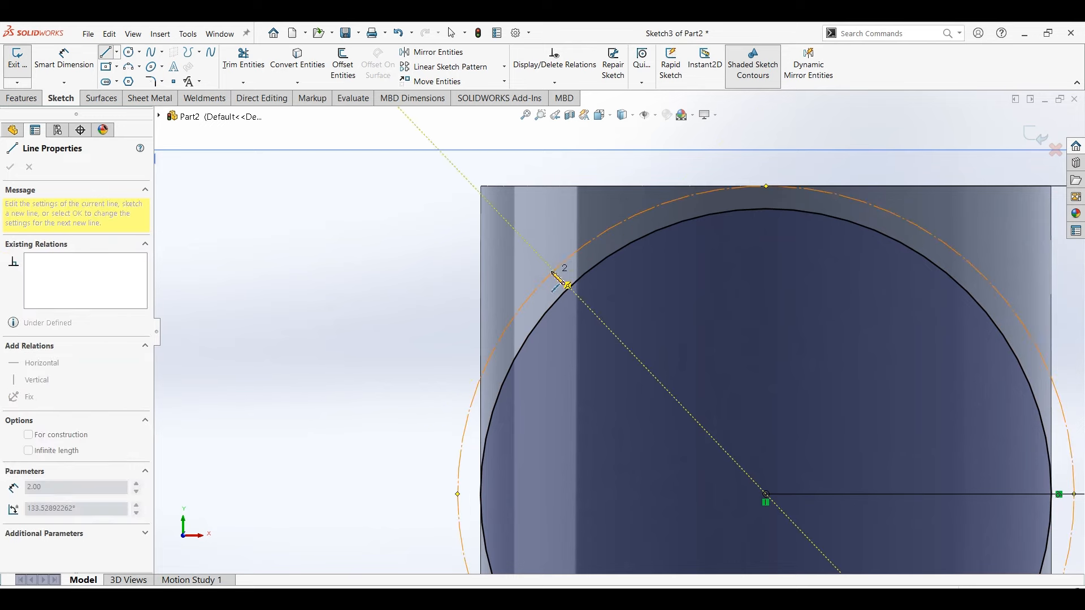
left_click(554, 272)
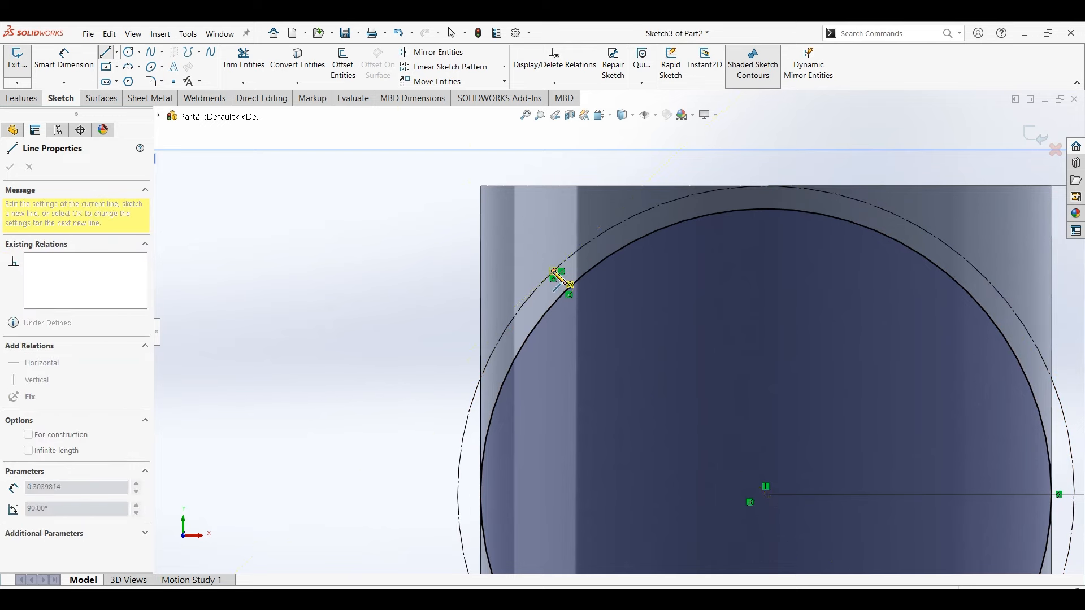
left_click(584, 247)
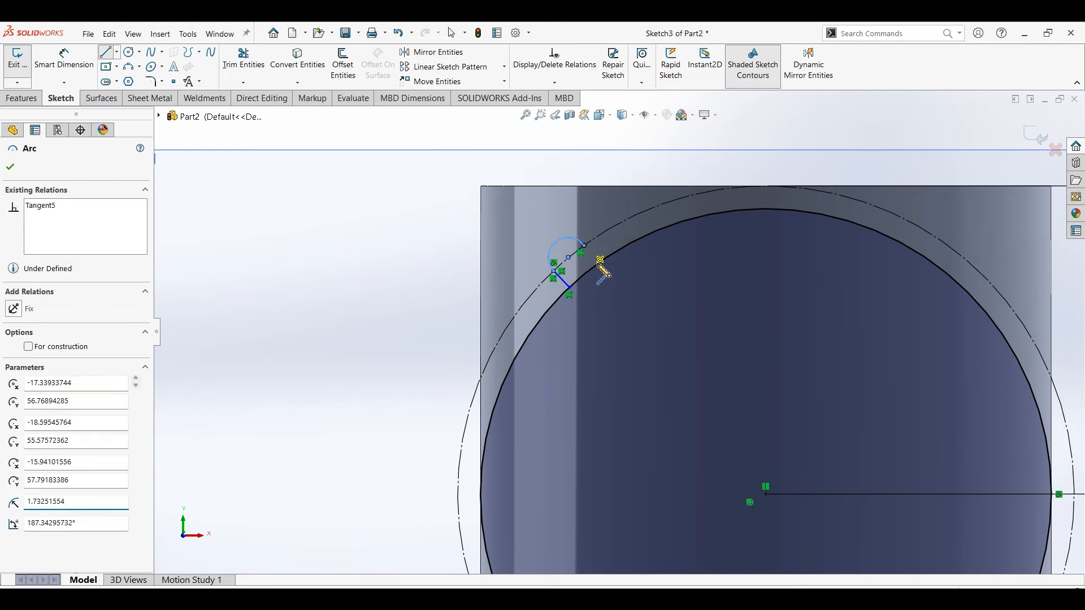
left_click(598, 263)
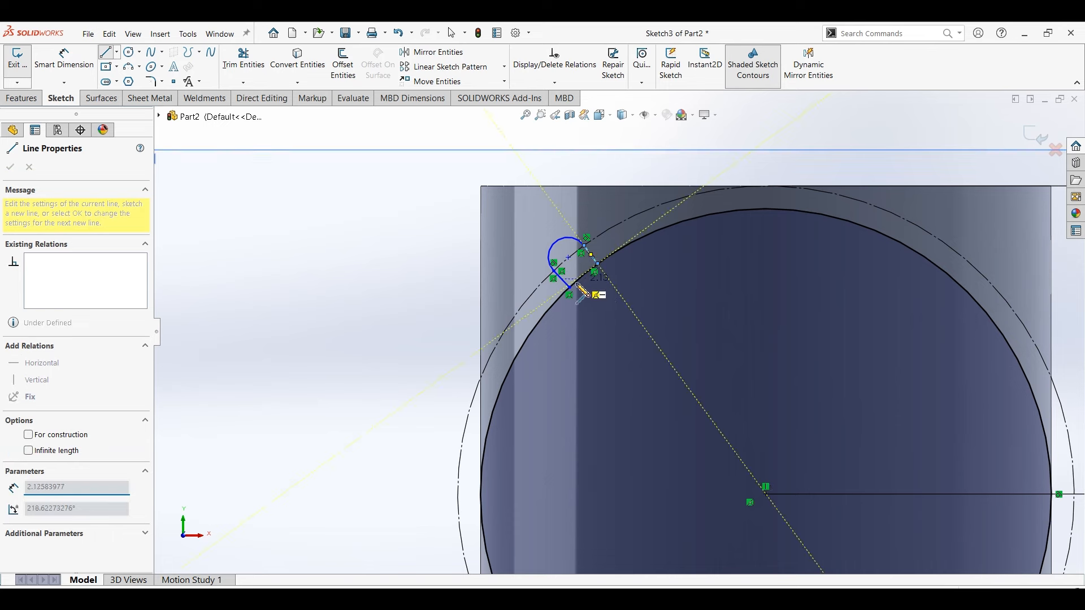
key("Escape")
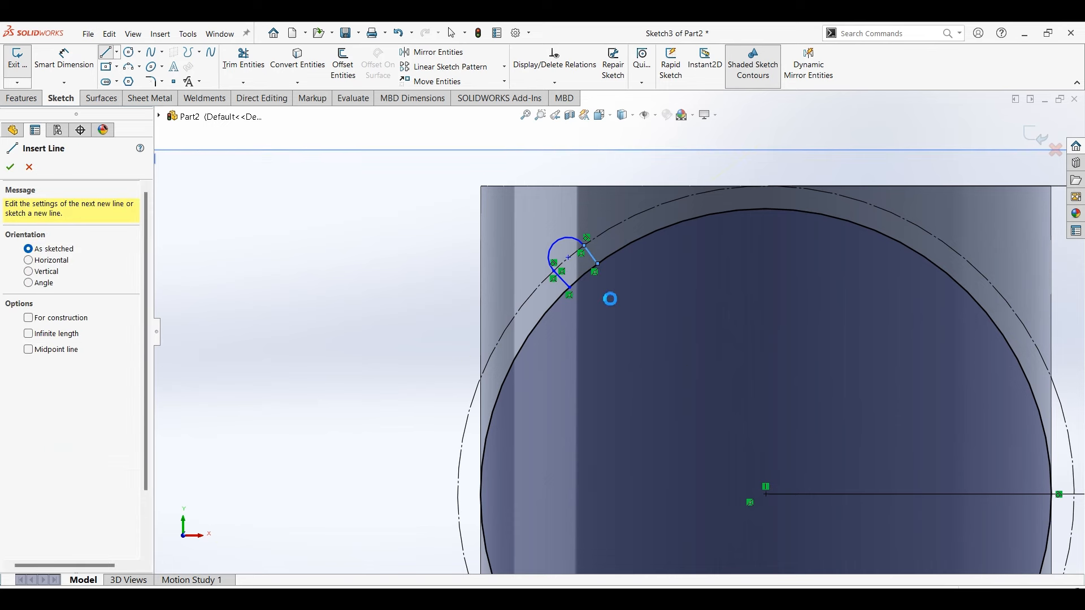
key("Escape")
- Draw a centerline from the large circles' center to the lug arc's center, undoing the extra segment
left_click(132, 60)
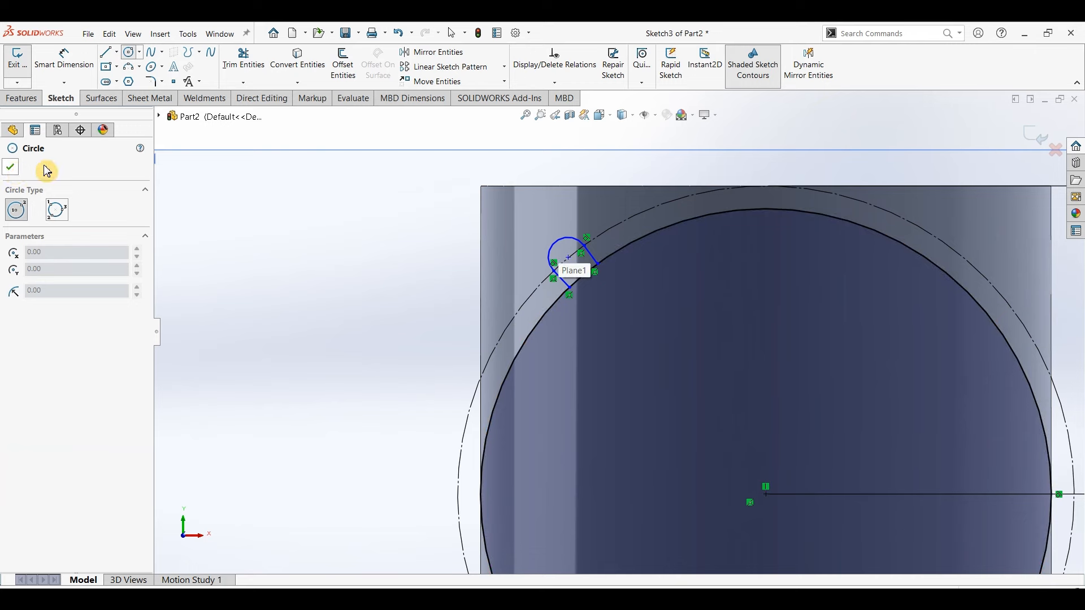
left_click(11, 168)
left_click(117, 52)
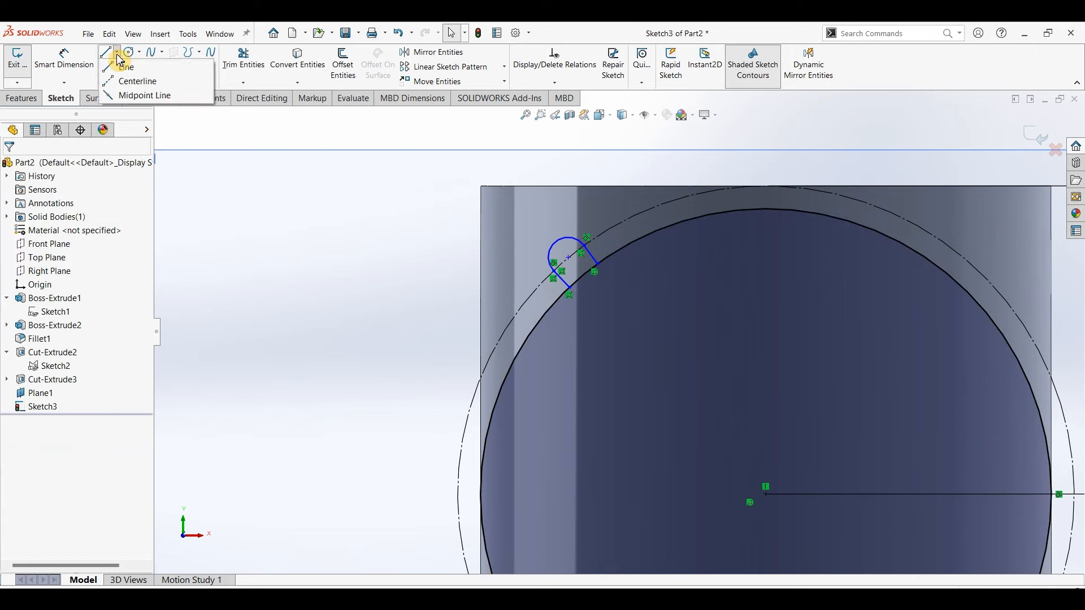
left_click(116, 80)
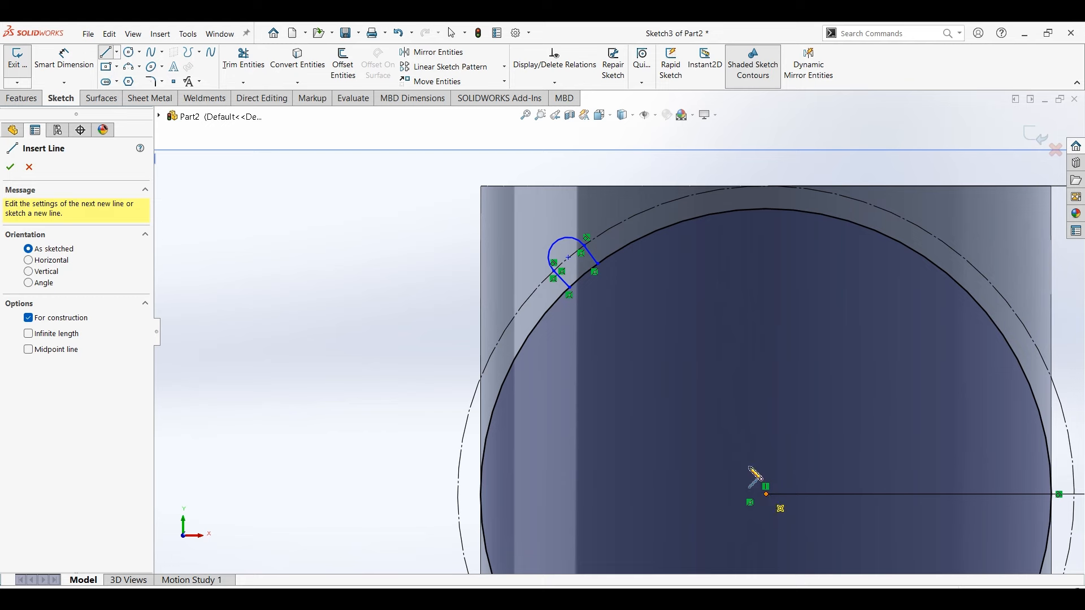
left_click(766, 494)
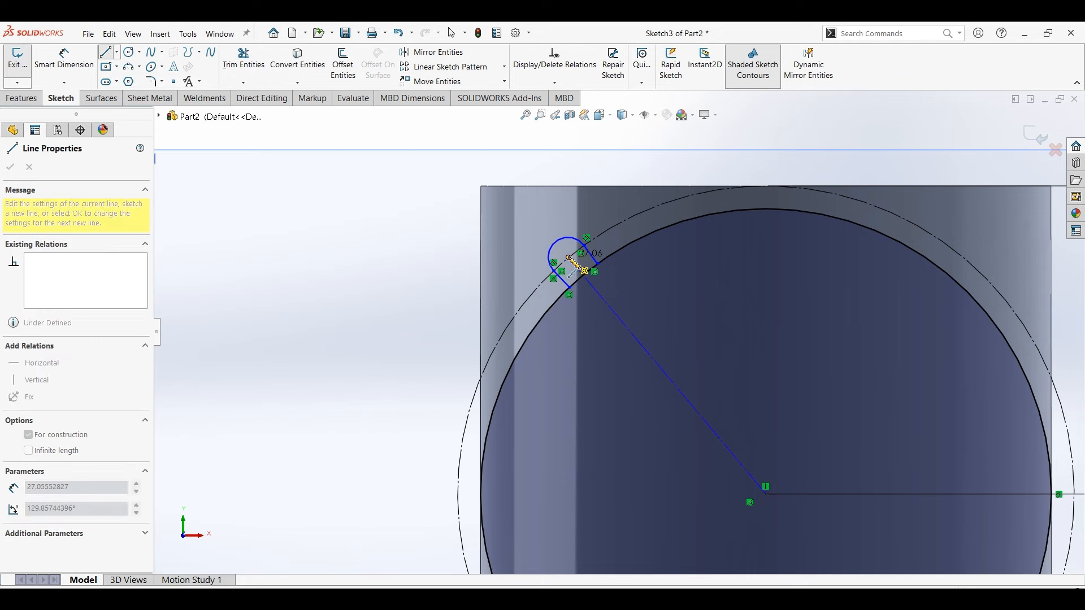
left_click(569, 258)
double_click(638, 481)
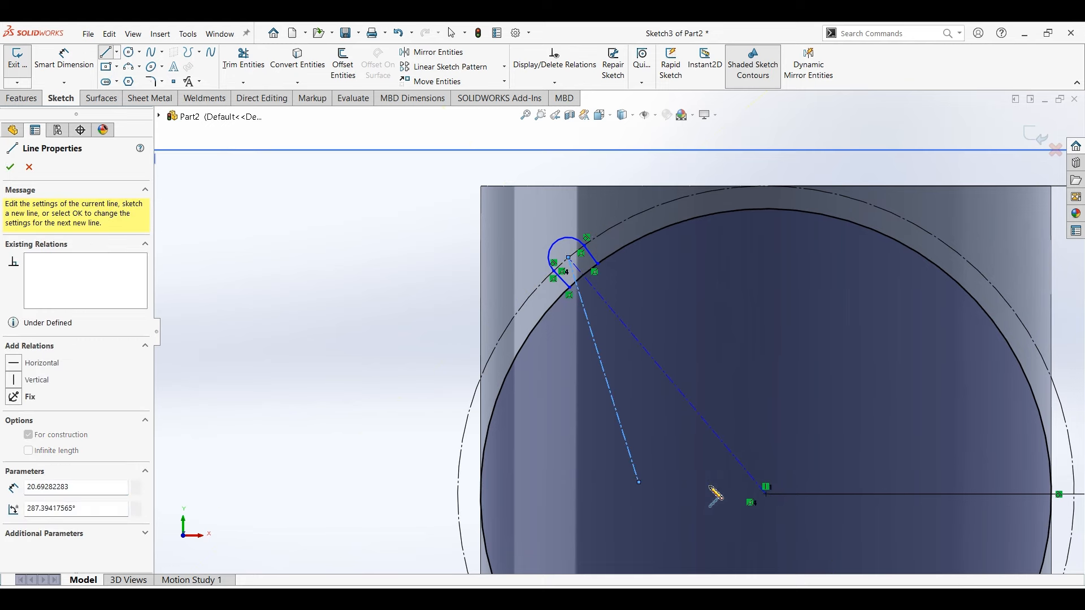
key("ctrl+z")
- Draw a horizontal 27 mm centerline from the large circles' center to the left quadrant of the construction circle
left_click(766, 494)
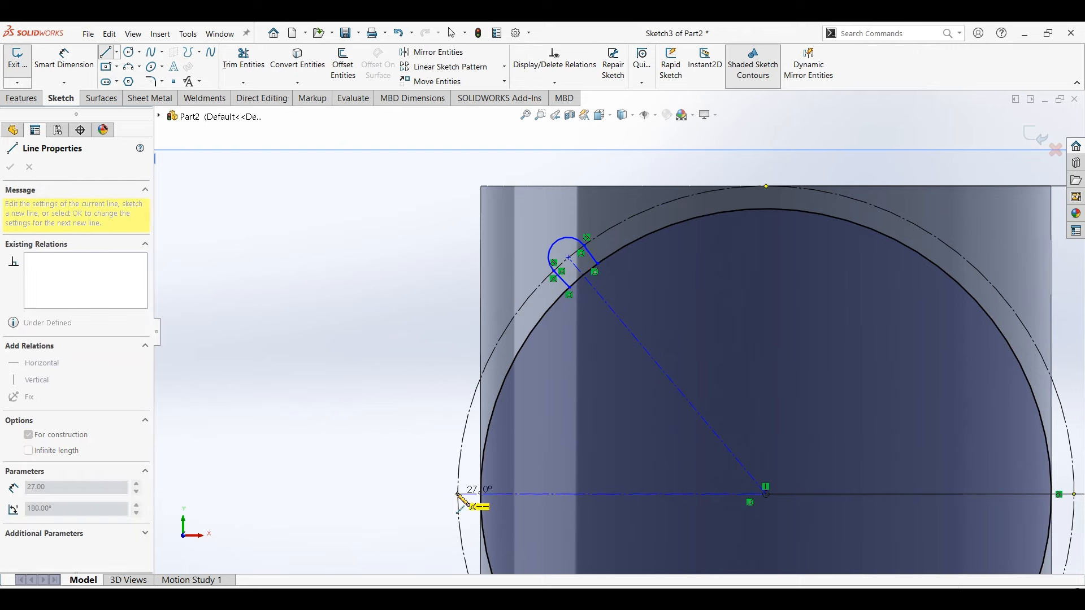
left_click(457, 494)
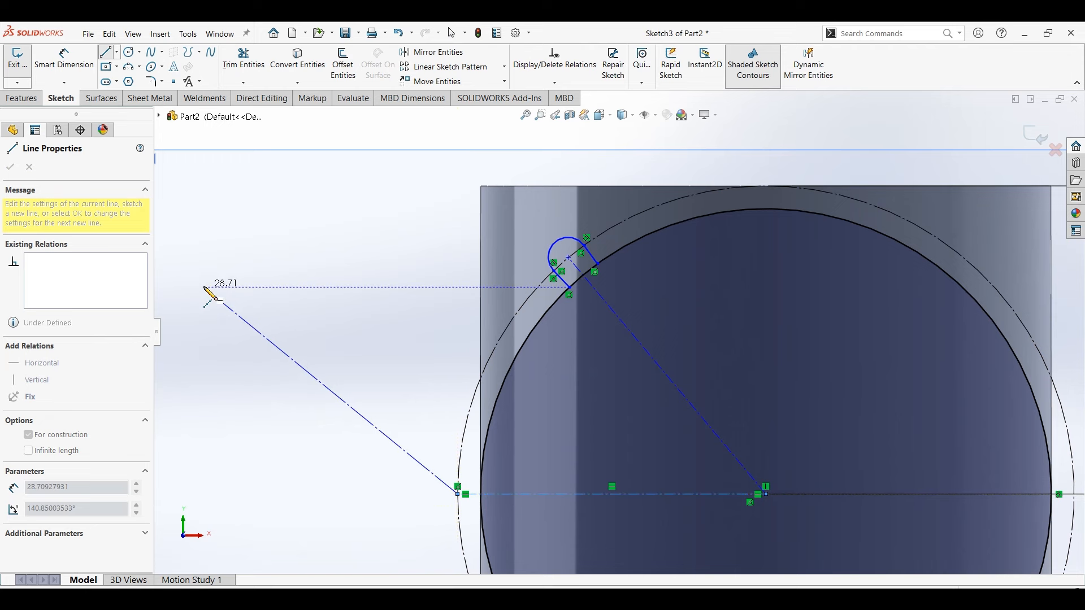
key("Escape")
key("Escape")
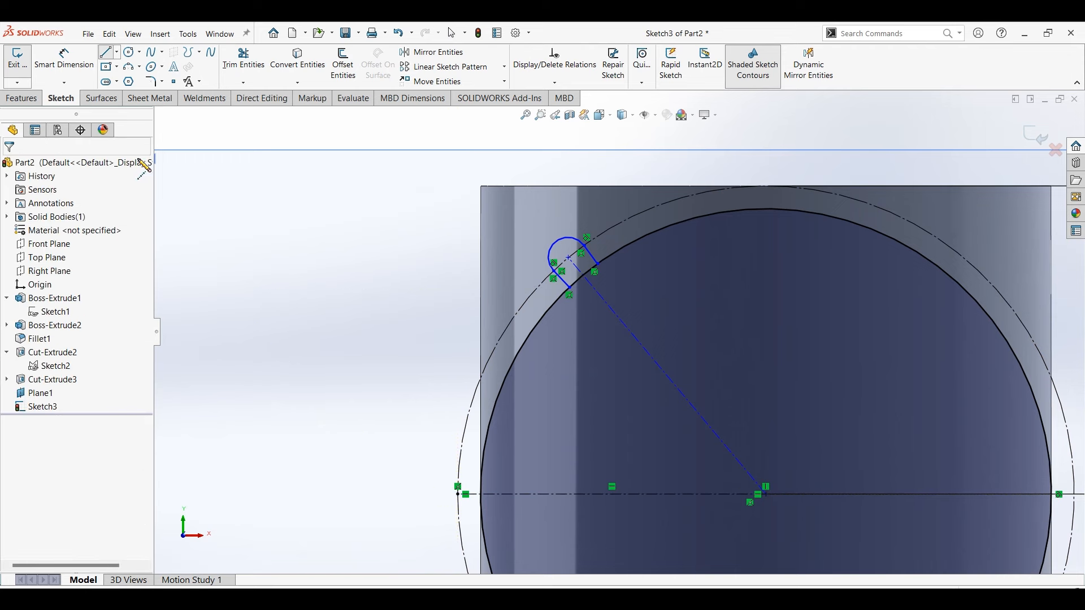
- Dimension the angle between the diagonal and horizontal centerlines as 45°
left_click(63, 59)
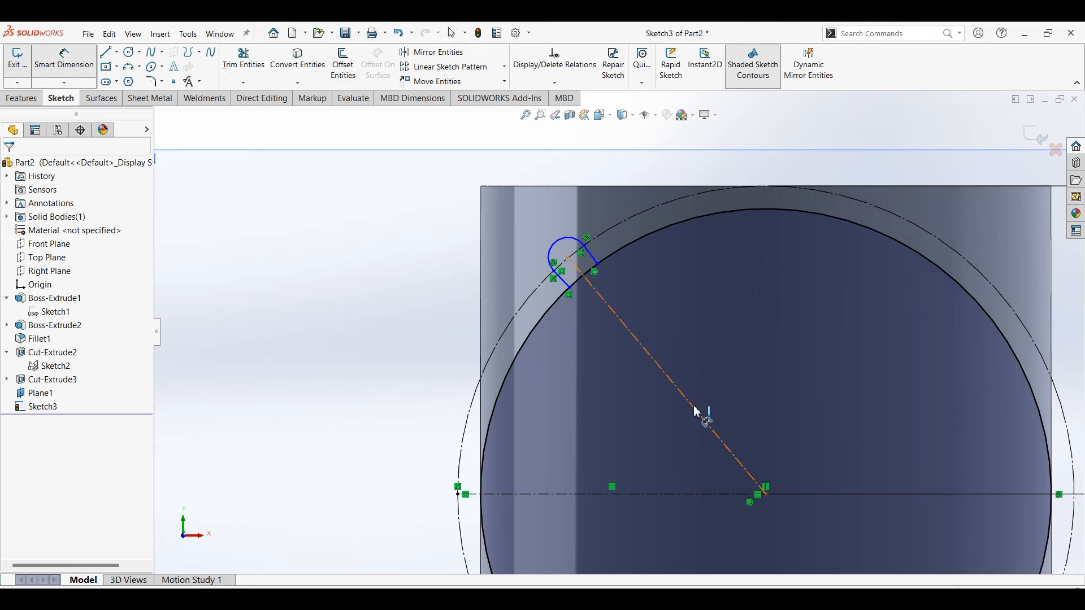
left_click(708, 427)
left_click(670, 494)
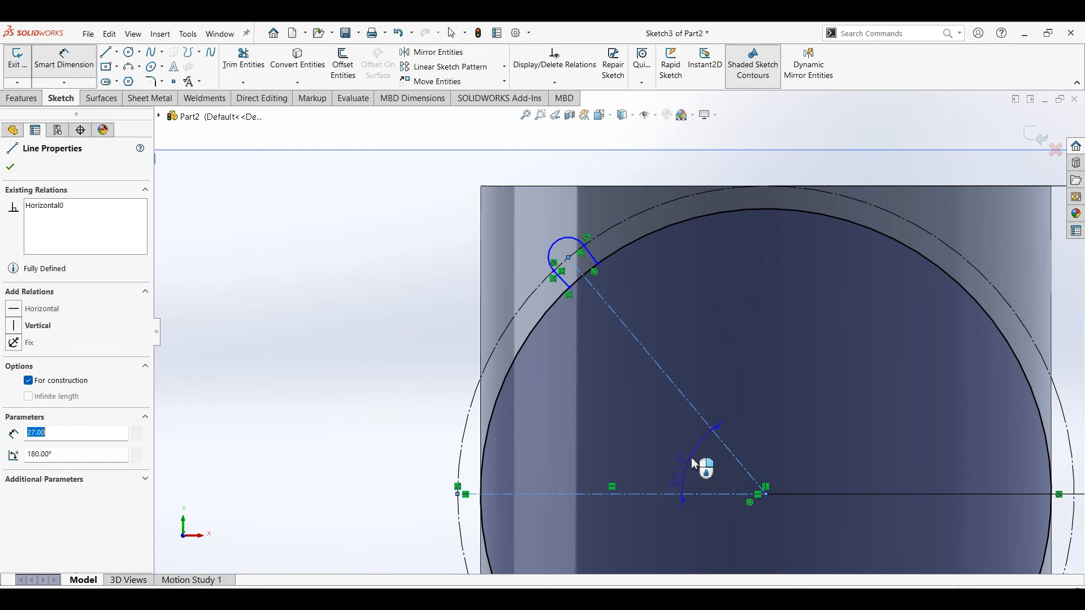
left_click(695, 463)
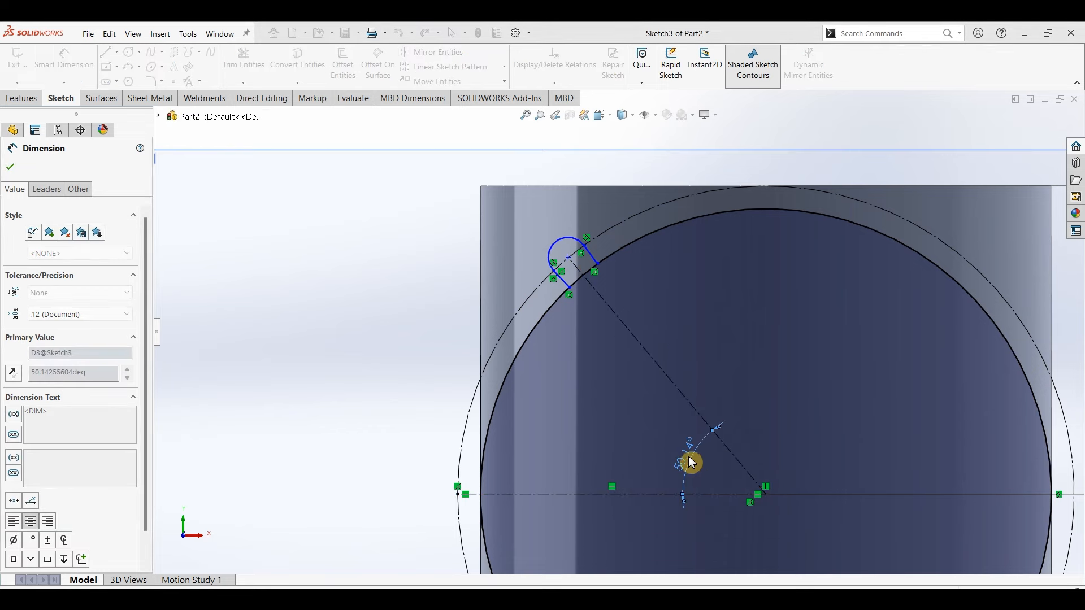
scroll(570, 278, "down", 1)
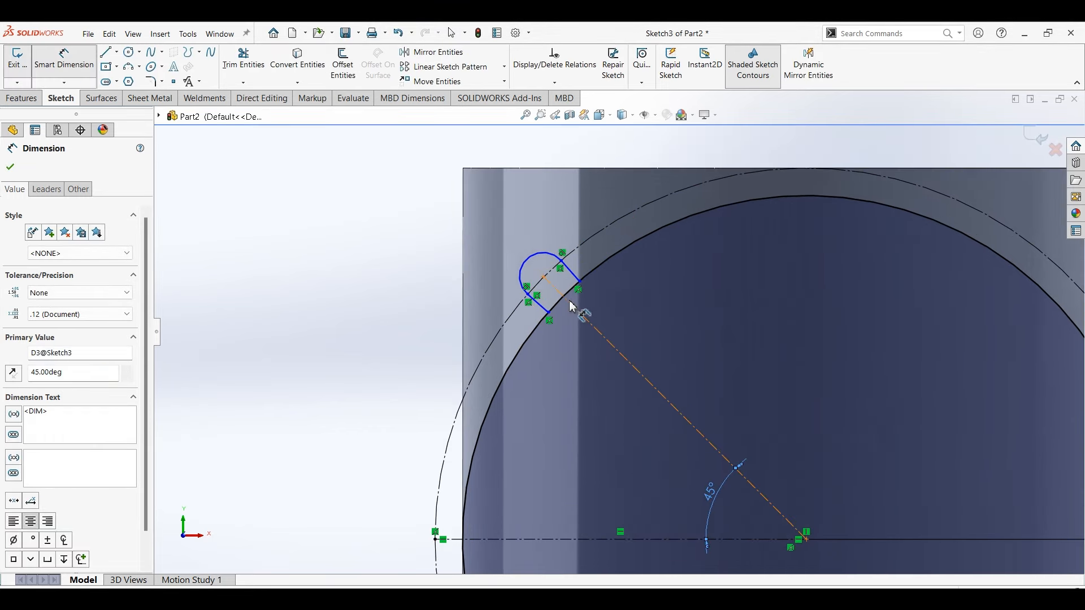
key("Escape")
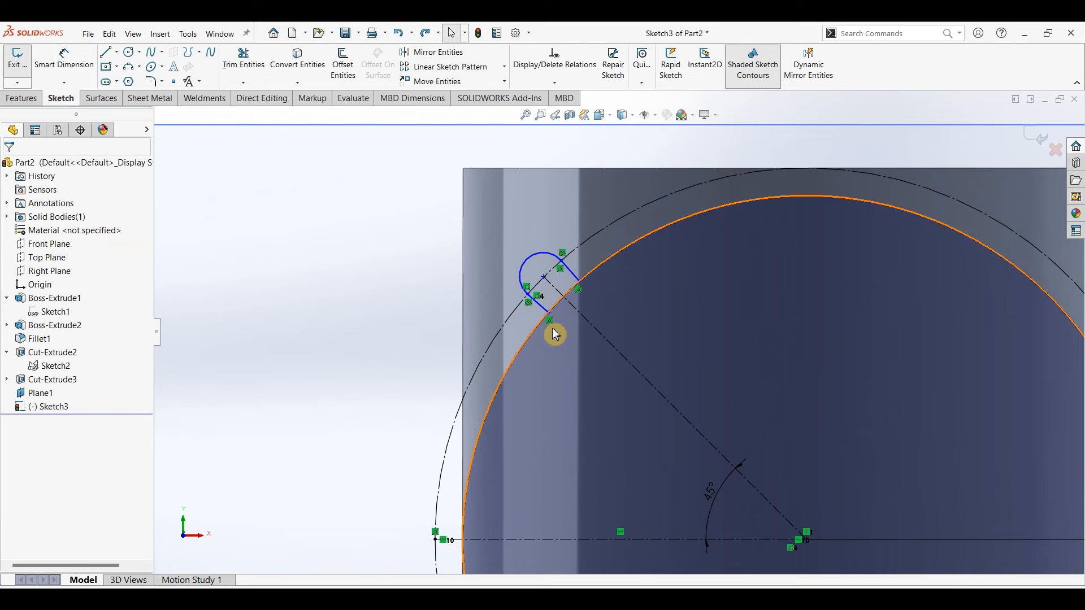
- Delete the coincident relations at the lug's line and arc endpoints, enlarging the lug arc slightly
scroll(571, 321, "down", 3)
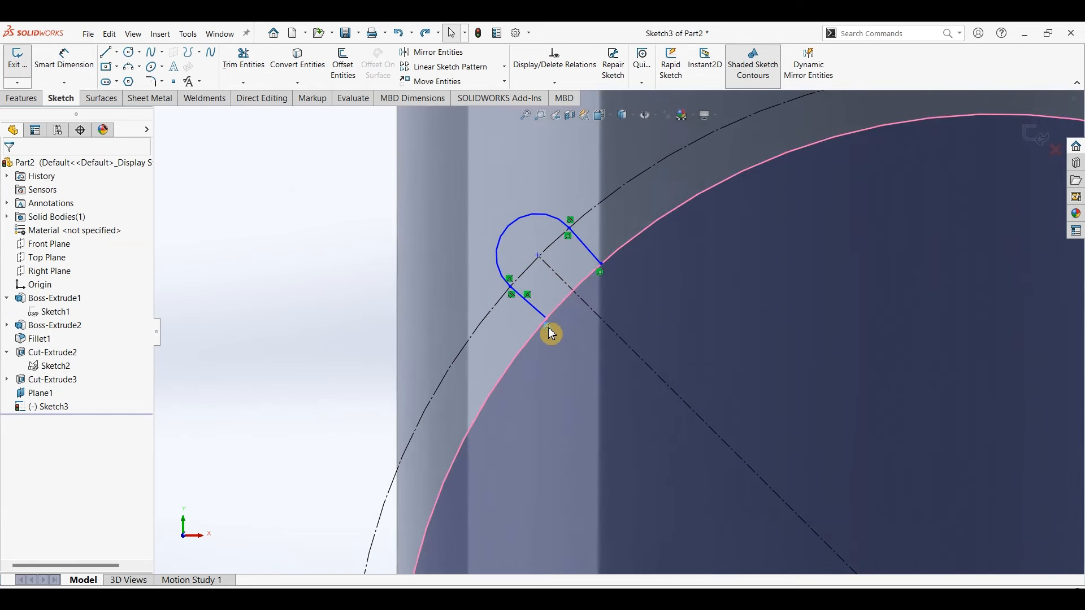
left_click(602, 278)
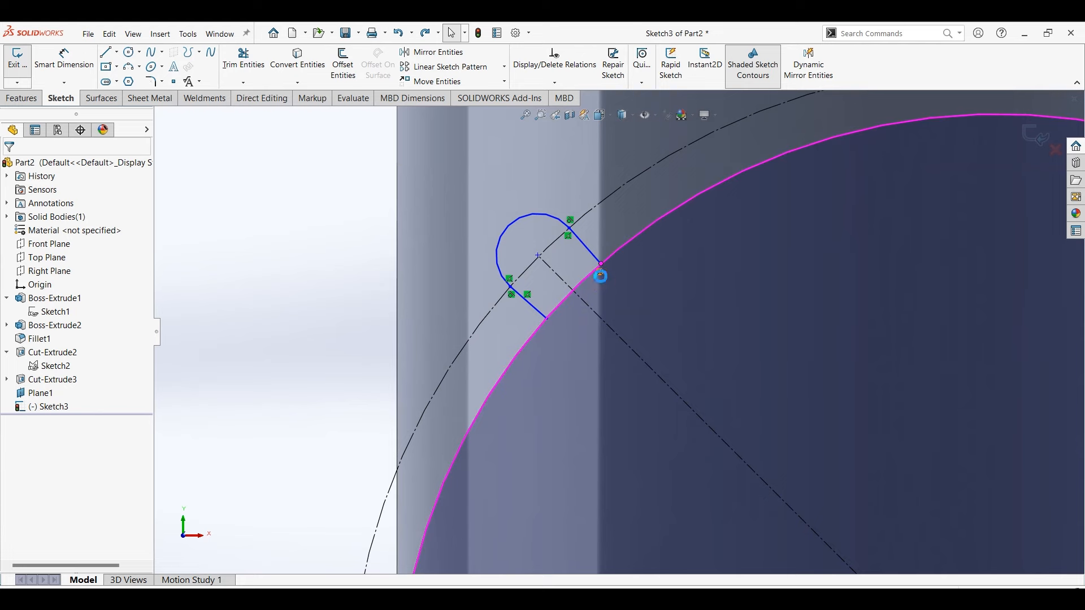
left_click(570, 237)
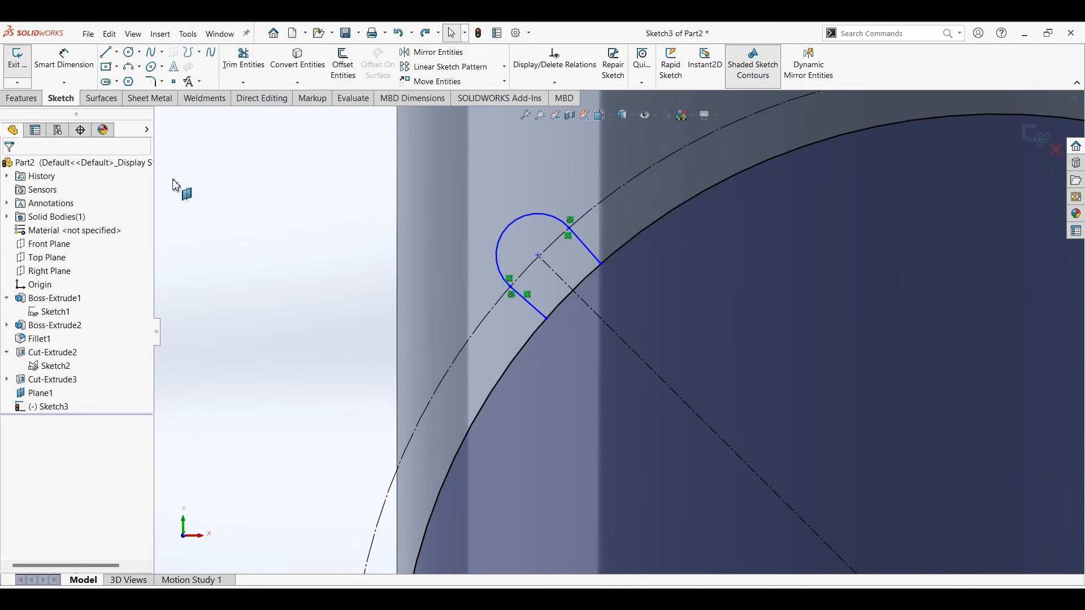
left_click_drag(509, 285, 503, 294)
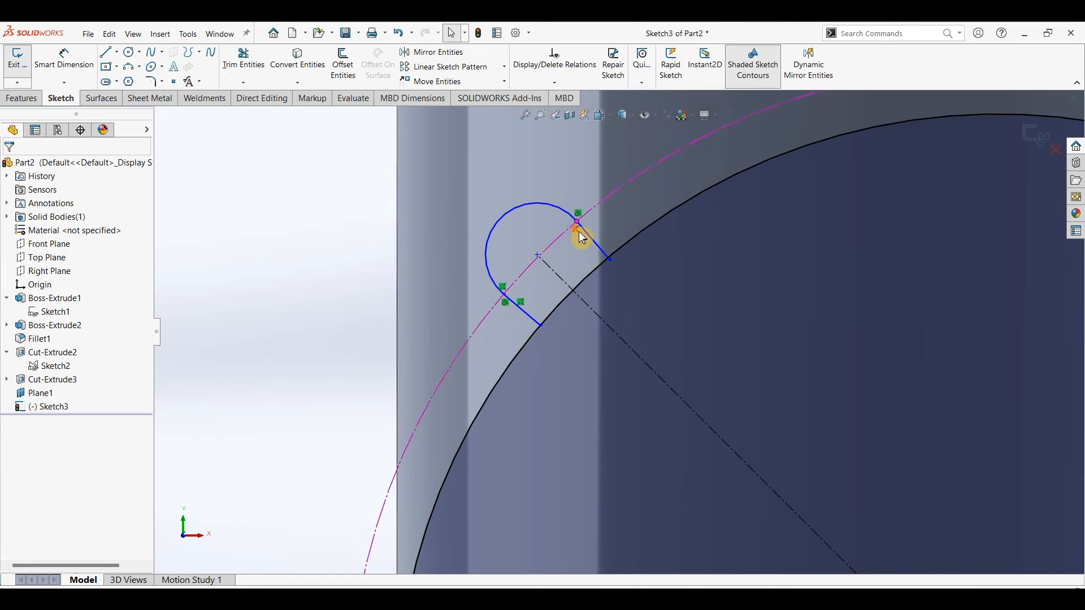
left_click(576, 229)
key("Delete")
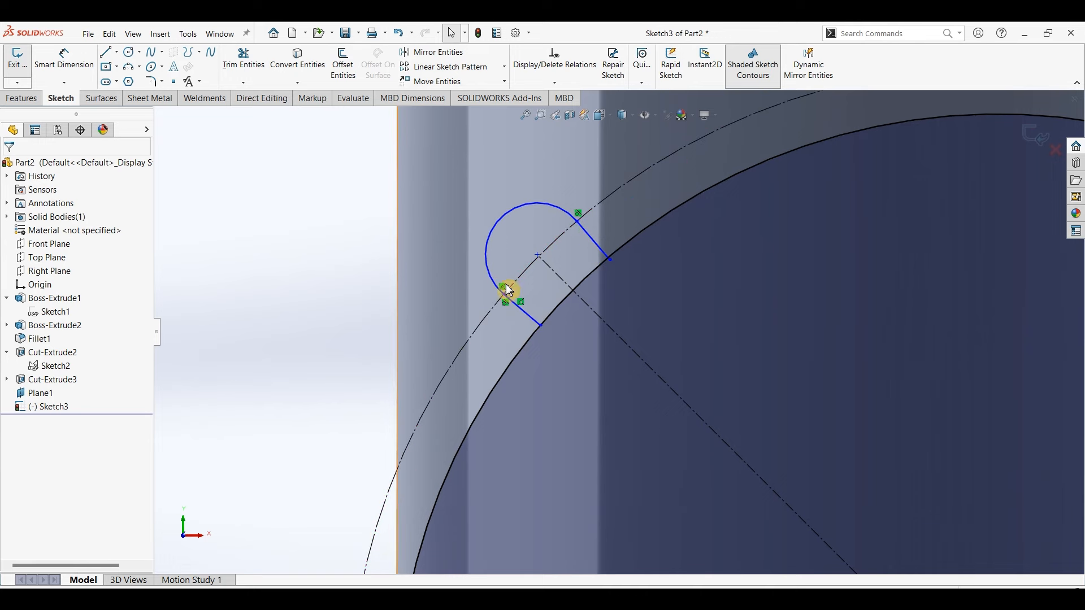
left_click(510, 291)
key("Delete")
- Pull the lug arc's center outward and make it coincident with the construction circle
left_click_drag(537, 257, 520, 244)
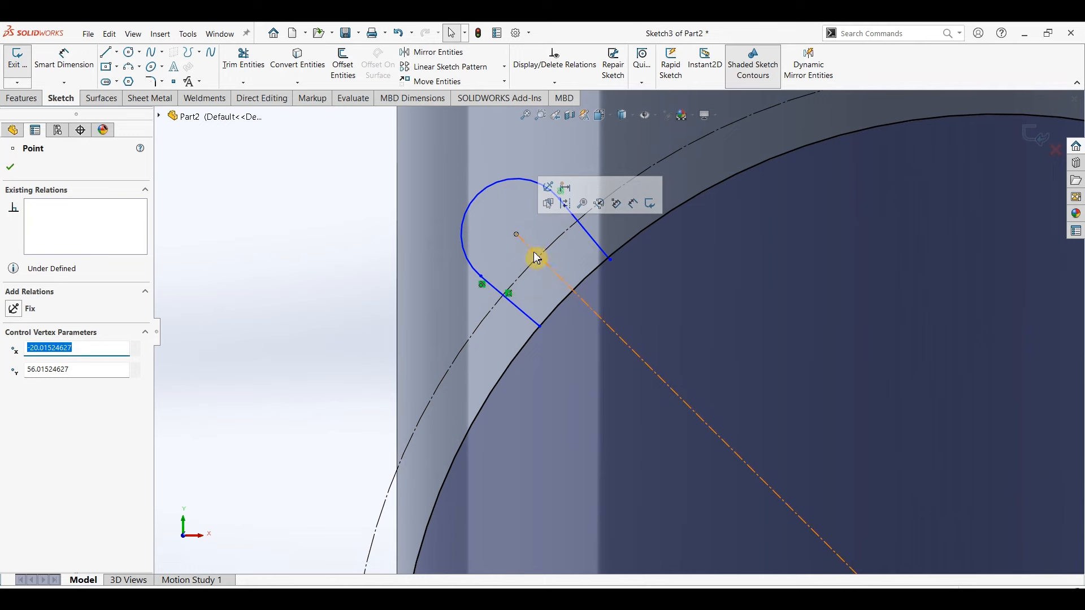
left_click(551, 255, "ctrl")
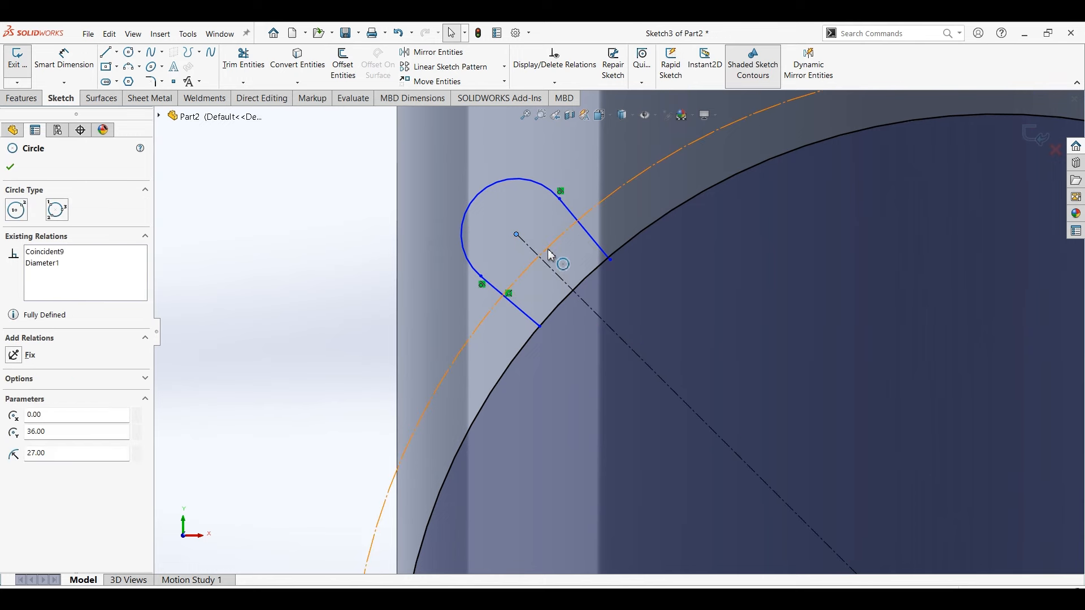
left_click(603, 201)
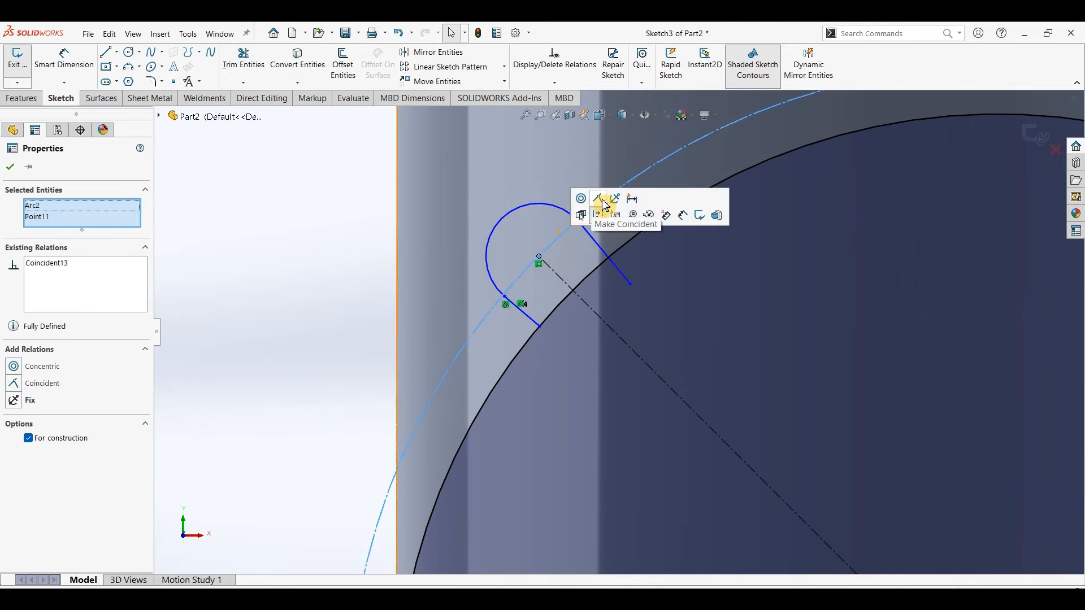
key("Escape")
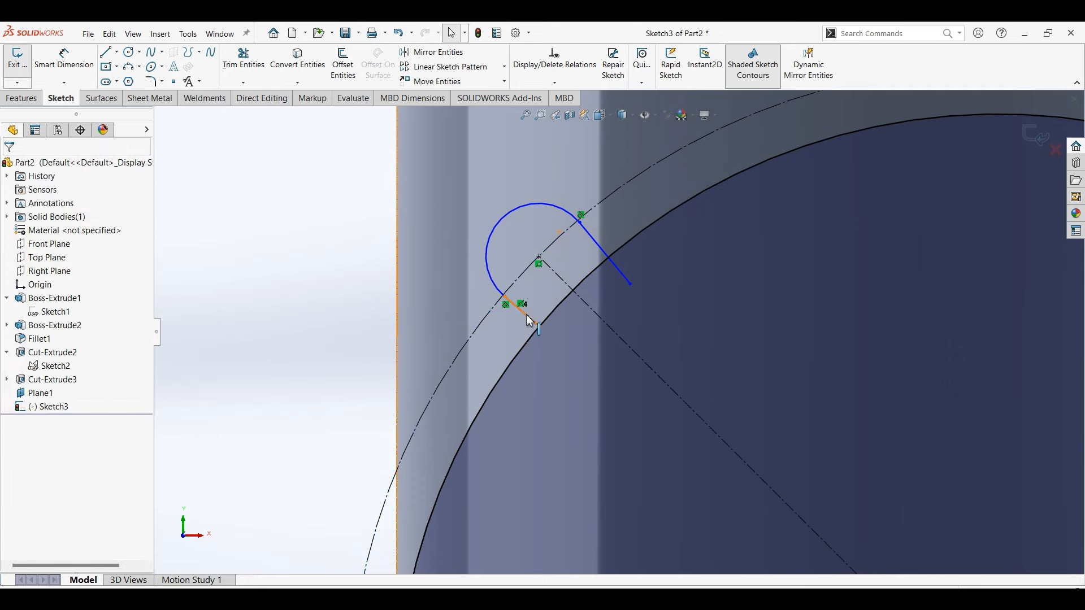
- Make both lug side lines parallel to the diagonal centerline and delete the conflicting relation on the lower line
left_click(565, 286, "ctrl")
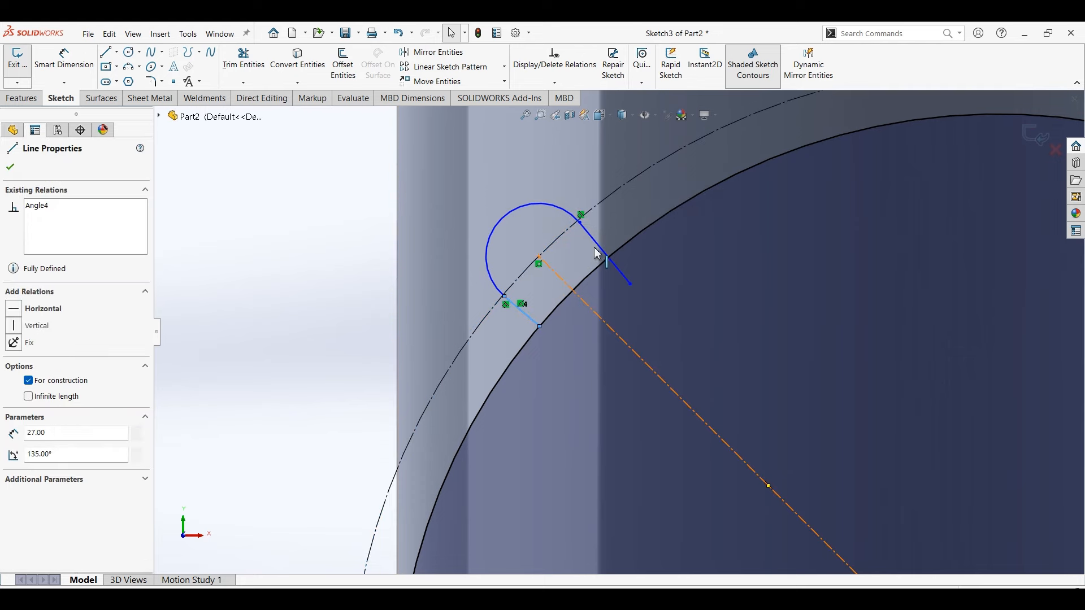
left_click(601, 252, "ctrl")
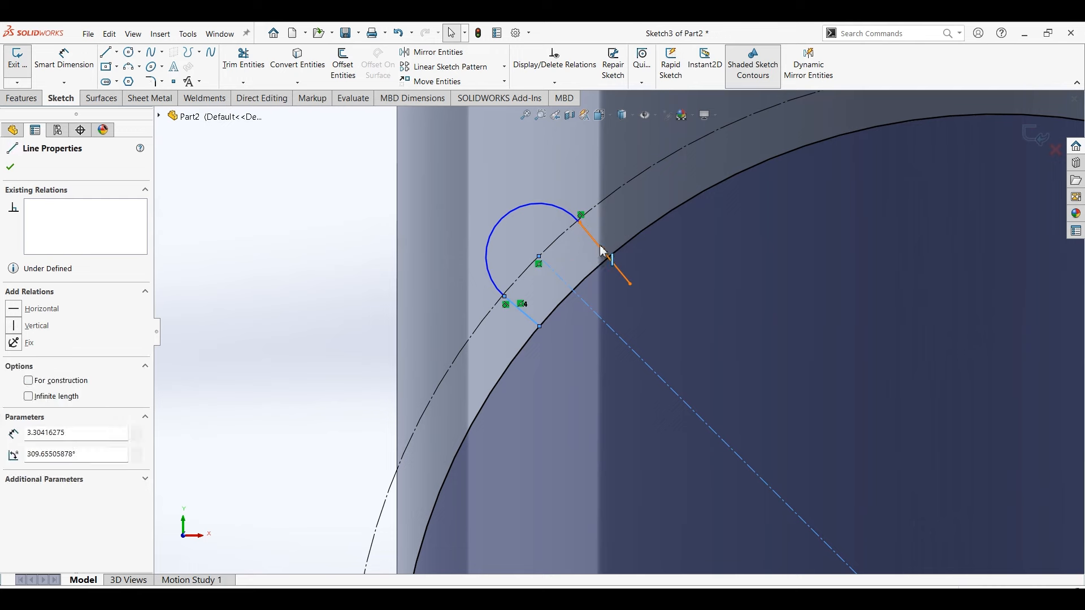
left_click(685, 201)
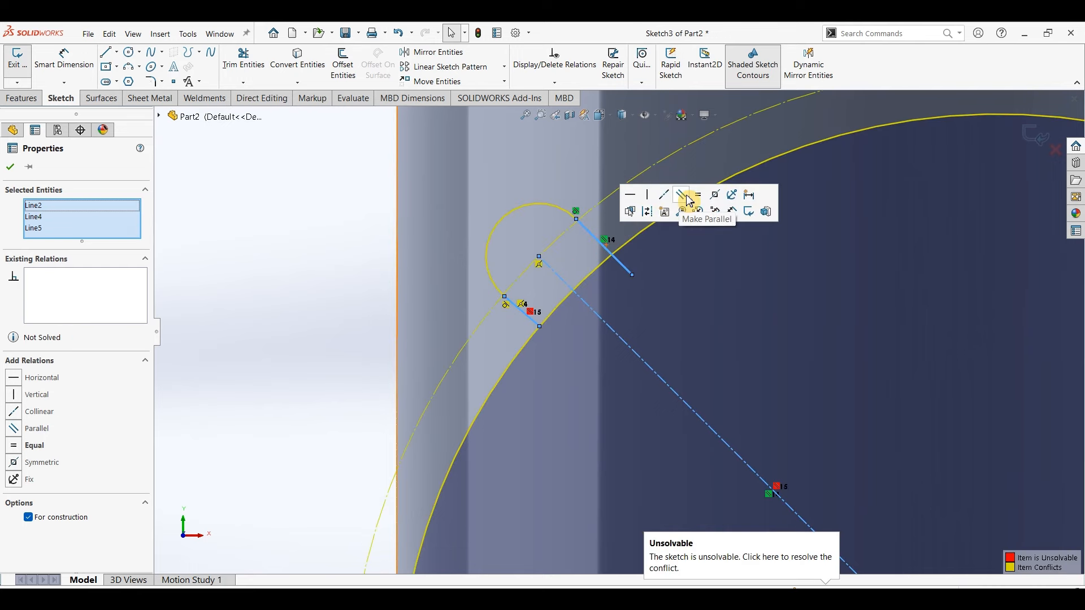
left_click(635, 258)
left_click(526, 311)
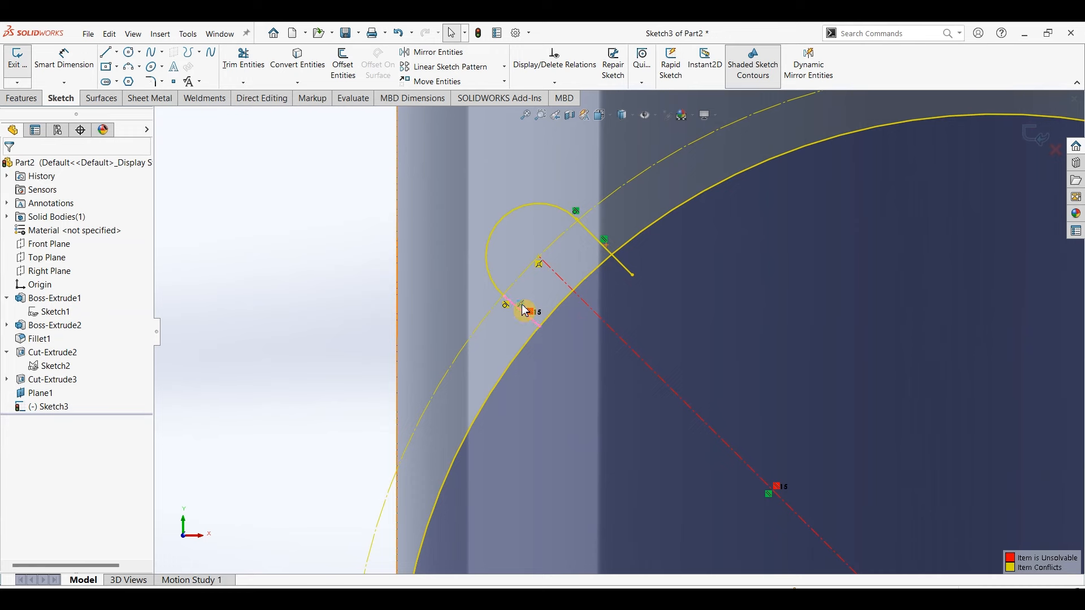
key("Delete")
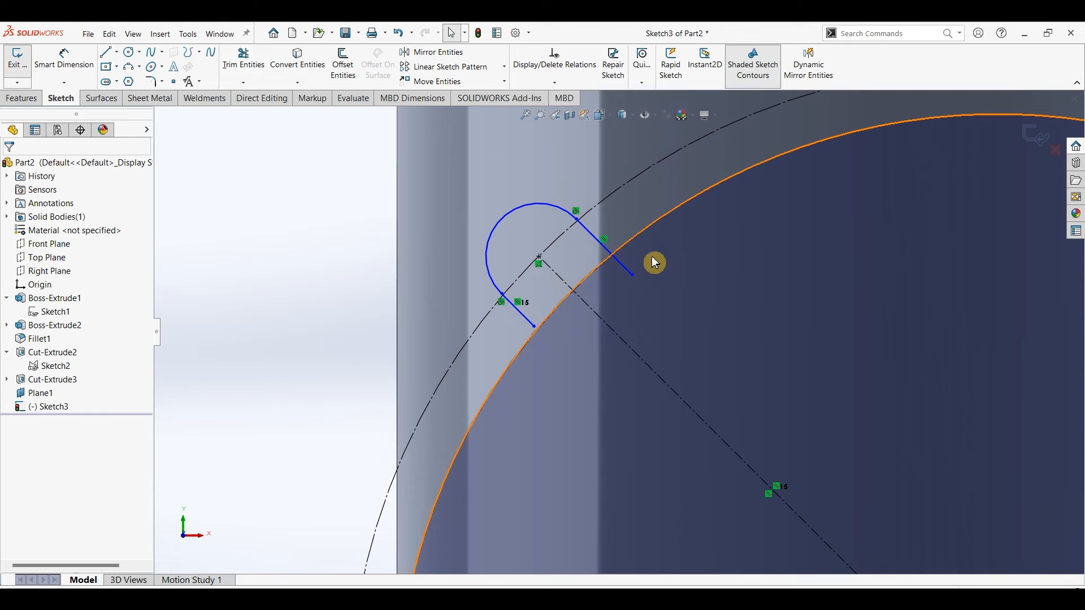
- Trim the part of the upper lug line that extends inside the solid circle
left_click(624, 265)
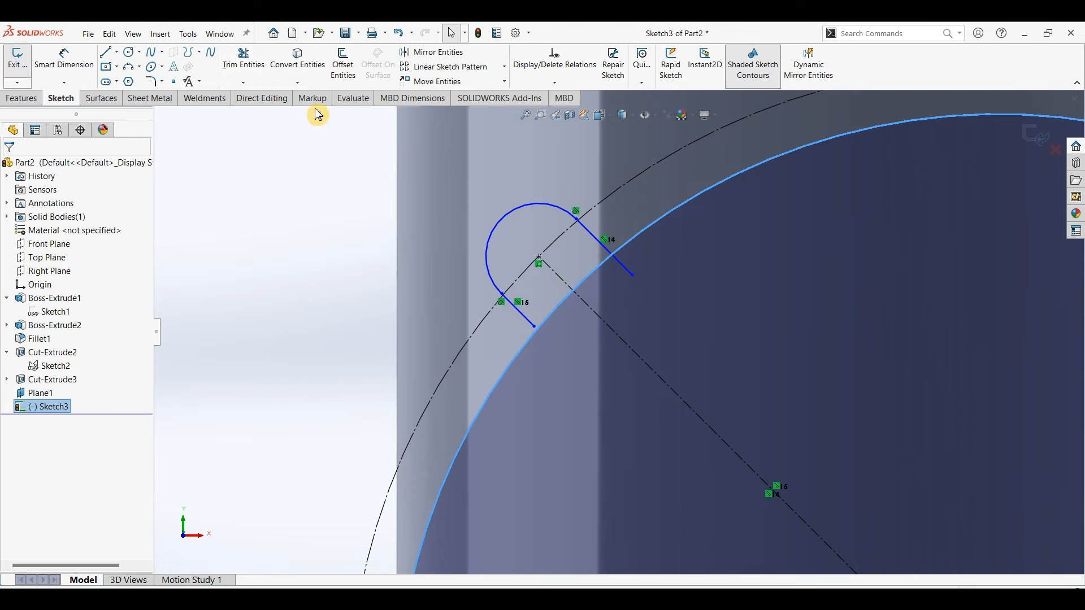
left_click(255, 67)
left_click_drag(641, 259, 617, 280)
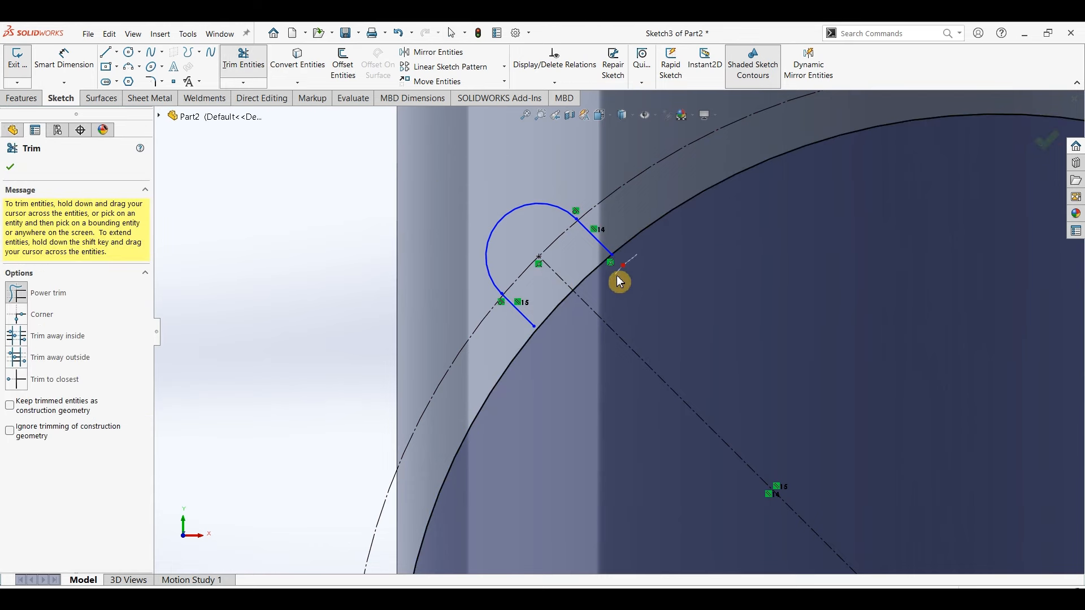
key("Escape")
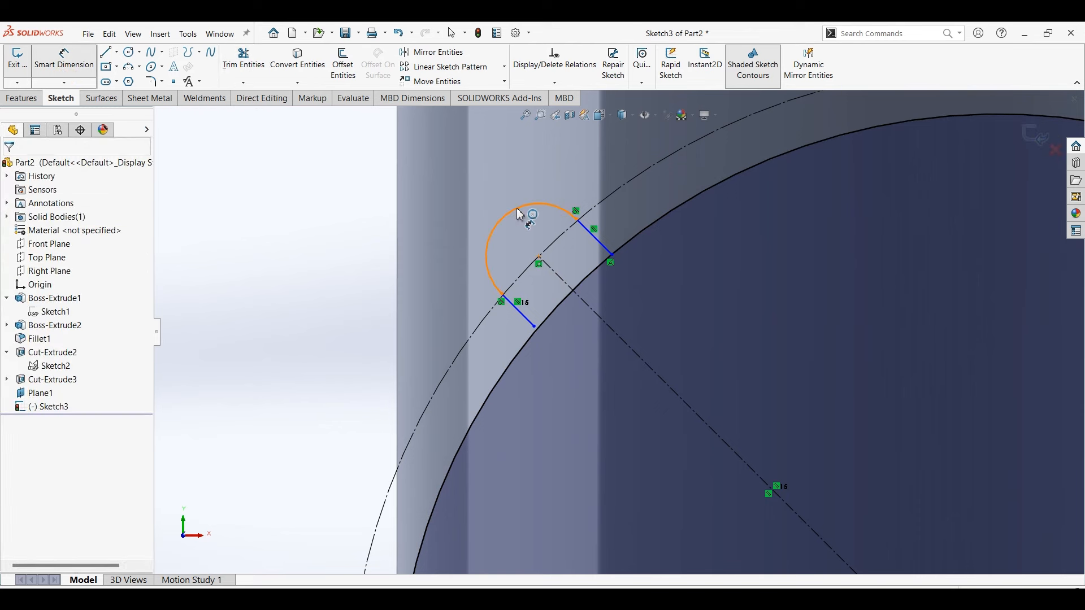
- Dimension the lug arc's radius as 4 mm
left_click(520, 212)
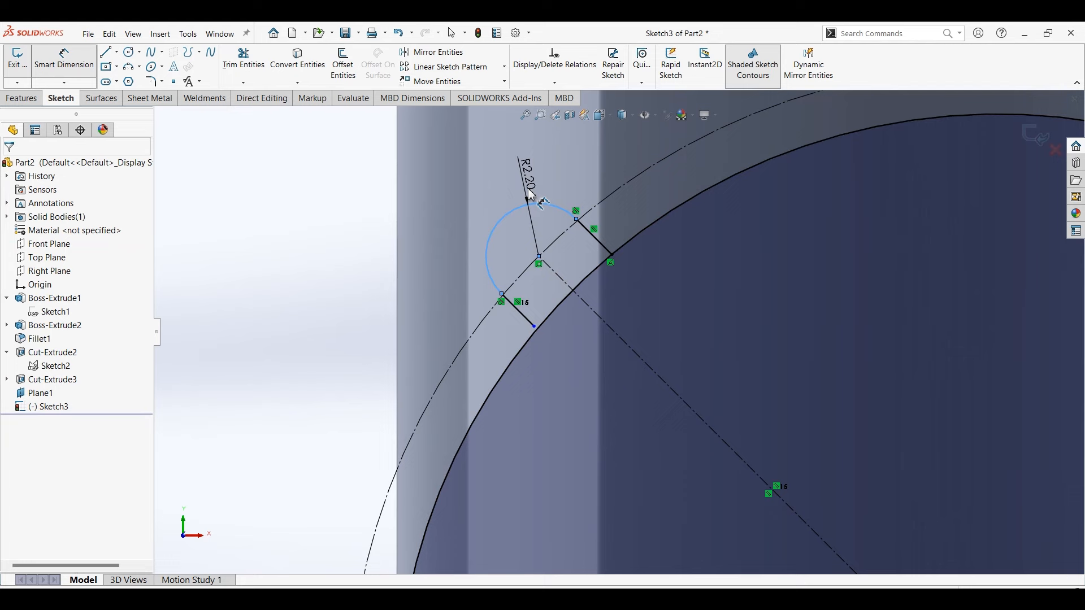
left_click(531, 195)
key("Return")
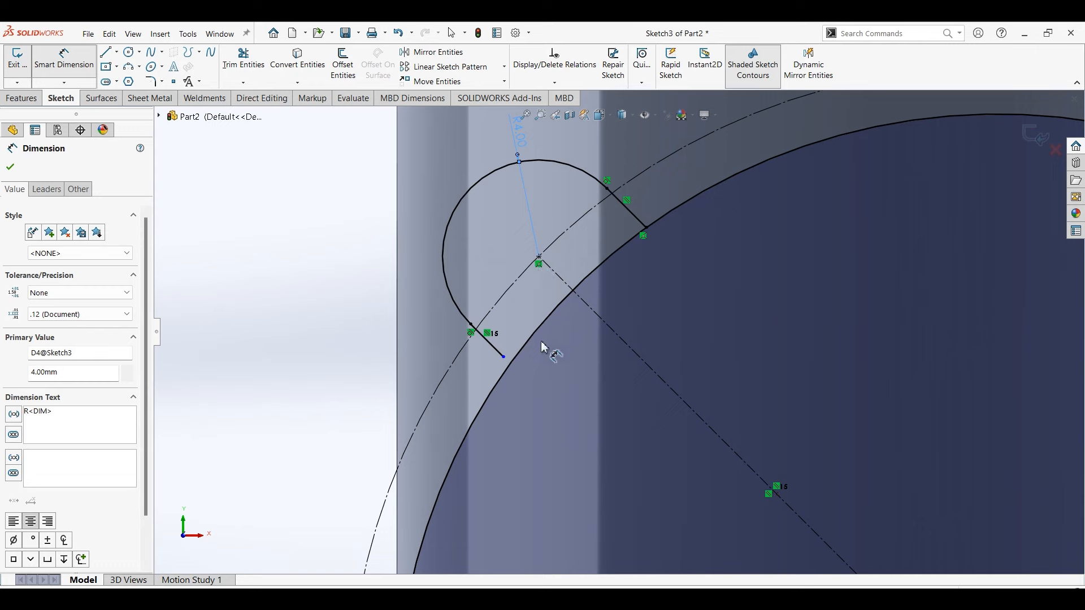
- Extend the lower lug line to the solid circle
left_click(242, 83)
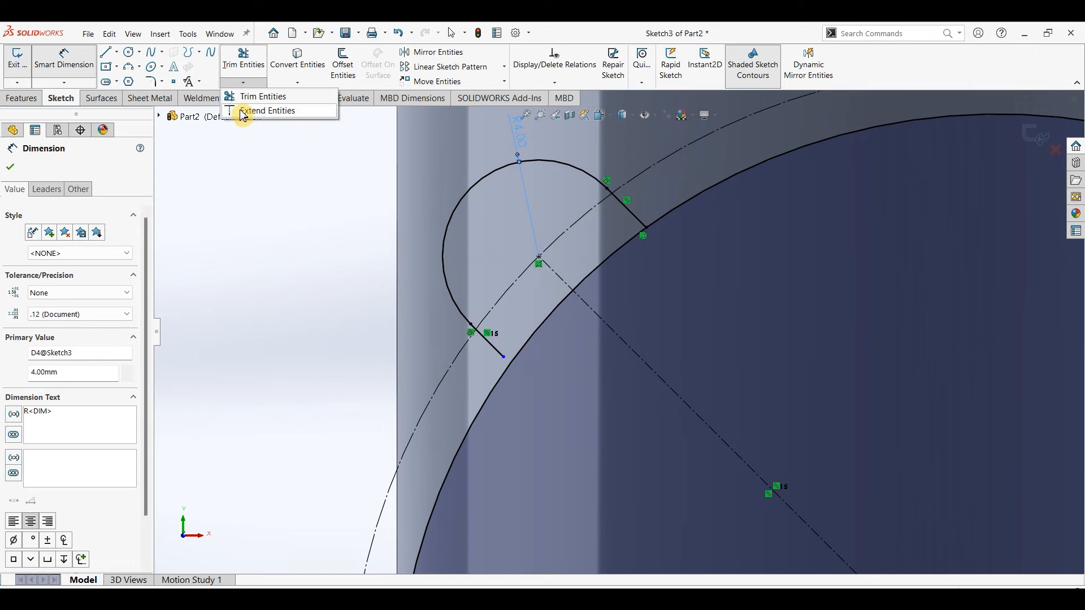
left_click(243, 111)
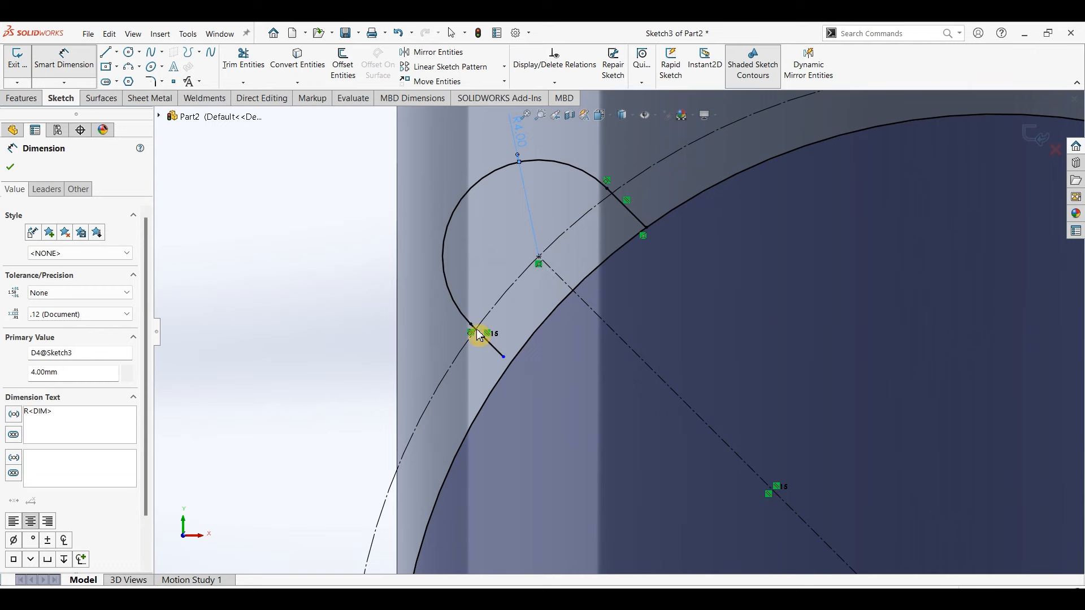
left_click(505, 359)
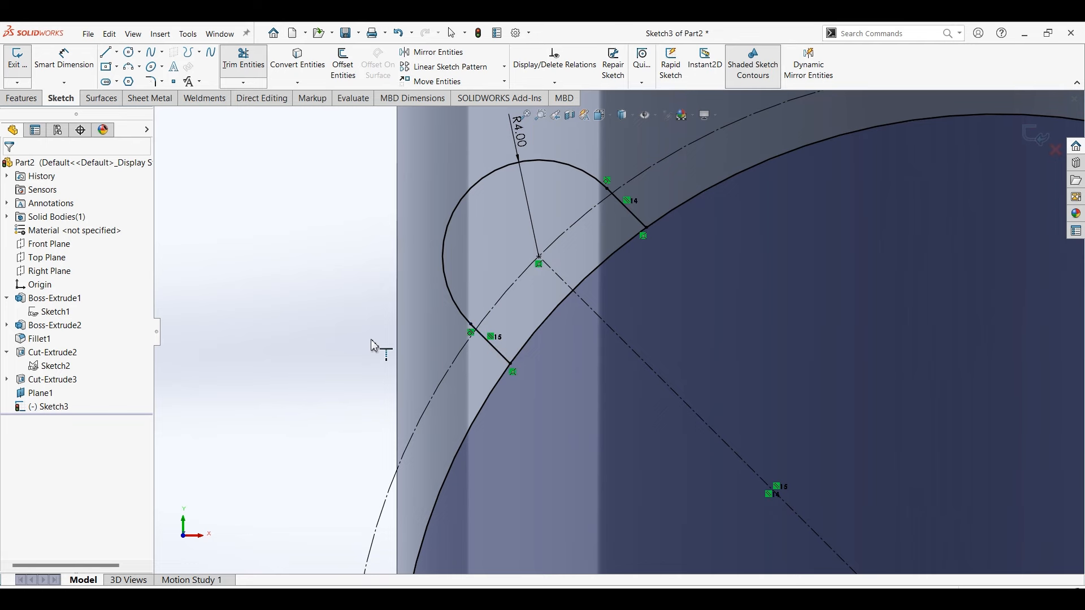
key("Escape")
- Circular-pattern the lug arc and its two side lines around the solid circle's center as four equally spaced instances over 360°
scroll(672, 359, "up", 5)
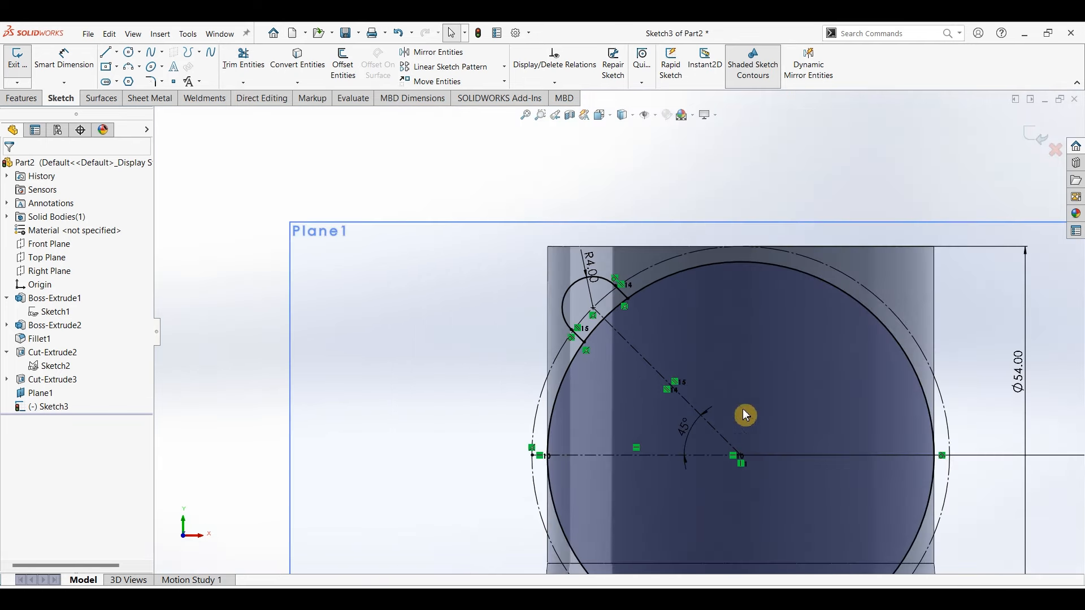
left_click(506, 71)
left_click(469, 95)
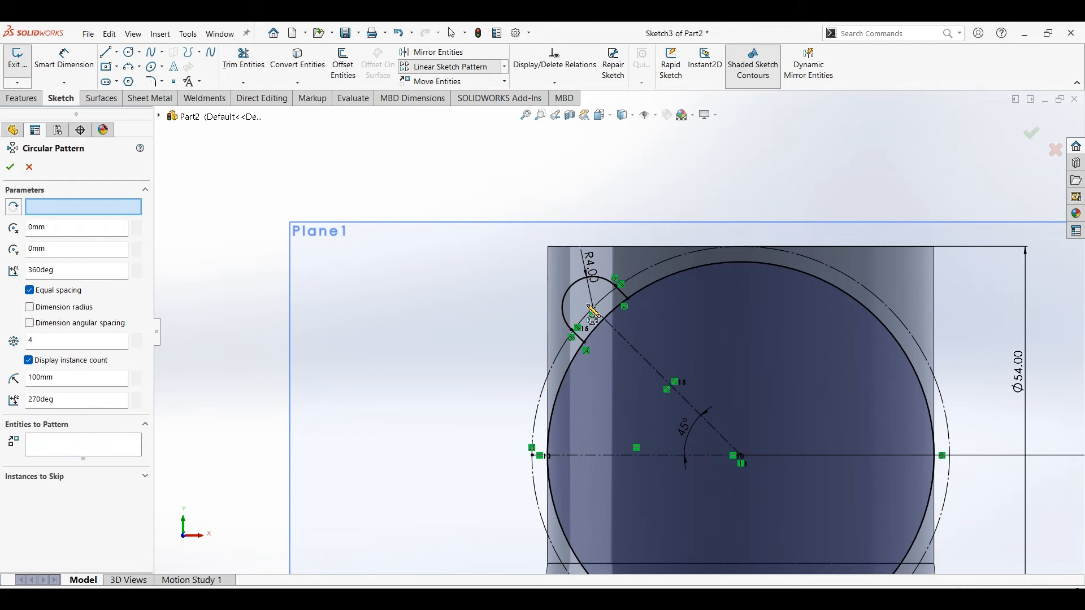
left_click(95, 445)
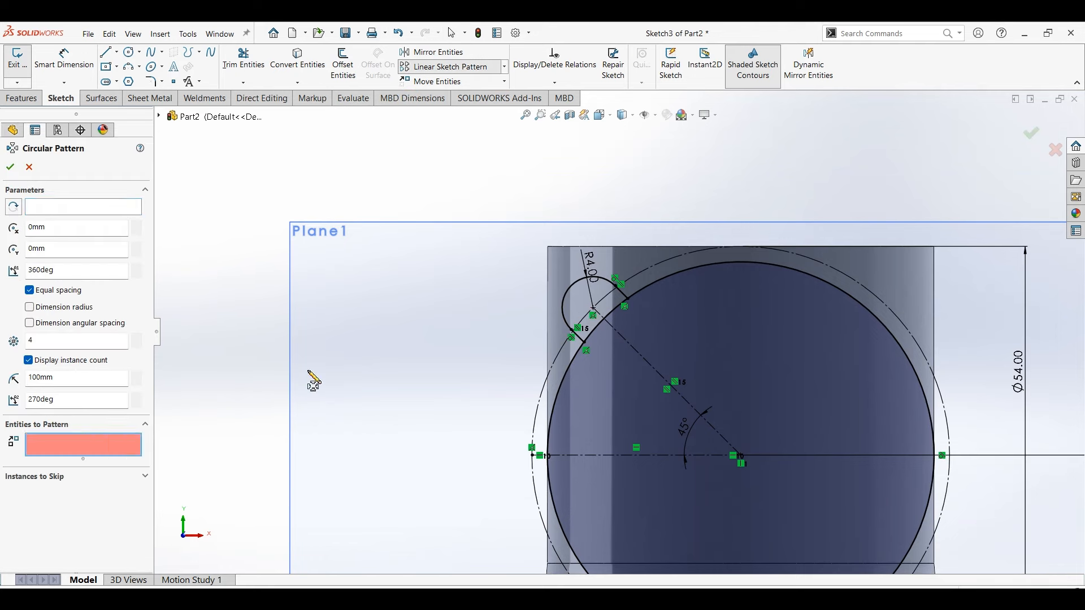
left_click(564, 304)
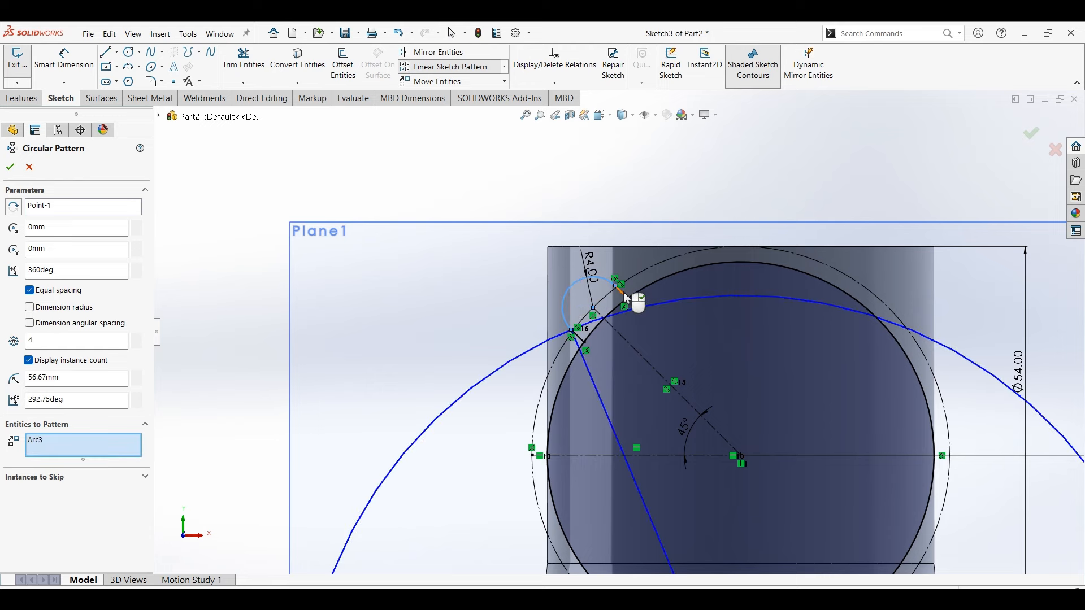
left_click(625, 295)
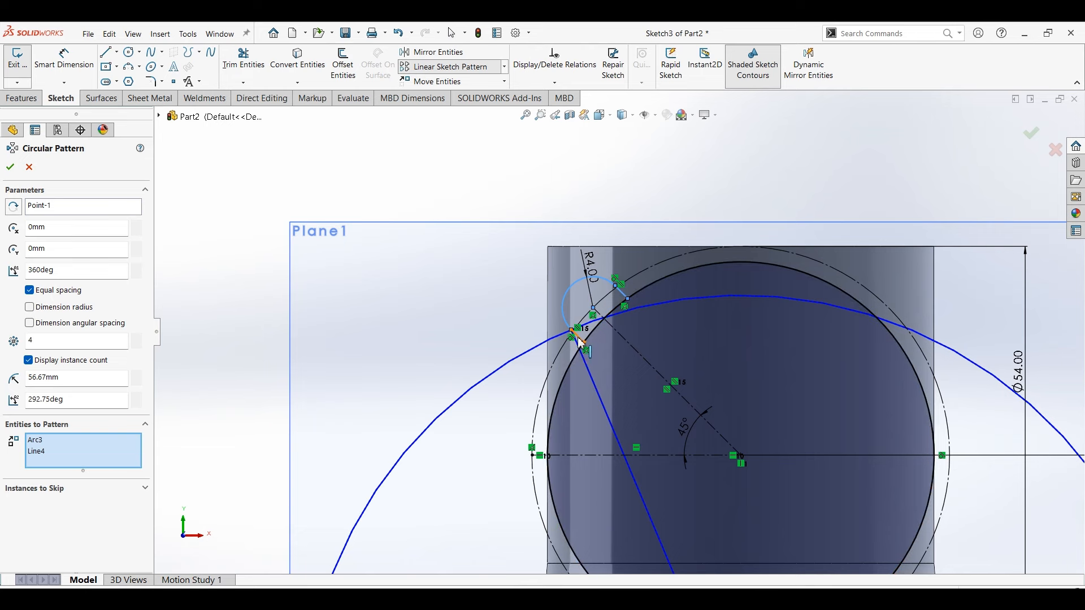
left_click(580, 341)
left_click(77, 211)
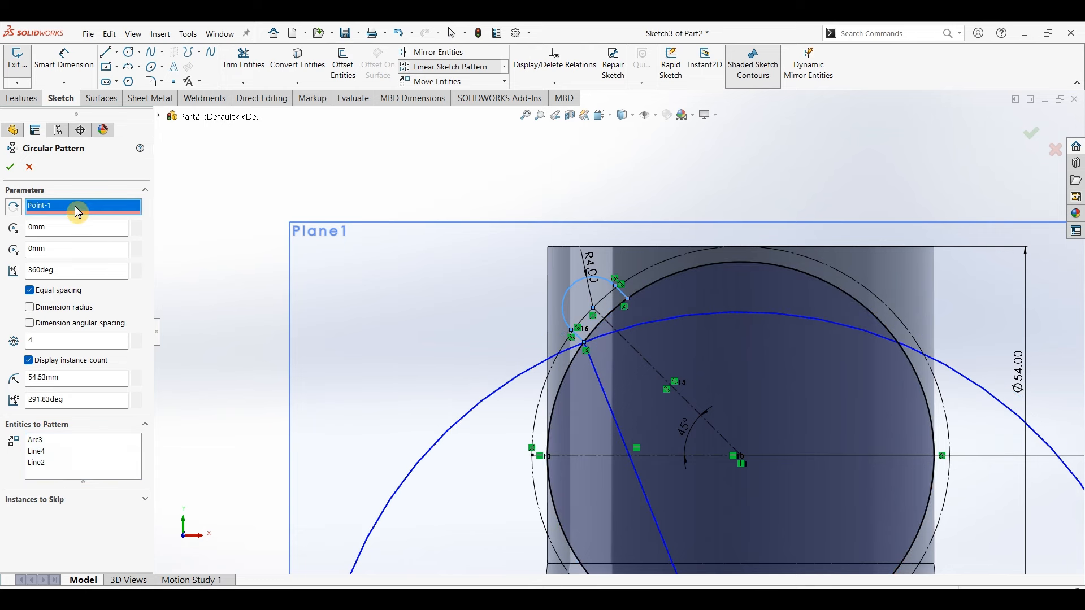
key("Delete")
left_click(741, 456)
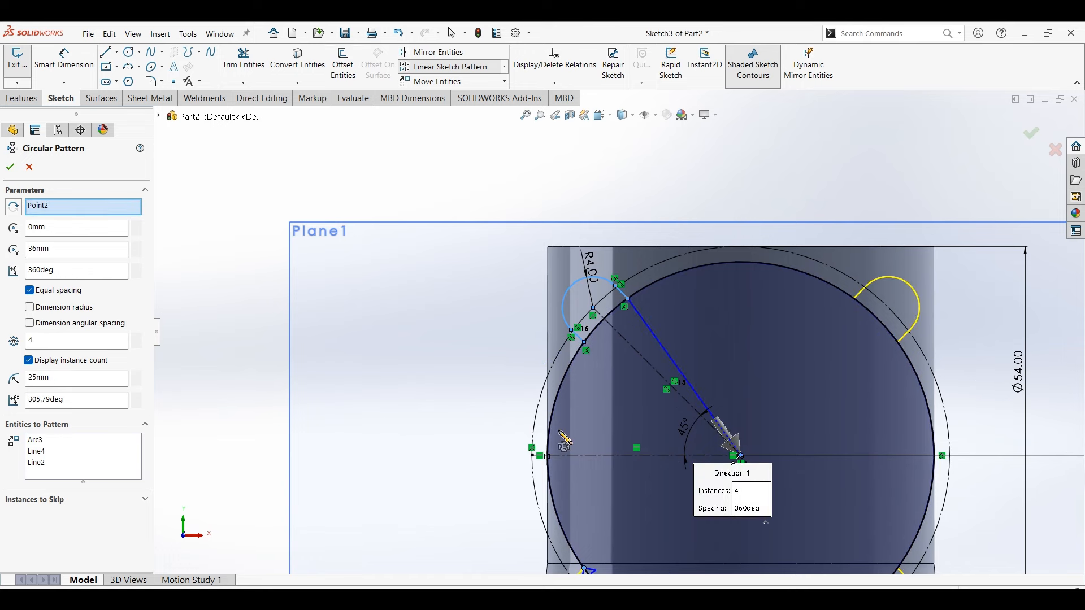
scroll(563, 442, "up", 3)
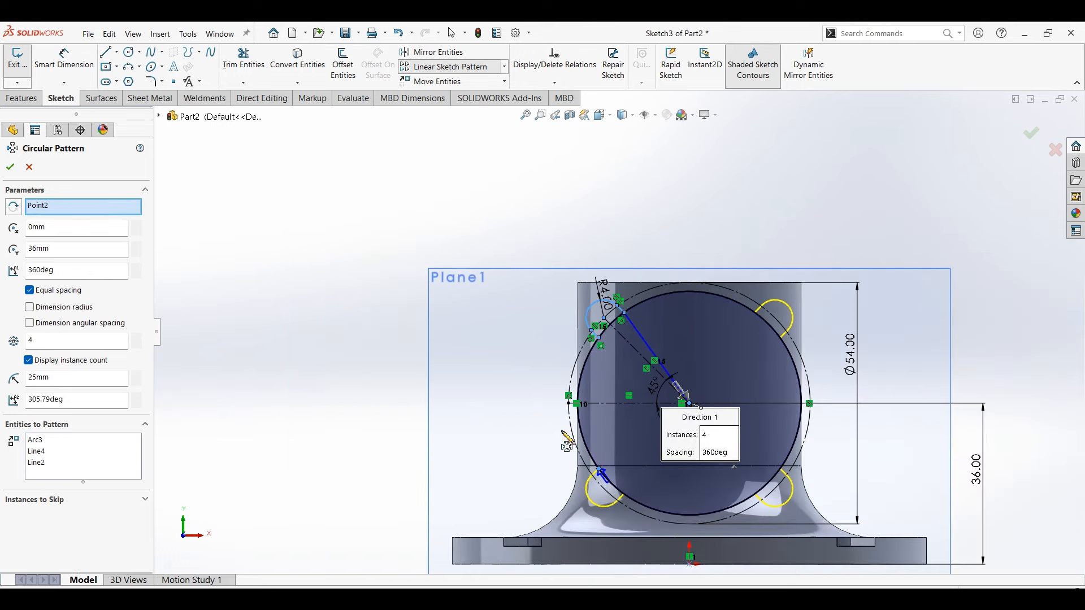
left_click(10, 168)
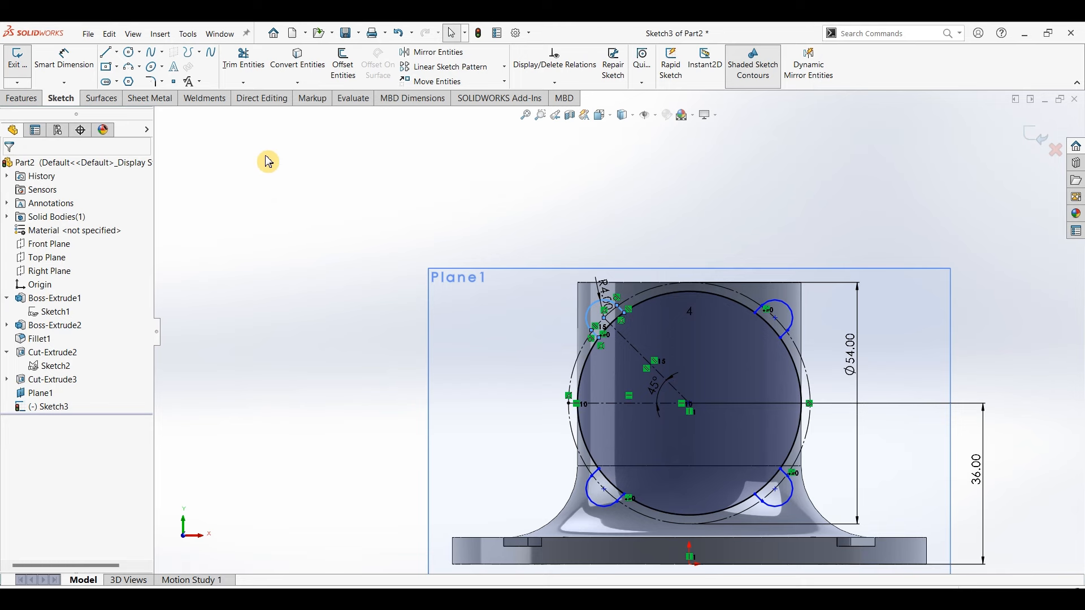
- Trim away the solid circle's segments inside all four lugs so the boss profile becomes one continuous outline
left_click(252, 76)
scroll(726, 326, "down", 2)
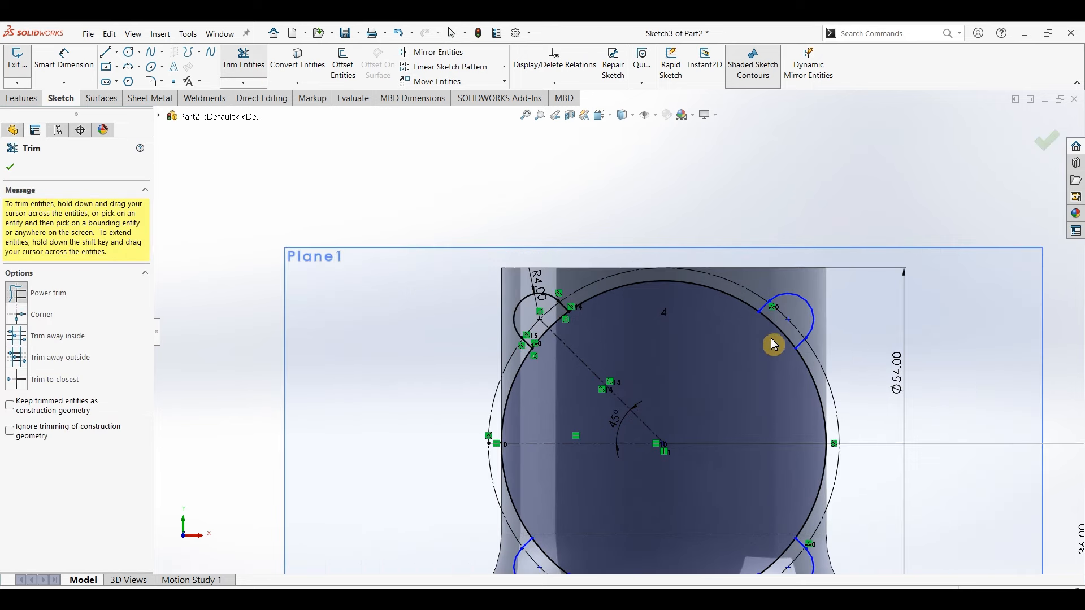
left_click(791, 338)
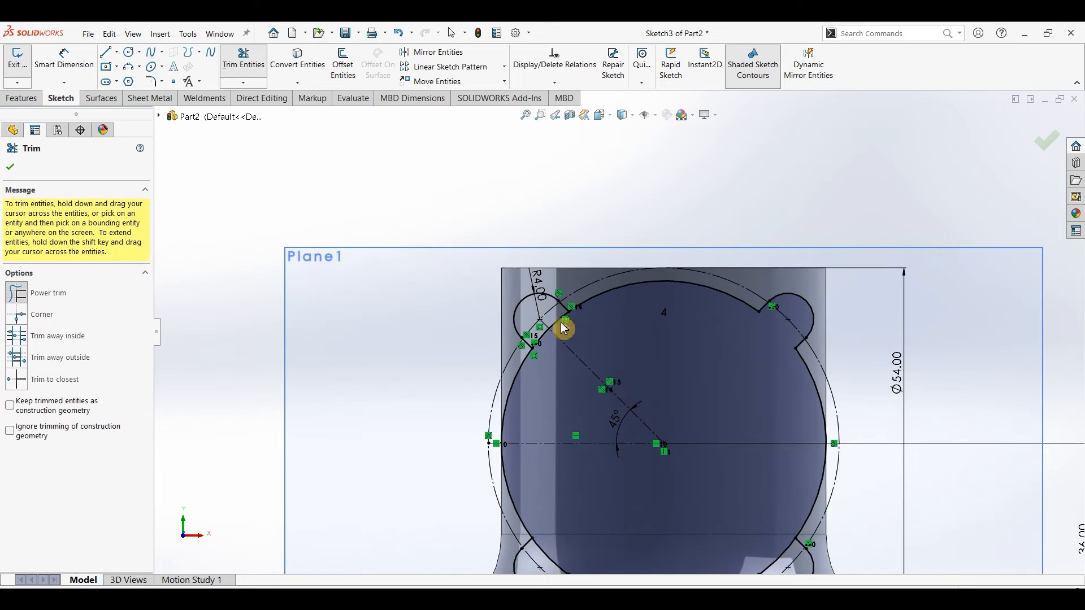
left_click(560, 331)
scroll(539, 347, "up", 2)
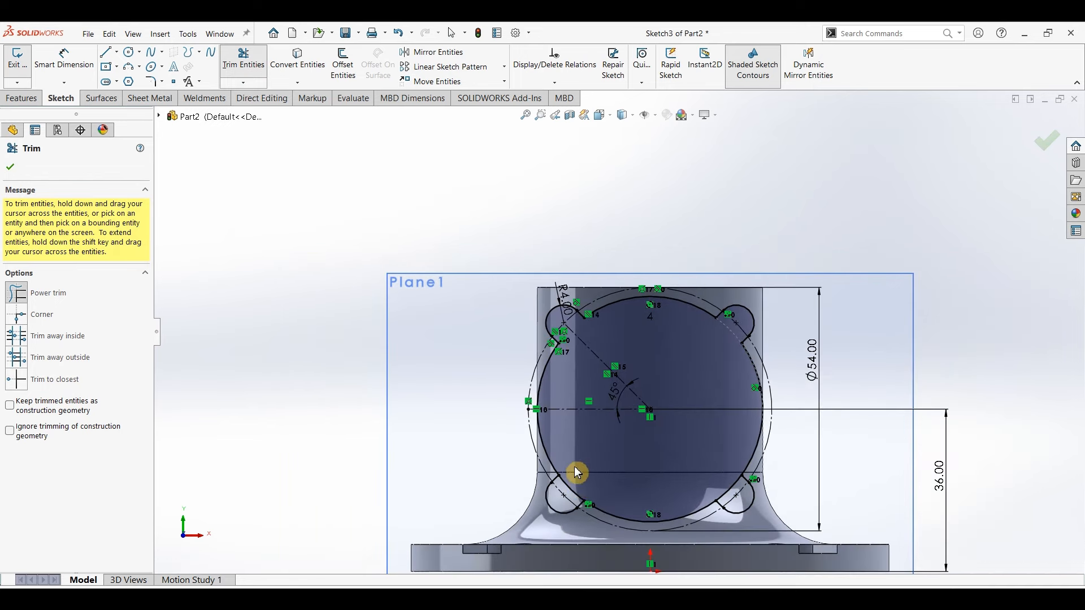
left_click(575, 495)
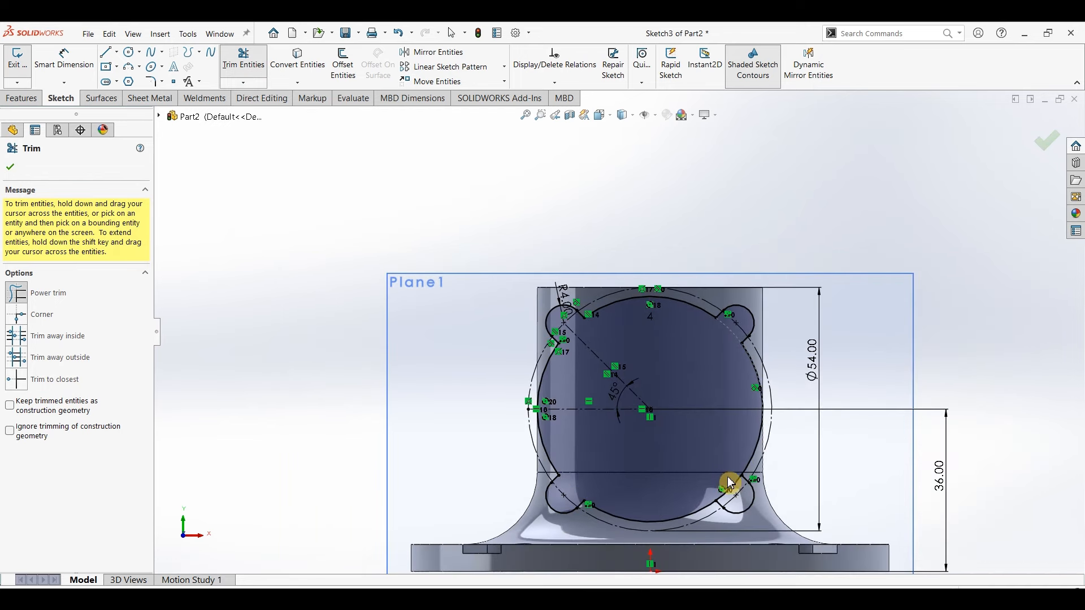
left_click(738, 495)
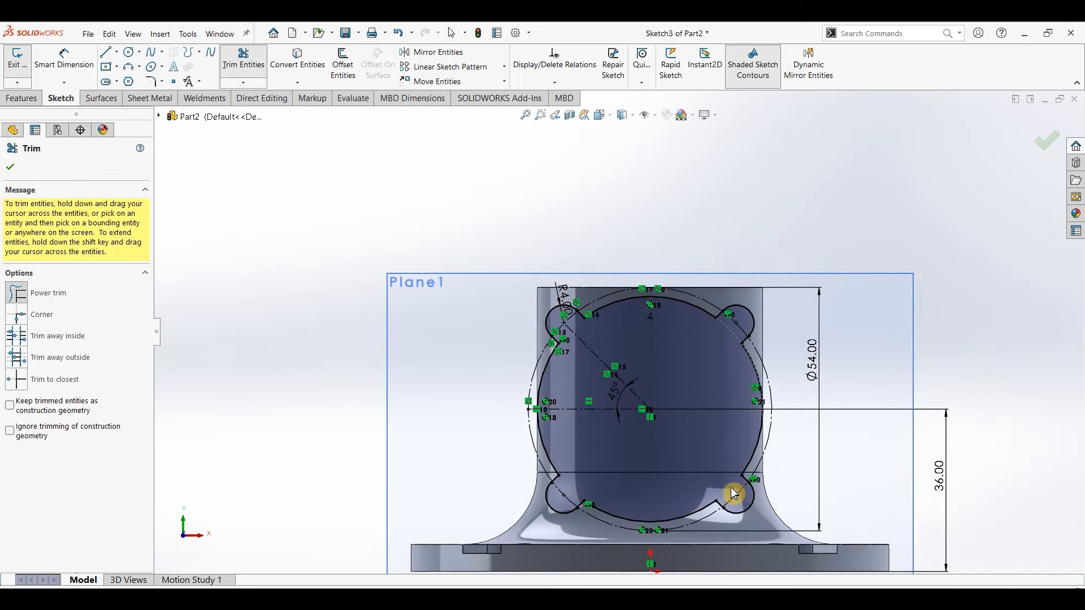
left_click(19, 173)
- Extrude the lugged boss profile toward the vertical cylinder with the Up To Next end condition and merged result
left_click(36, 99)
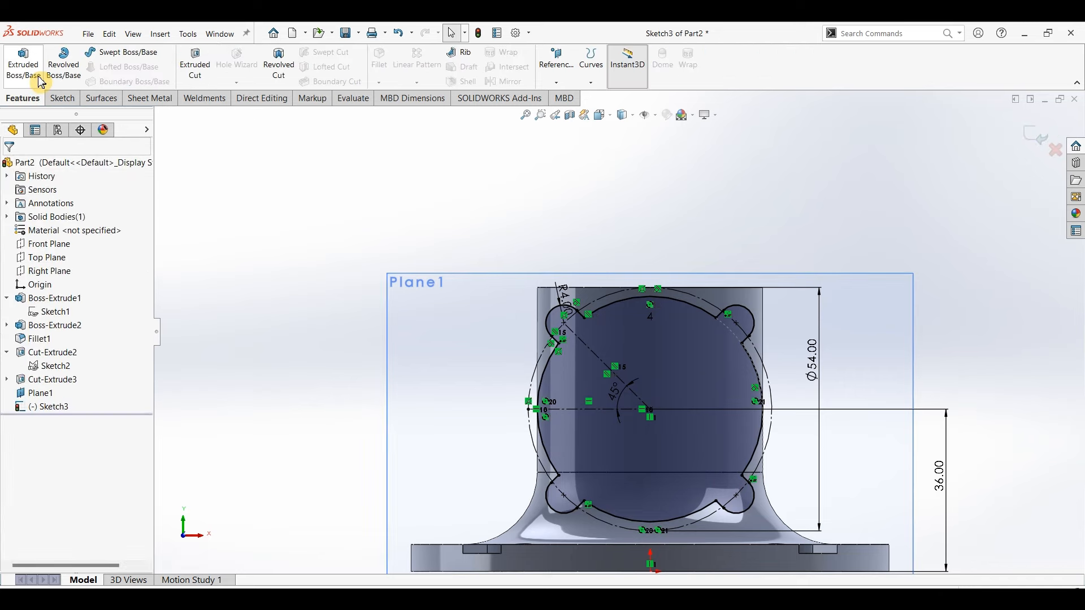
left_click(41, 83)
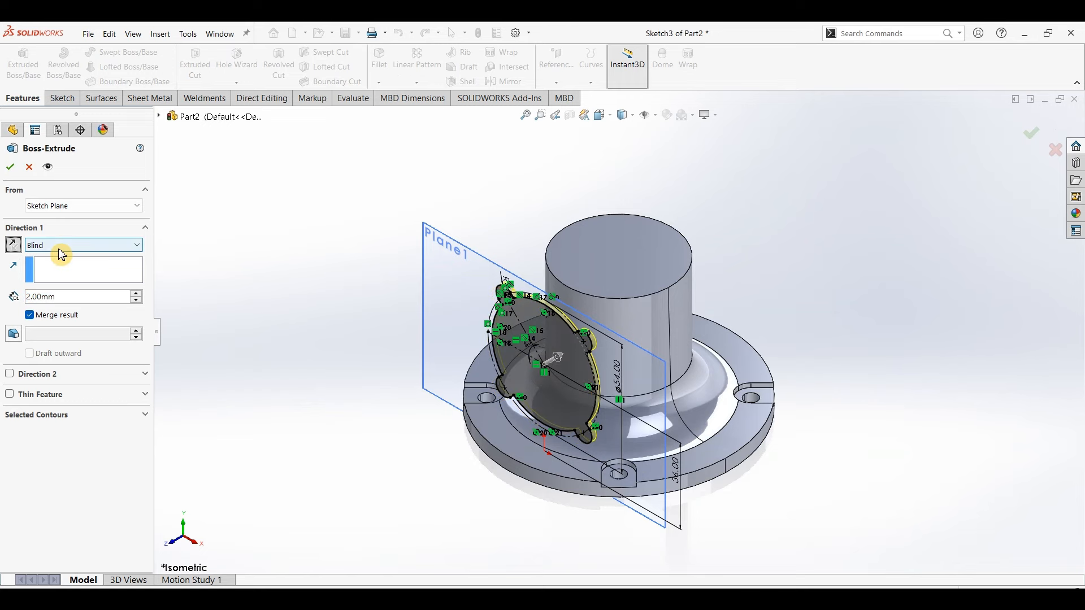
left_click(59, 246)
left_click(45, 277)
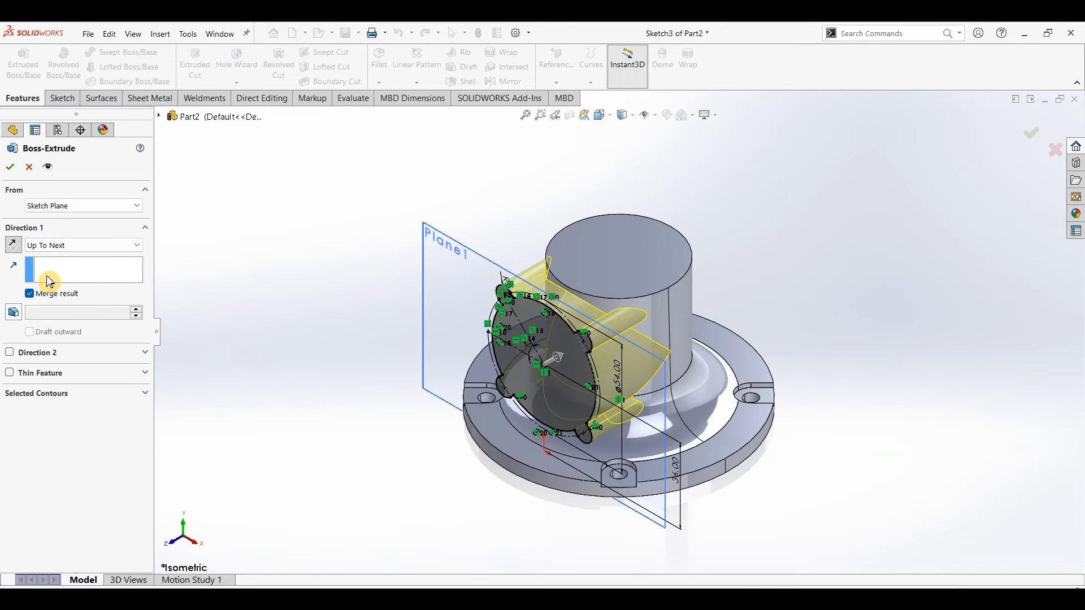
middle_click_drag(787, 407, 687, 328)
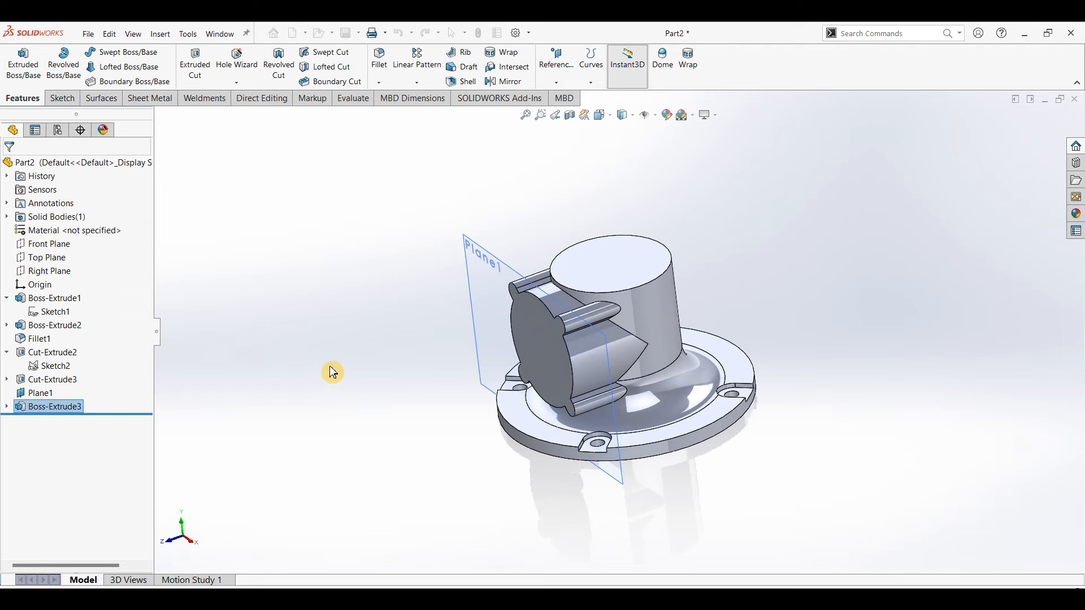
- Hide the offset plane Plane1 and return the model to the isometric view
left_click(476, 259)
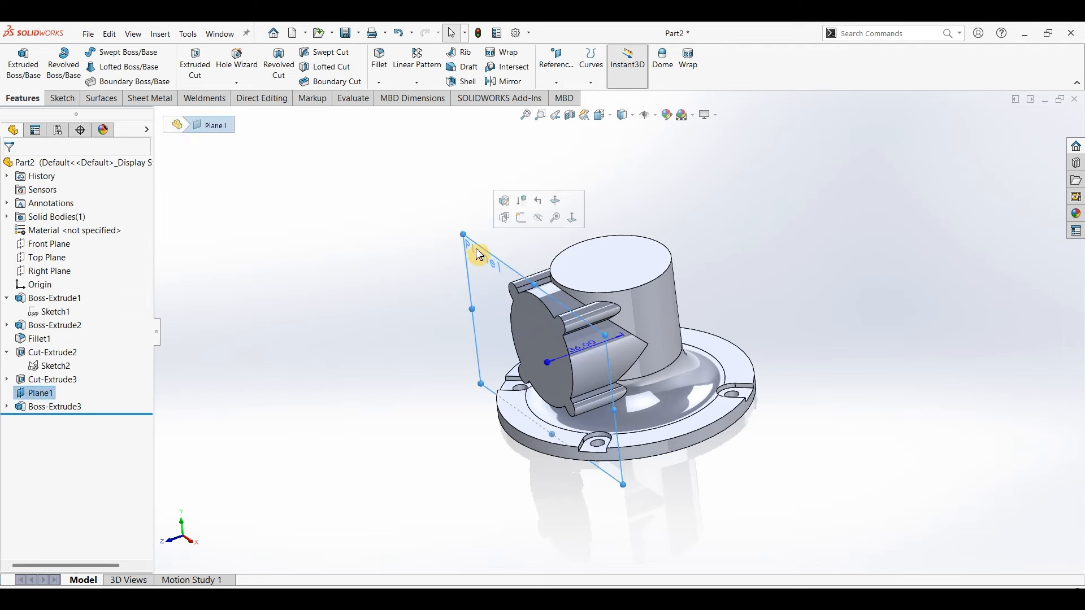
left_click(538, 219)
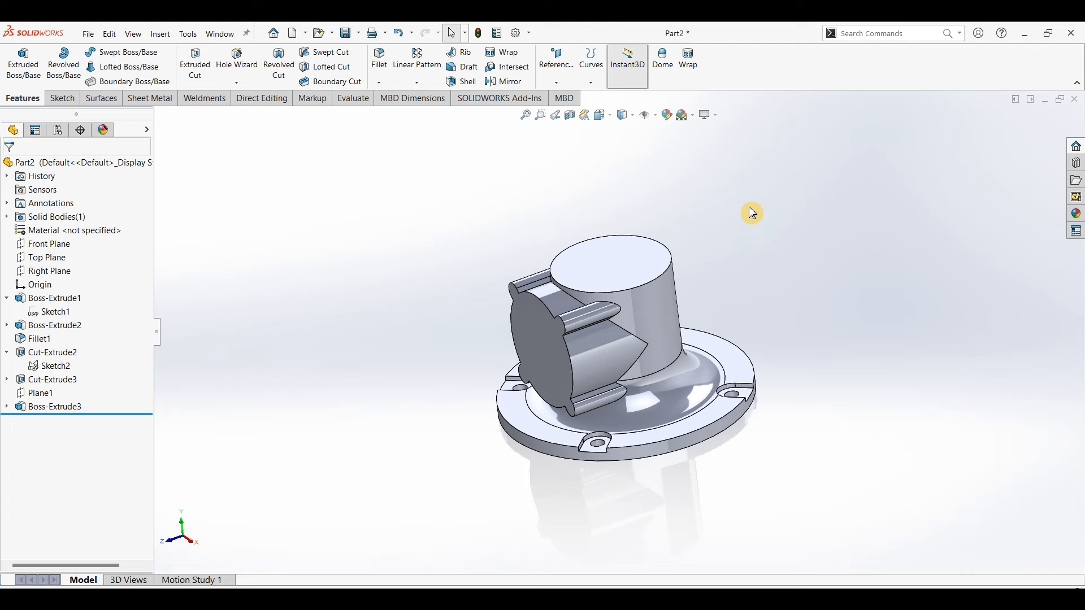
key("ctrl+7")
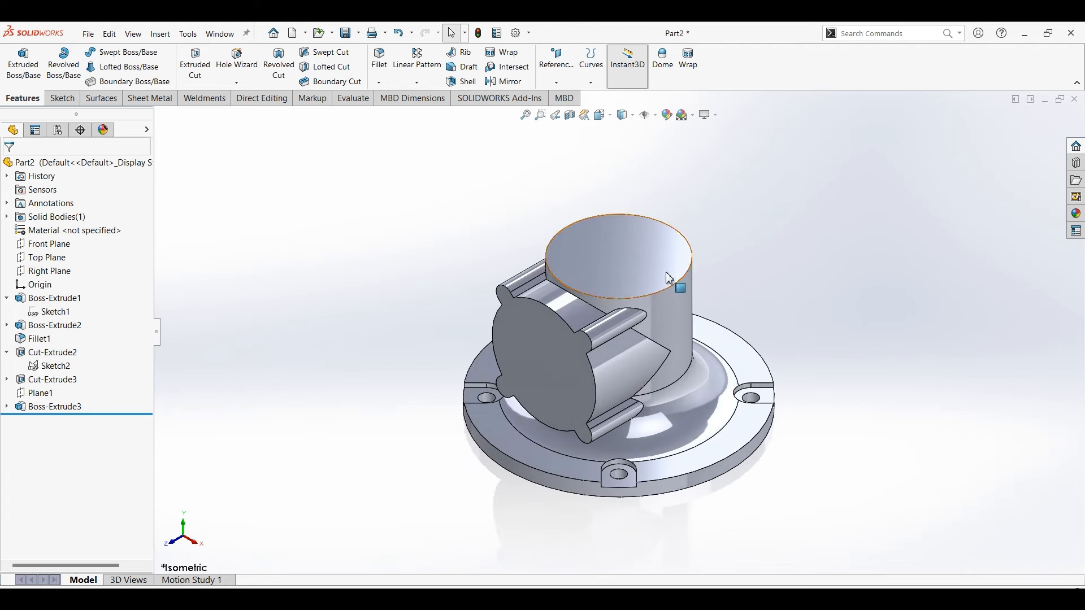
left_click(710, 228)
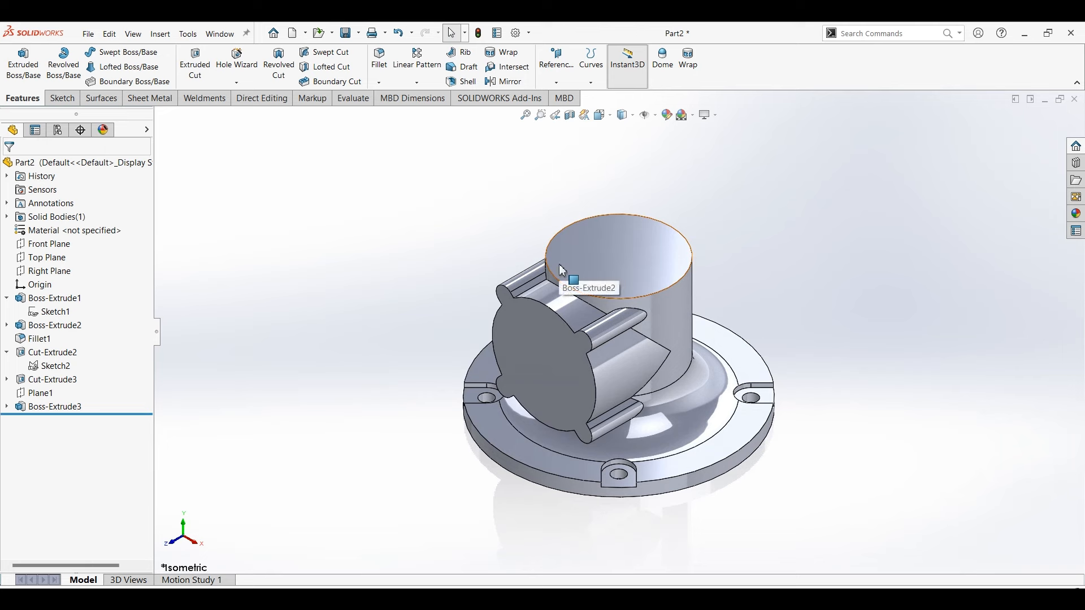
left_click(539, 270)
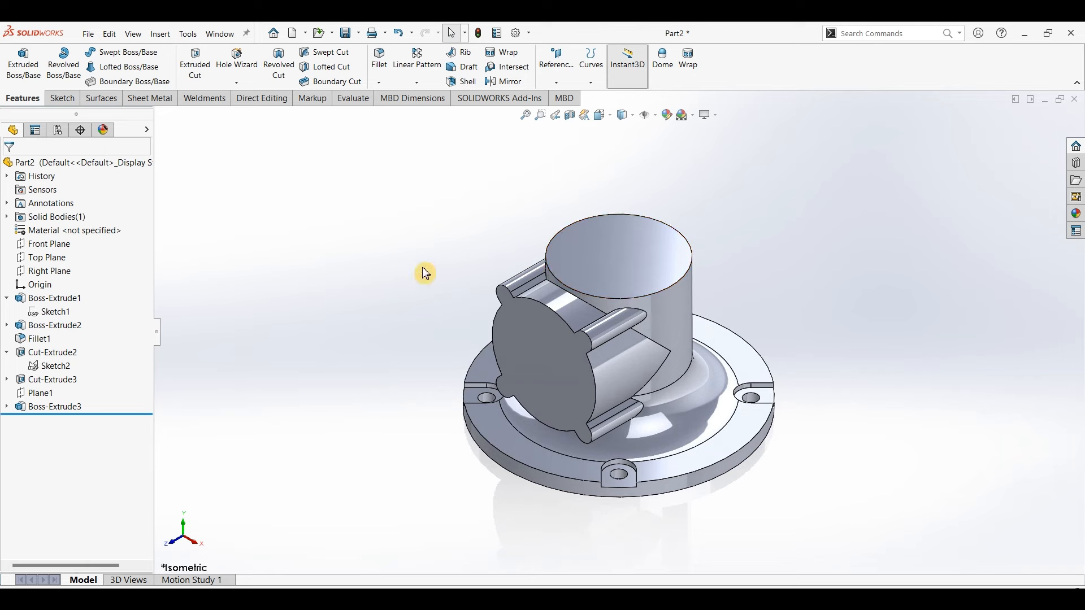
- Start a sketch on the Right Plane and draw a horizontal line about 18 mm long from the cylinder's axis along its top edge
left_click(50, 277)
left_click(62, 98)
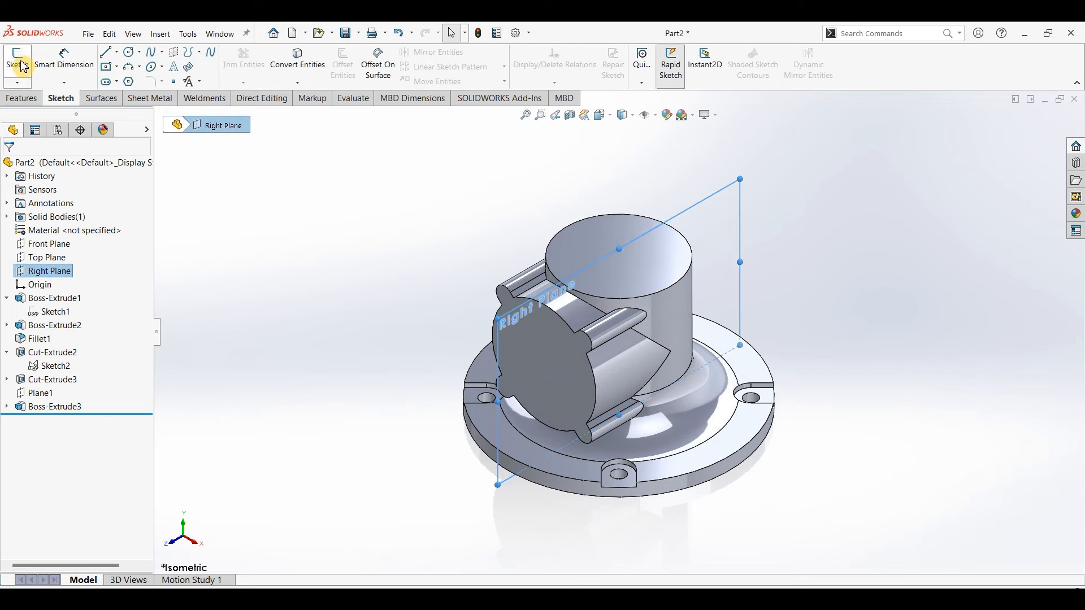
left_click(17, 58)
left_click(106, 52)
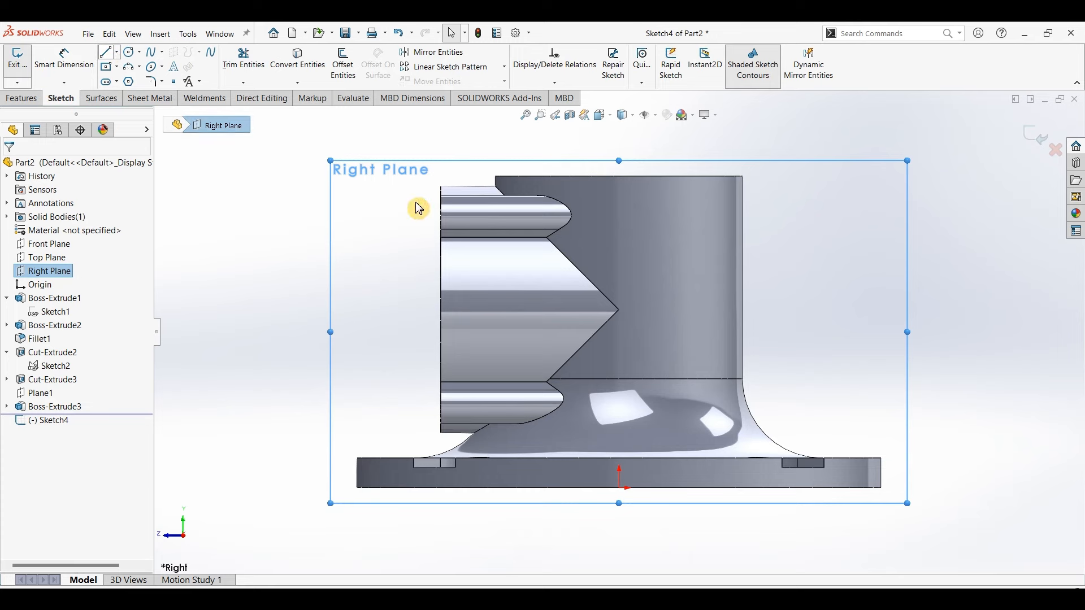
left_click(618, 175)
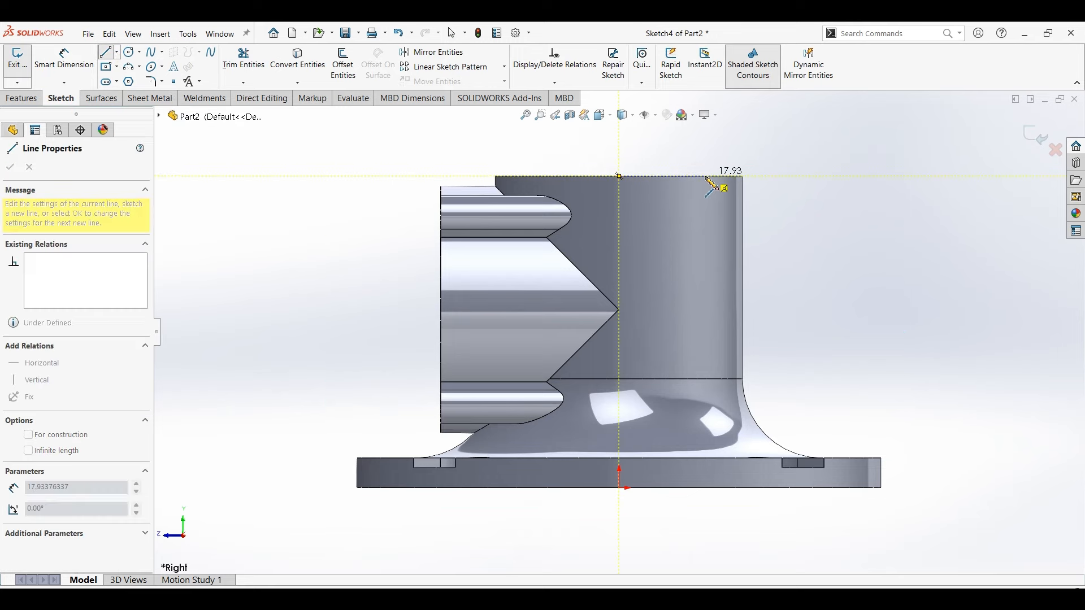
left_click(705, 177)
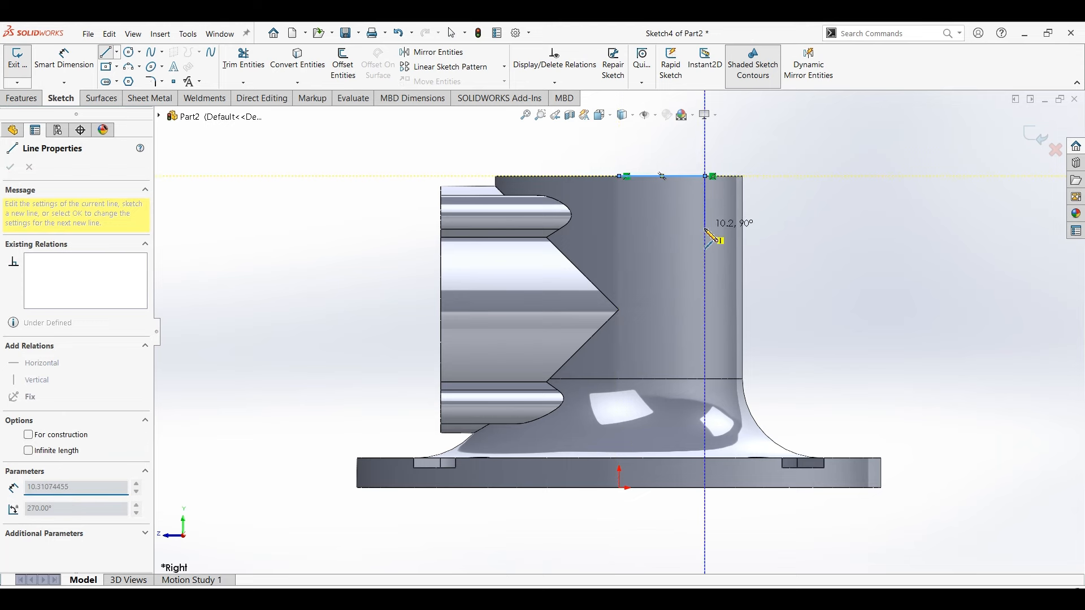
- Complete the closed stepped half-profile from the top line down to the origin, with a top step about 10.5 mm high and a base about 23 mm wide
left_click(679, 238)
left_click(658, 229)
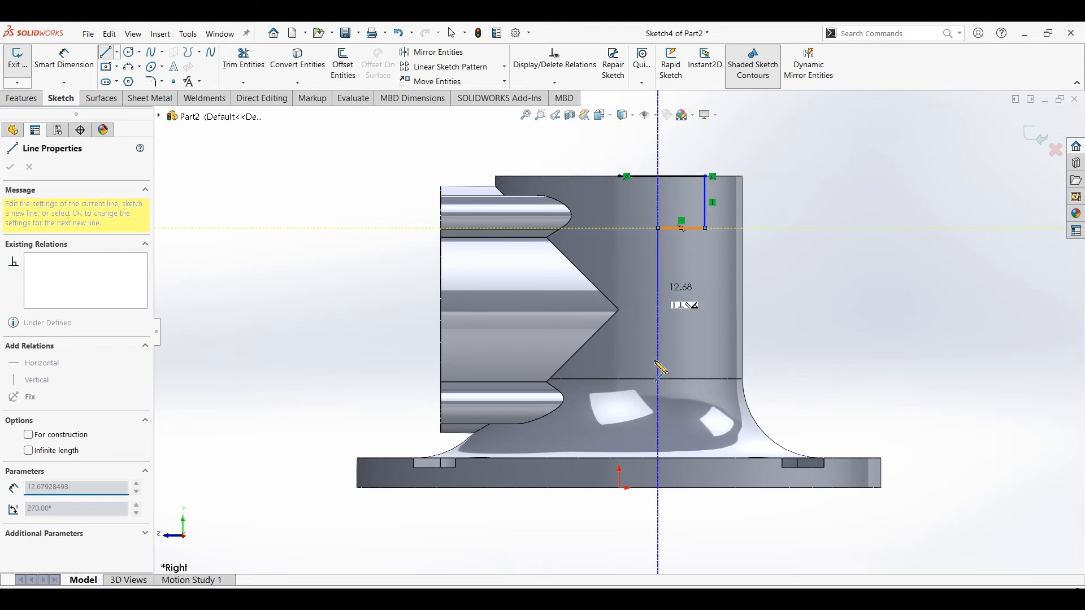
left_click(674, 441)
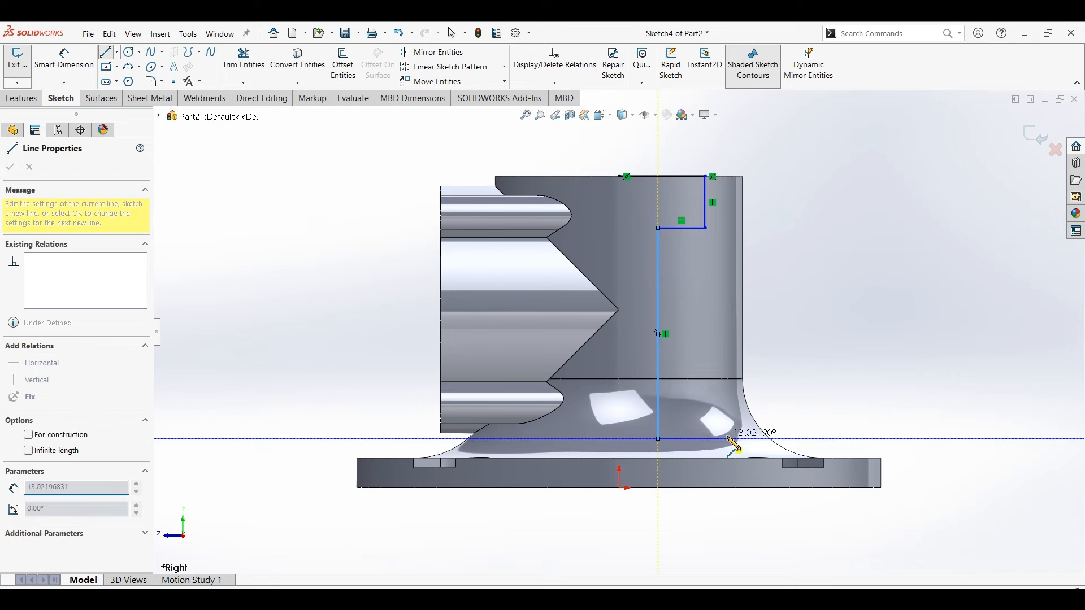
left_click(734, 441)
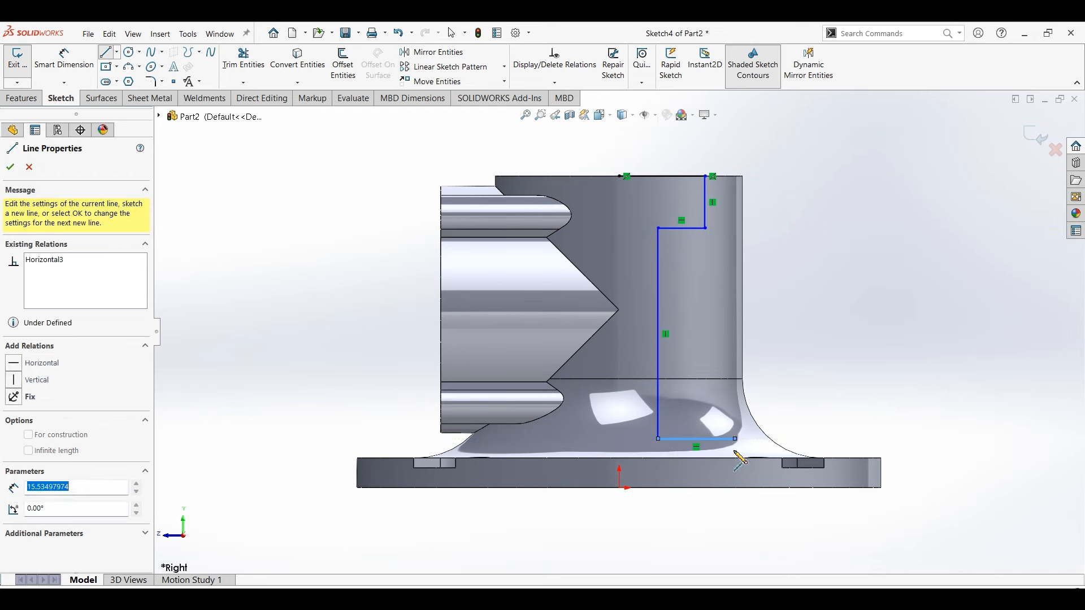
left_click(618, 487)
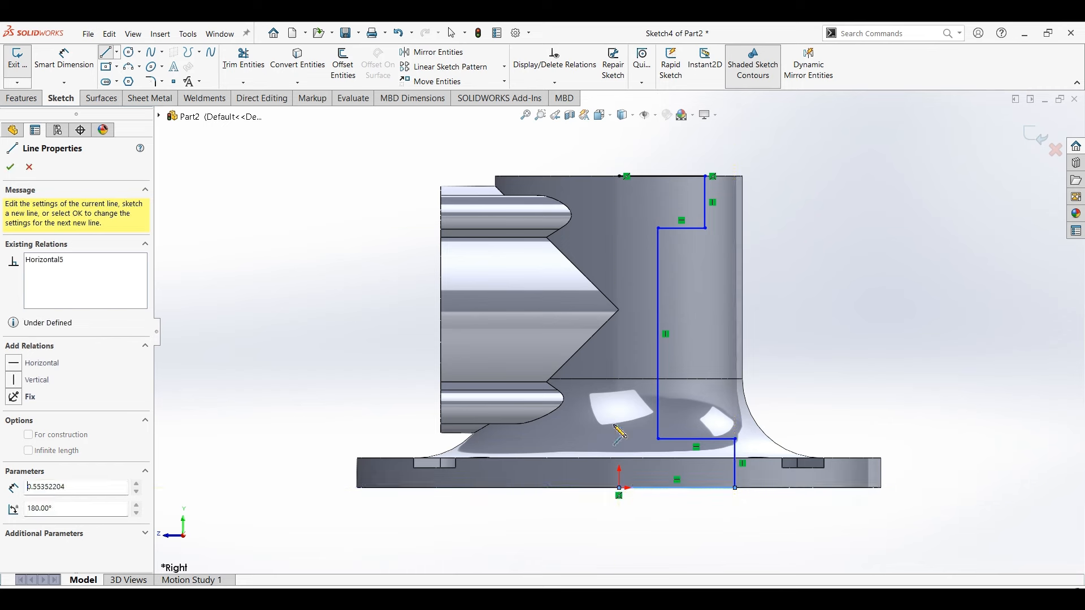
left_click(619, 177)
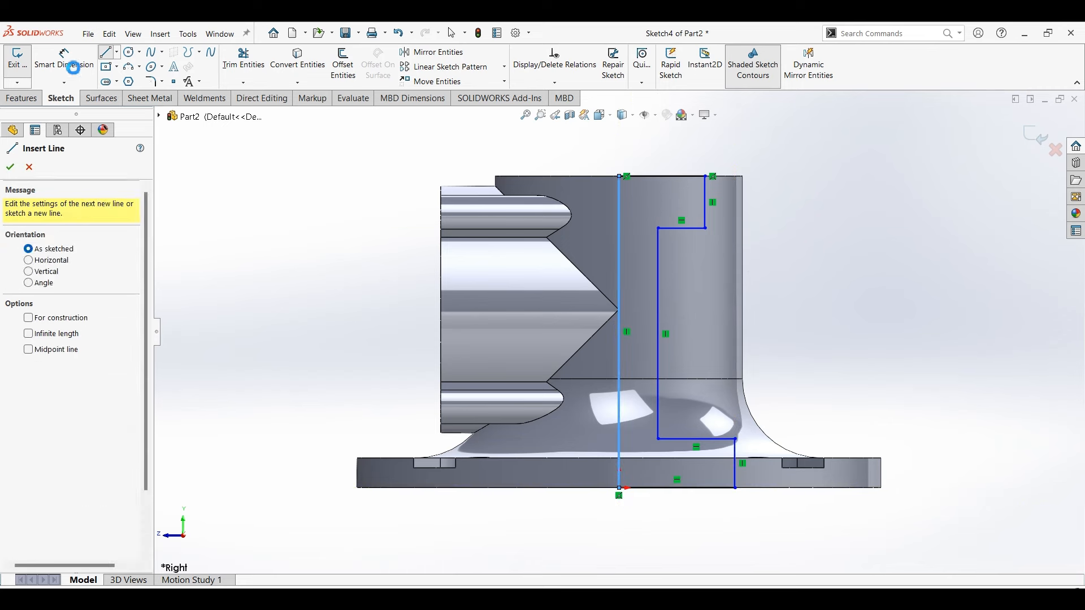
- Dimension the profile's top horizontal line as 15 mm
left_click(64, 59)
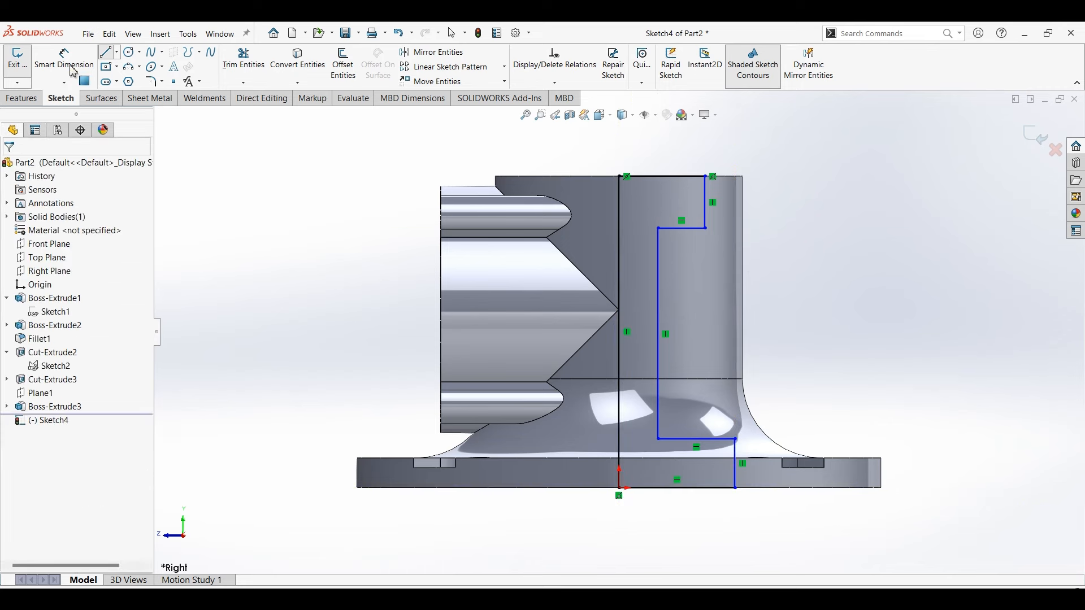
left_click(676, 177)
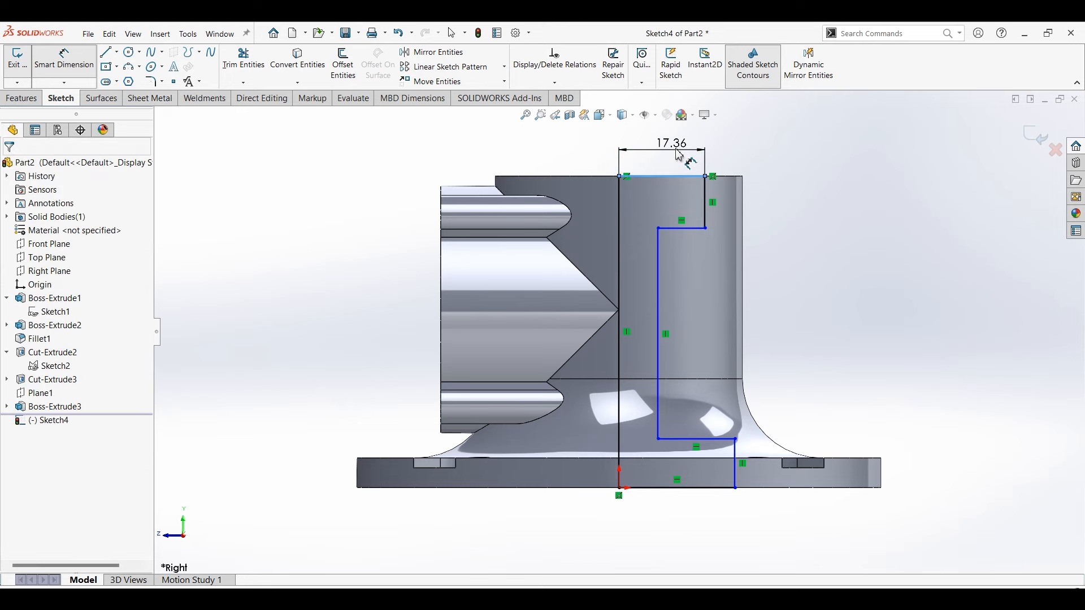
left_click(679, 155)
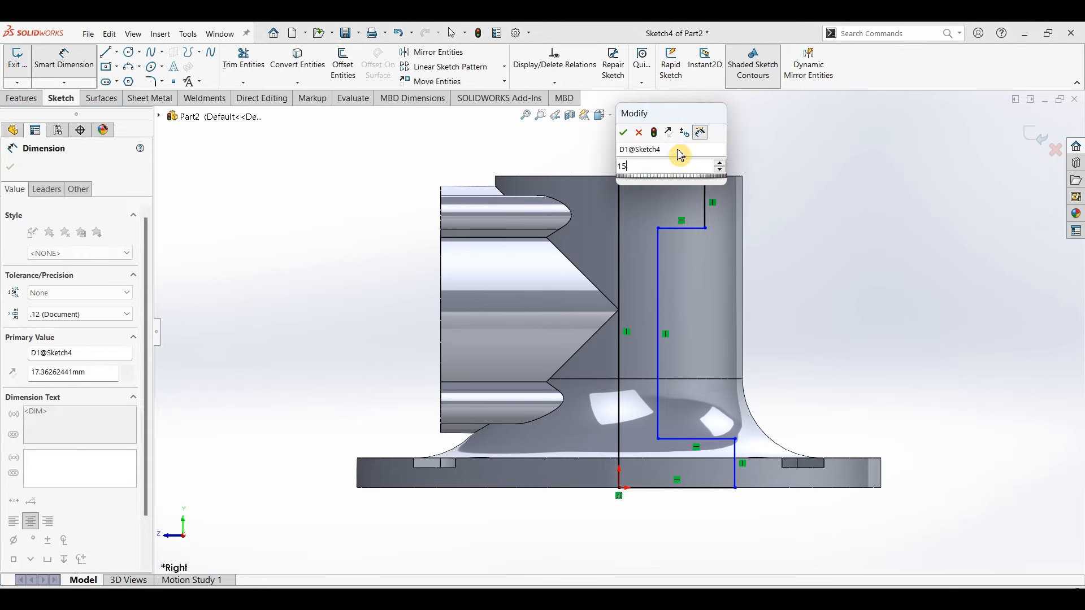
key("Return")
type("15")
key("Return")
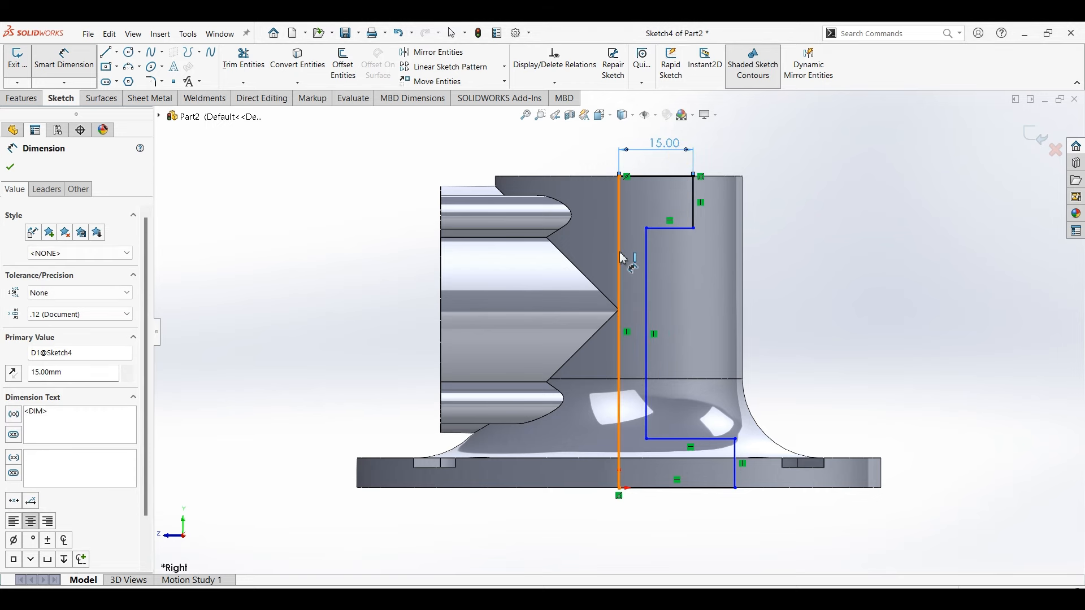
- Dimension the middle vertical line 12 mm from the centre axis and set the bottom line's width to 14 mm
left_click(649, 261)
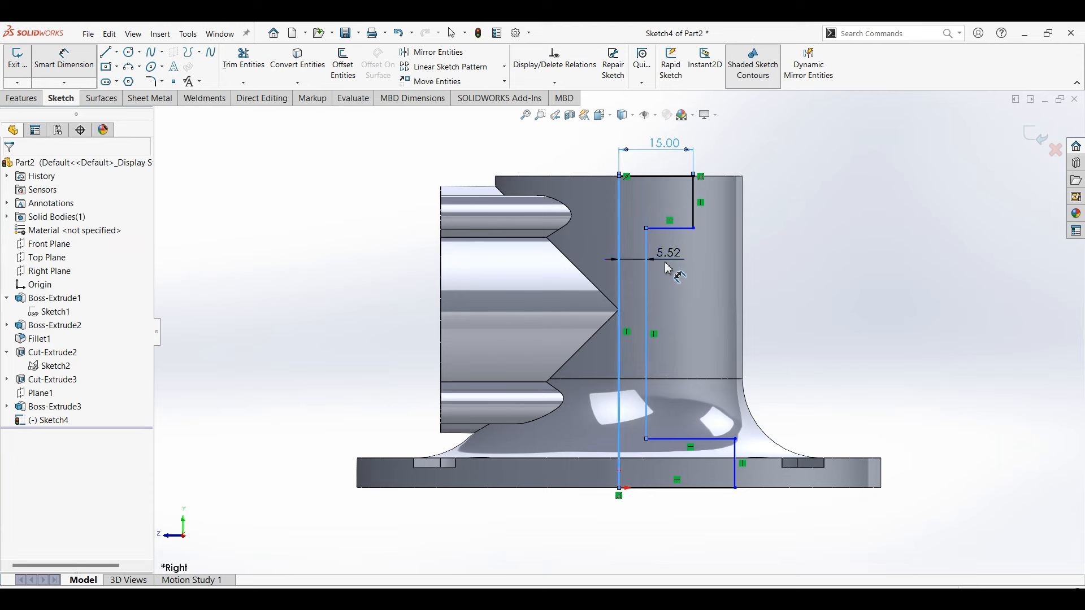
left_click(669, 269)
key("Return")
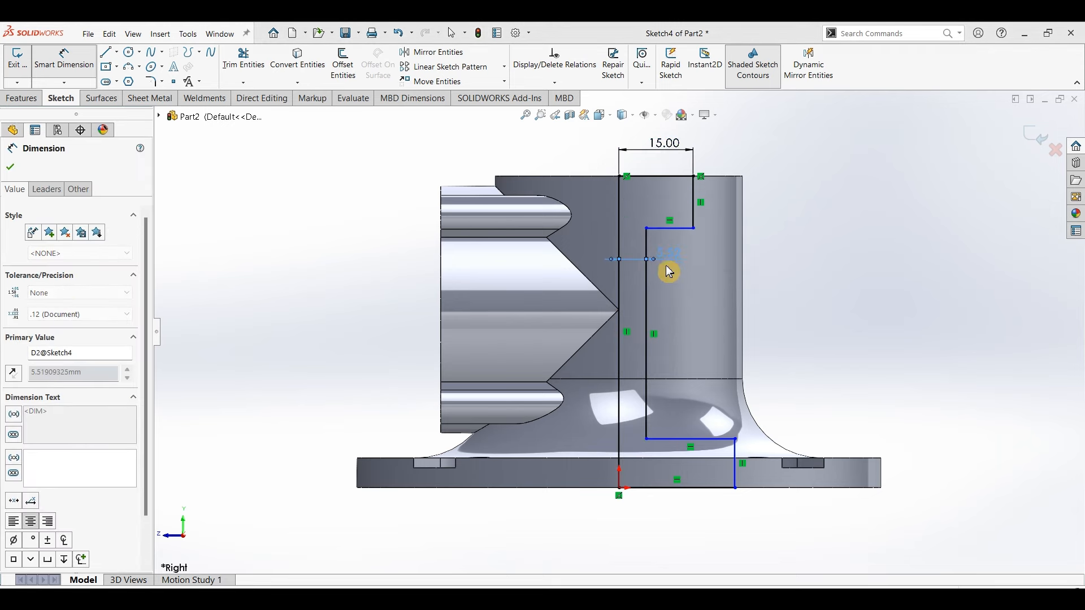
left_click(678, 488)
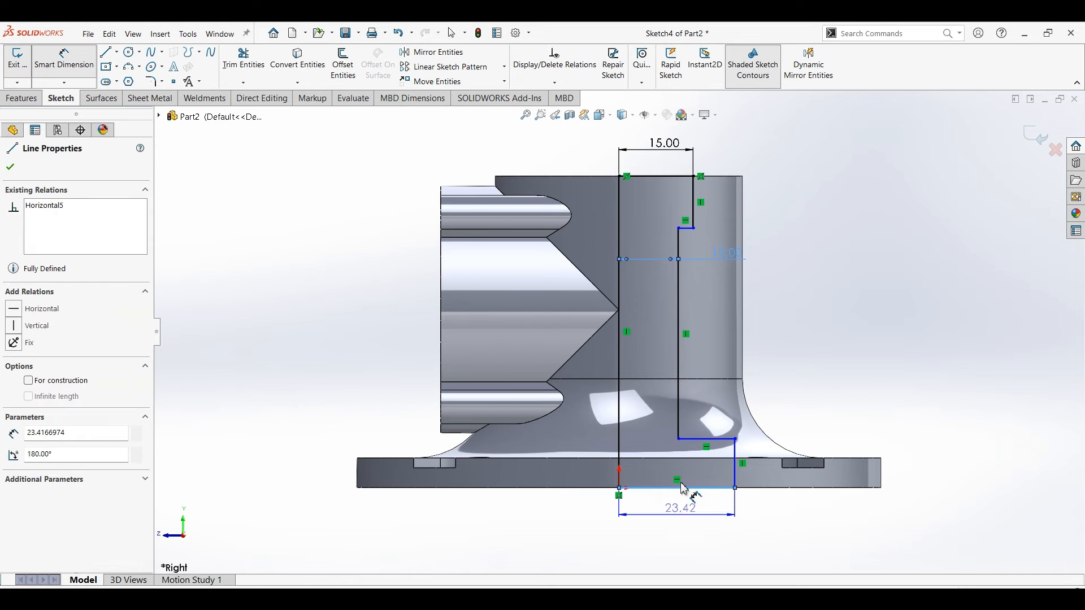
left_click(685, 488)
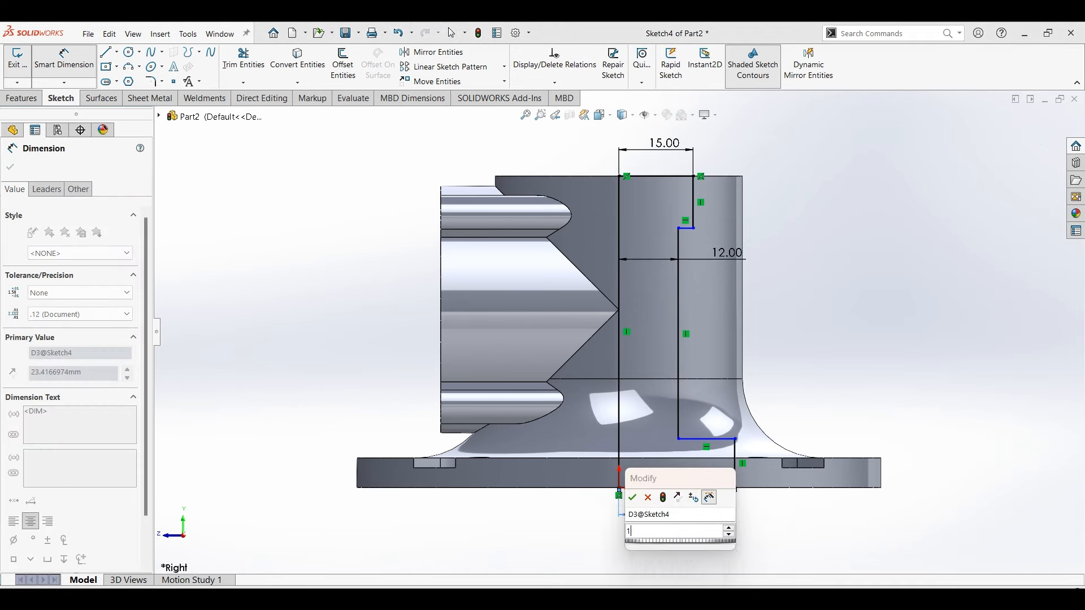
left_click(687, 489)
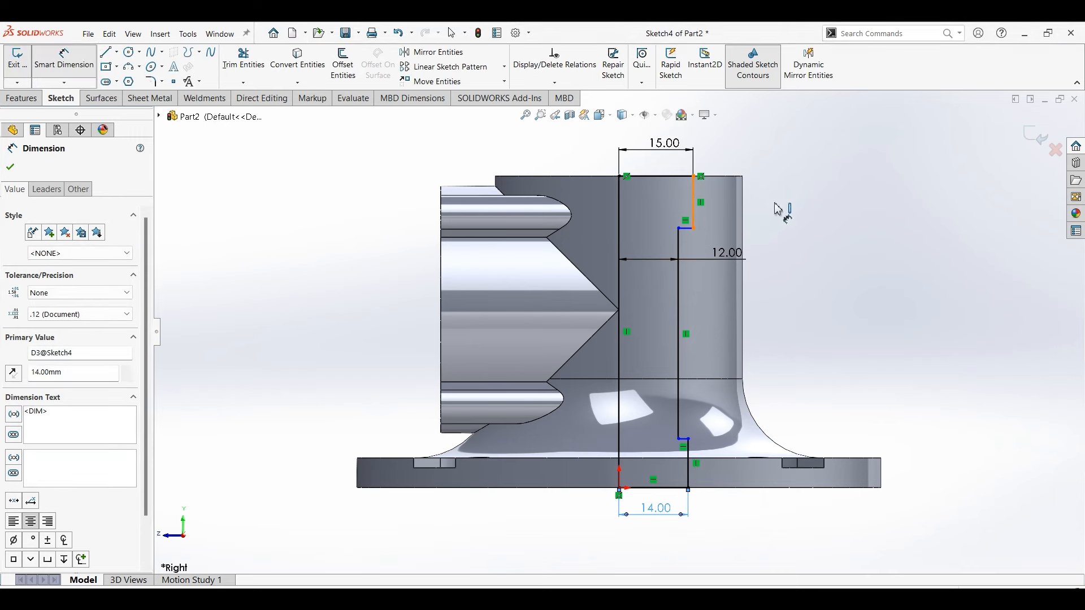
- Set the height of the profile's upper step to 10 mm and of its lower step to 8 mm
left_click(798, 218)
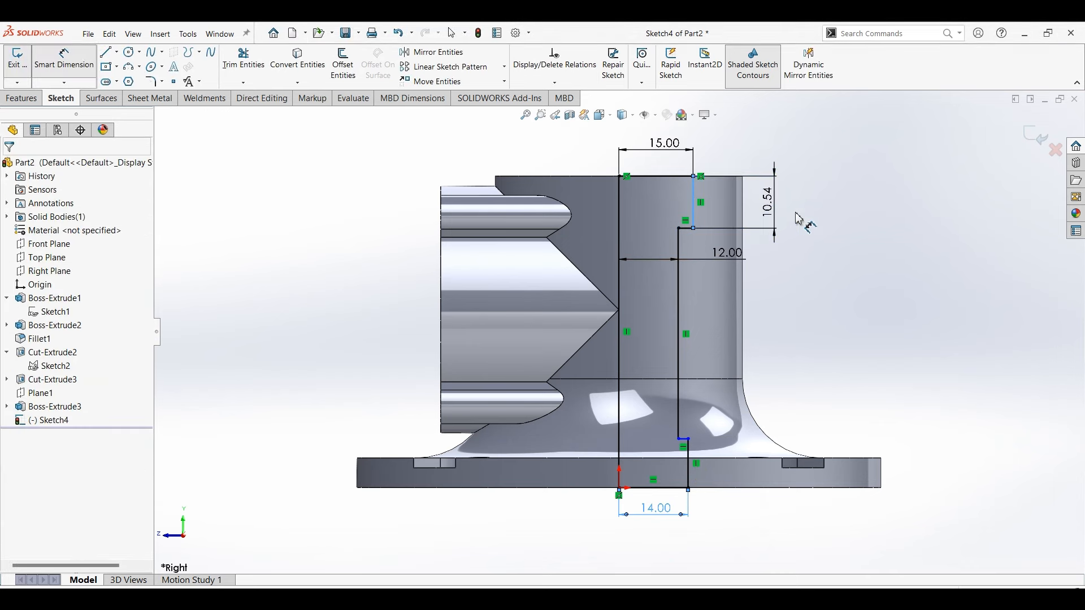
type("10")
left_click(799, 215)
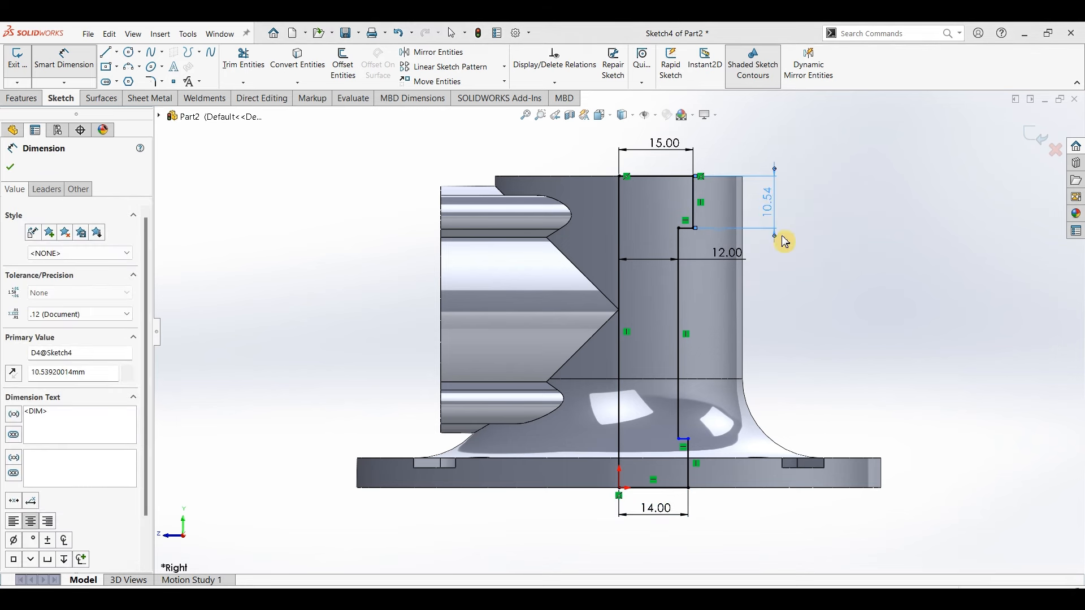
left_click(722, 466)
left_click(721, 460)
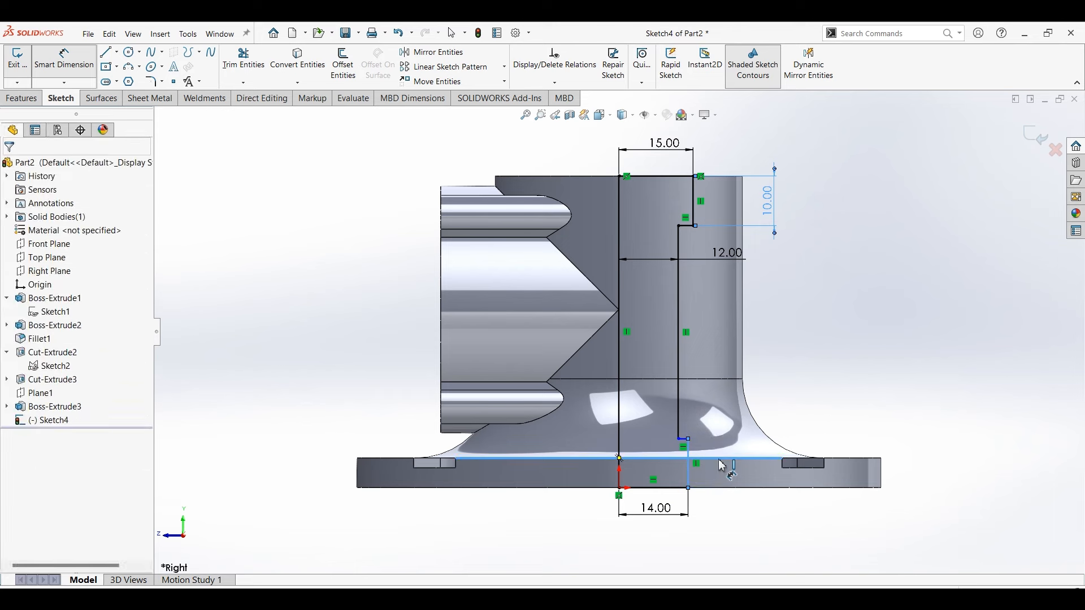
key("Escape")
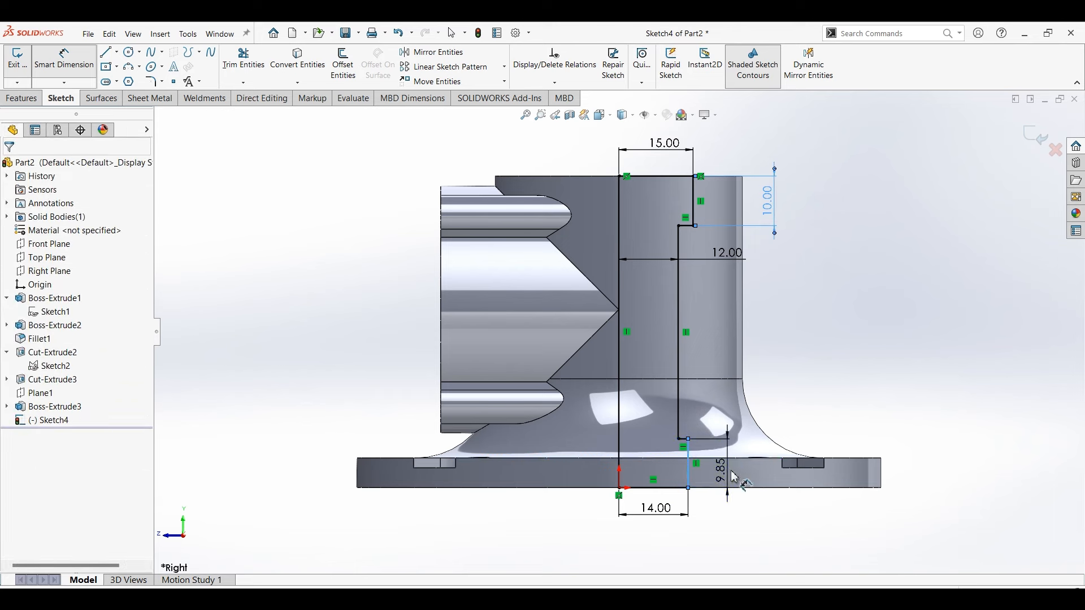
left_click(734, 477)
type("8")
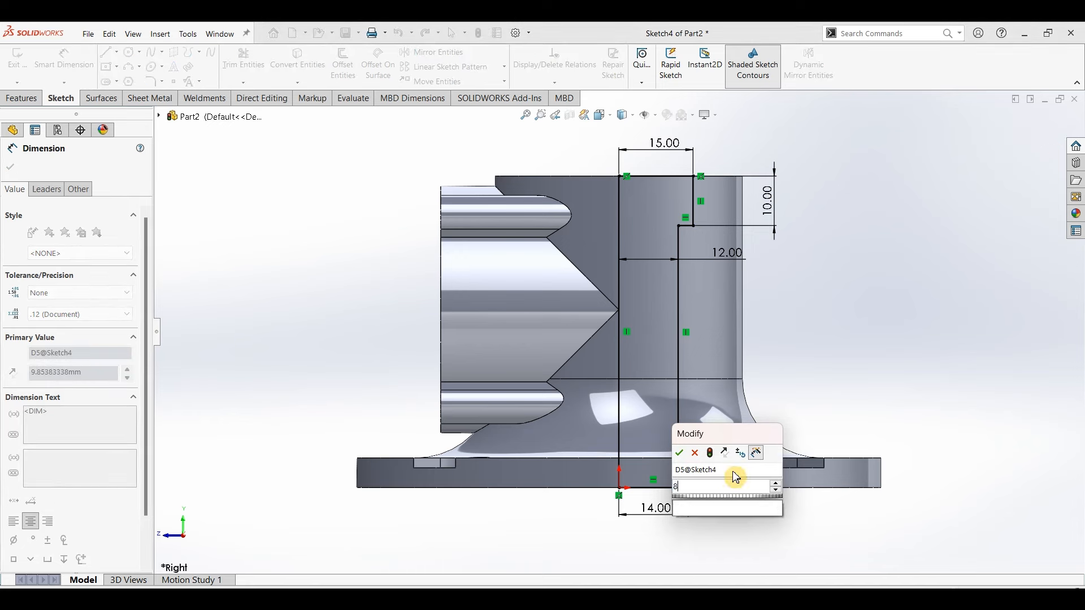
key("Return")
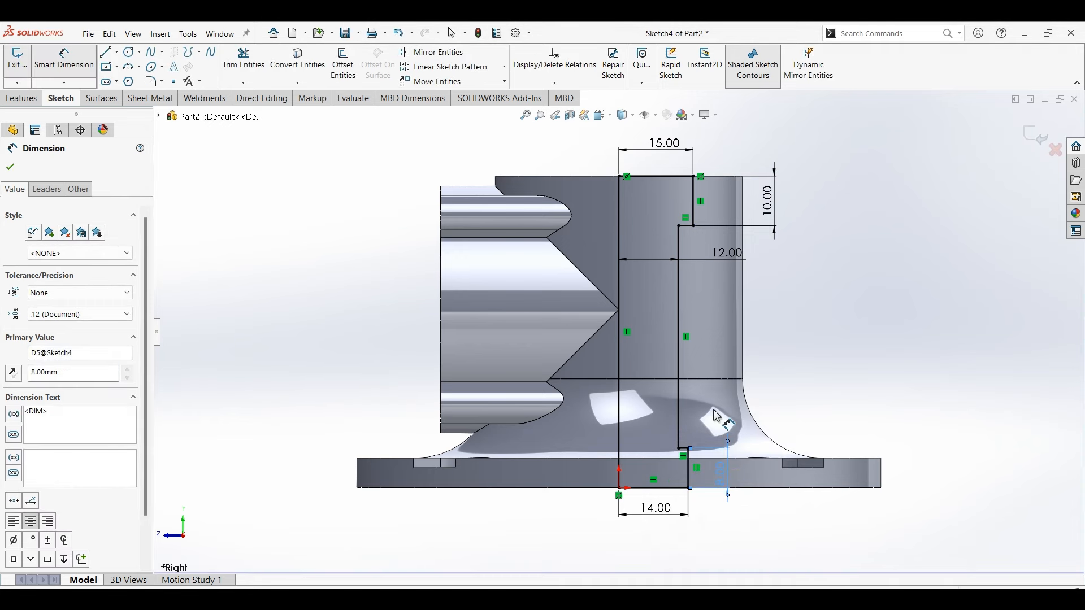
- Cut the stepped bore through the cylinder by revolving the profile 360° about its vertical centre line
left_click(34, 105)
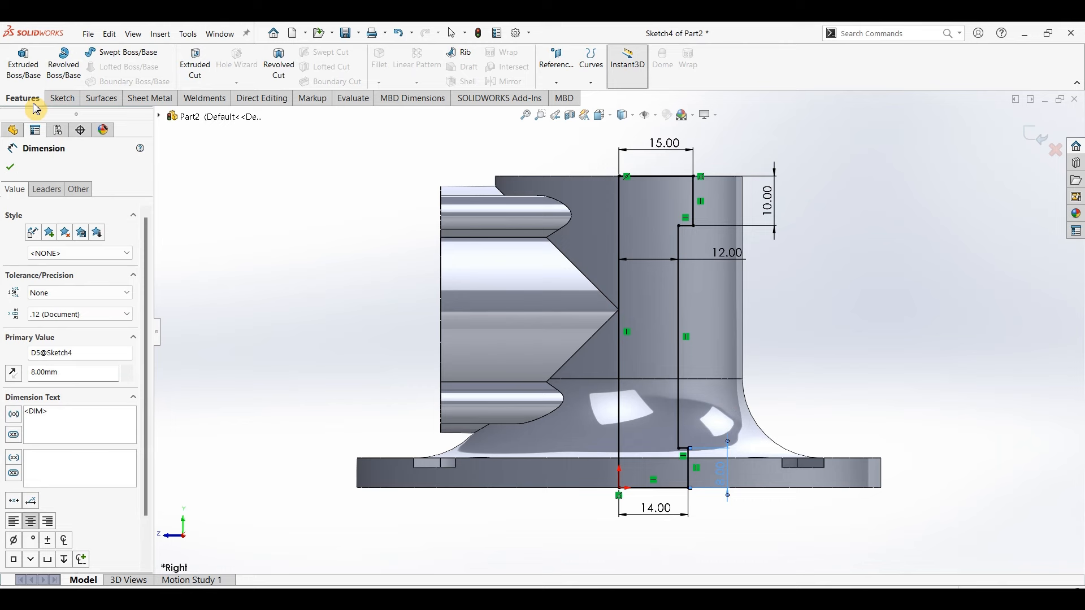
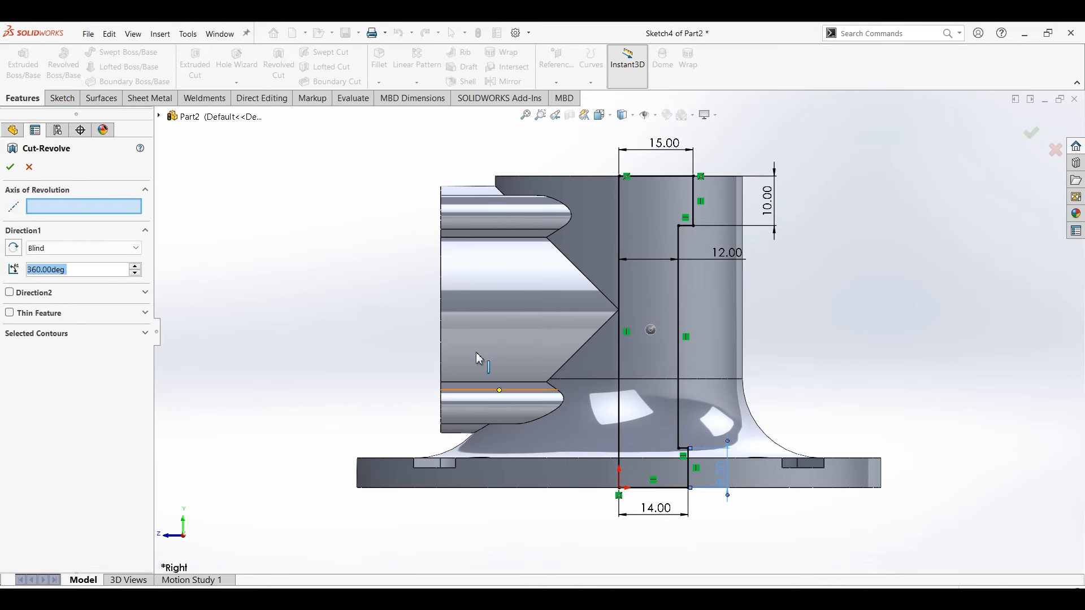
left_click(620, 225)
middle_click_drag(387, 209, 294, 237)
left_click(10, 167)
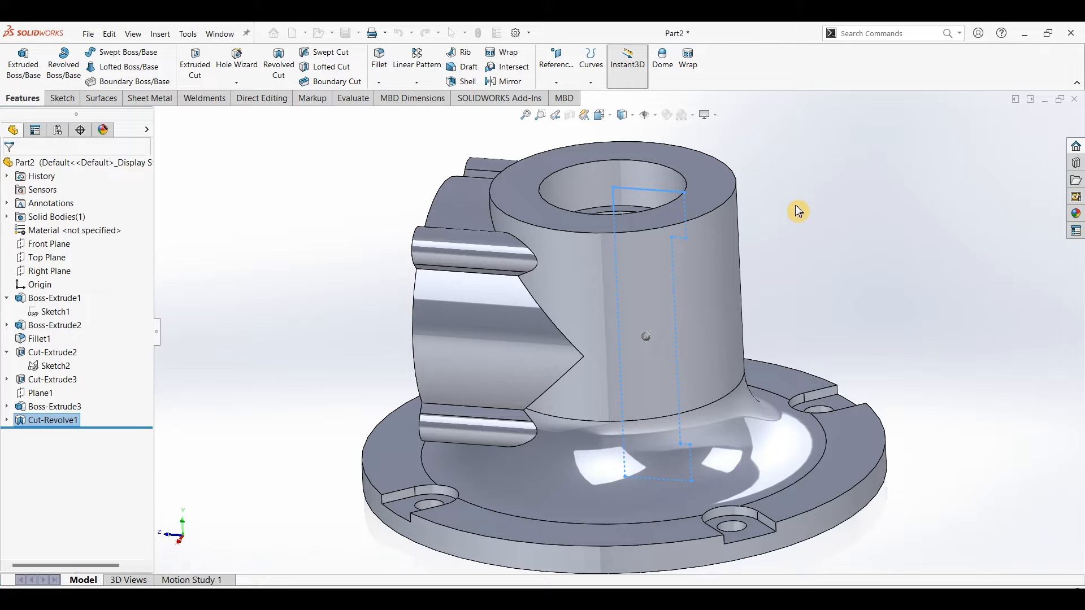
- Start a new sketch on the Right Plane
middle_click_drag(805, 290, 852, 193)
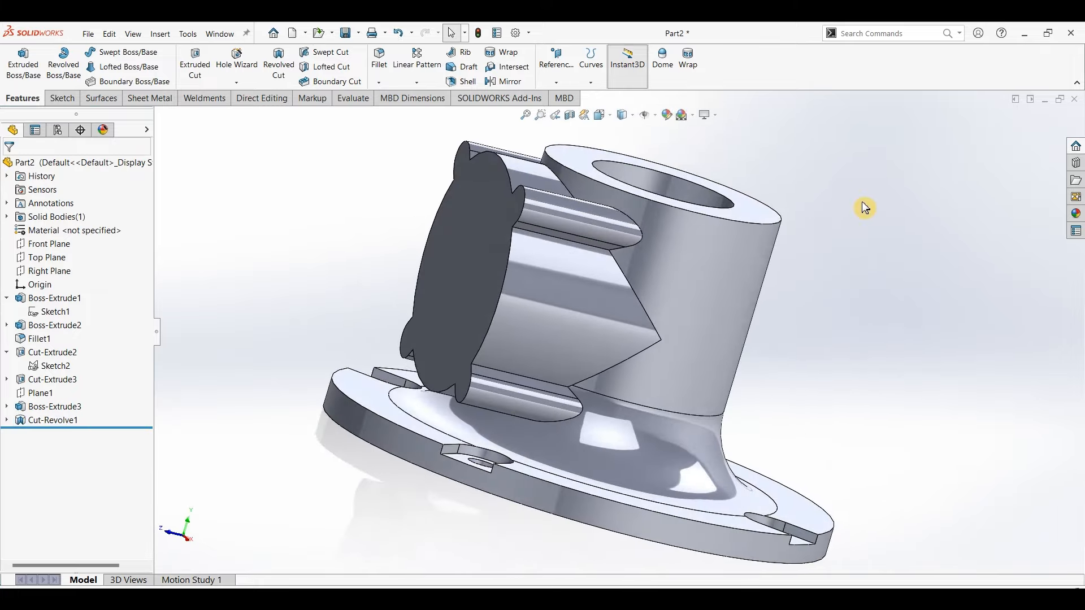
key("ctrl+7")
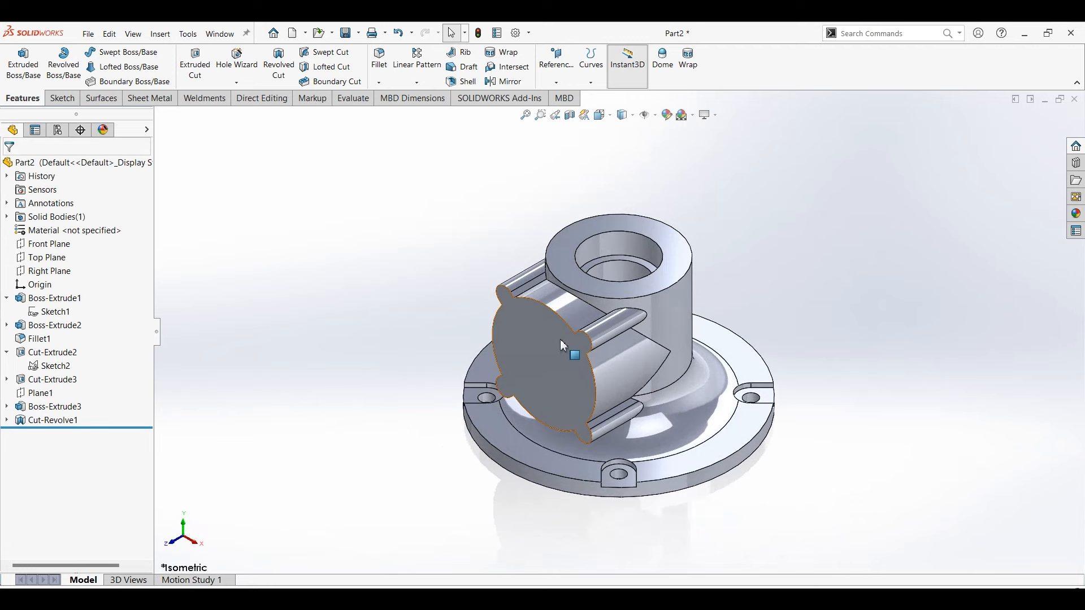
left_click(398, 305)
left_click(49, 277)
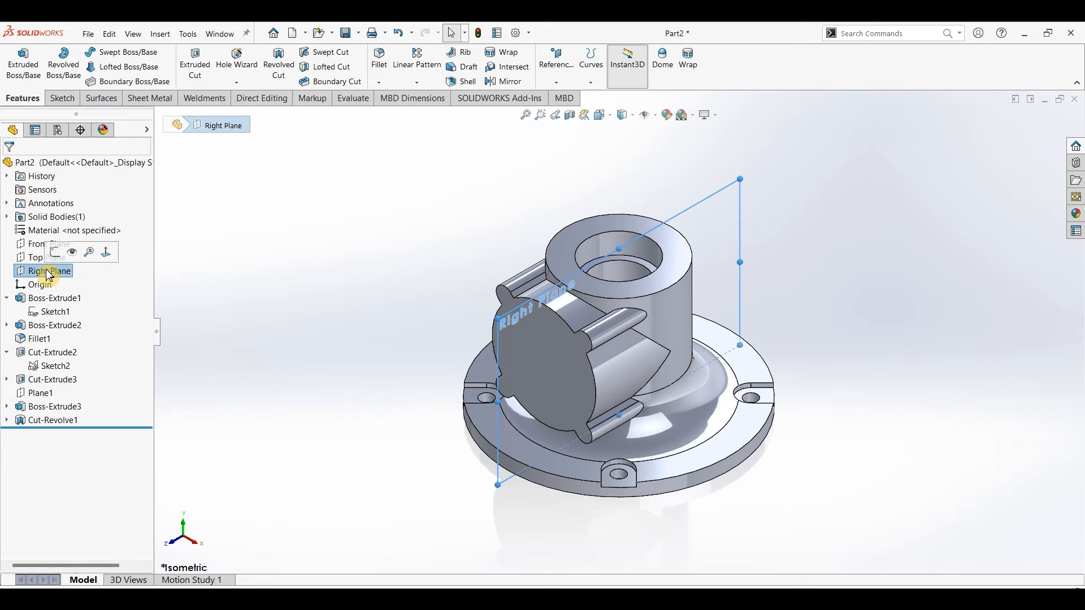
left_click(62, 98)
left_click(23, 67)
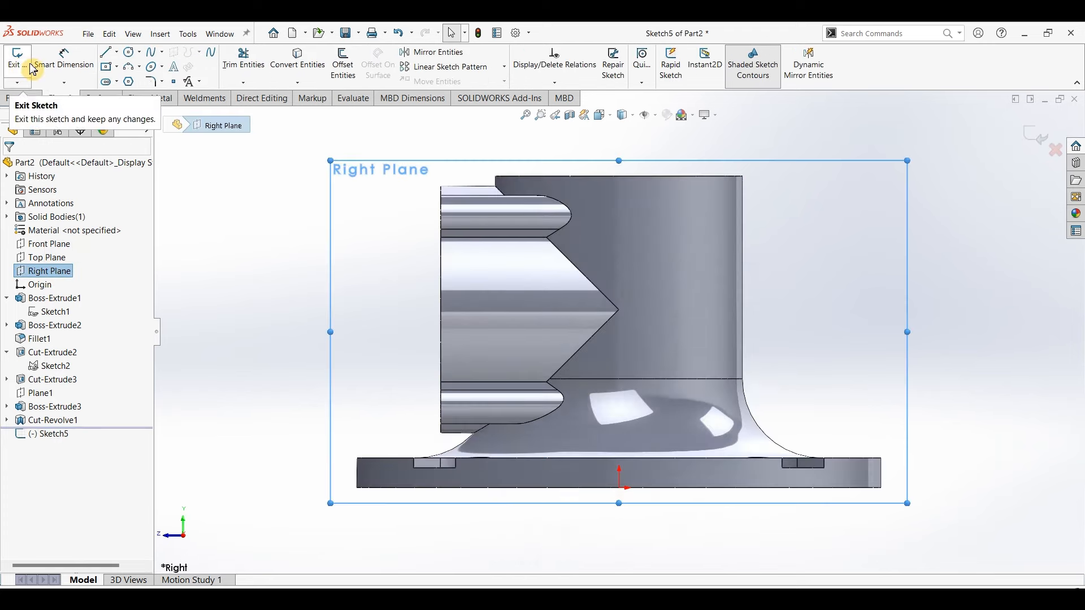
- Sketch a closed stepped profile about 21 mm long and 23 mm high, starting from the side boss's outer face
left_click(106, 52)
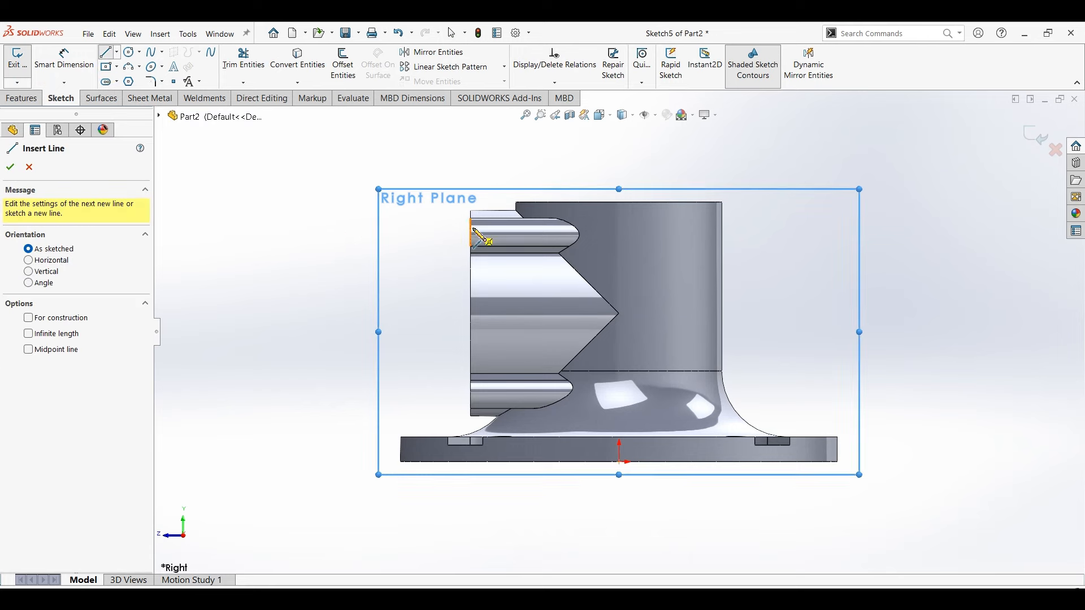
scroll(474, 230, "down", 3)
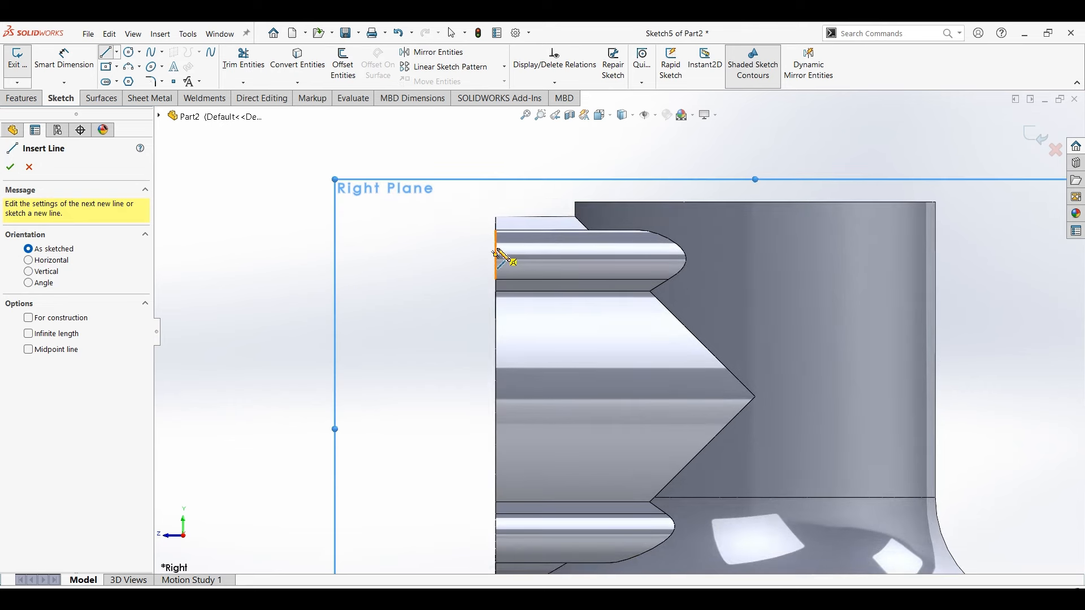
left_click(496, 254)
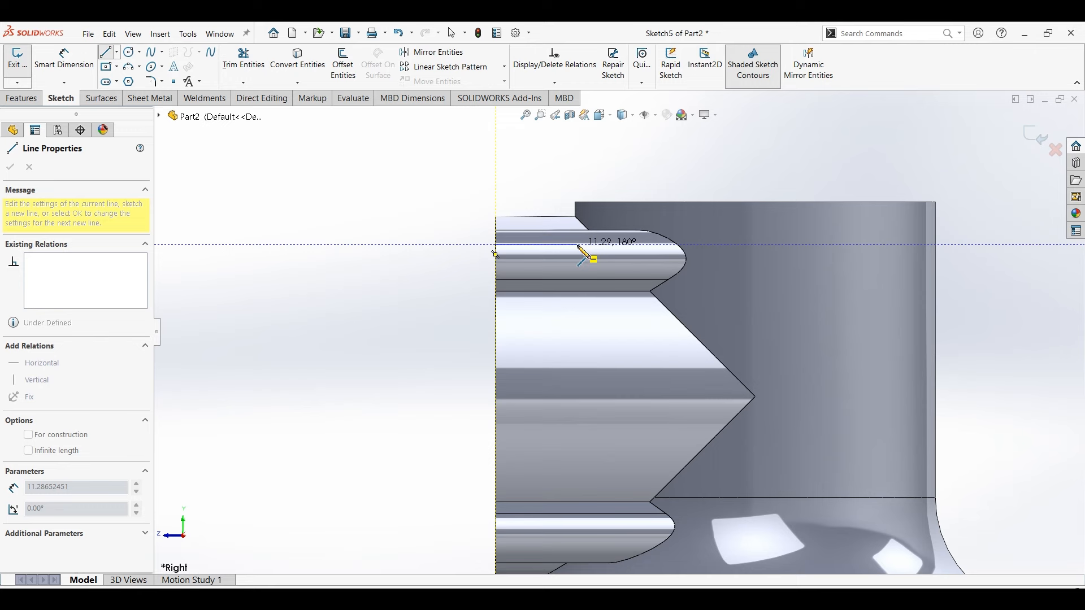
left_click(577, 245)
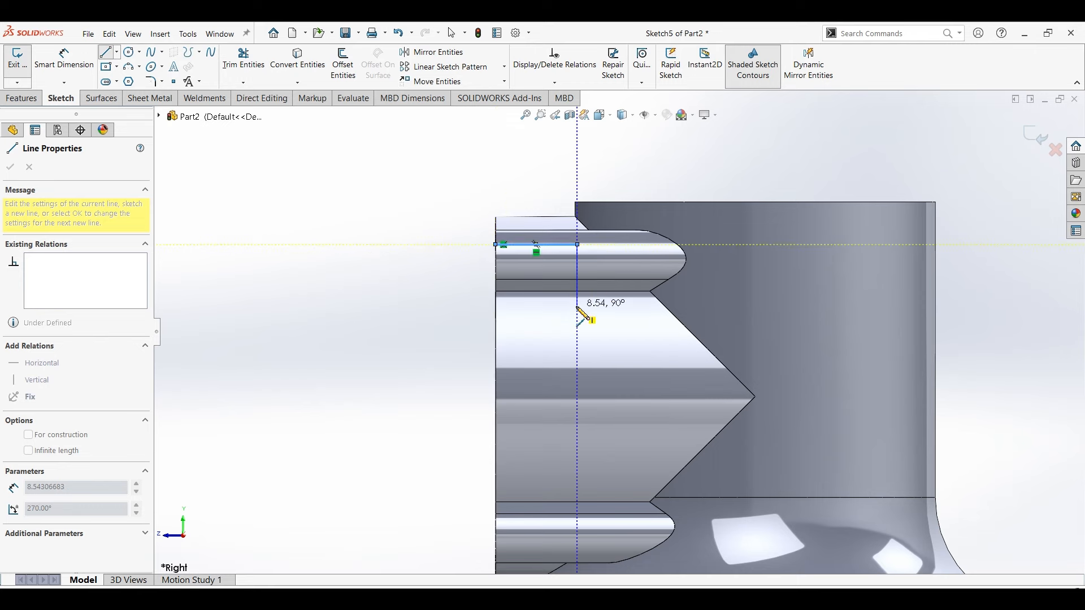
left_click(577, 306)
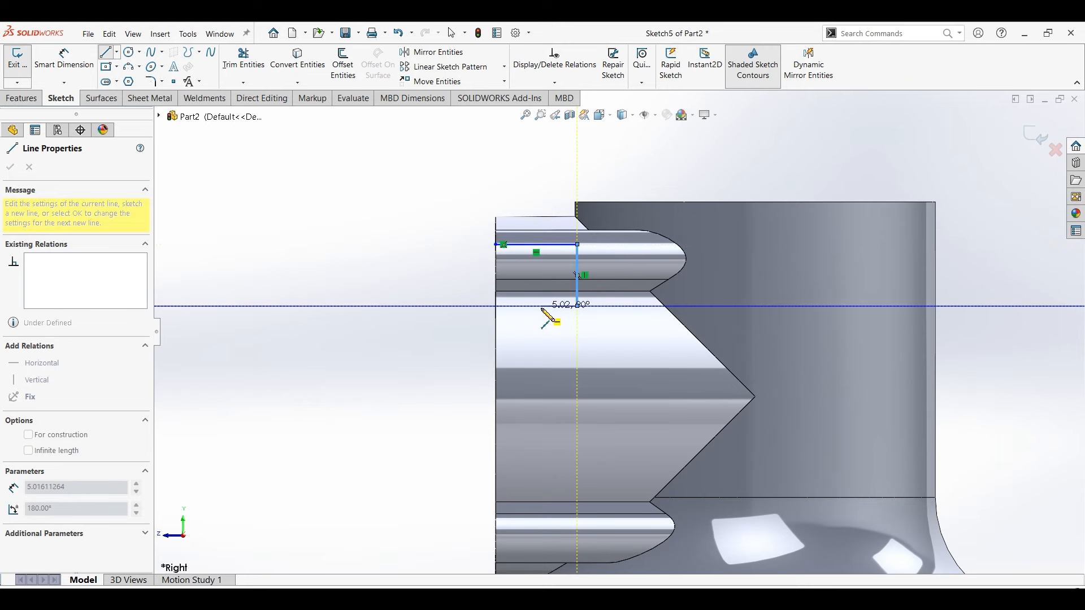
left_click(541, 306)
left_click(541, 356)
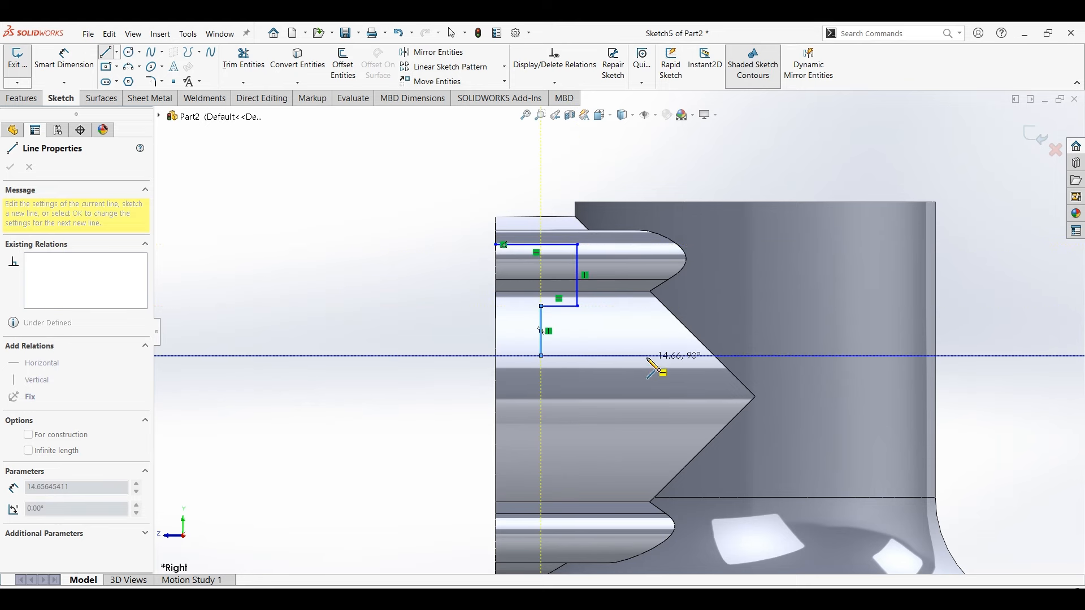
left_click(646, 356)
left_click(647, 411)
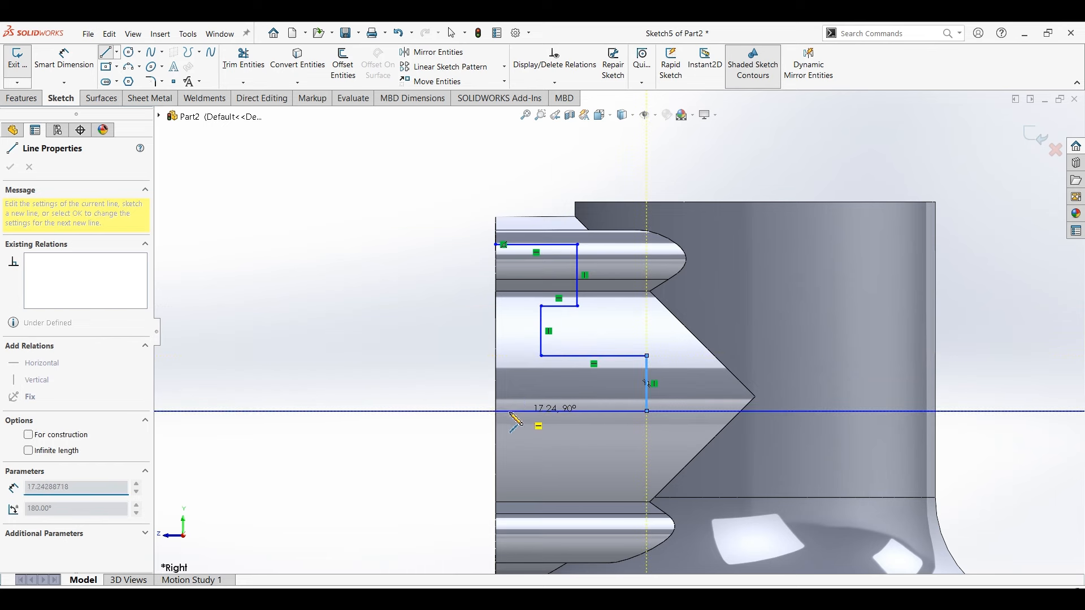
left_click(496, 411)
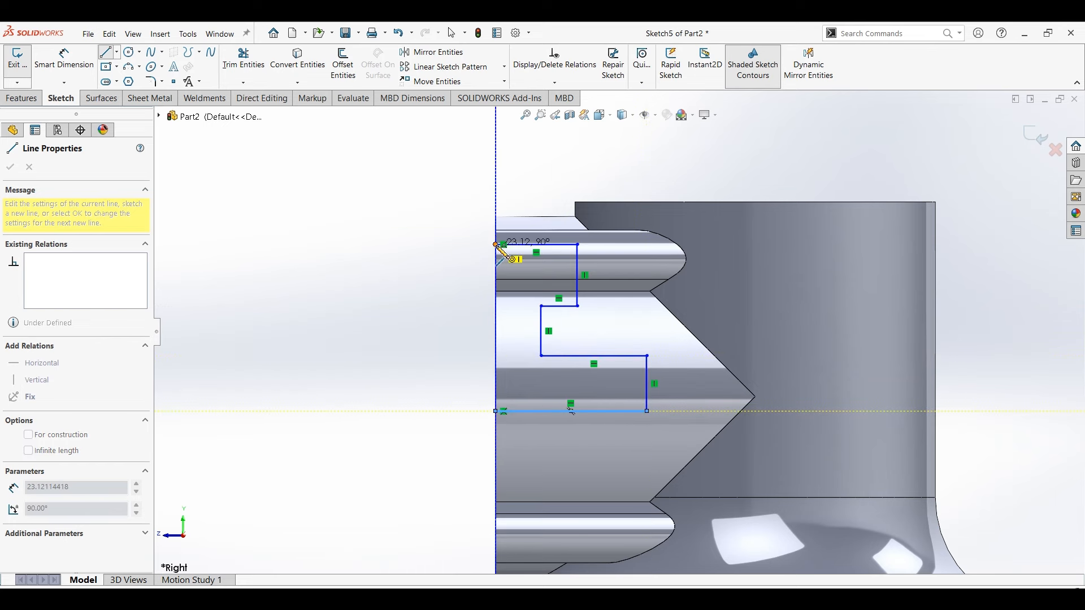
left_click(496, 245)
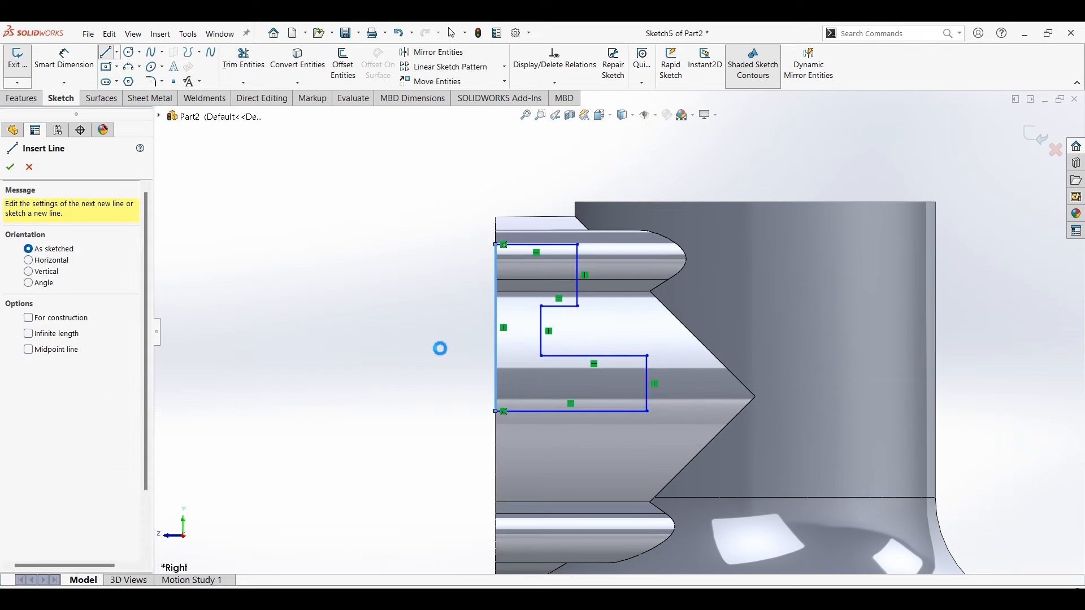
key("Escape")
- Dimension the middle vertical line 10 mm from the profile's outer edge and set the short ledge's length to 6 mm
left_click(64, 59)
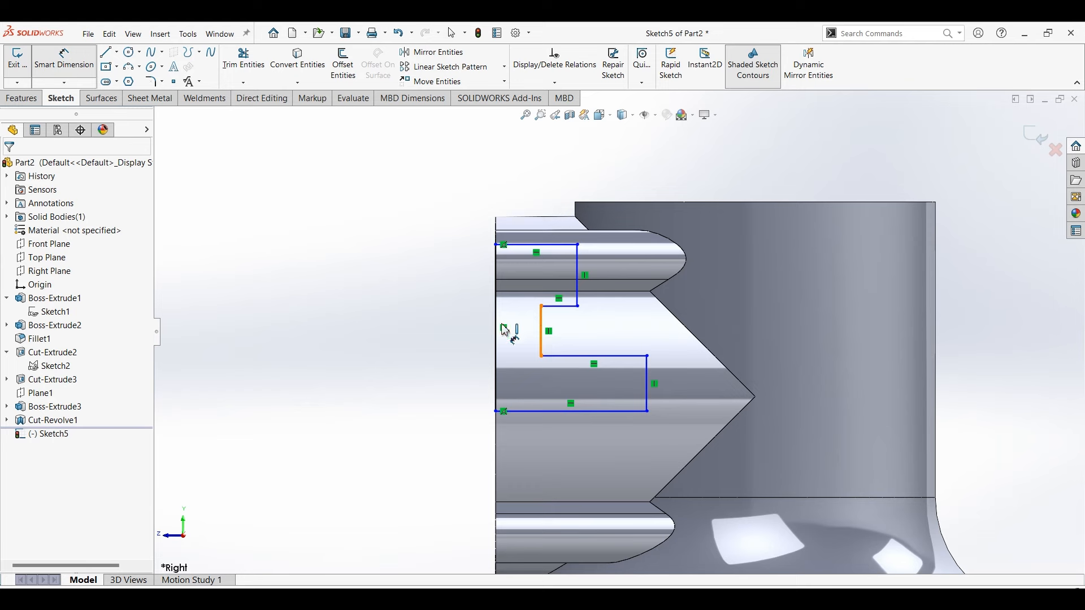
left_click(540, 327)
left_click(496, 323)
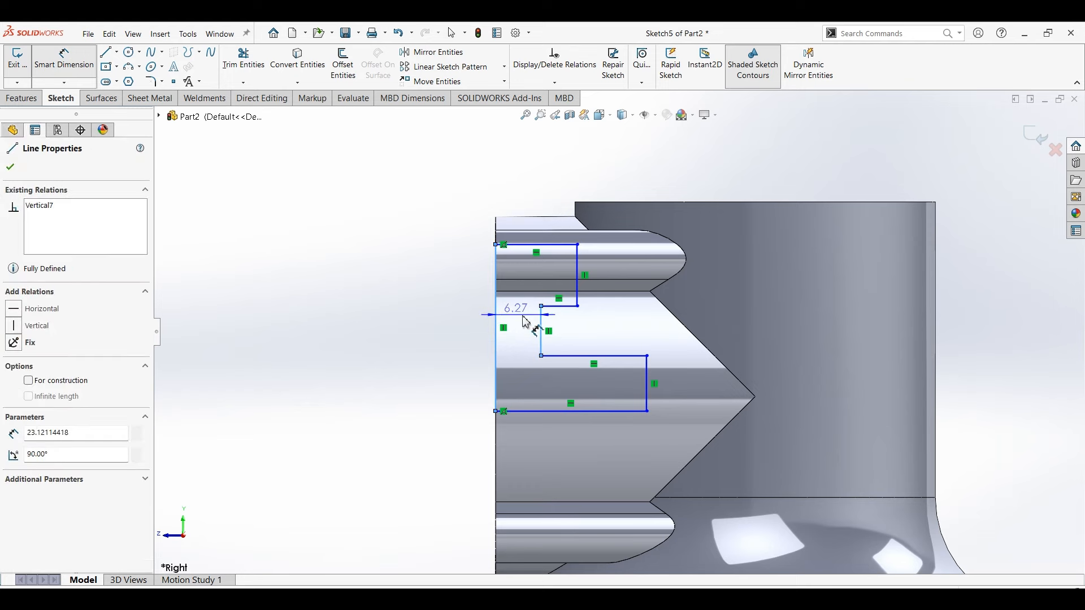
left_click(526, 322)
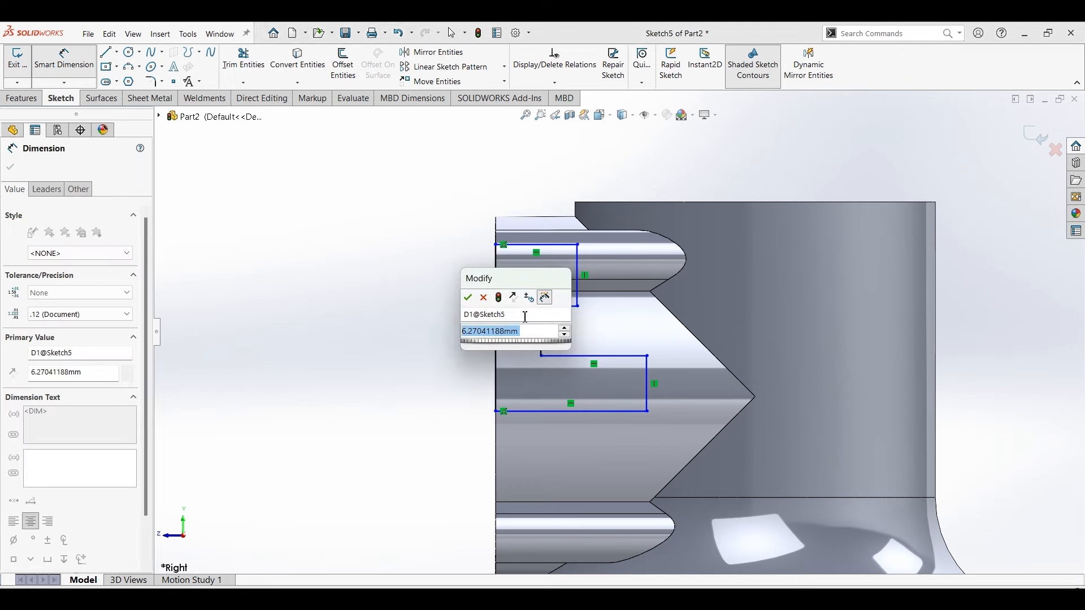
type("10")
key("Return")
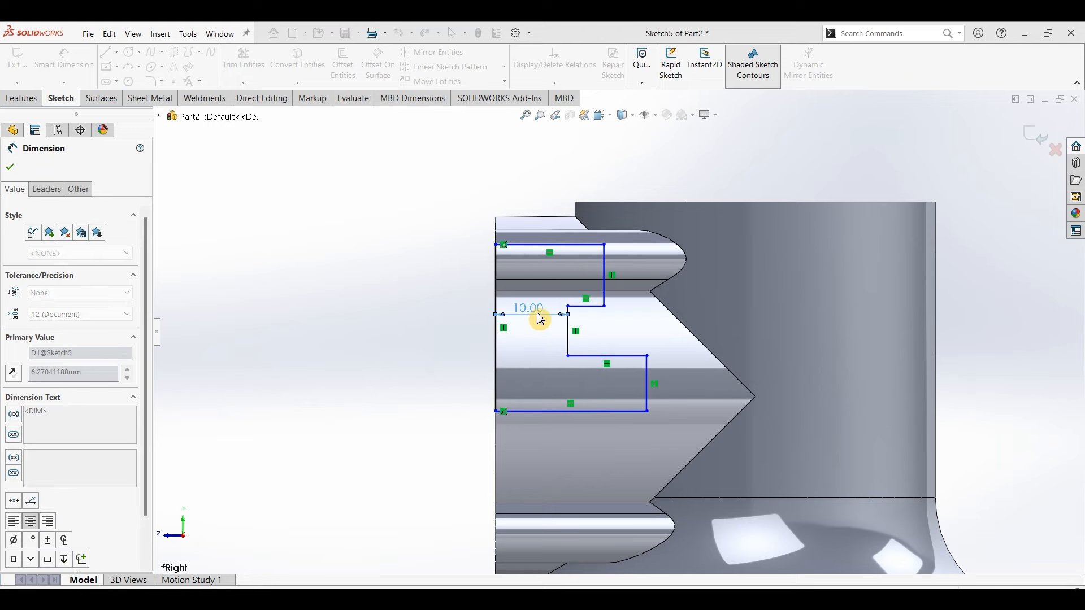
left_click(595, 328)
left_click(596, 328)
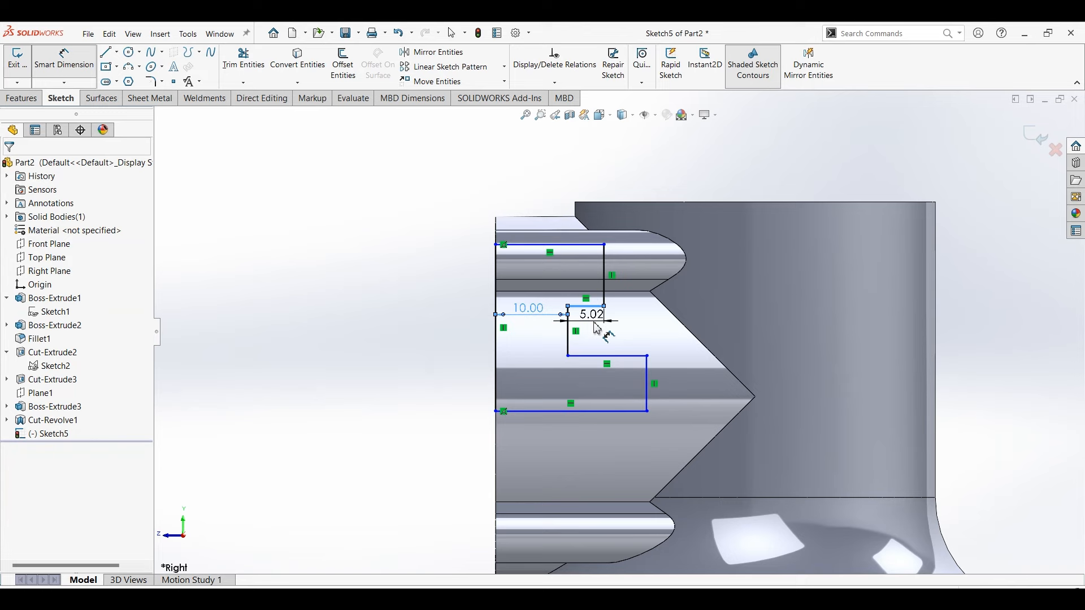
type("5")
key("Return")
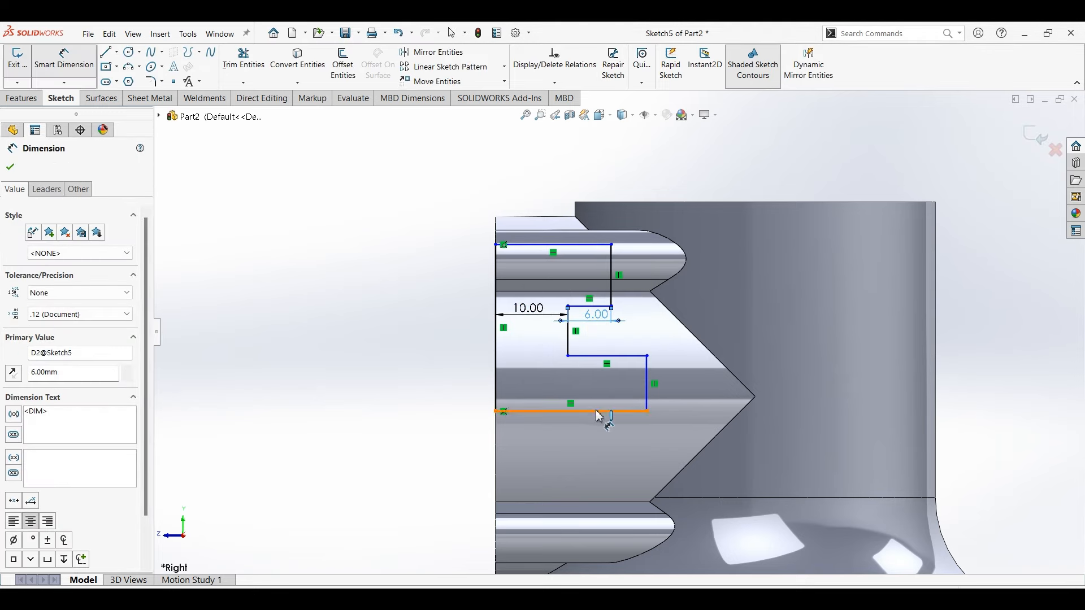
- Set the height of the profile's inner section to 10 mm and the profile's overall height to 21 mm
left_click(605, 357)
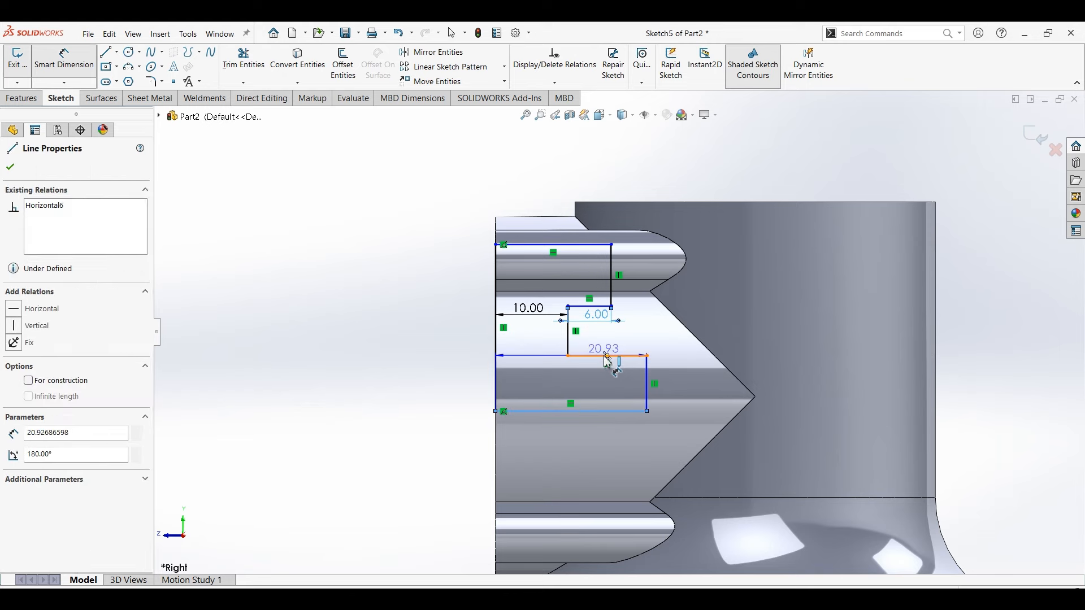
left_click(597, 388)
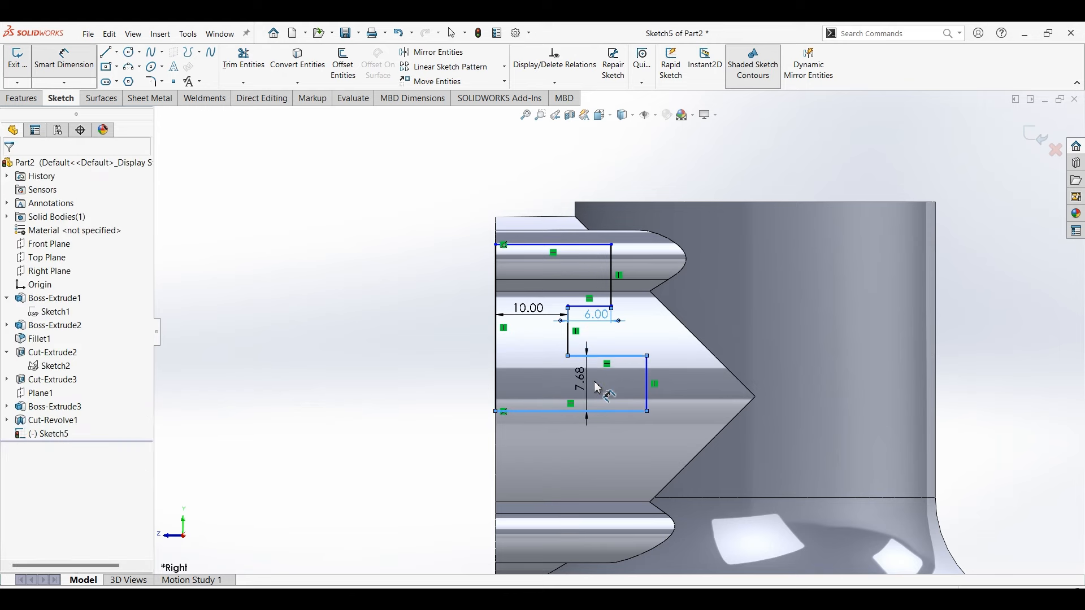
left_click(595, 383)
type("10")
key("Return")
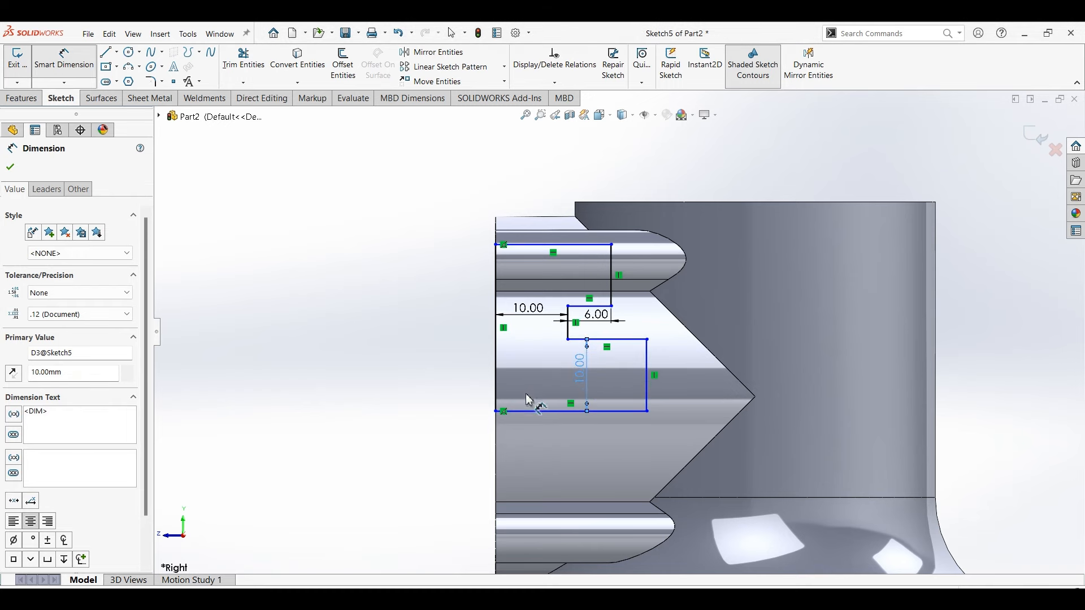
left_click(536, 246)
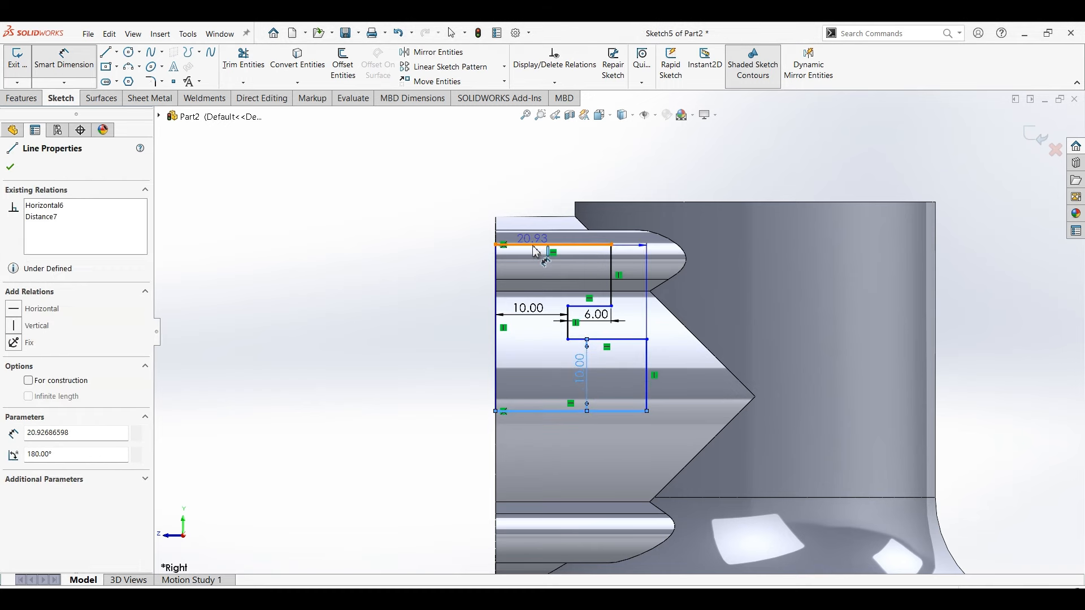
left_click(485, 300)
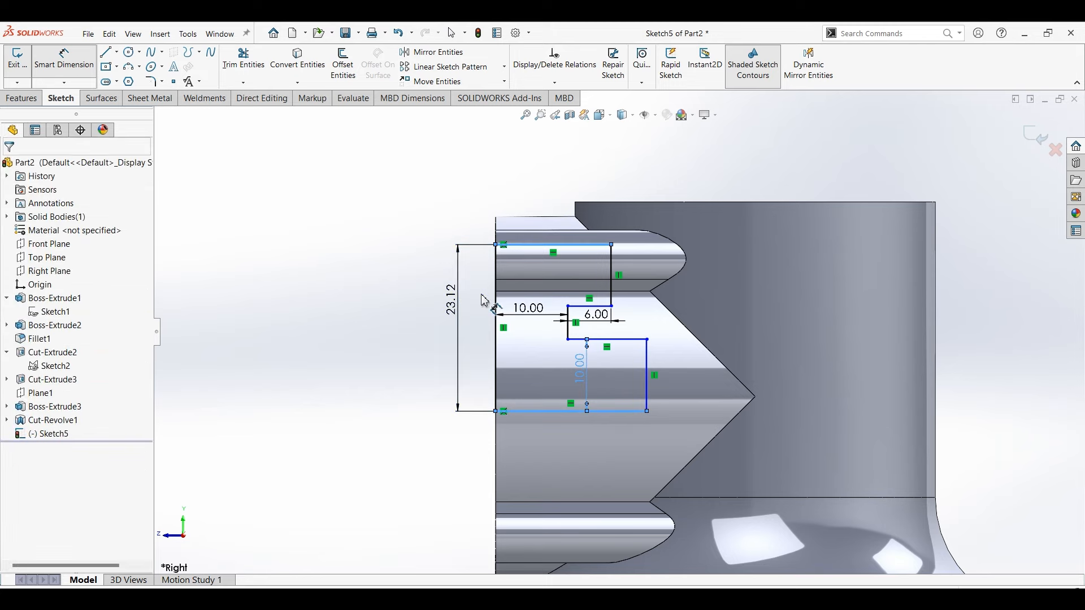
type("21")
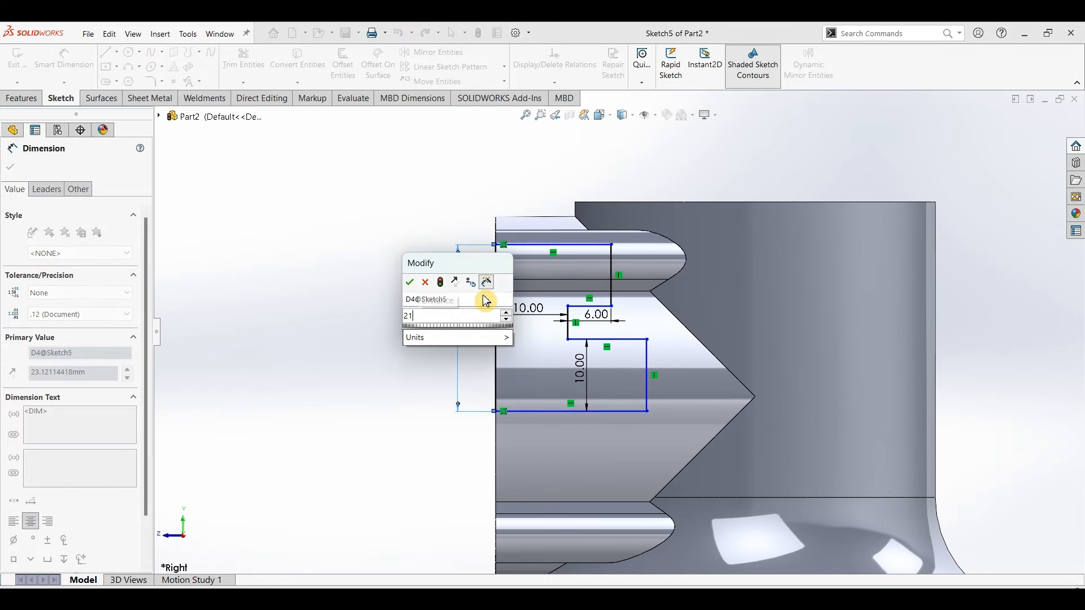
key("Return")
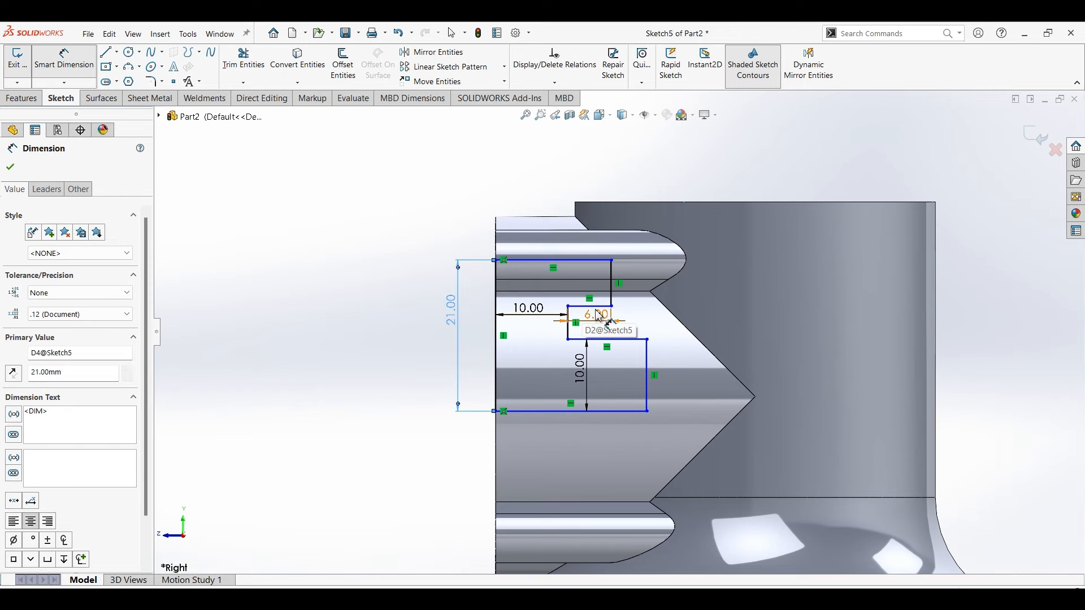
- Dimension the short horizontal ledge 14 mm above the profile's bottom line
scroll(609, 315, "down", 2)
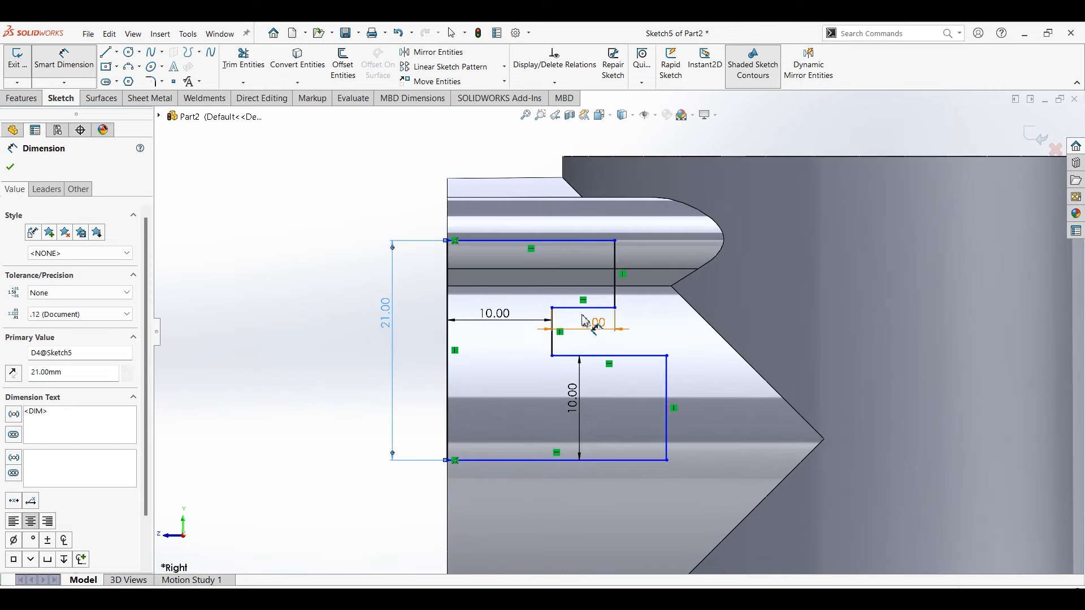
left_click(527, 466)
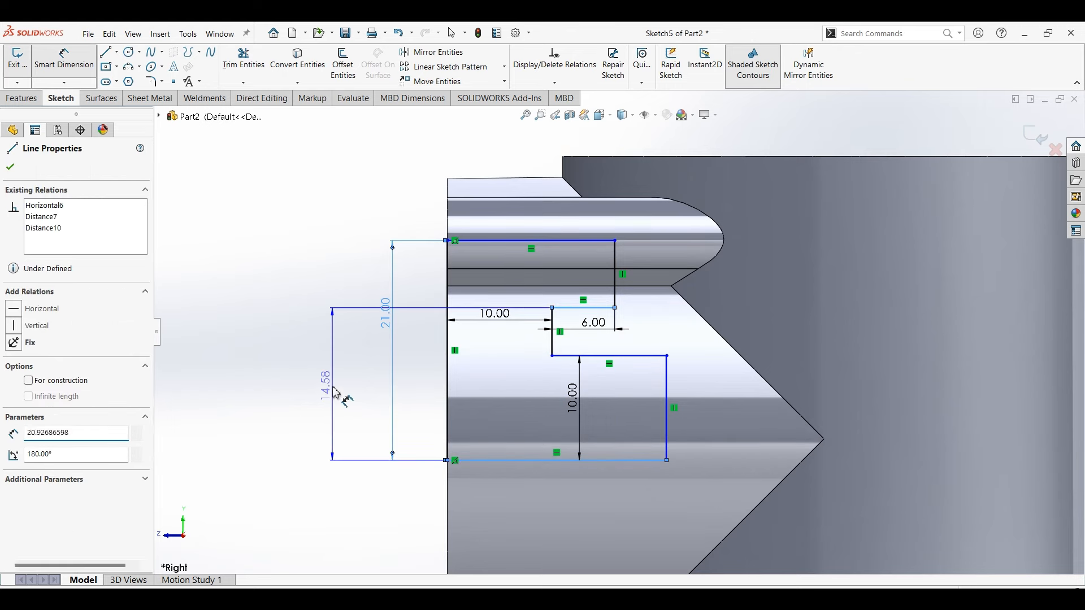
left_click(334, 390)
type("14")
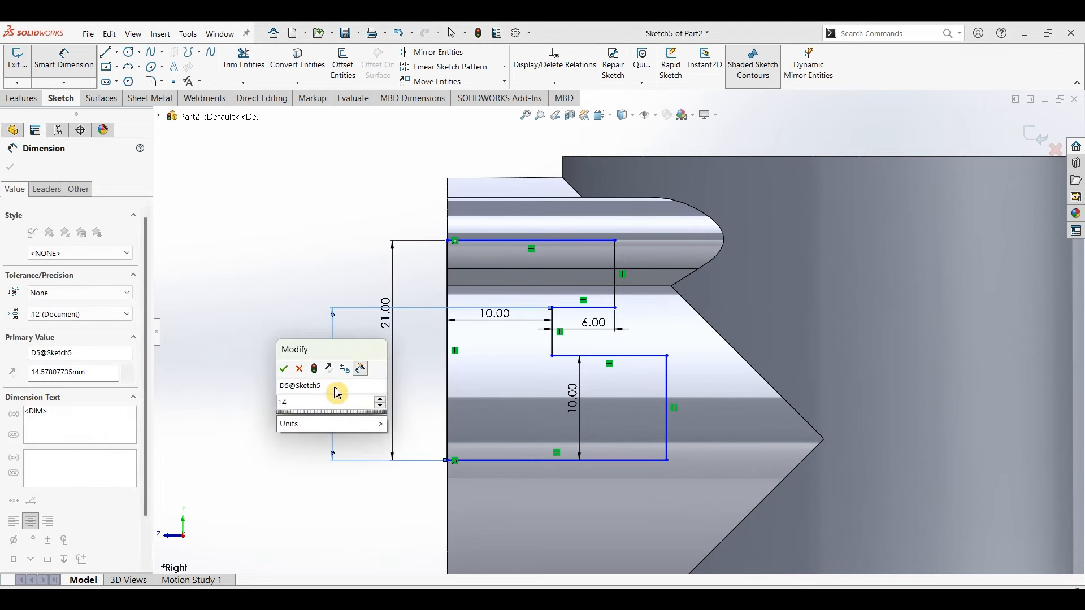
key("Return")
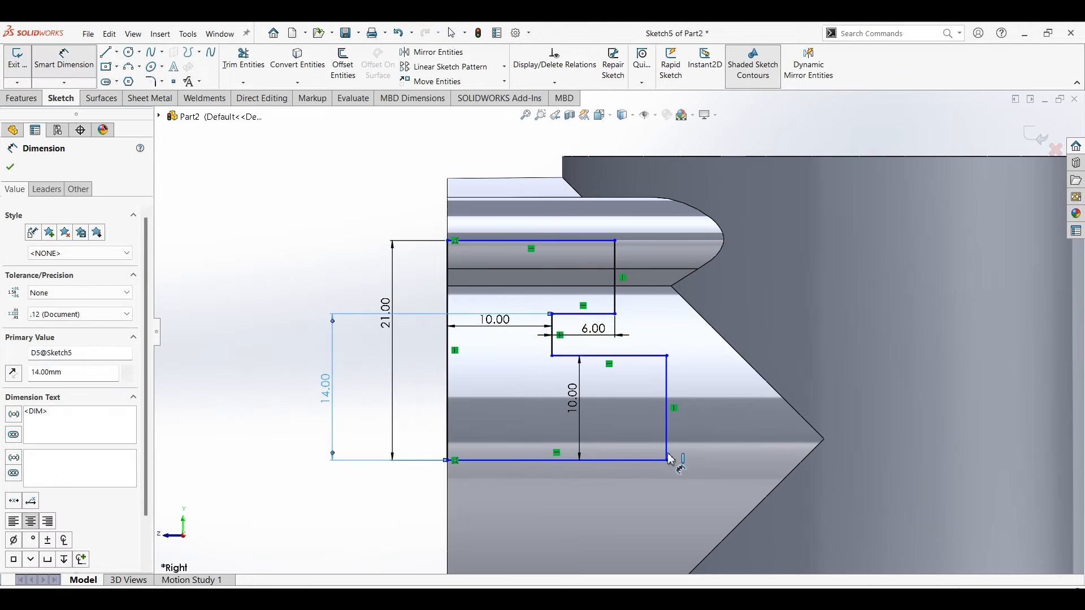
- Dimension the profile's bottom line 36 mm above the origin
scroll(668, 459, "up", 5)
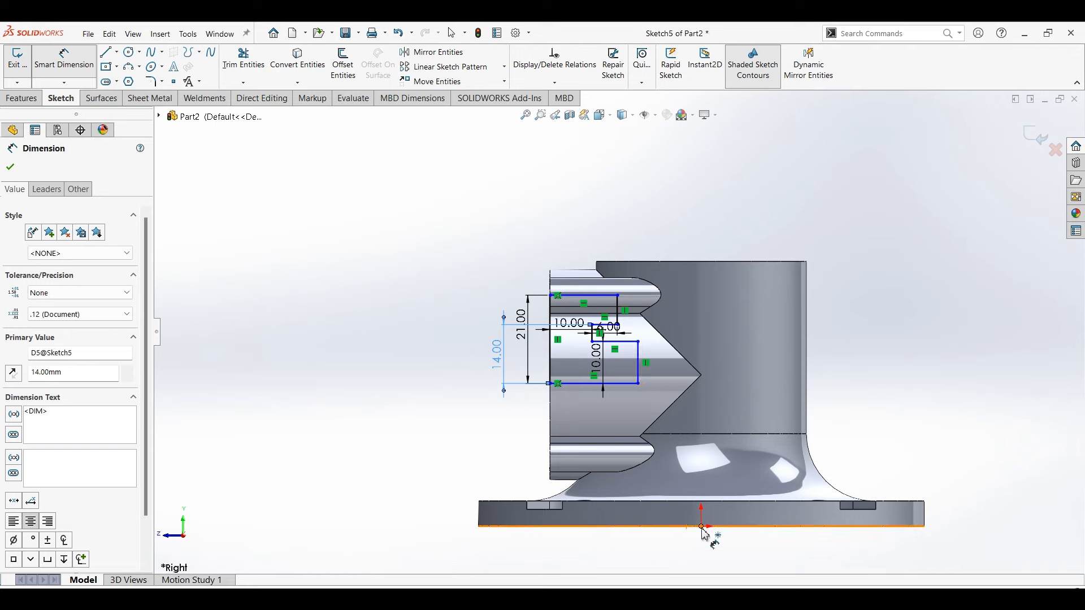
left_click(624, 385)
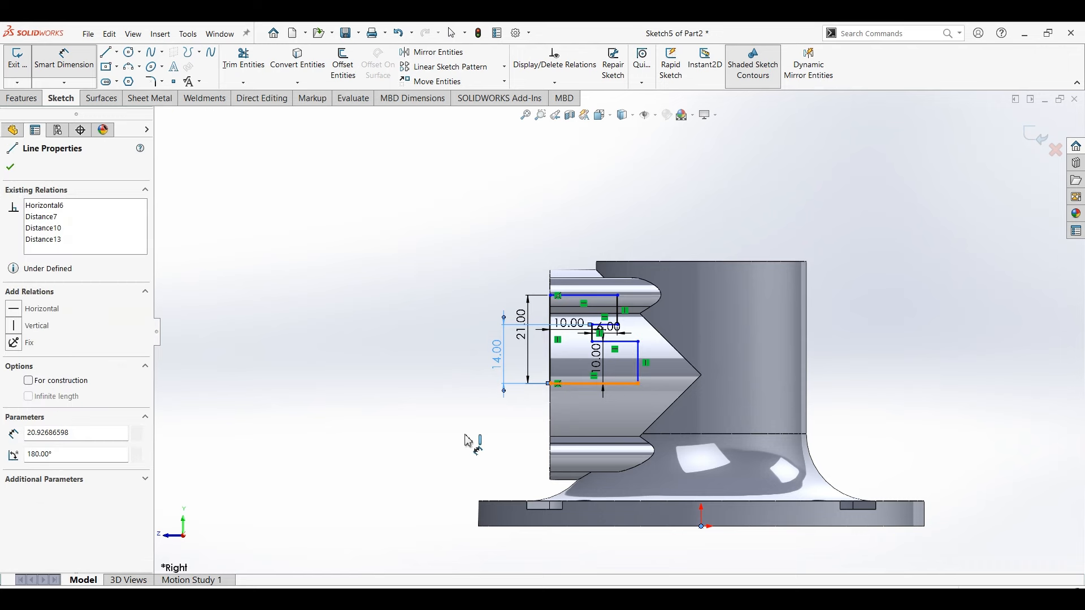
left_click(418, 452)
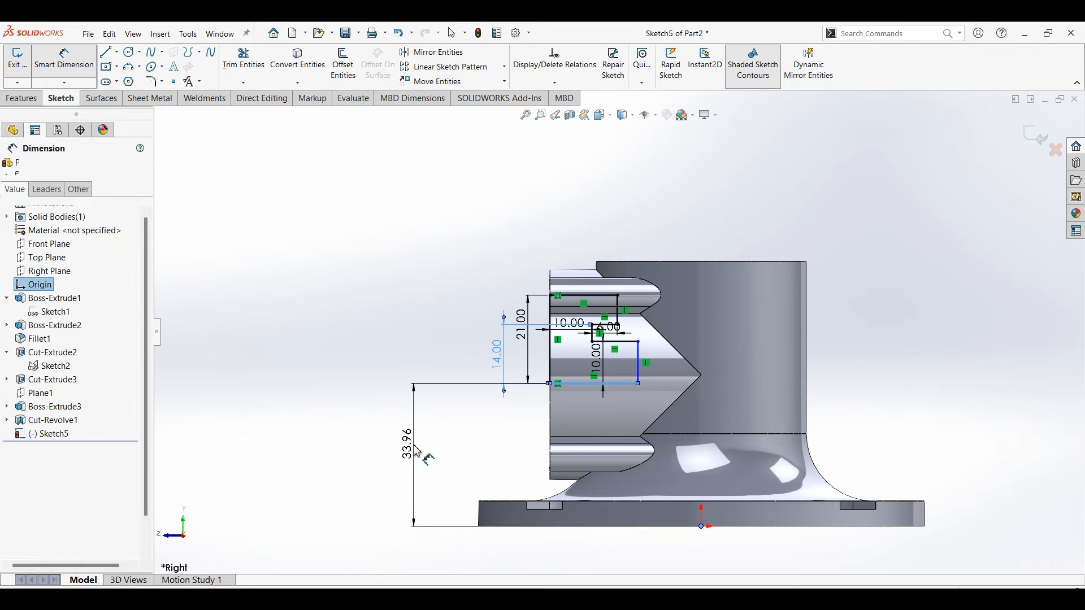
type("36")
key("Return")
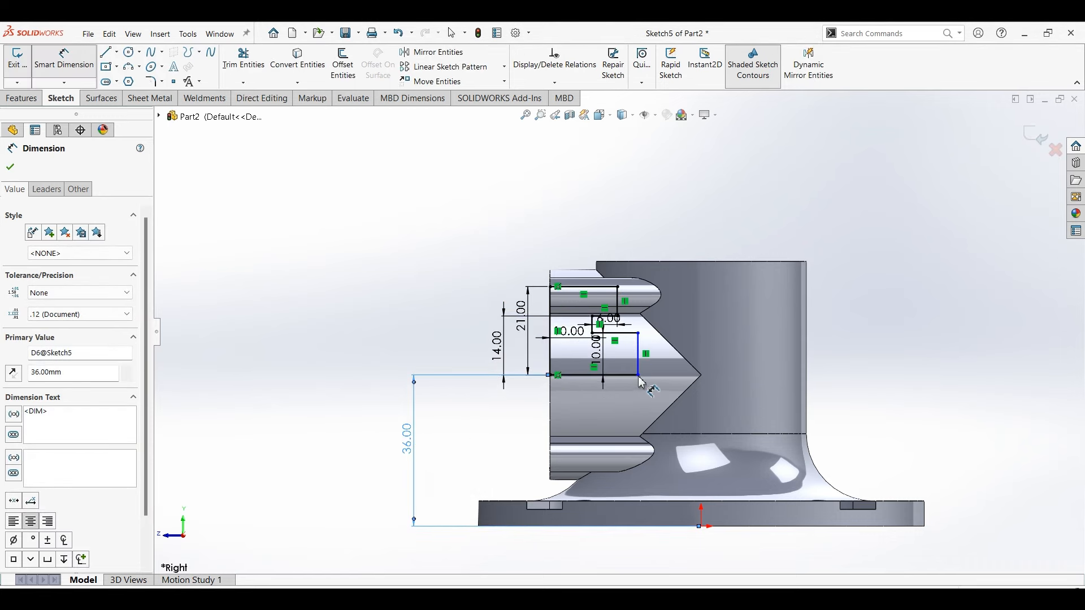
key("Escape")
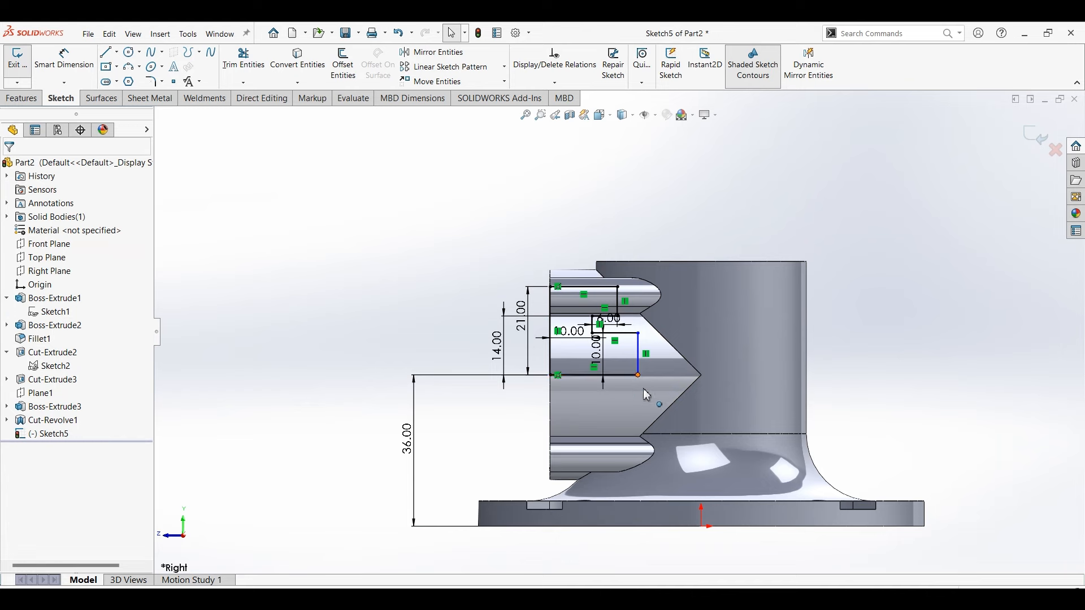
- Add a vertical relation between the profile's lower inner corner and the origin
left_click(638, 376)
key("Escape")
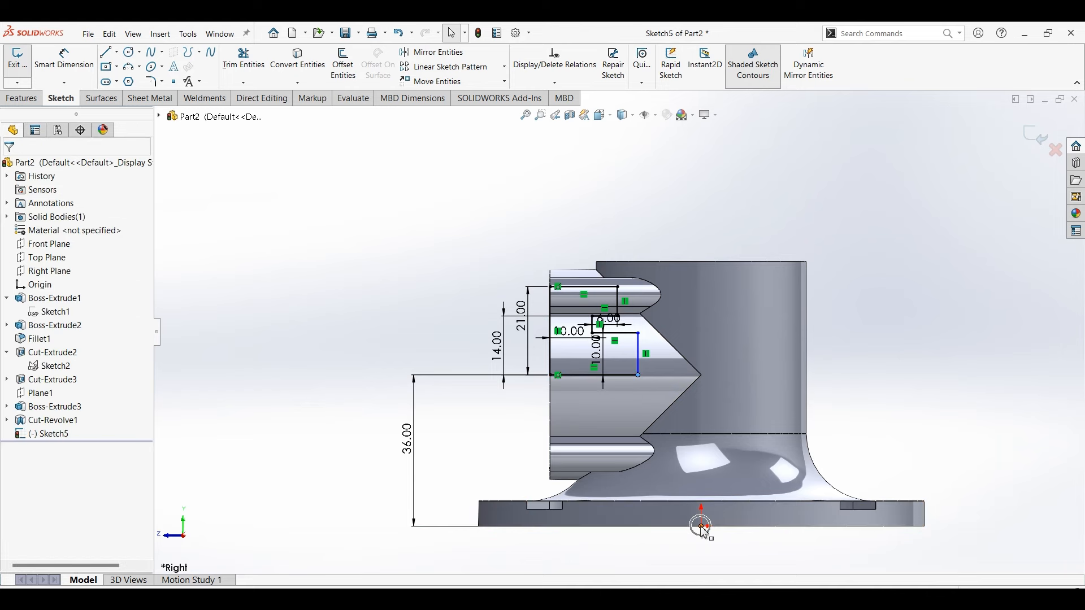
left_click(701, 528, "ctrl")
left_click(758, 480)
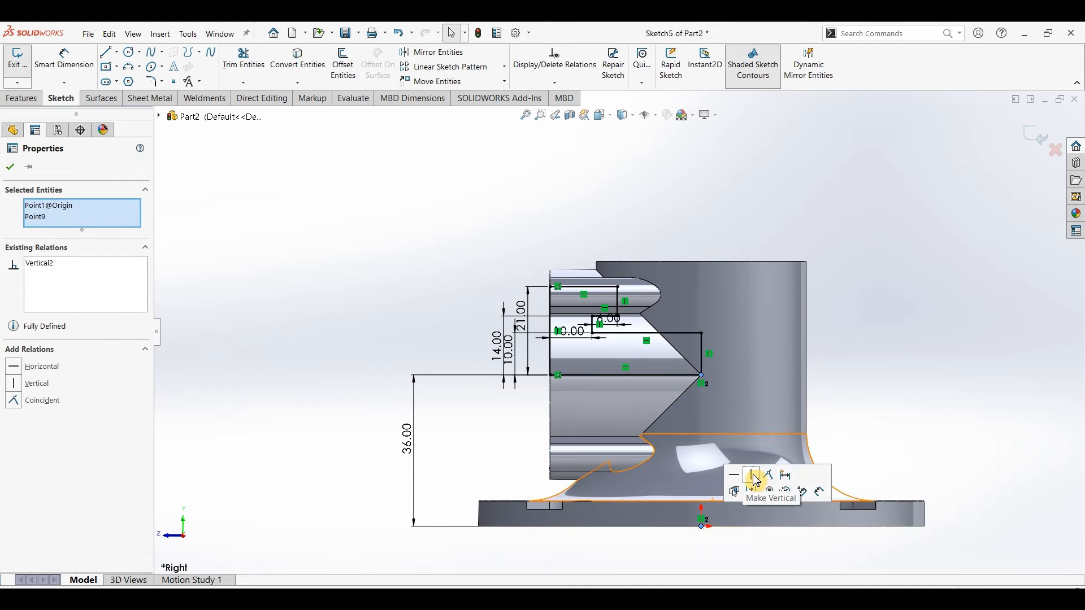
left_click(347, 300)
- Cut the stepped bore into the side boss with a Revolved Cut of the profile about its bottom line
left_click(22, 98)
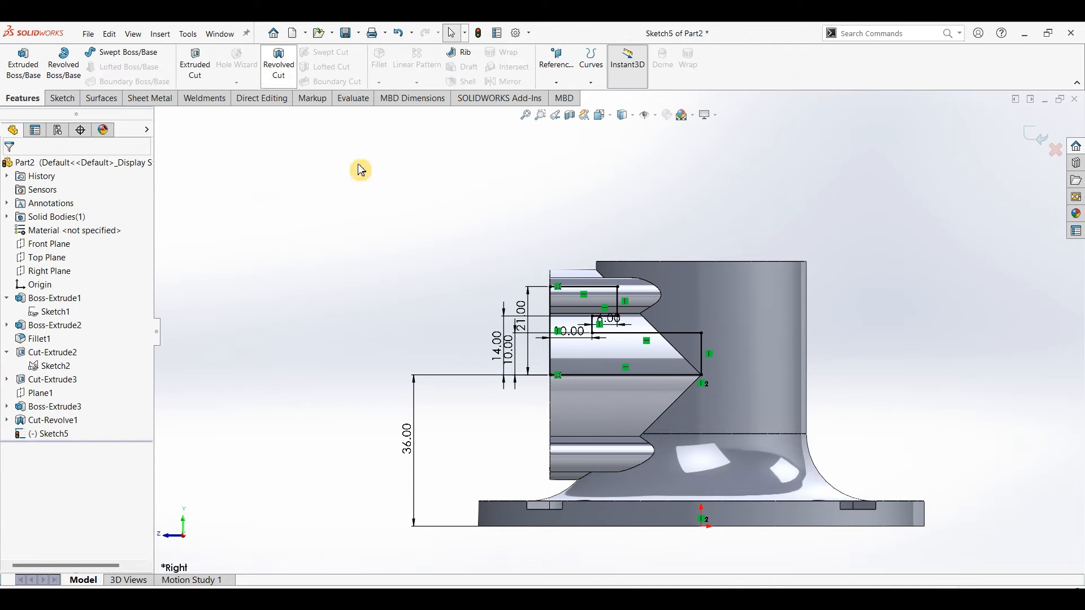
left_click(611, 375)
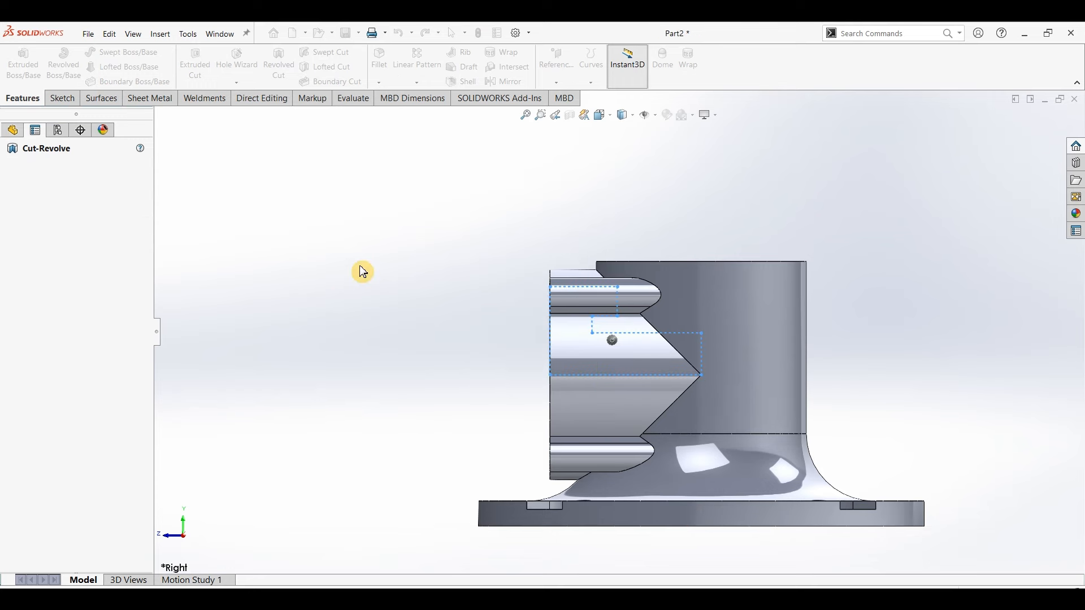
middle_click_drag(404, 294, 501, 360)
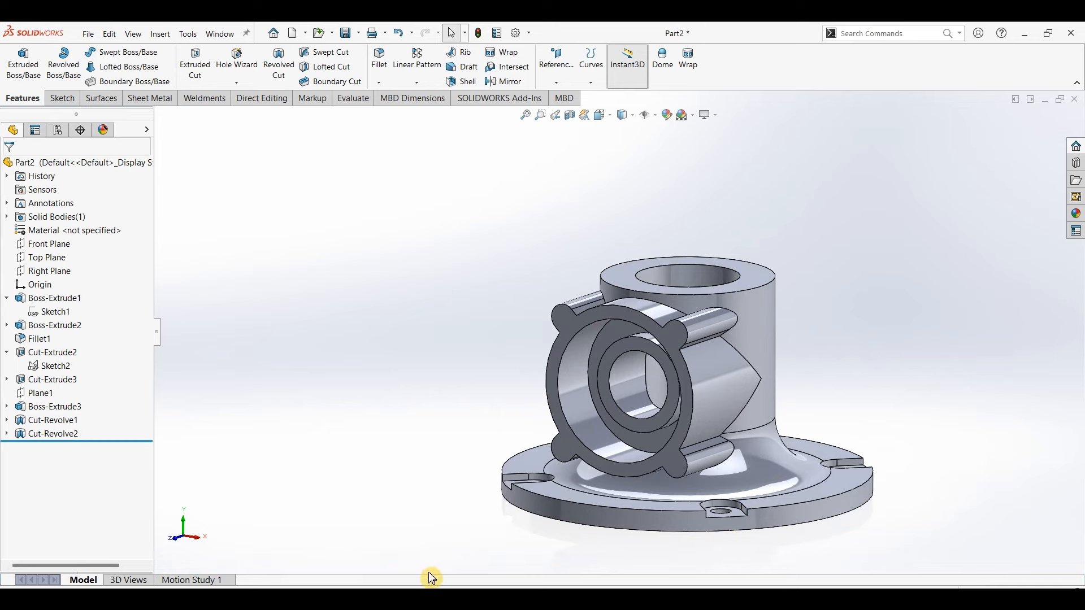
- Check the Part206 PDF drawing and start a sketch on the recessed ring face inside the side boss
left_click(485, 598)
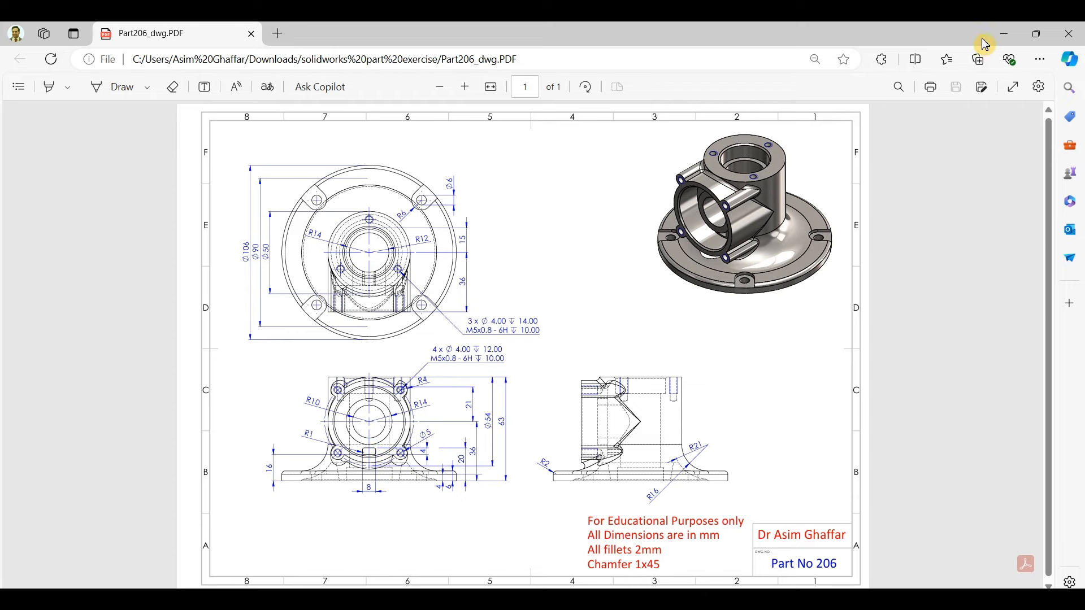
left_click(1004, 35)
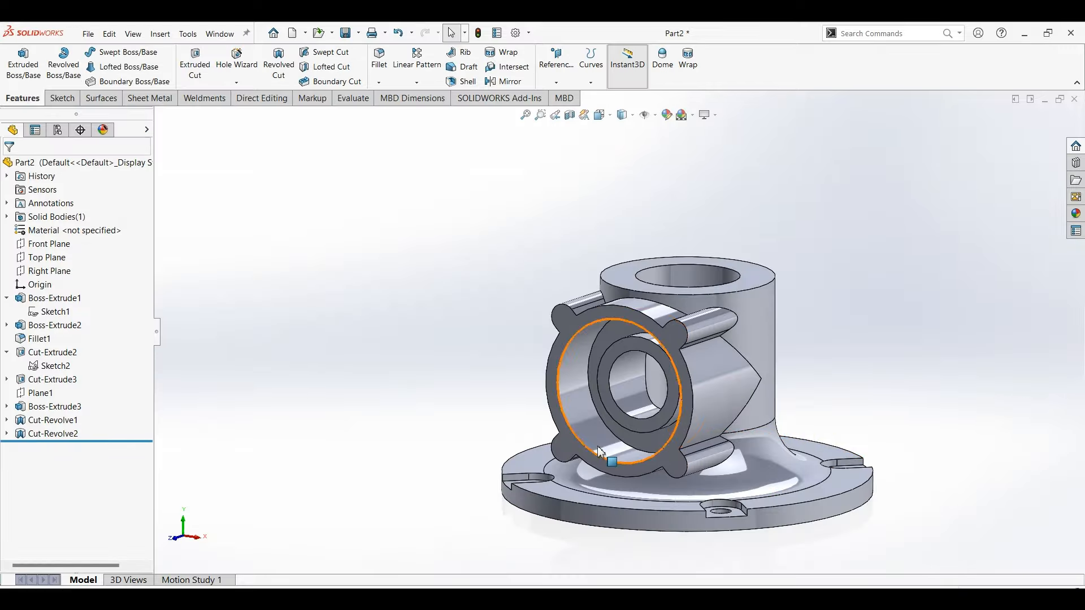
scroll(636, 441, "down", 2)
middle_click_drag(636, 442, 665, 436)
left_click(654, 429)
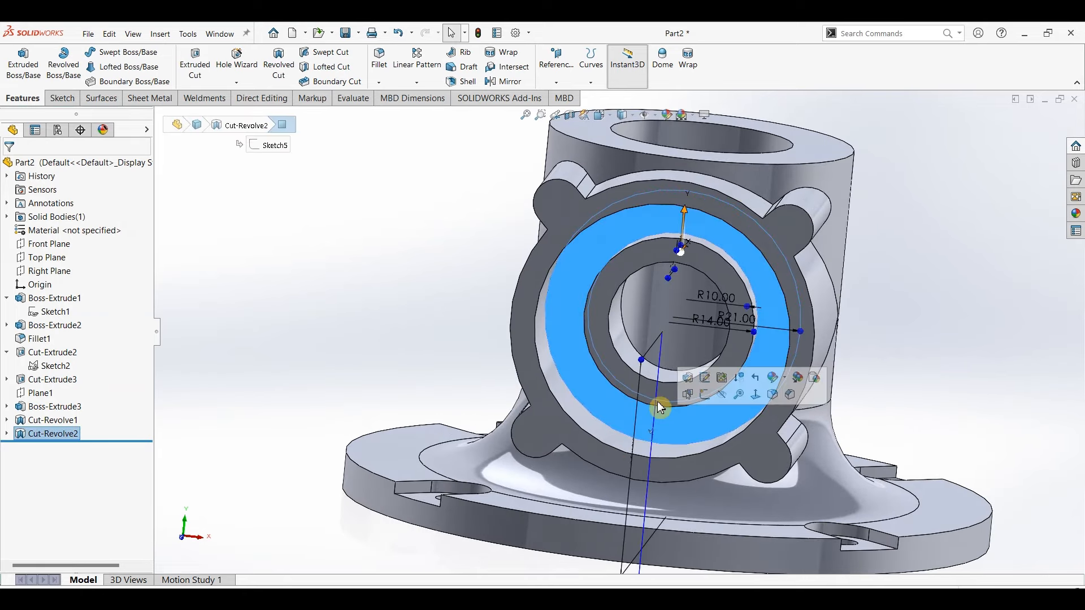
left_click(63, 98)
left_click(18, 59)
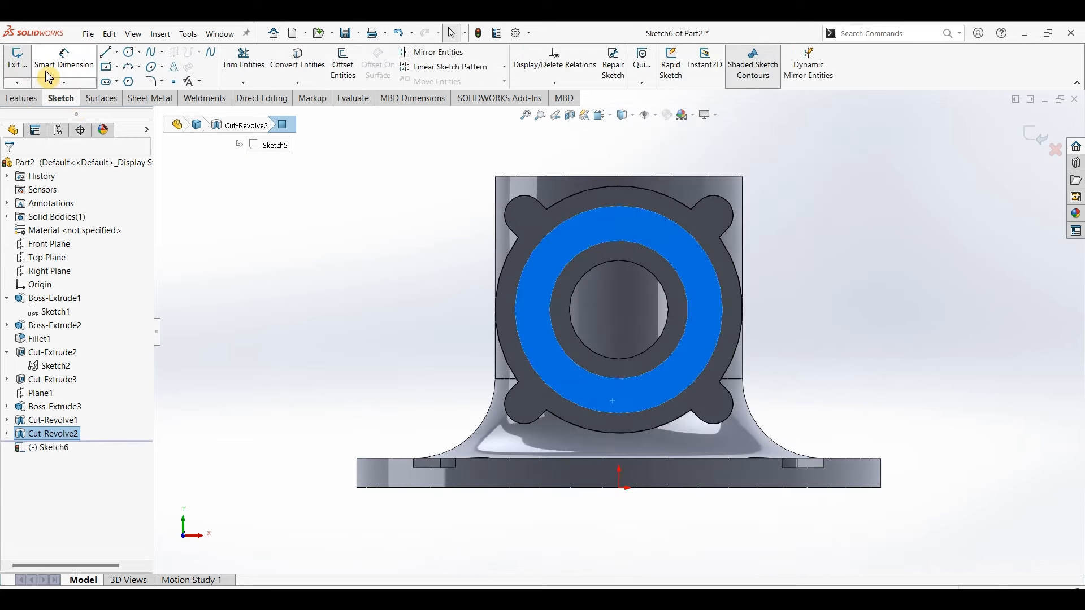
- Draw a center rectangle about 10 by 4.8 mm on the lower part of the recessed ring face
left_click(111, 71)
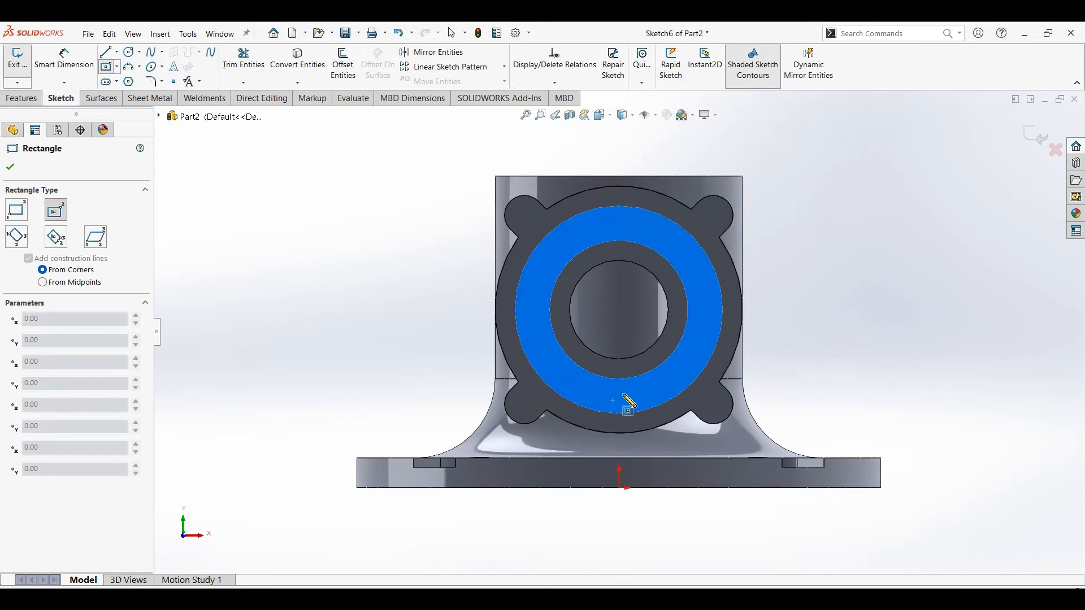
left_click(619, 400)
left_click(644, 388)
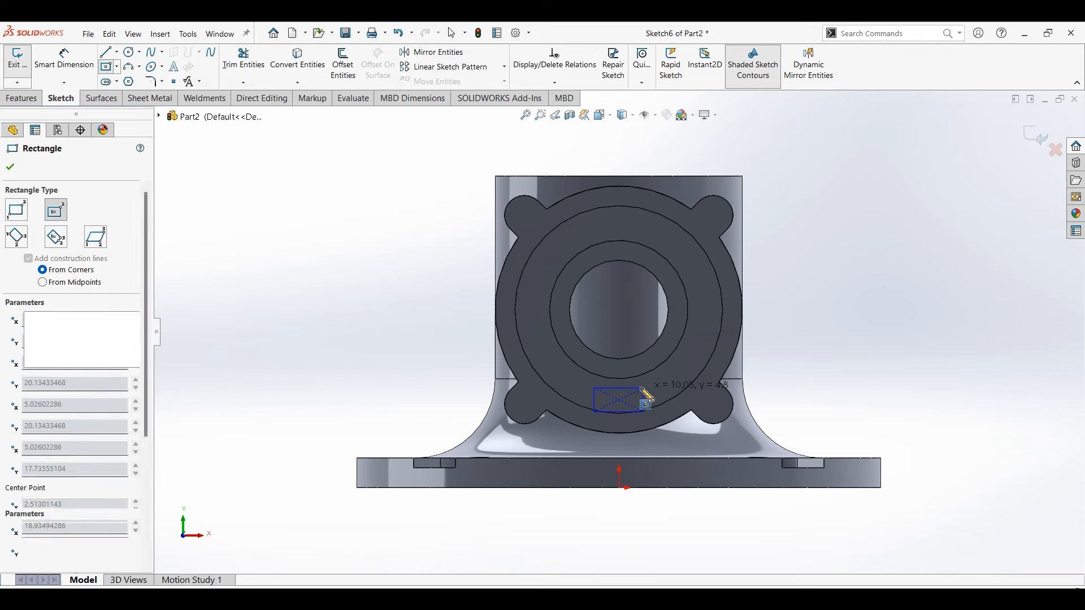
- Dimension the rectangle 8 mm wide and 4 mm high
left_click(59, 74)
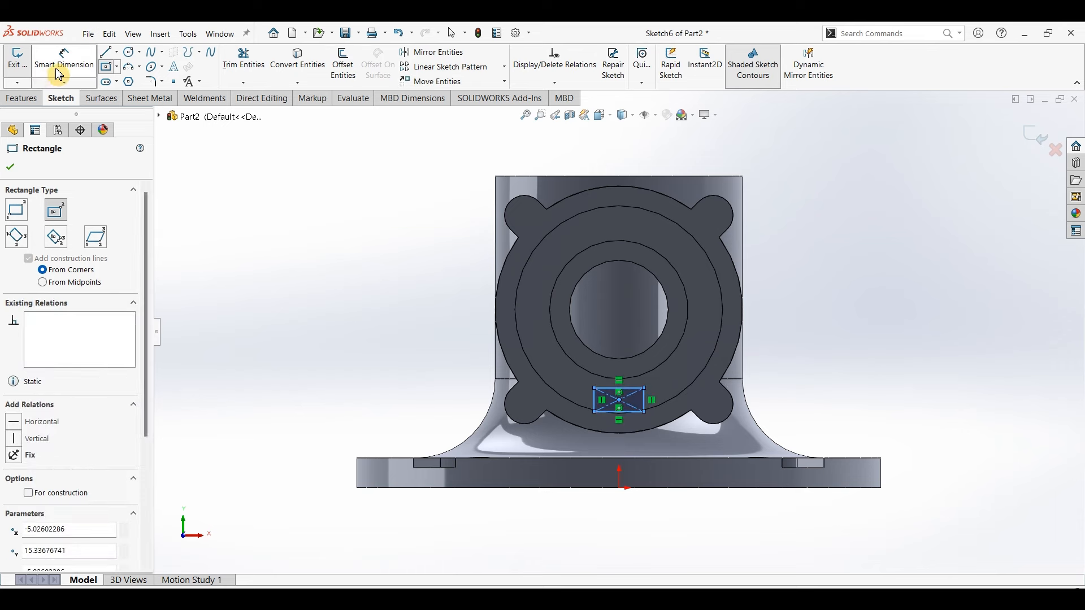
left_click(629, 411)
left_click(641, 441)
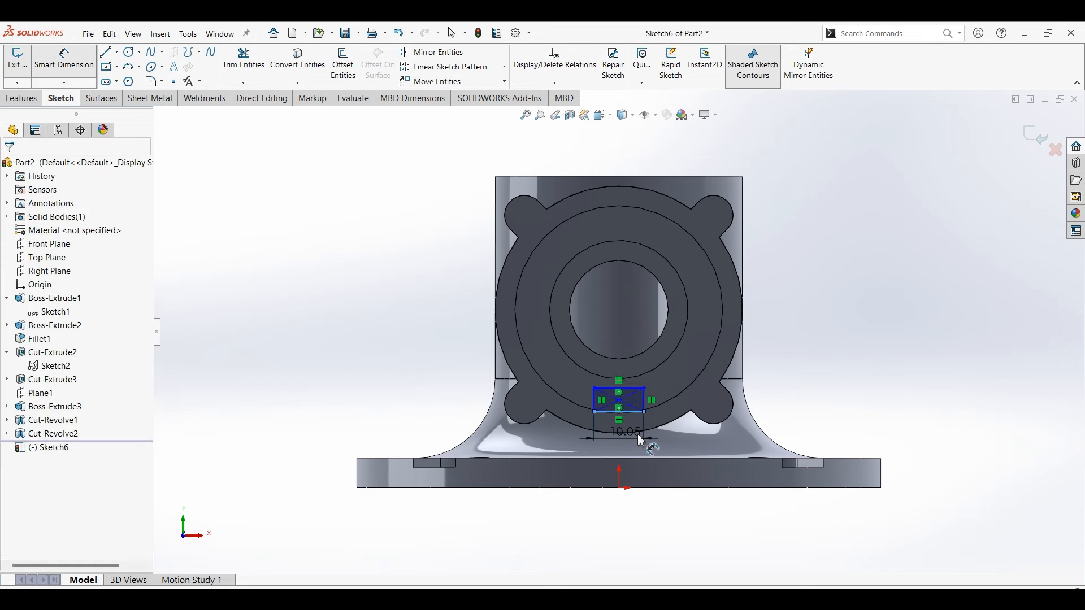
type("8")
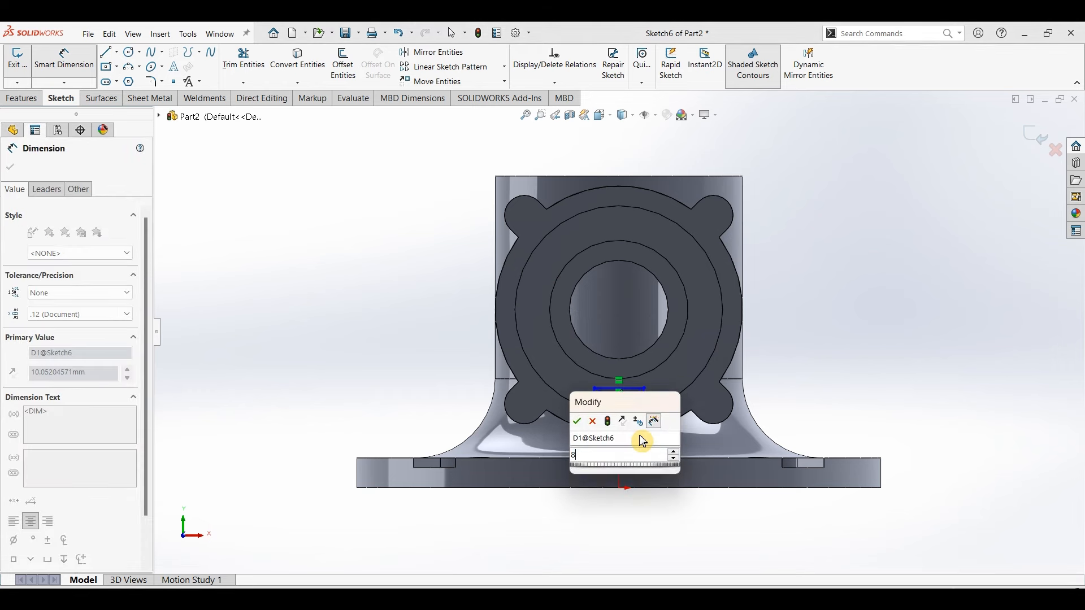
key("Return")
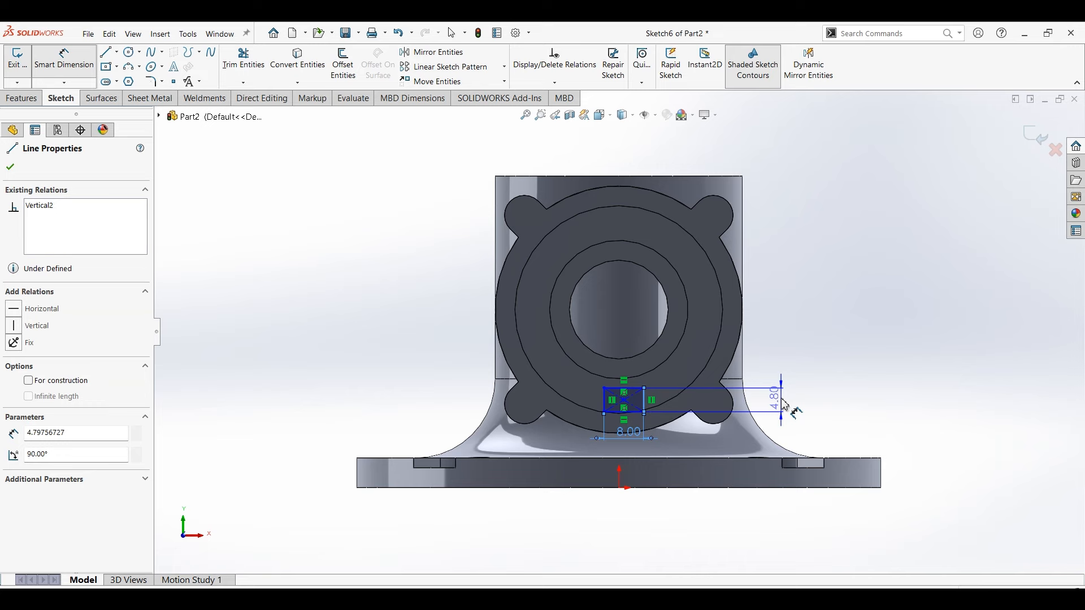
left_click(786, 406)
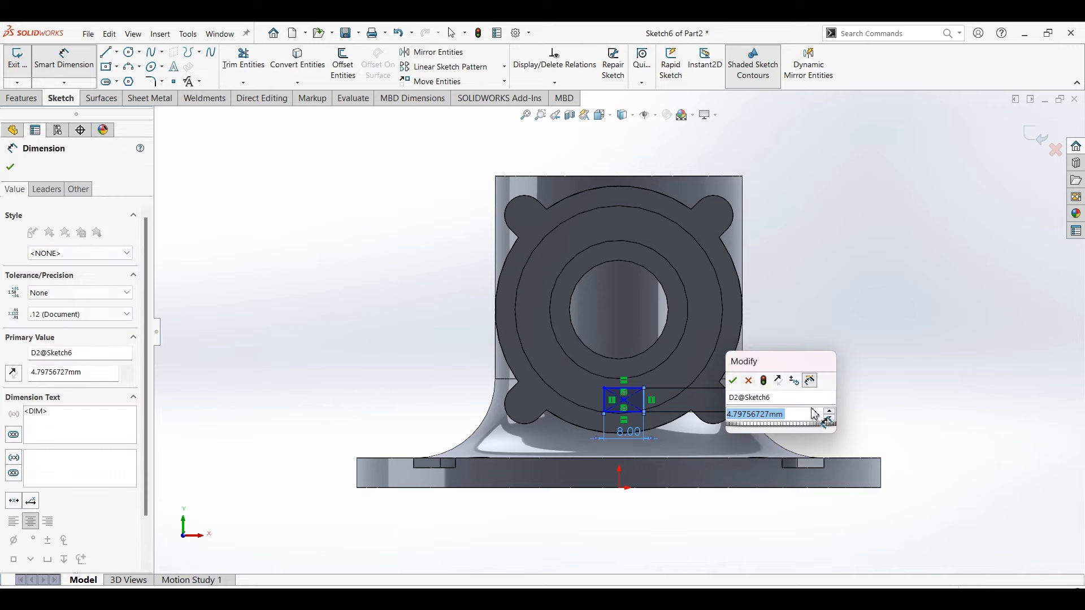
type("4")
key("Return")
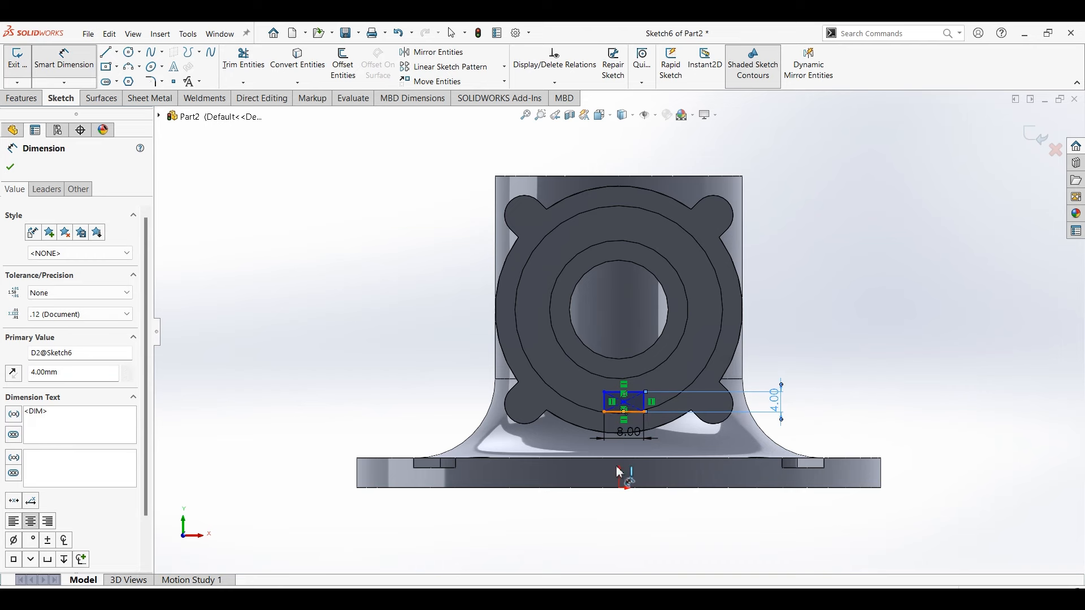
- Dimension the rectangle's bottom line 16 mm above the origin
left_click(624, 495)
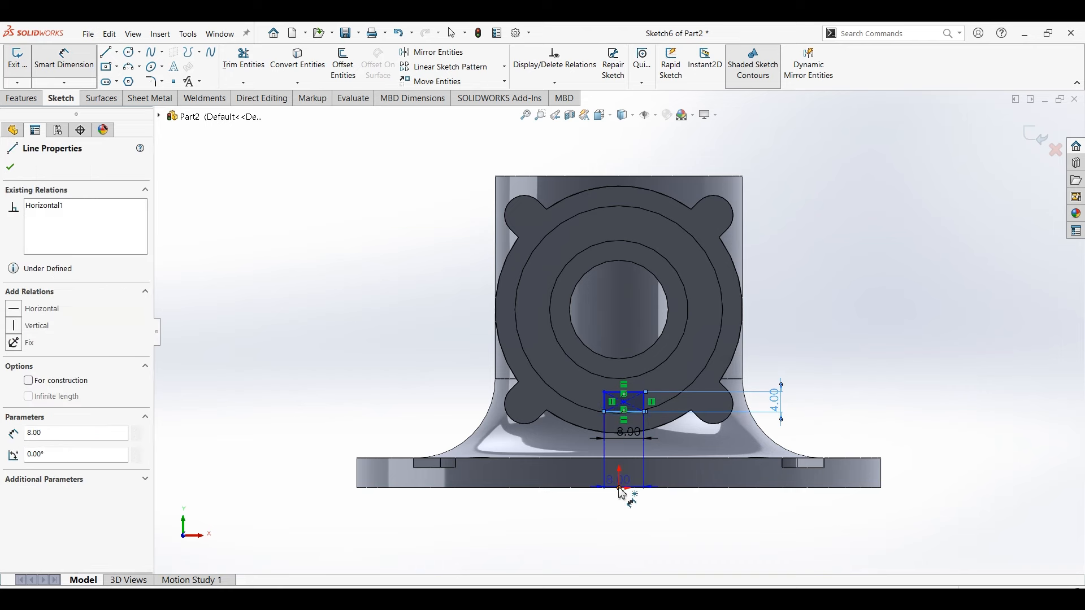
left_click(620, 488)
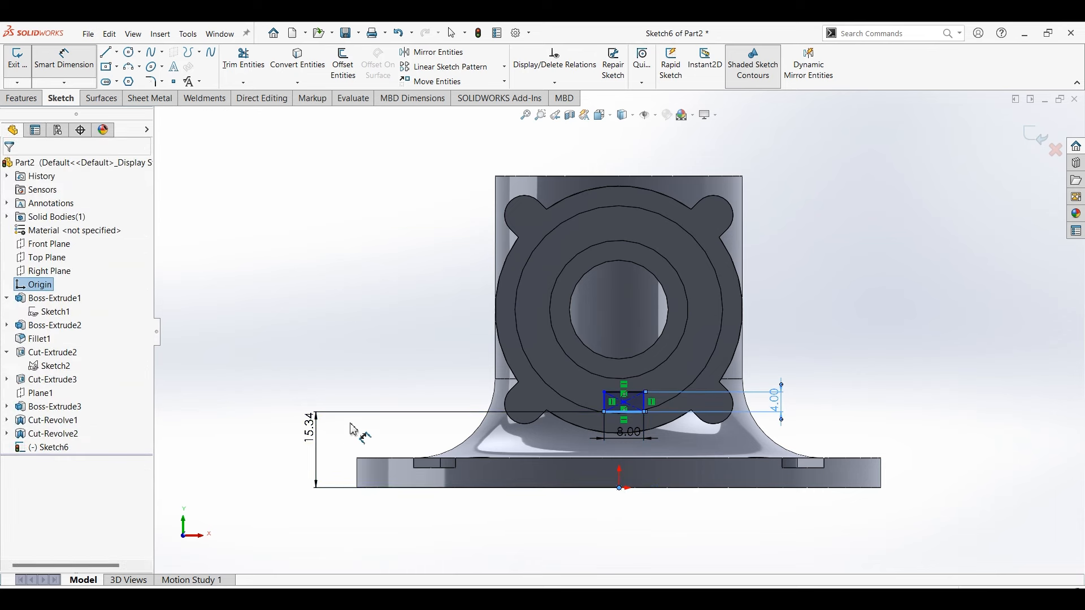
left_click(352, 430)
type("16")
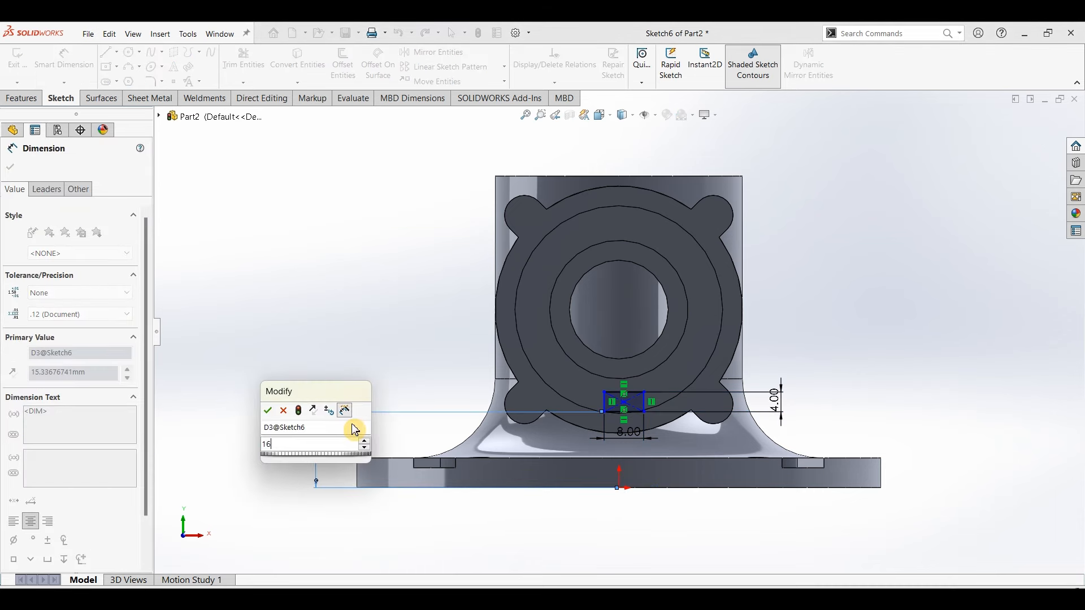
key("Escape")
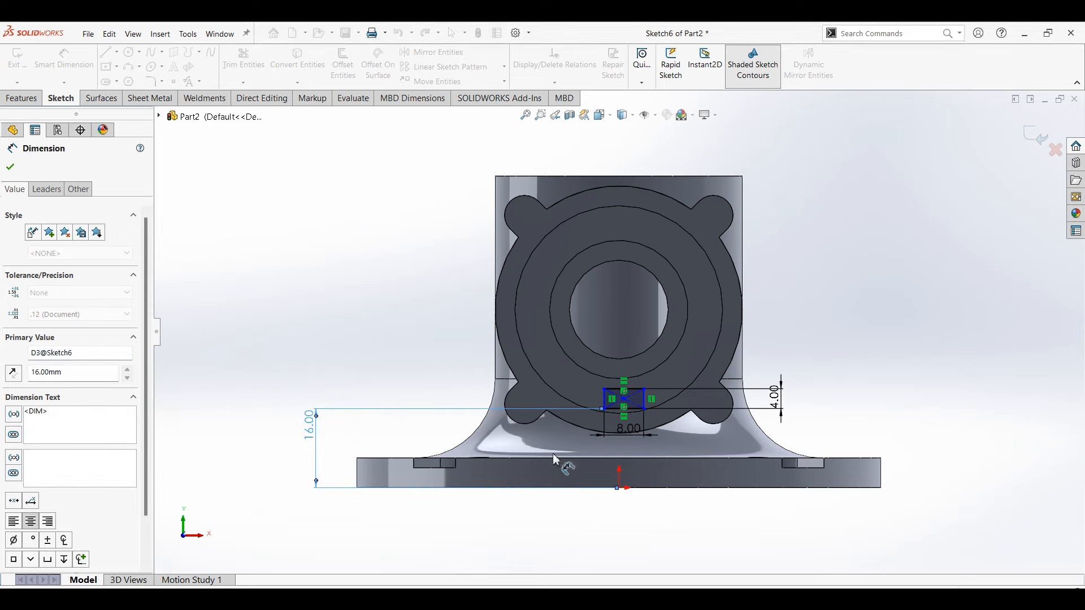
key("Escape")
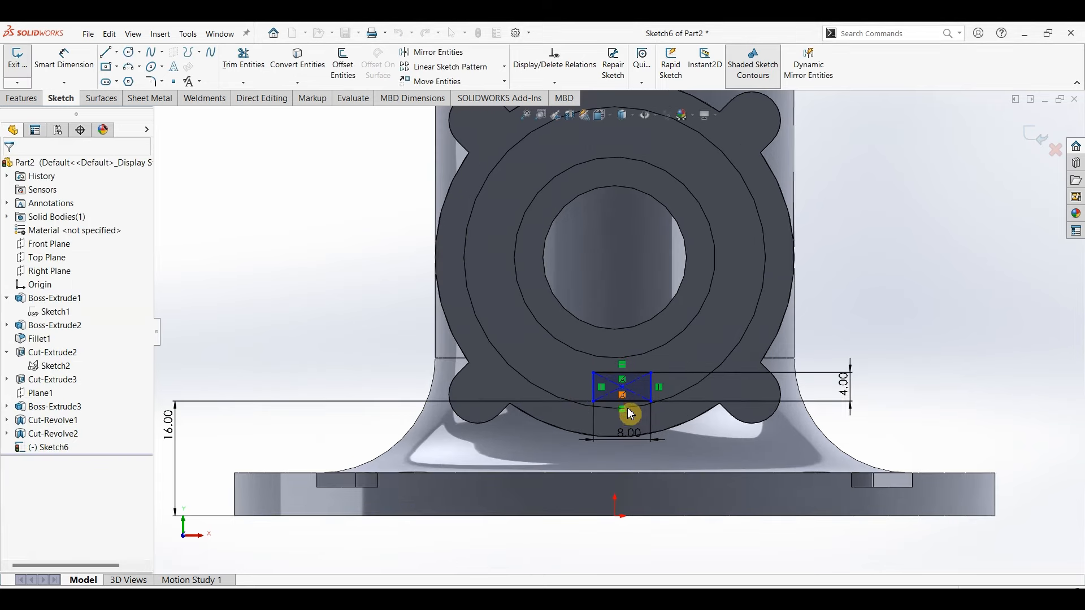
- Add a vertical relation between the rectangle's center point and the origin
scroll(625, 409, "down", 2)
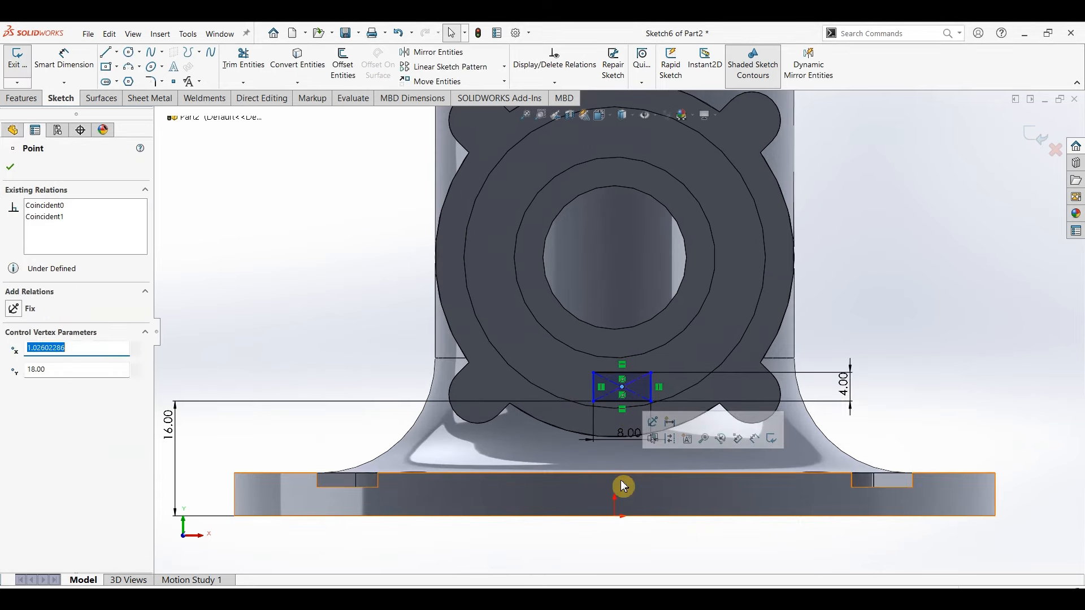
left_click(616, 517, "ctrl")
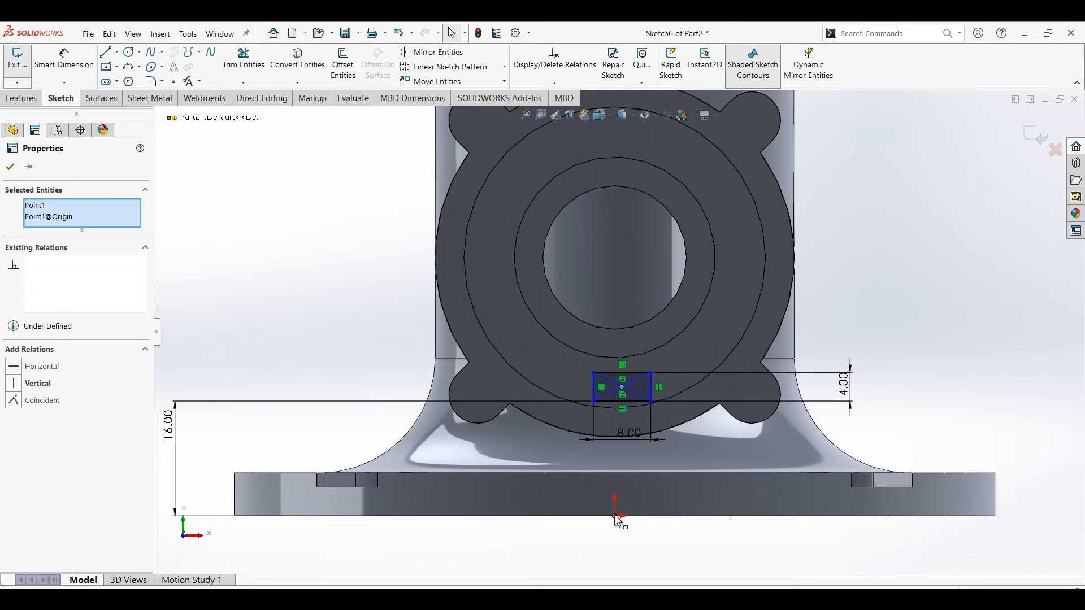
left_click(664, 464)
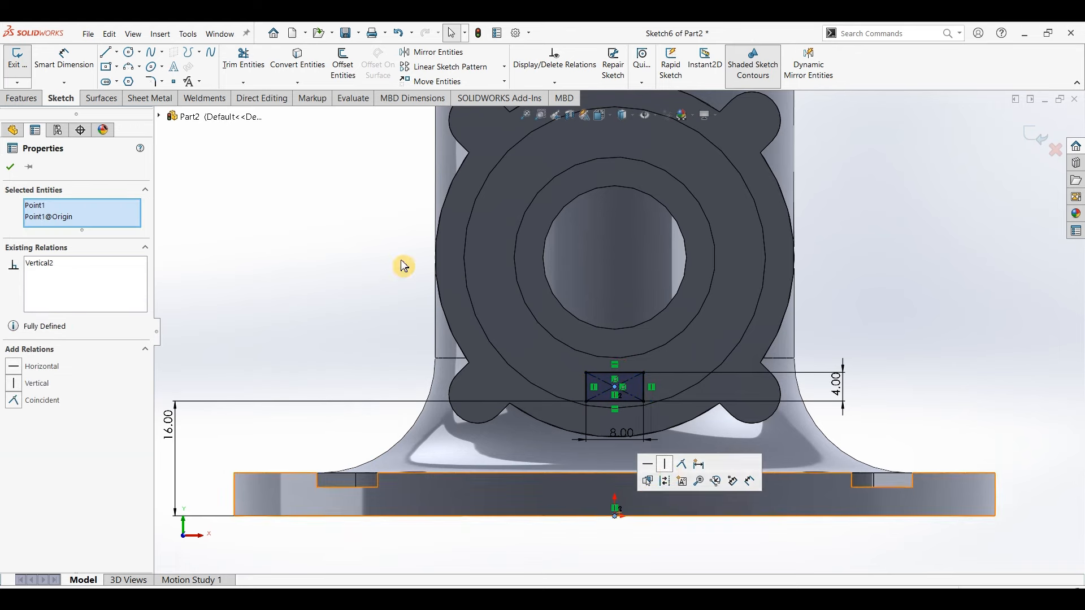
left_click(334, 212)
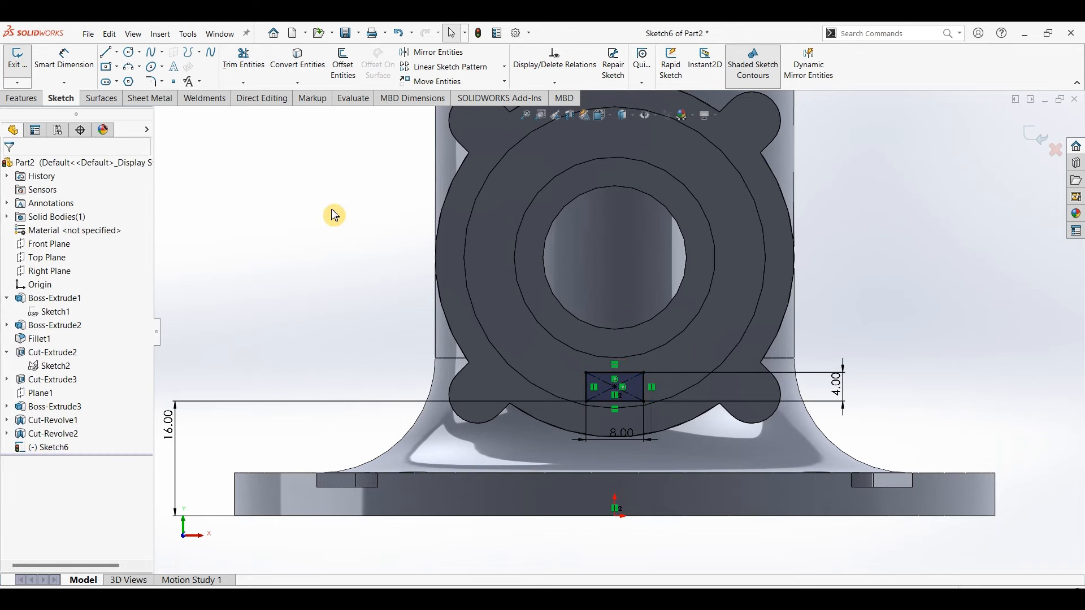
- Round all four corners of the rectangle with 1 mm sketch fillets
left_click(156, 86)
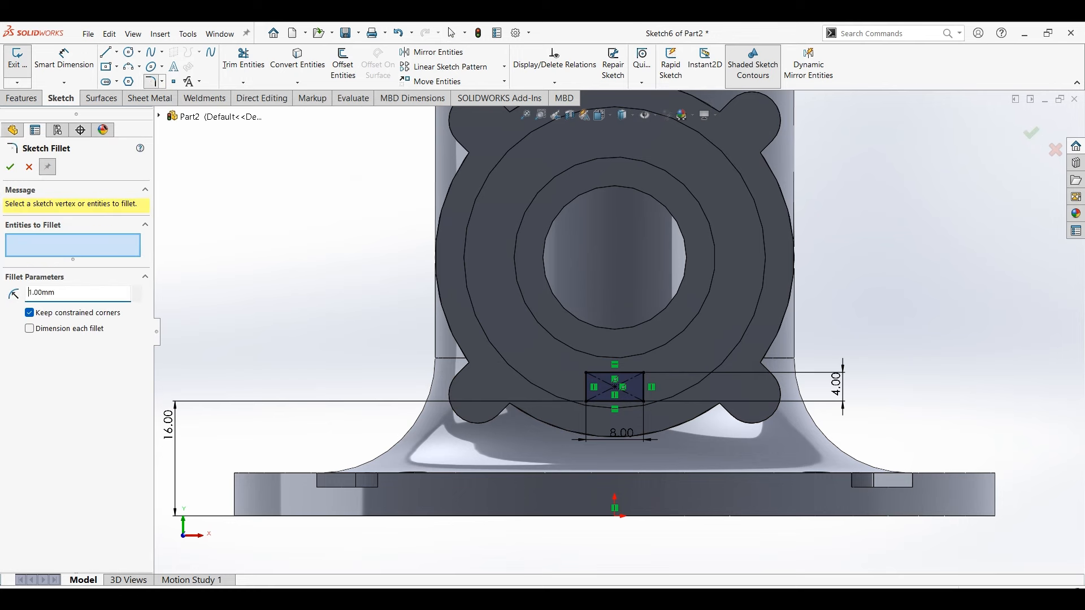
left_click(590, 379)
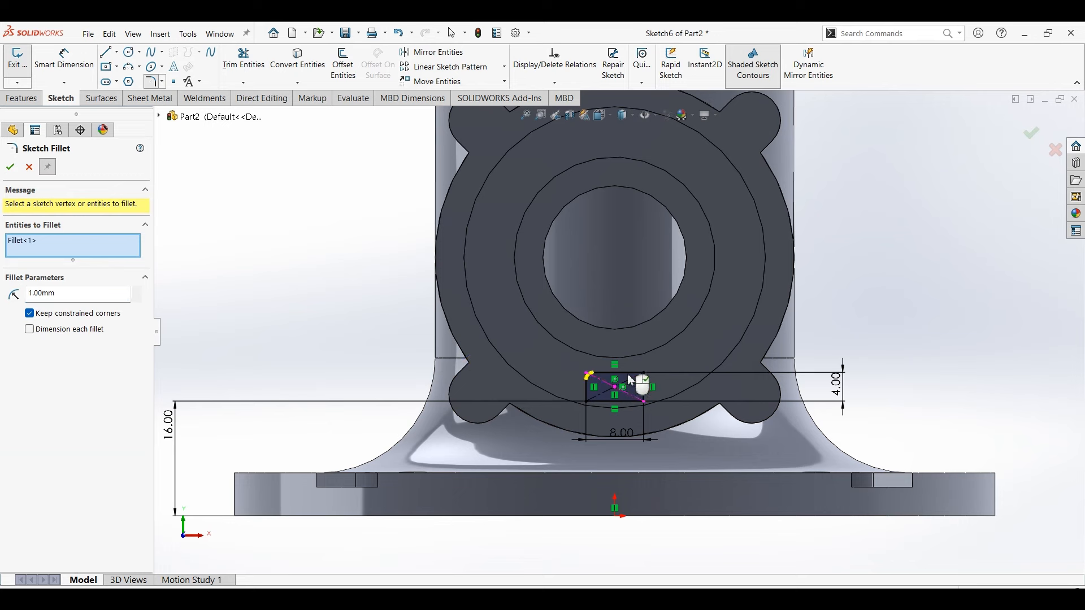
left_click(650, 383)
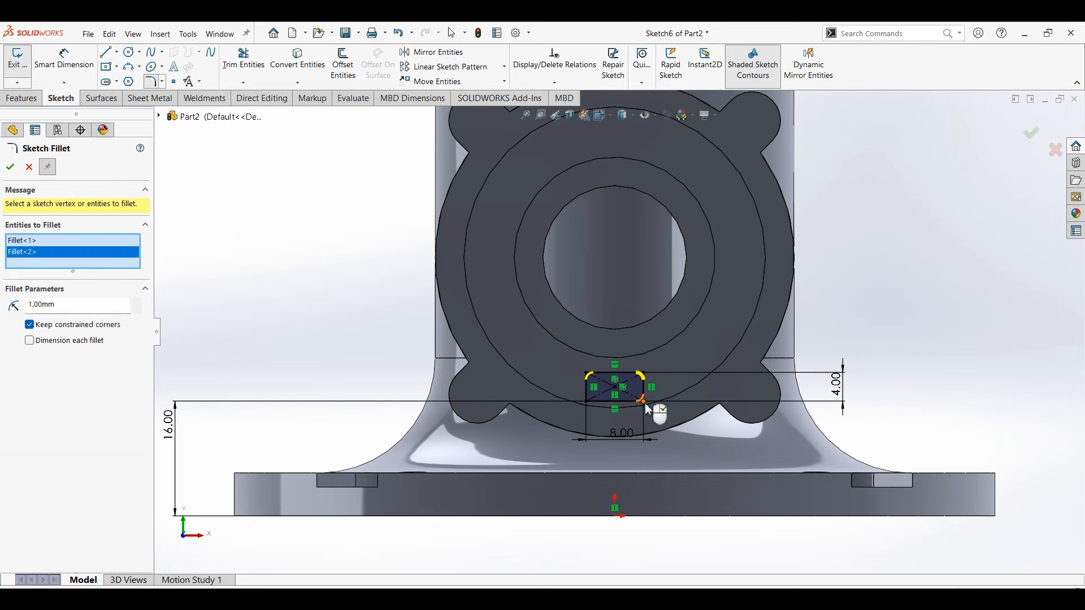
left_click(644, 402)
left_click(588, 406)
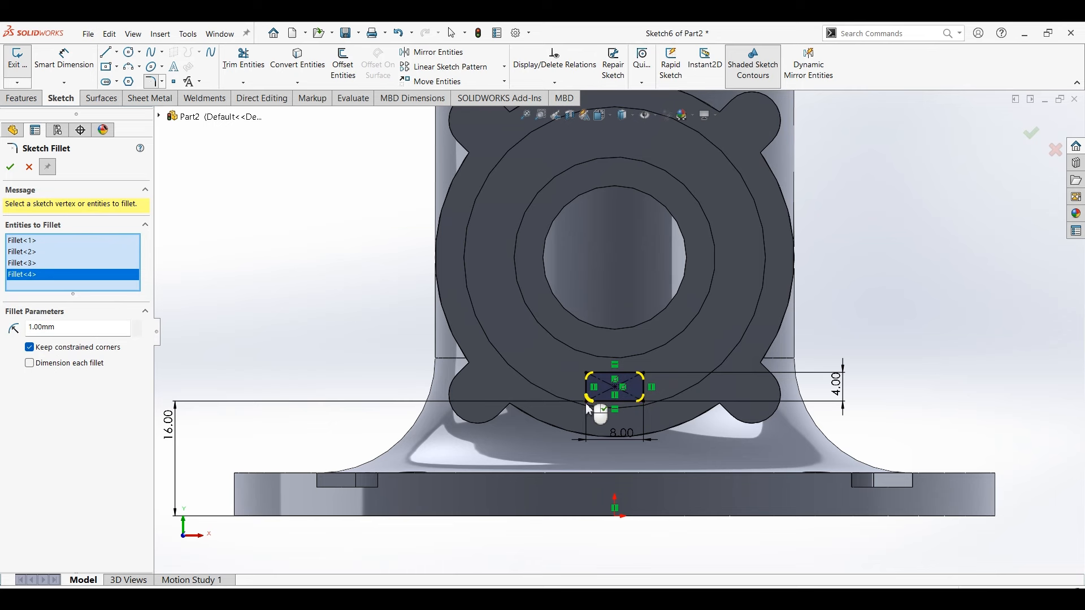
left_click(15, 170)
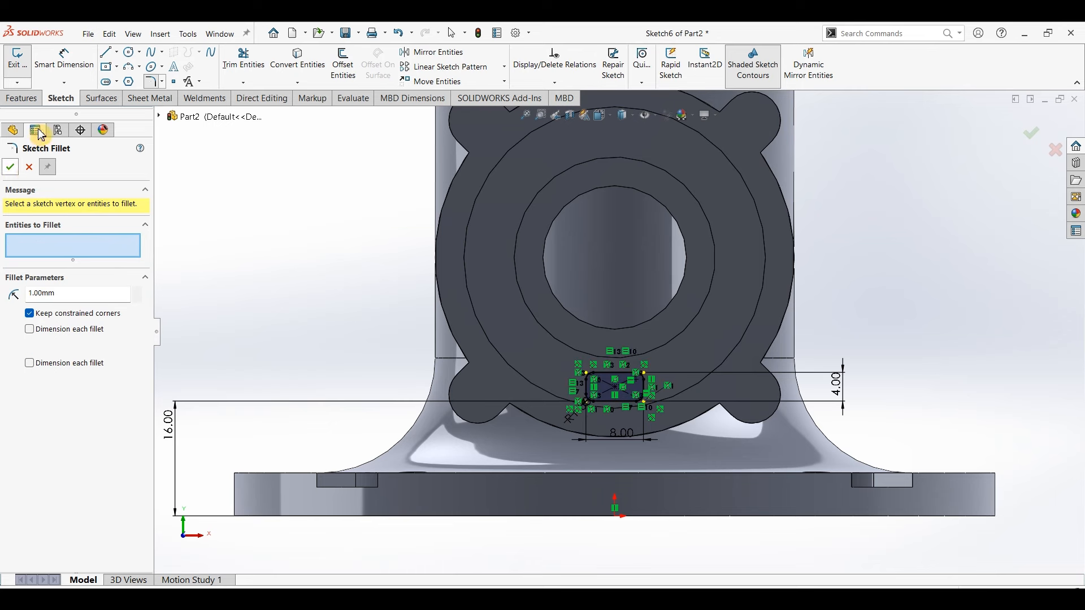
- Cut the rounded rectangle into the side boss's recessed face with an Extruded Cut
left_click(20, 98)
left_click(21, 166)
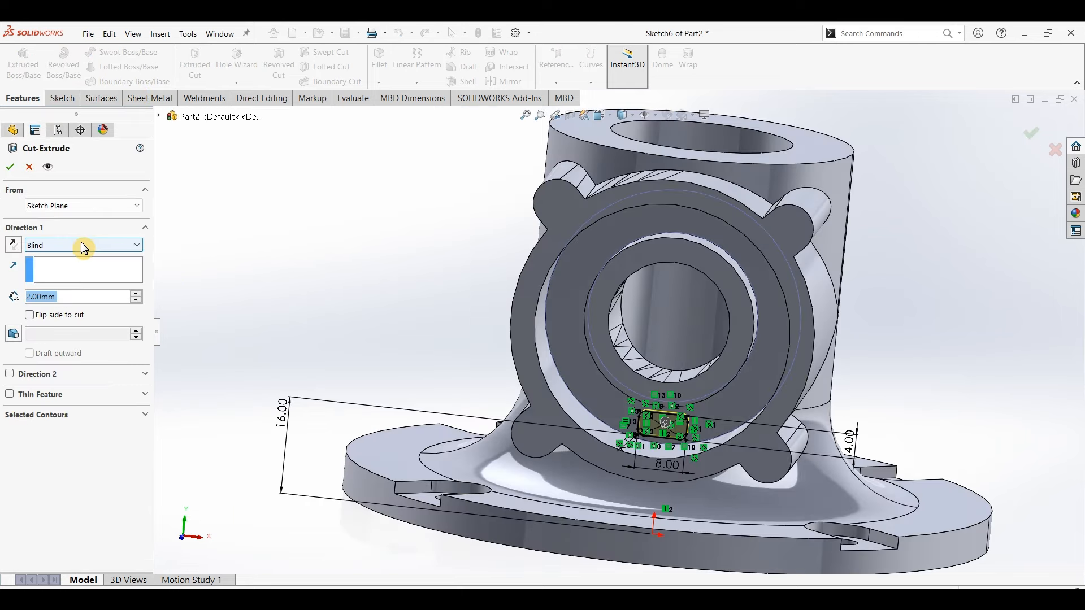
left_click(84, 249)
left_click(58, 283)
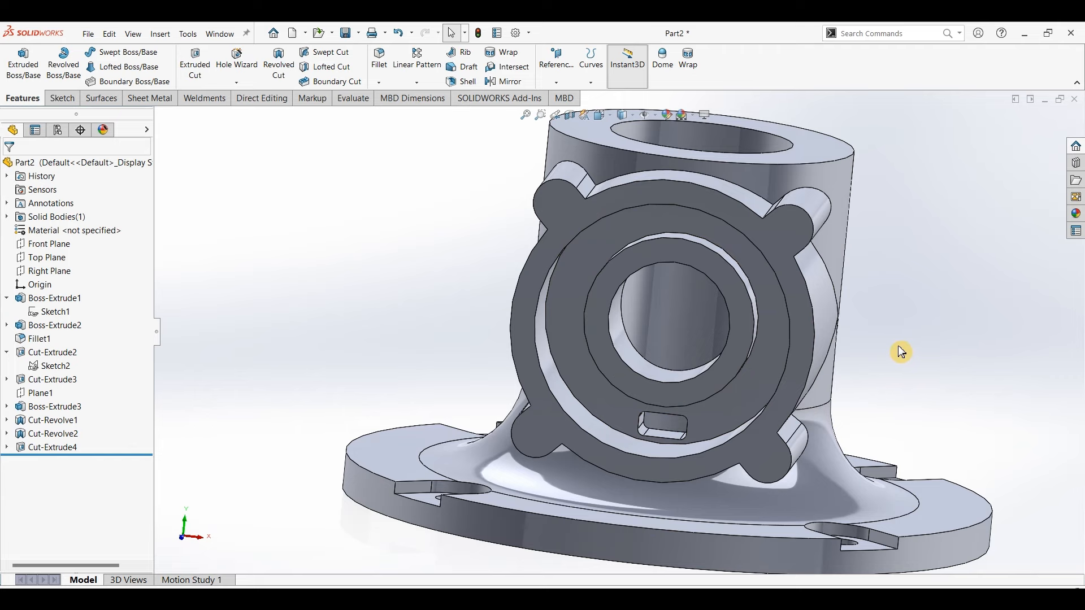
- Start a sketch on the Right Plane and offset the base fillet's curved silhouette edge 5 mm inward
key("ctrl+7")
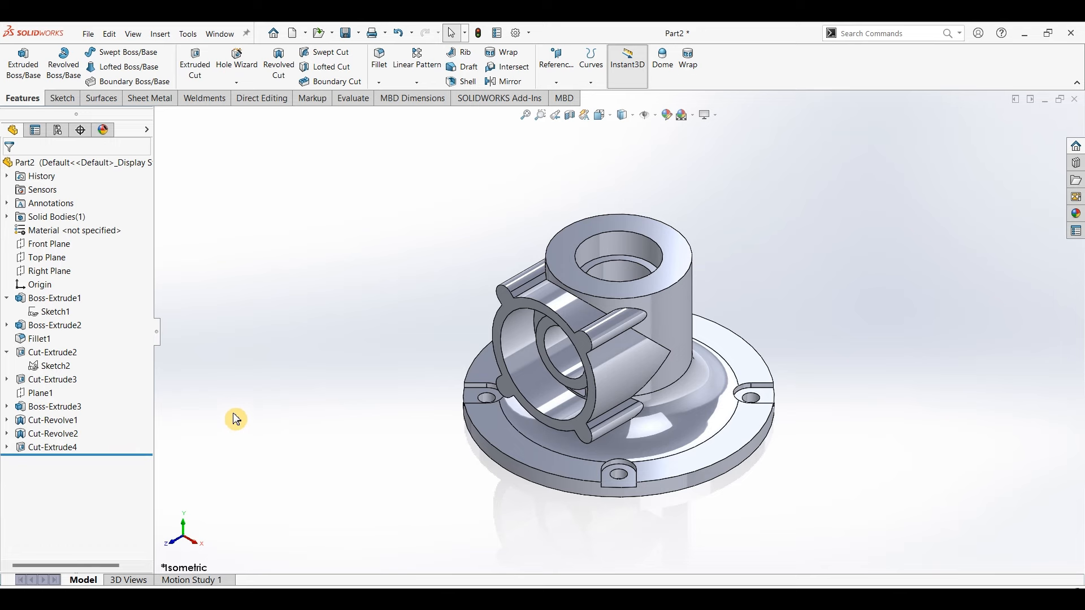
left_click(53, 273)
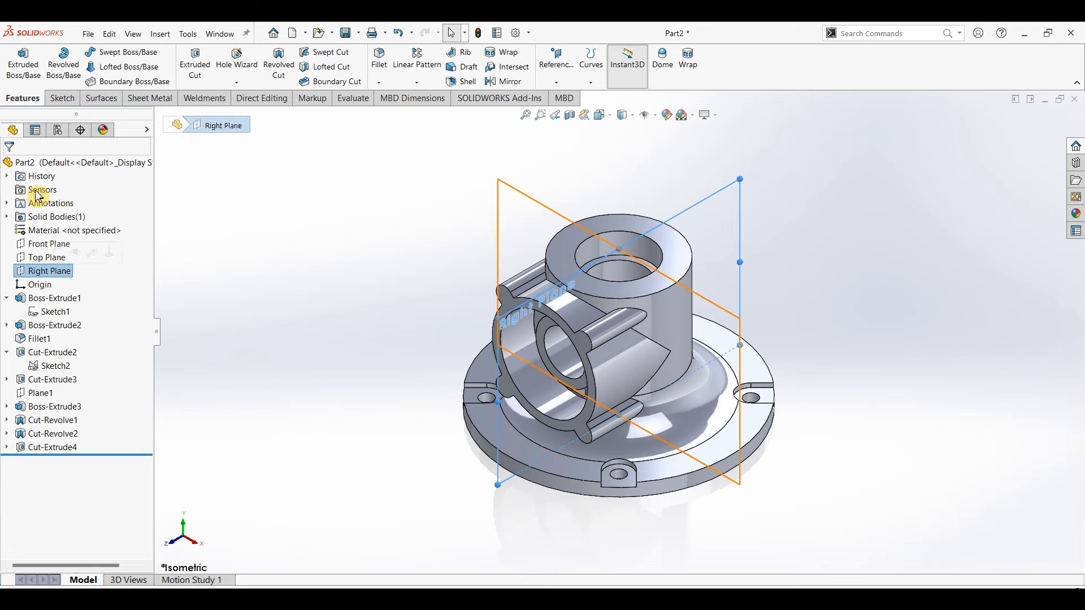
left_click(61, 98)
left_click(25, 70)
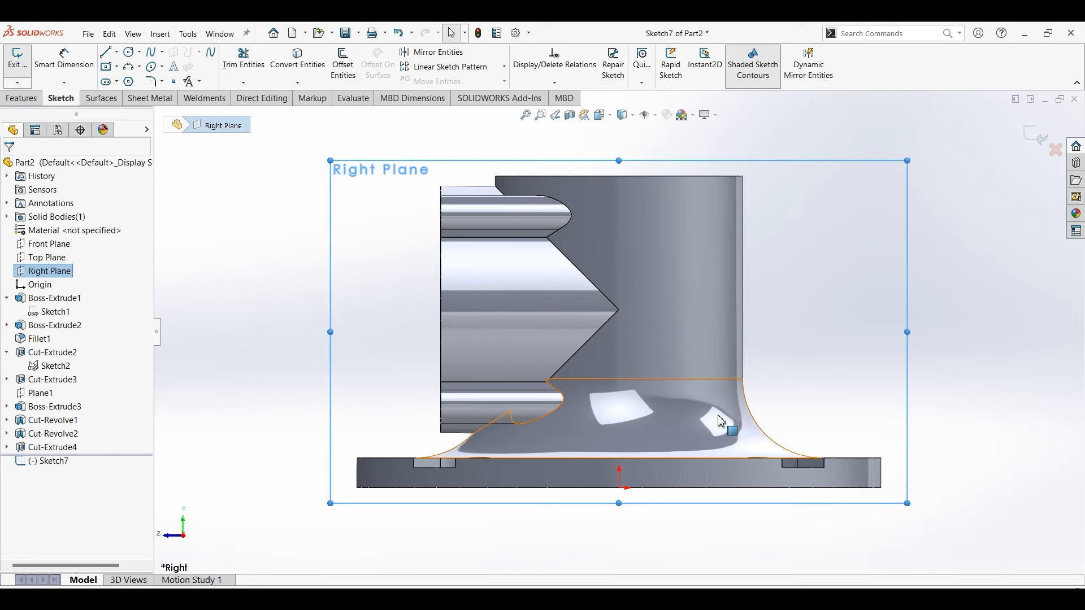
left_click(343, 64)
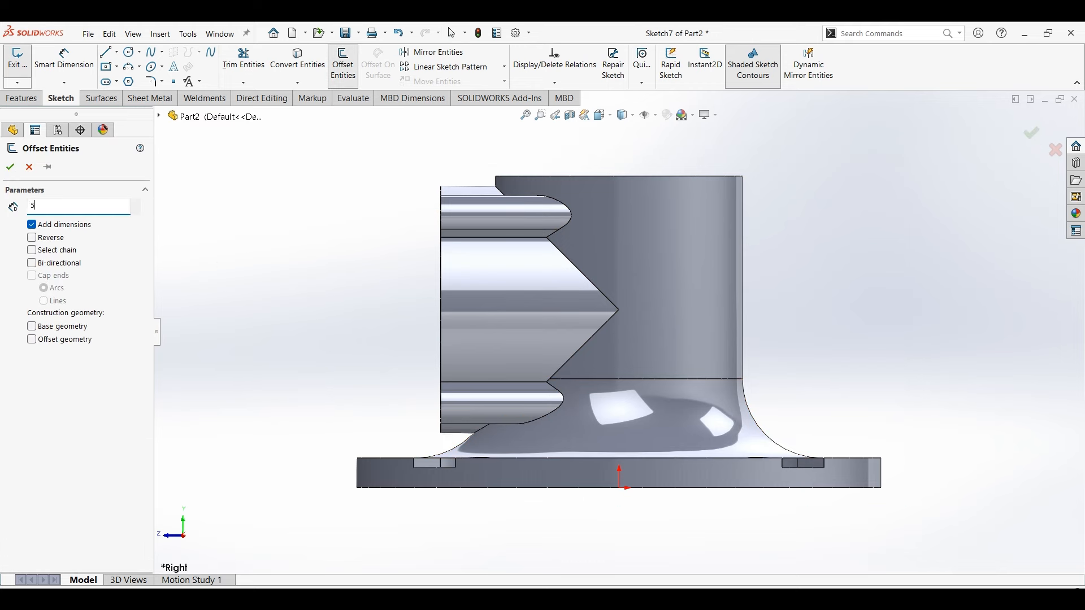
left_click(762, 431)
left_click(11, 167)
left_click(105, 52)
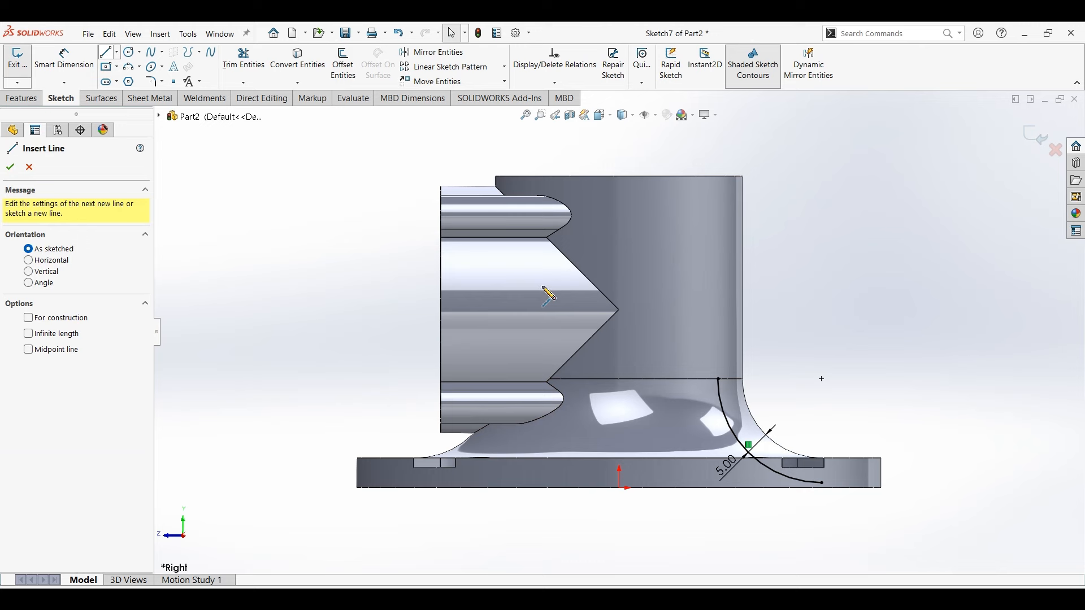
left_click(728, 419)
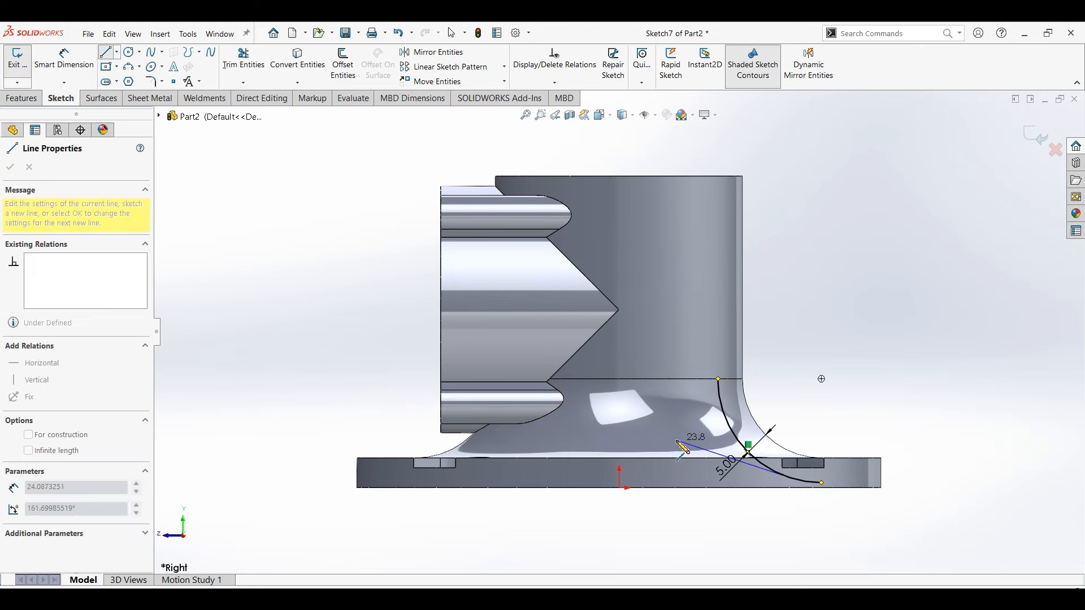
key("Escape")
key("Escape")
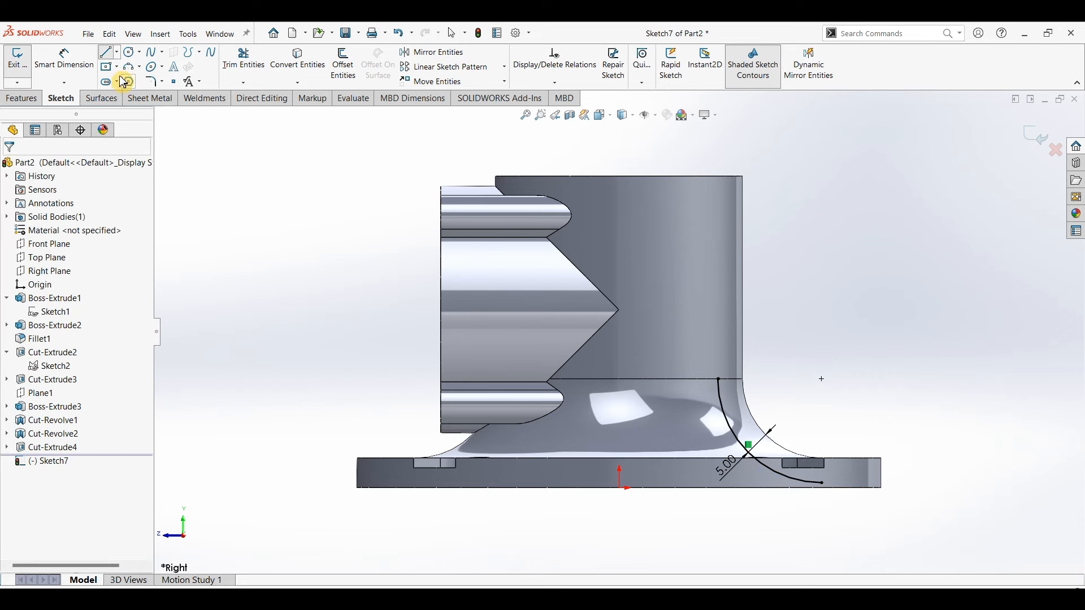
- Sketch a horizontal line crossing the offset arc, a slanted line down to the flange's underside, and a base line ending below the arc's outer end
key("l")
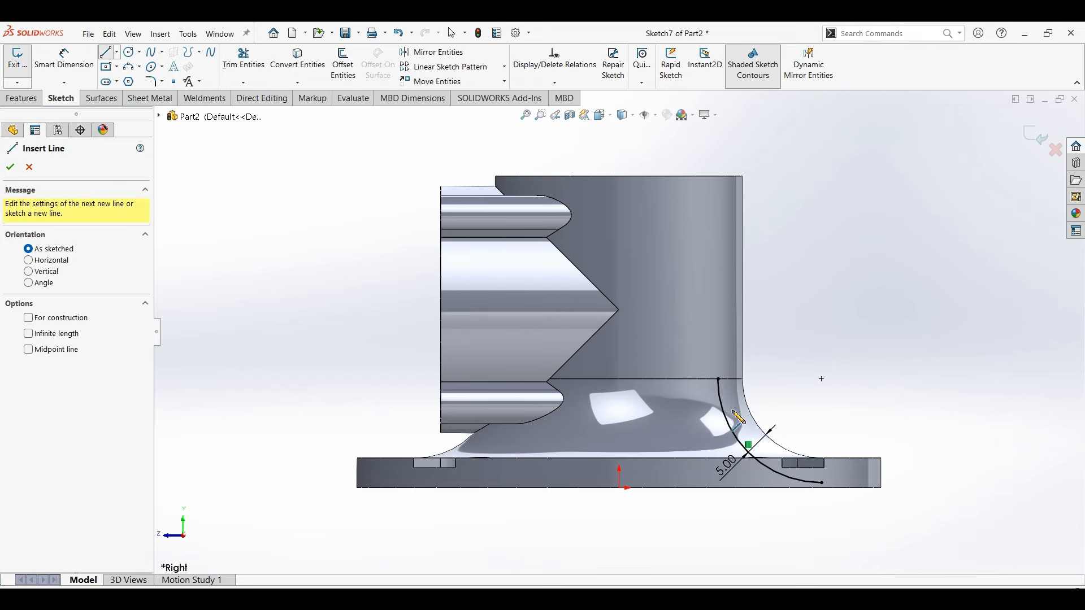
left_click(735, 419)
left_click(680, 410)
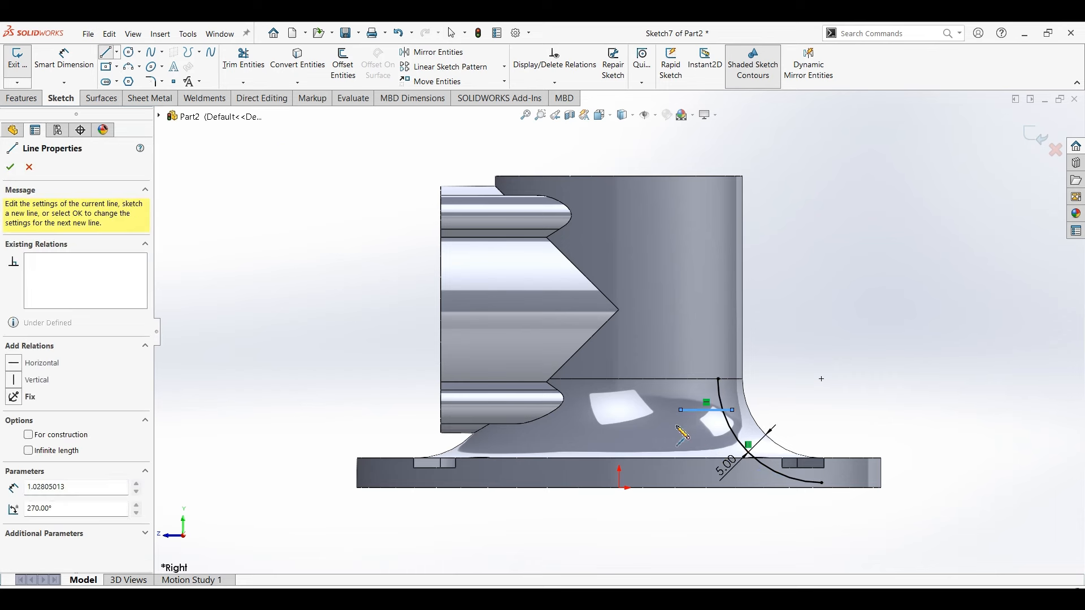
left_click(658, 488)
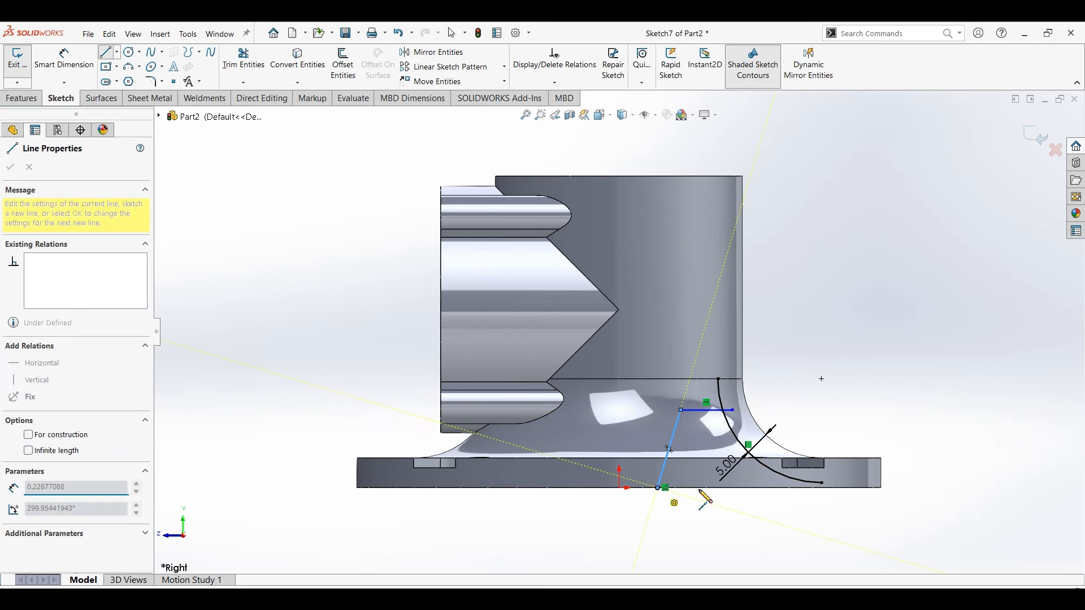
double_click(824, 488)
left_click(823, 488)
- Close the profile with a short vertical line to the arc's outer end and trim the overhanging ends at the upper corner
scroll(823, 490, "down", 4)
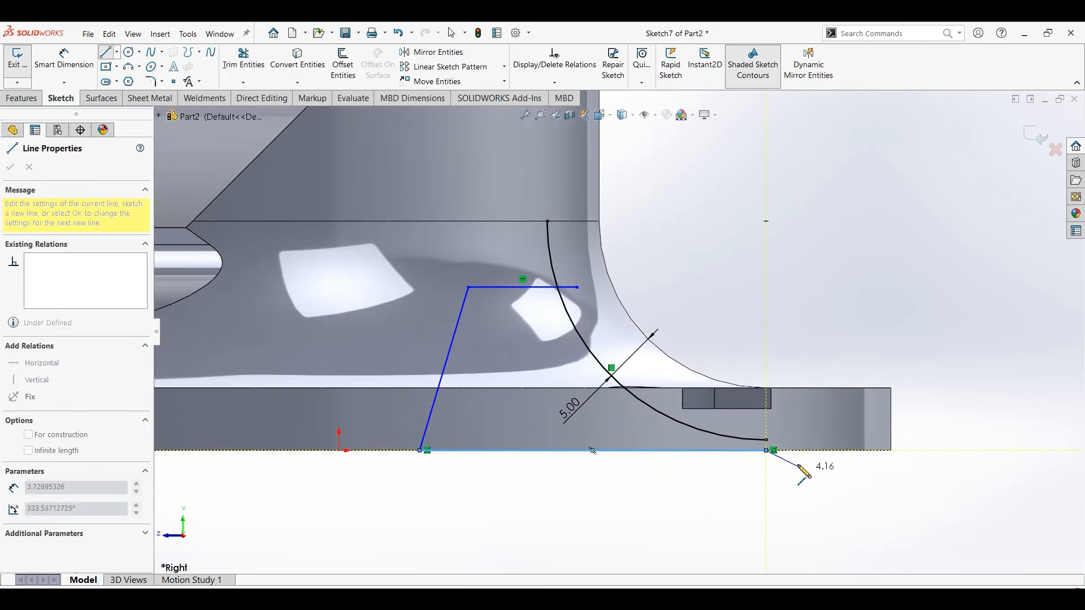
double_click(766, 441)
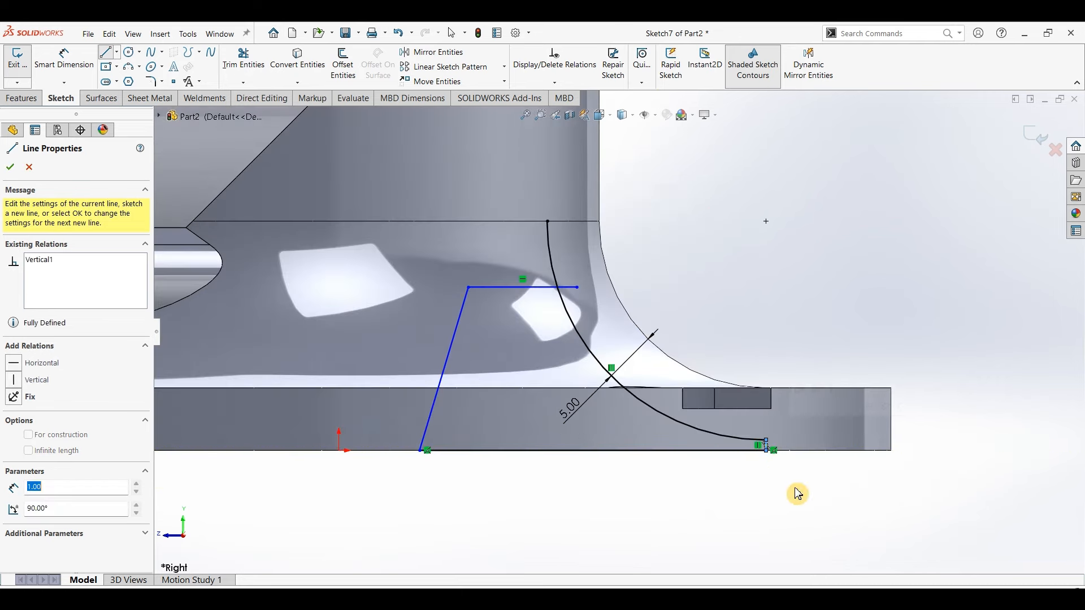
key("Escape")
key("Escape")
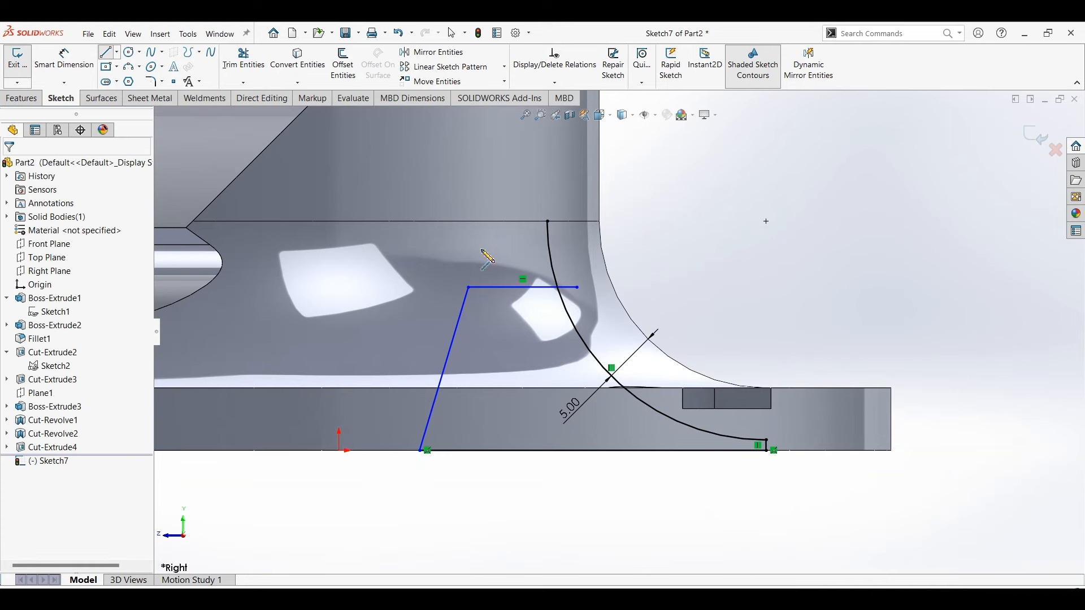
left_click(240, 57)
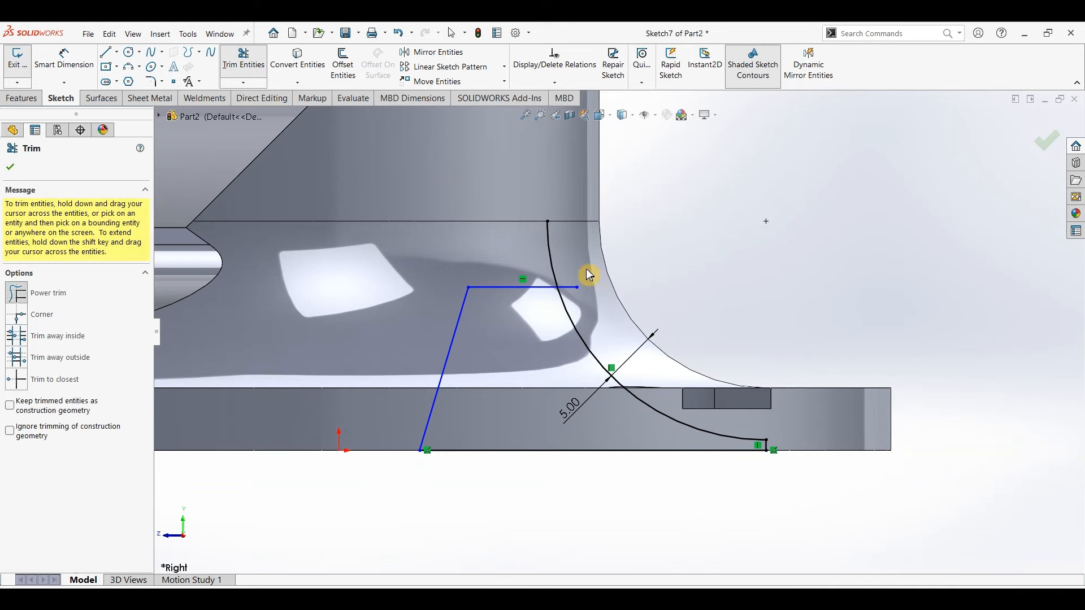
left_click_drag(561, 276, 579, 305)
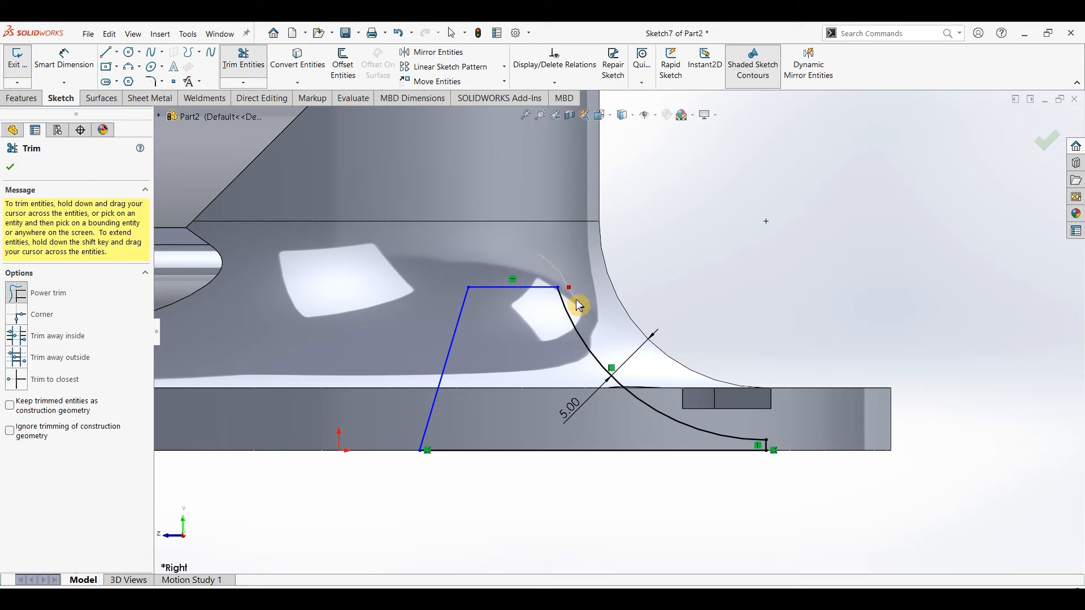
- Dimension the profile's upper horizontal line 11 mm above its base line
left_click(64, 58)
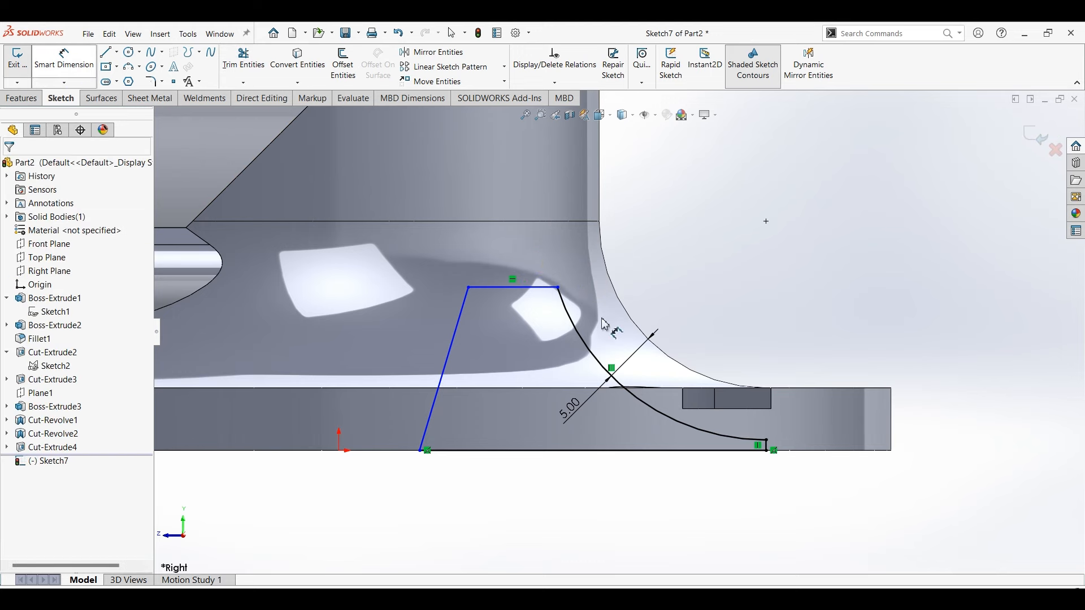
left_click(522, 296)
left_click(525, 451)
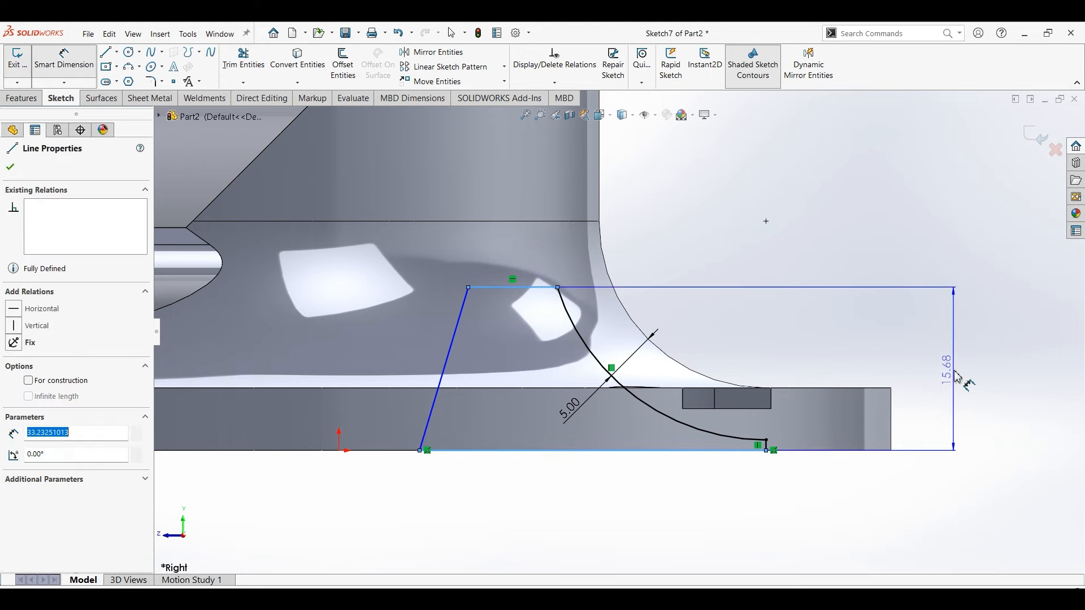
left_click(955, 377)
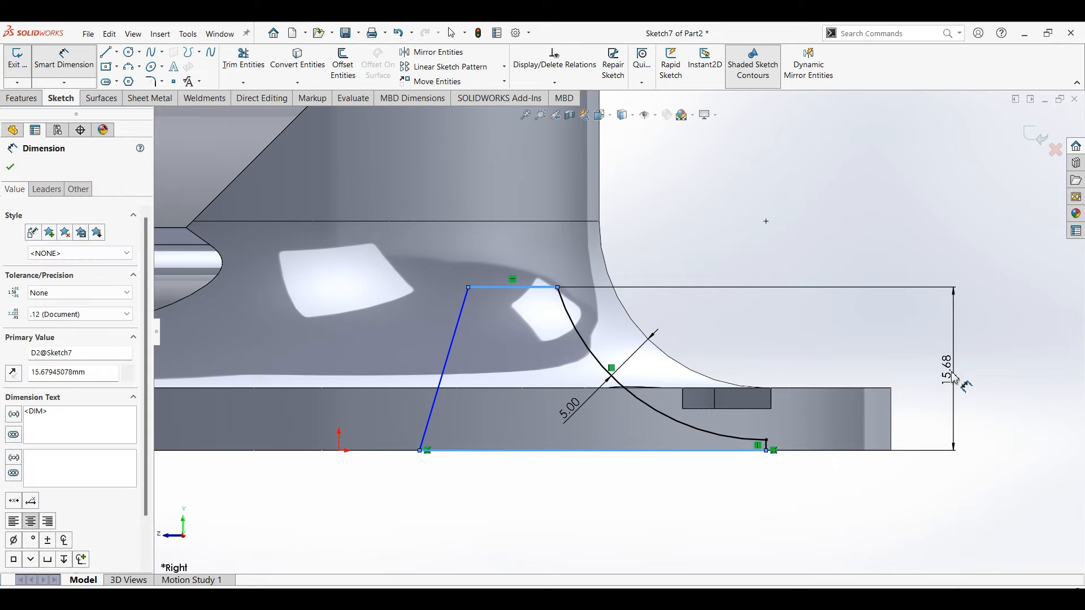
type("15")
key("Return")
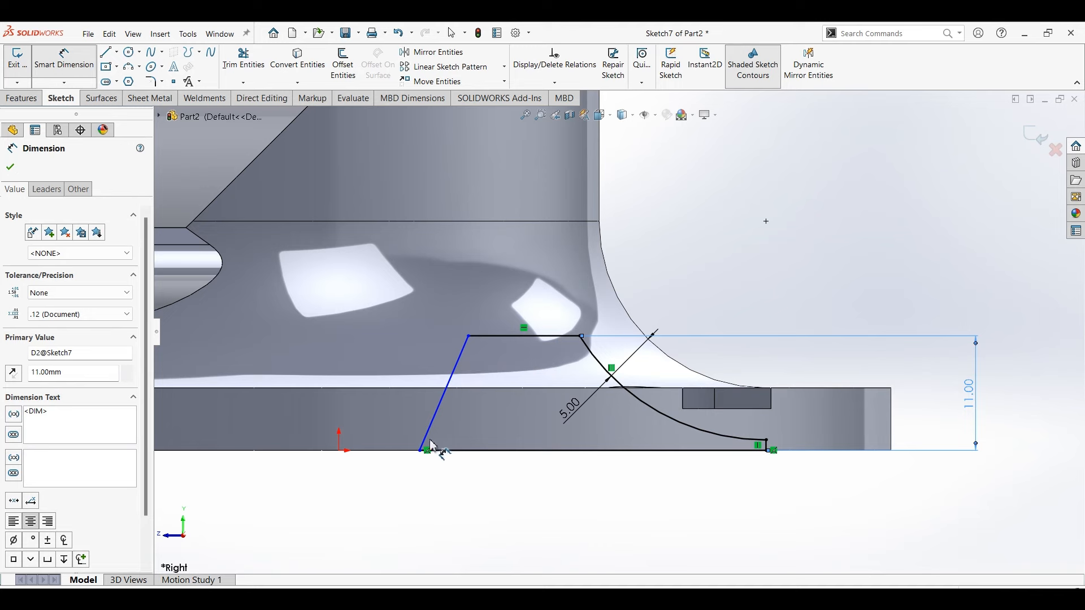
- Dimension the slanted line's lower end 18 mm and its upper end 20 mm horizontally from the origin
left_click(340, 452)
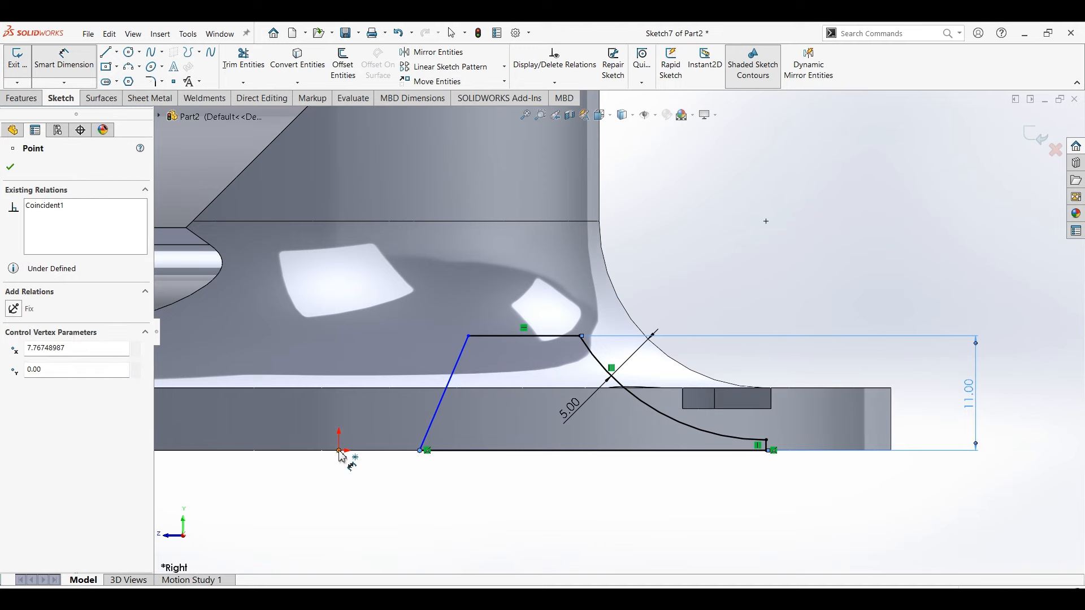
left_click(341, 452)
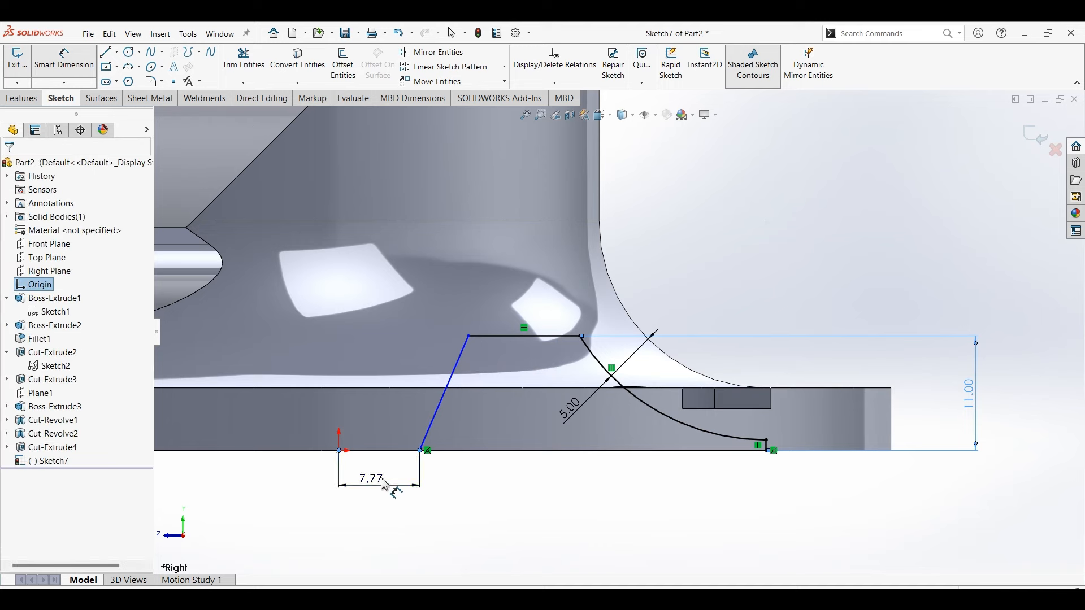
left_click(384, 484)
key("Return")
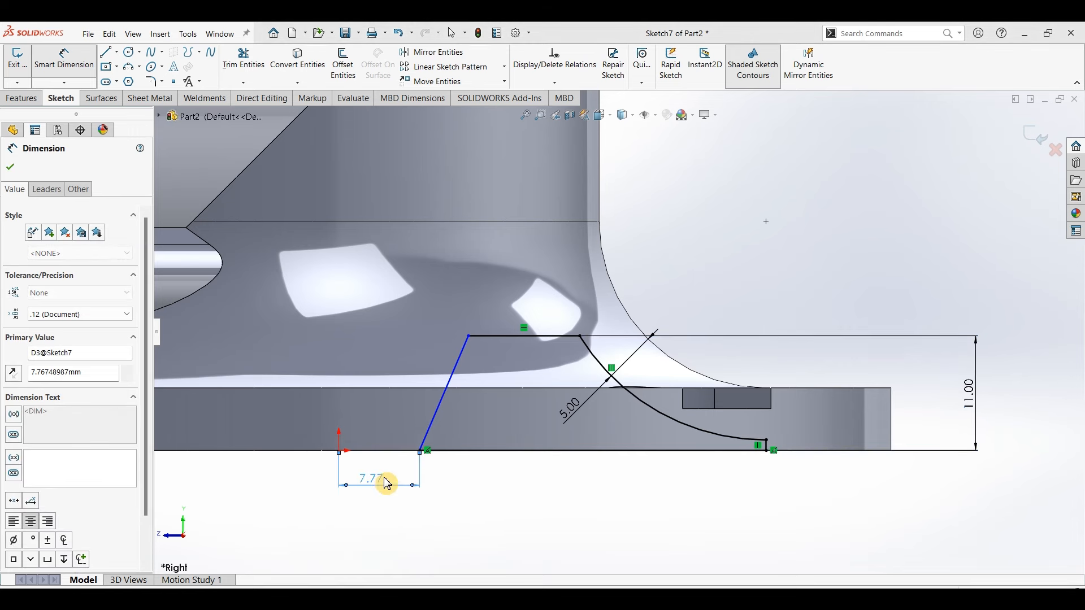
left_click(341, 455)
left_click(341, 453)
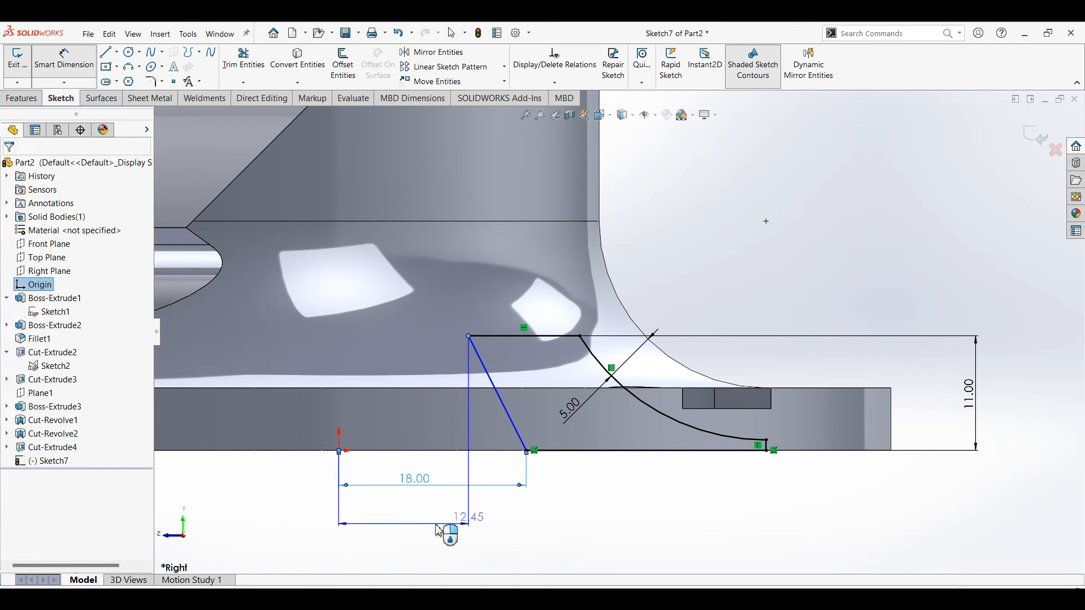
left_click(438, 531)
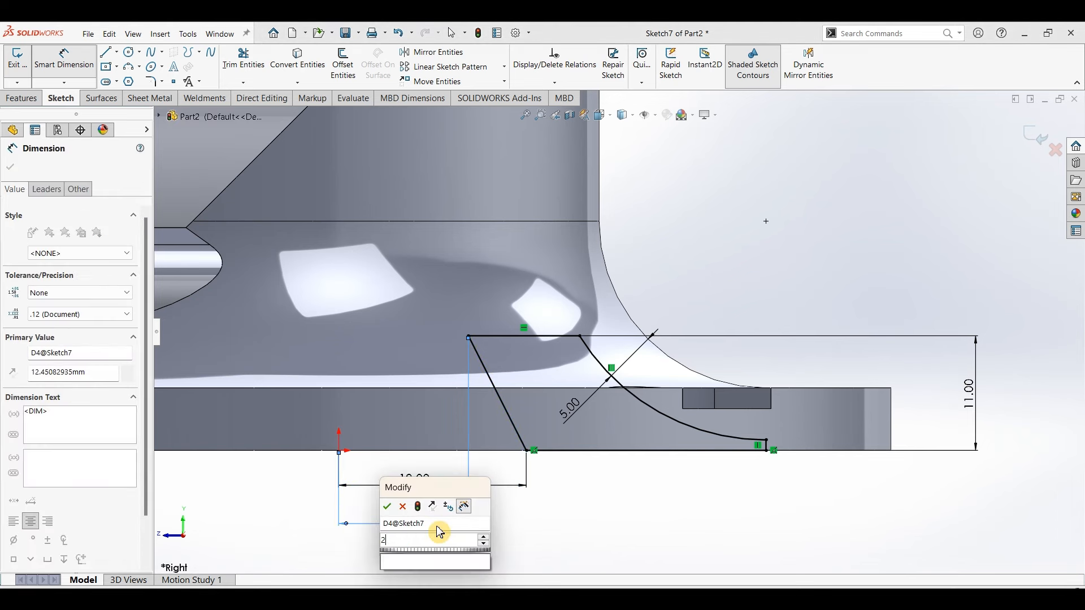
key("Return")
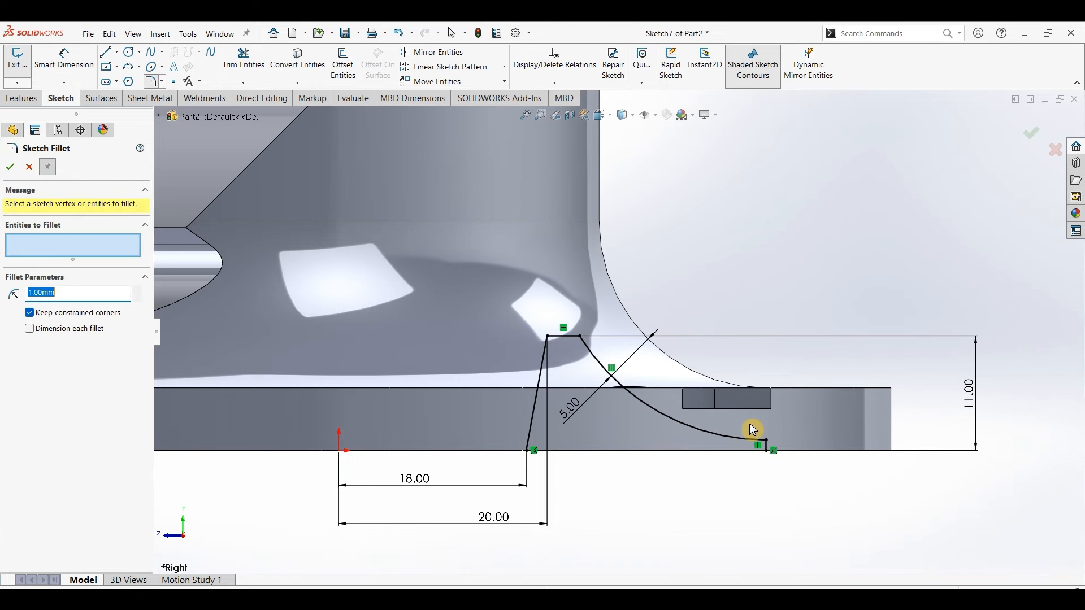
- Round the profile's corner at the arc's outer end with a 1 mm sketch fillet and draw a vertical centerline up from the origin
left_click(769, 446)
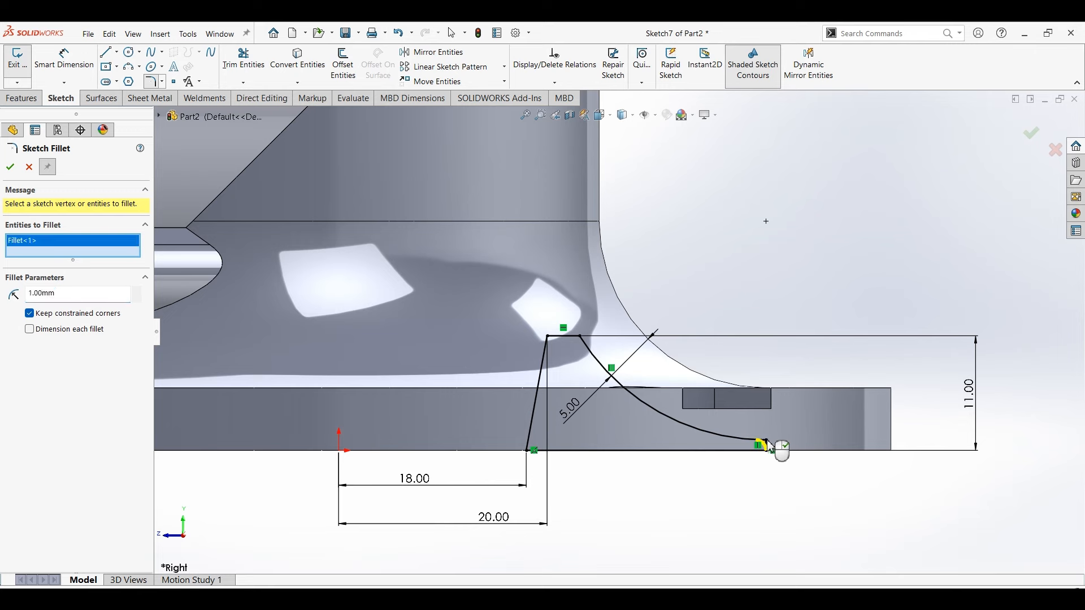
left_click(18, 172)
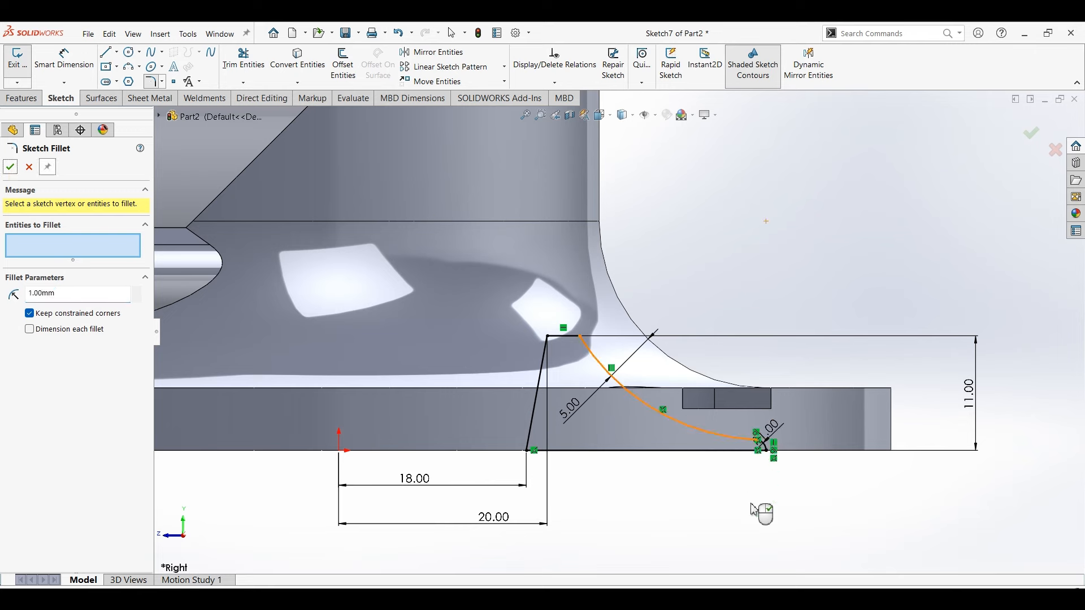
left_click(117, 52)
left_click(126, 82)
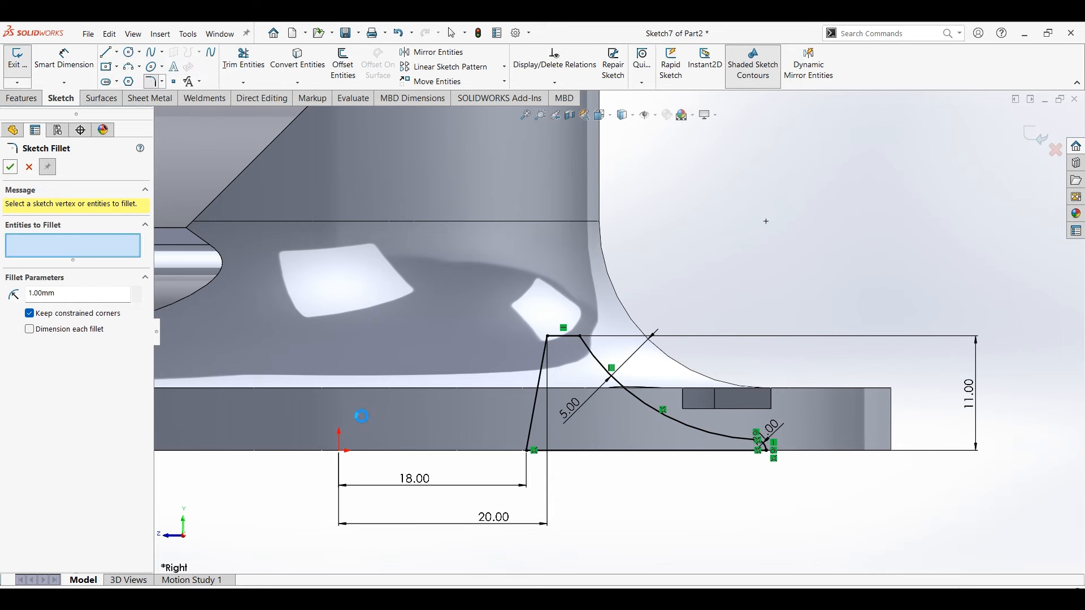
left_click(339, 450)
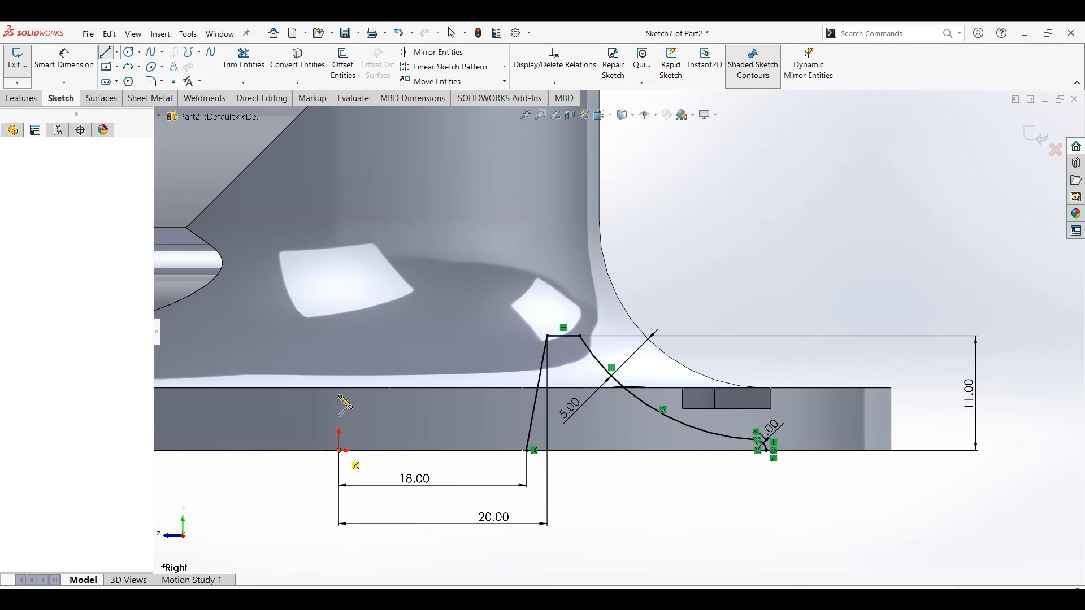
left_click(339, 308)
- Cut the profile 360° around the vertical centerline with a Revolved Cut to hollow the flange's underside
left_click(42, 104)
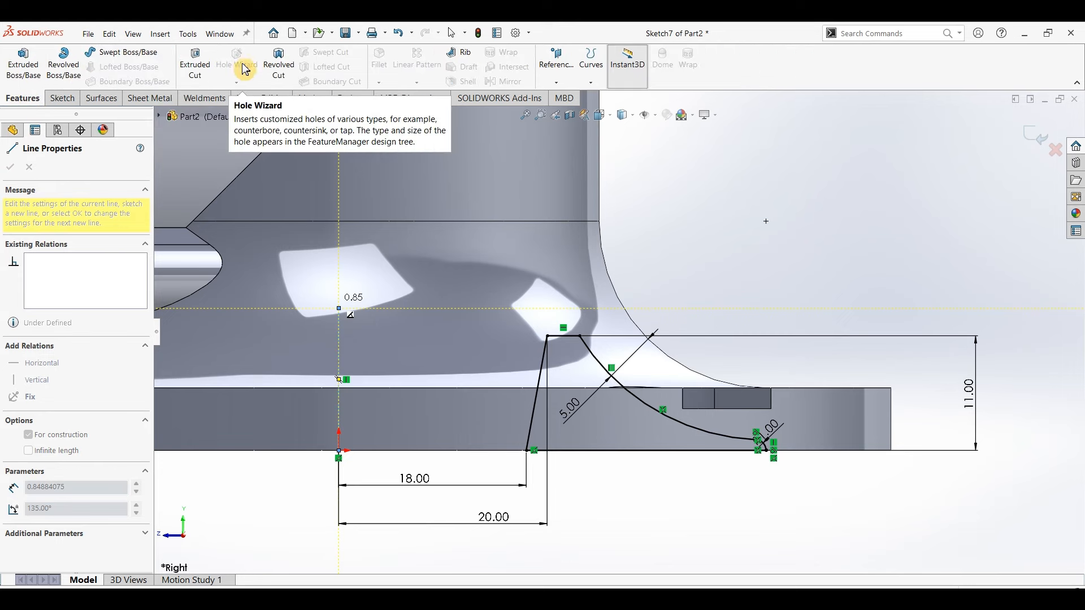
left_click(278, 67)
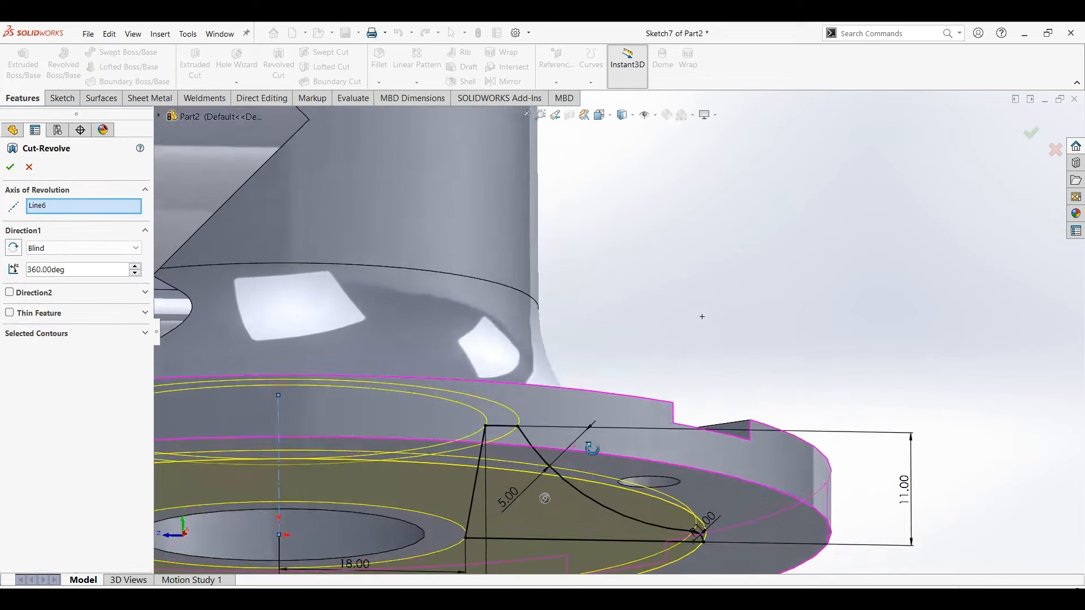
middle_click_drag(581, 485, 426, 425)
left_click(12, 167)
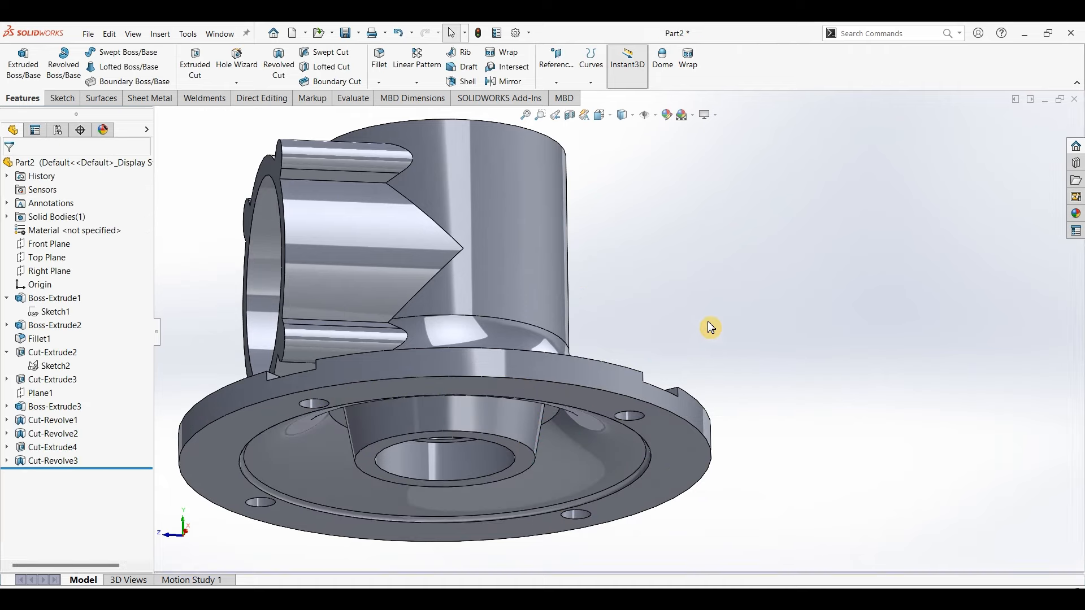
middle_click_drag(710, 327, 672, 452)
- Check the drawing's M5 callout and specify an M5x0.8 Hole Wizard tapped hole with 4 mm drill diameter and 12 mm blind depth
key("ctrl+7")
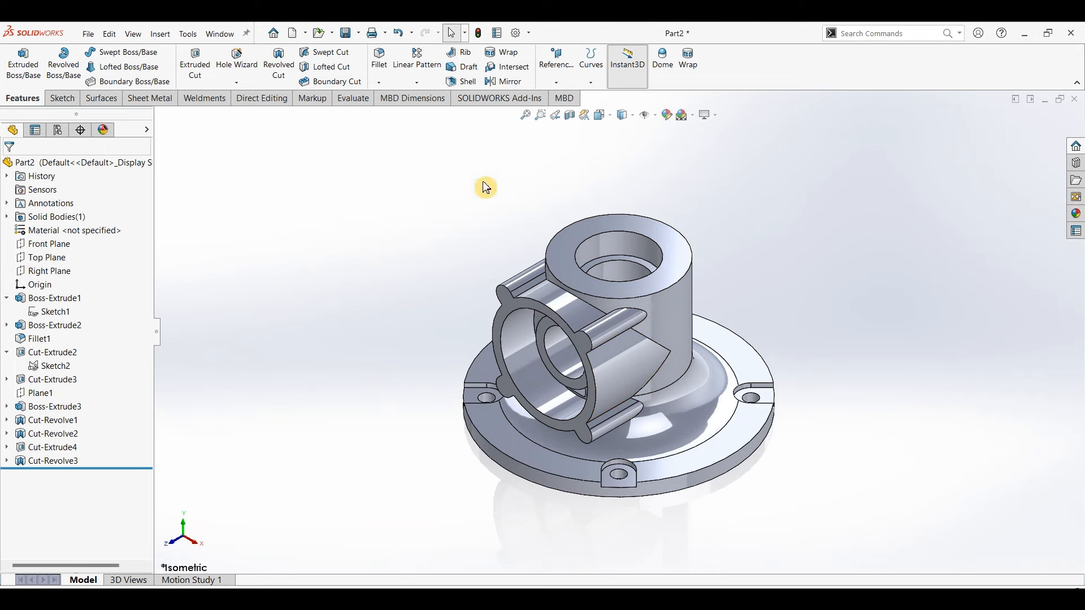
left_click(243, 67)
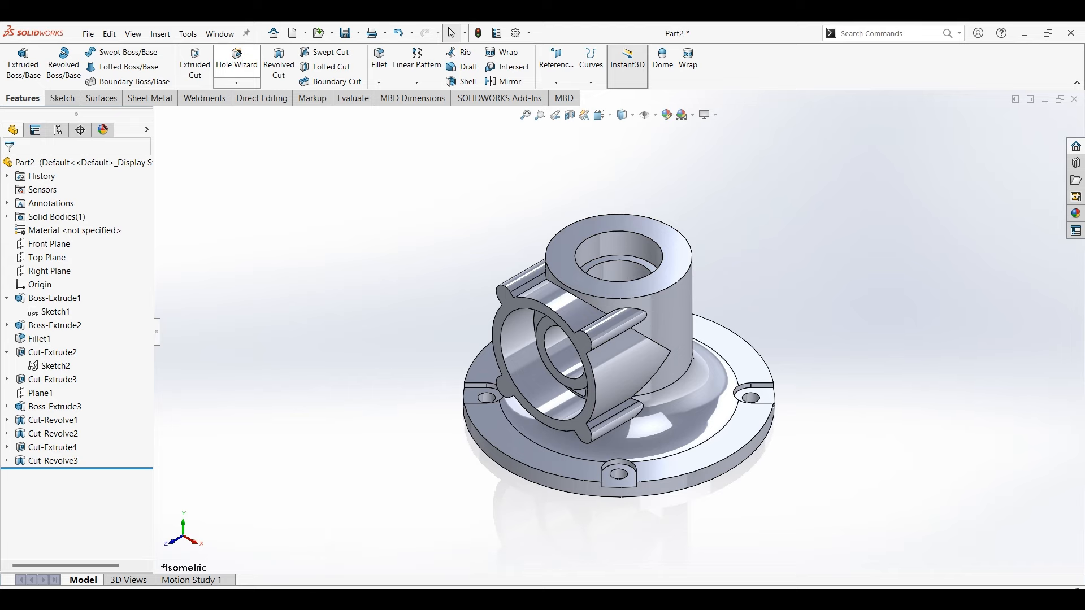
left_click(390, 599)
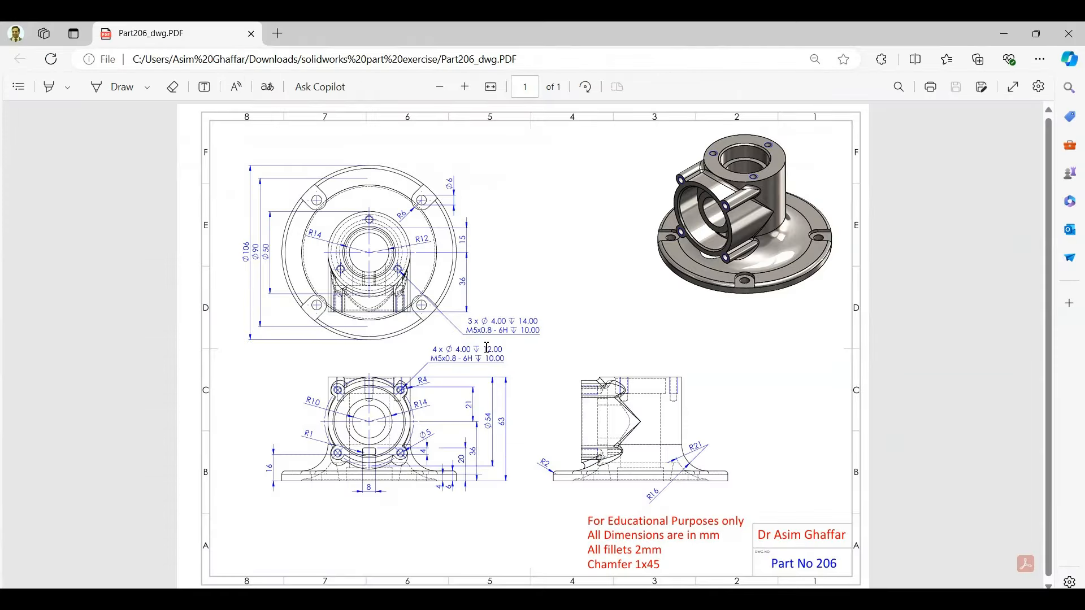
left_click(1005, 42)
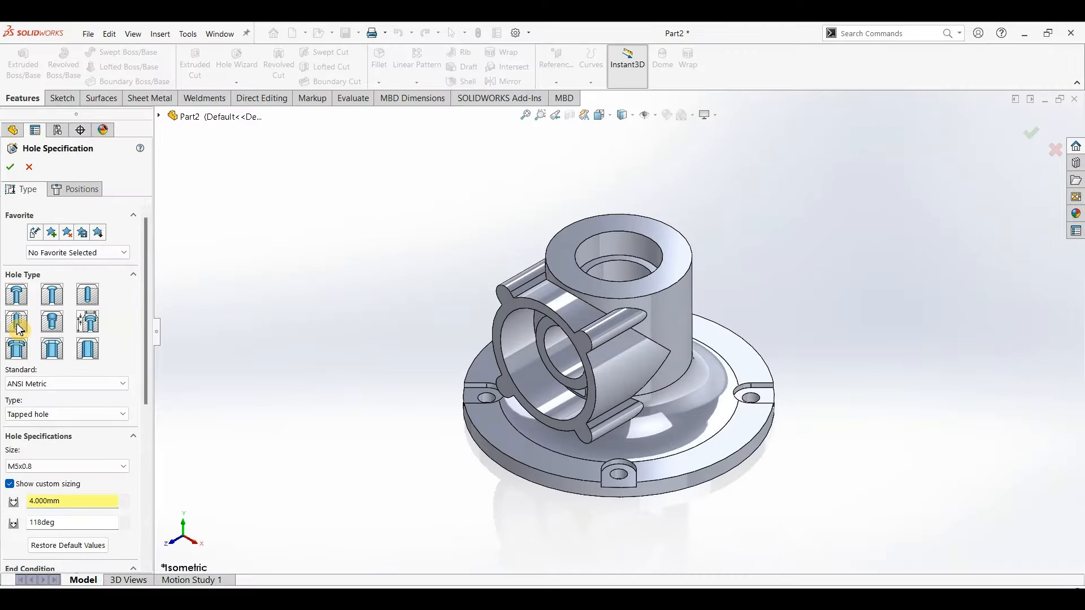
left_click_drag(148, 274, 149, 346)
left_click(38, 293)
left_click(29, 324)
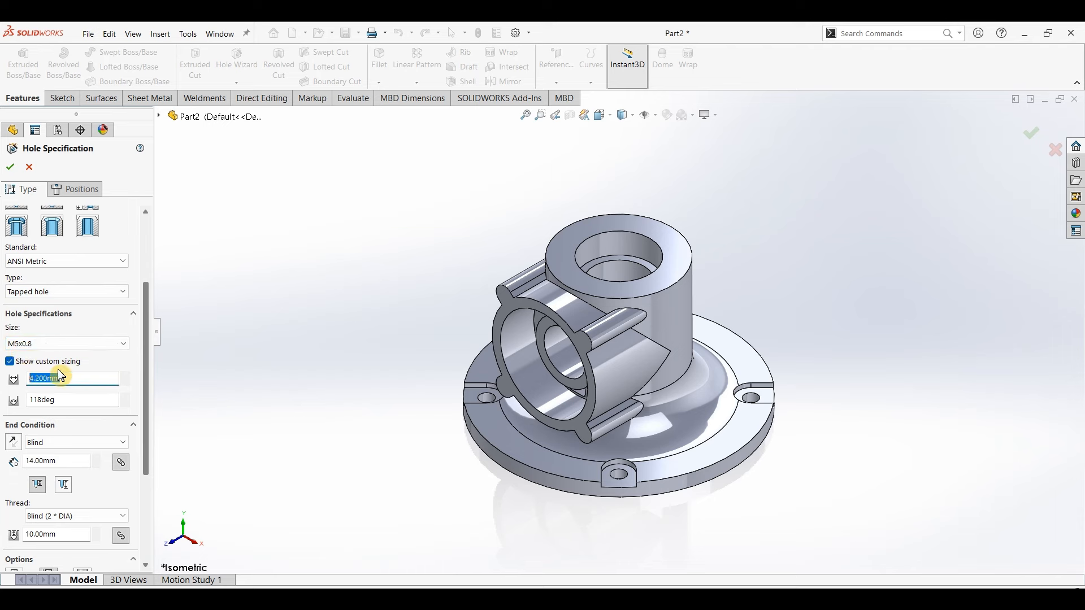
type("4")
key("Tab")
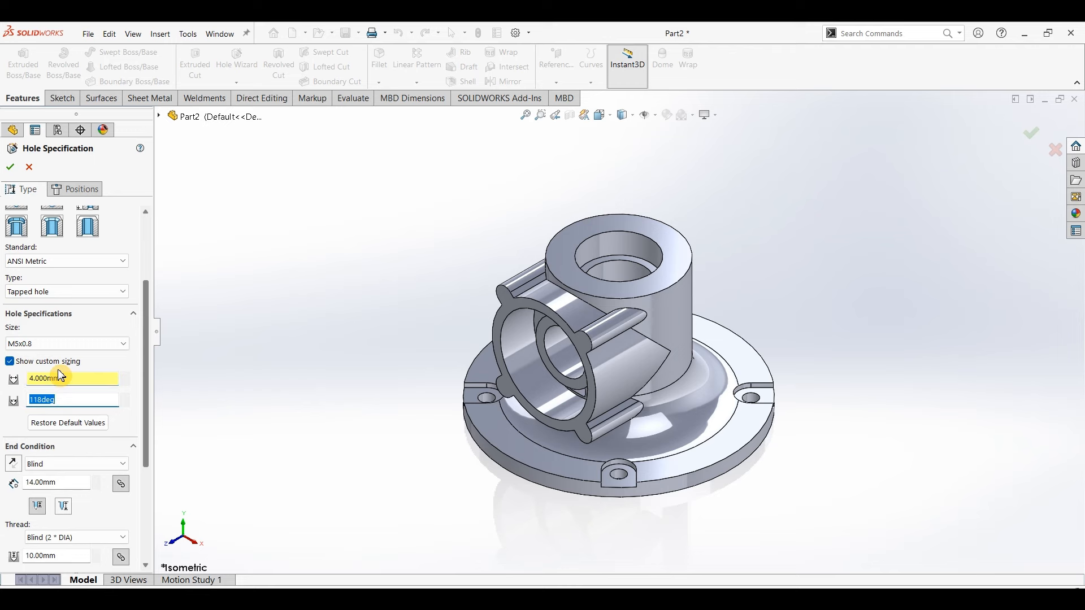
left_click_drag(145, 347, 149, 425)
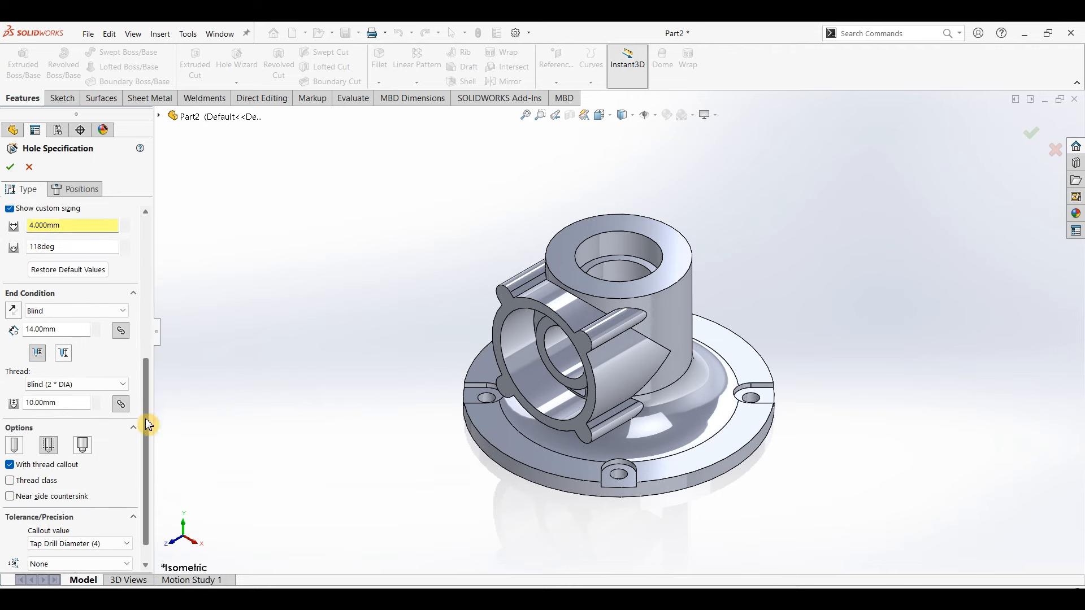
left_click(29, 329)
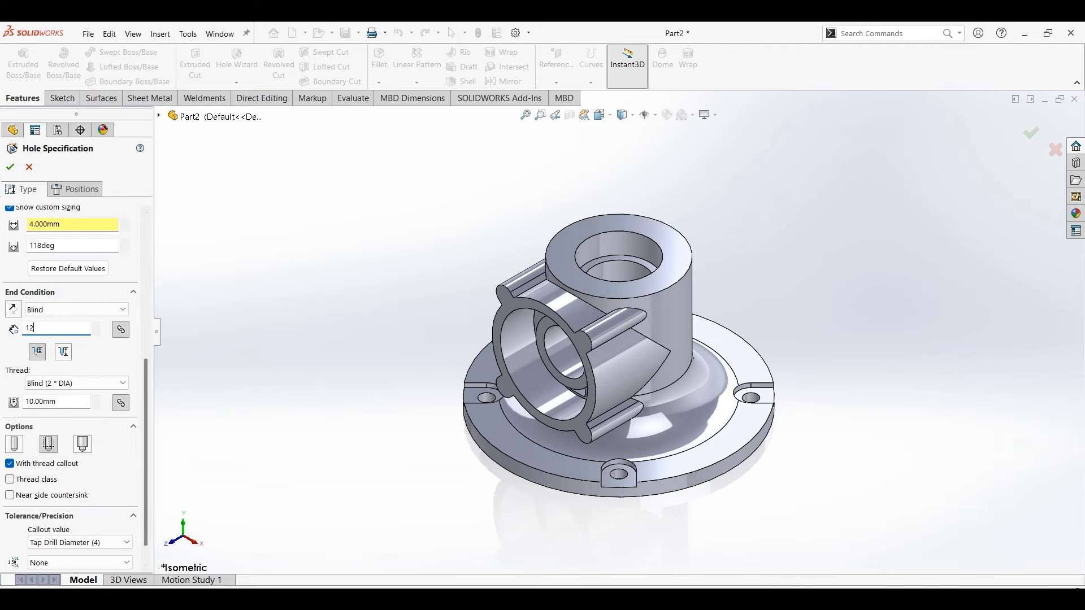
key("Return")
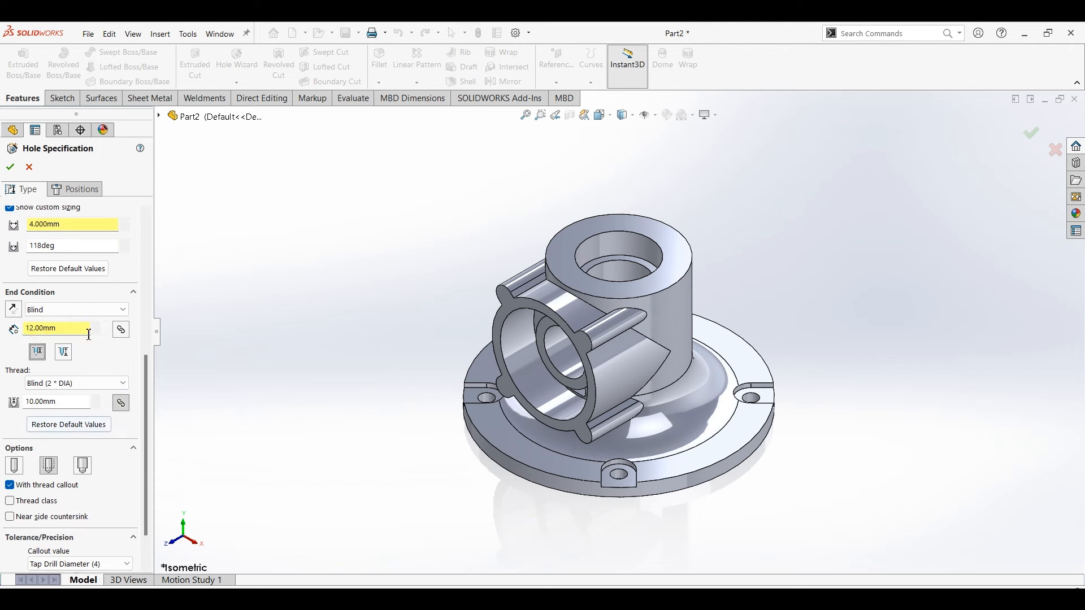
- Place the tapped holes at the centres of the four lugs on the side cylinder's end face and create them
left_click(86, 190)
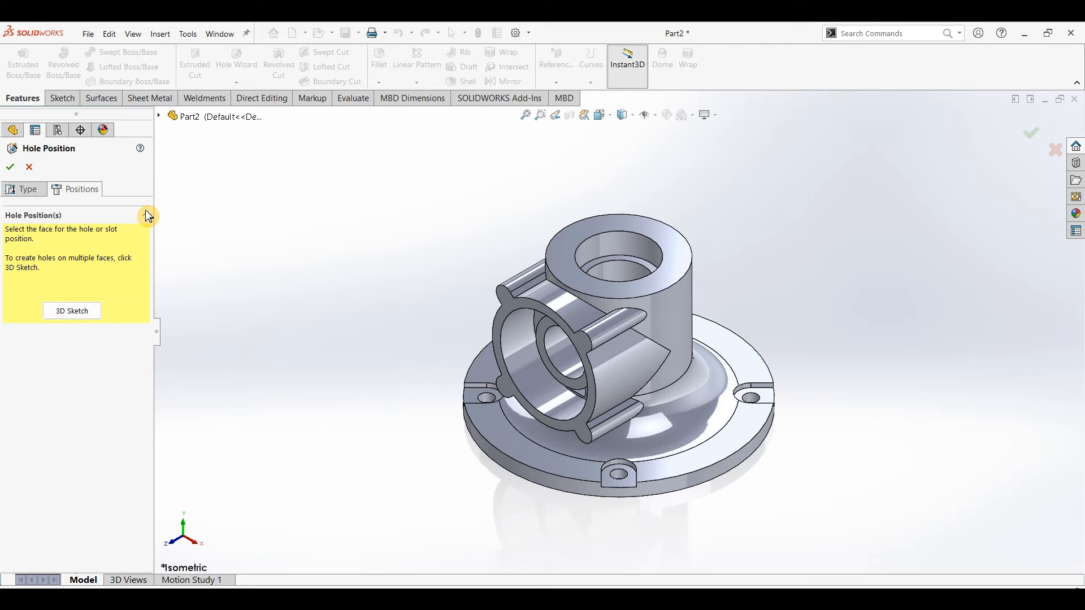
left_click(510, 307)
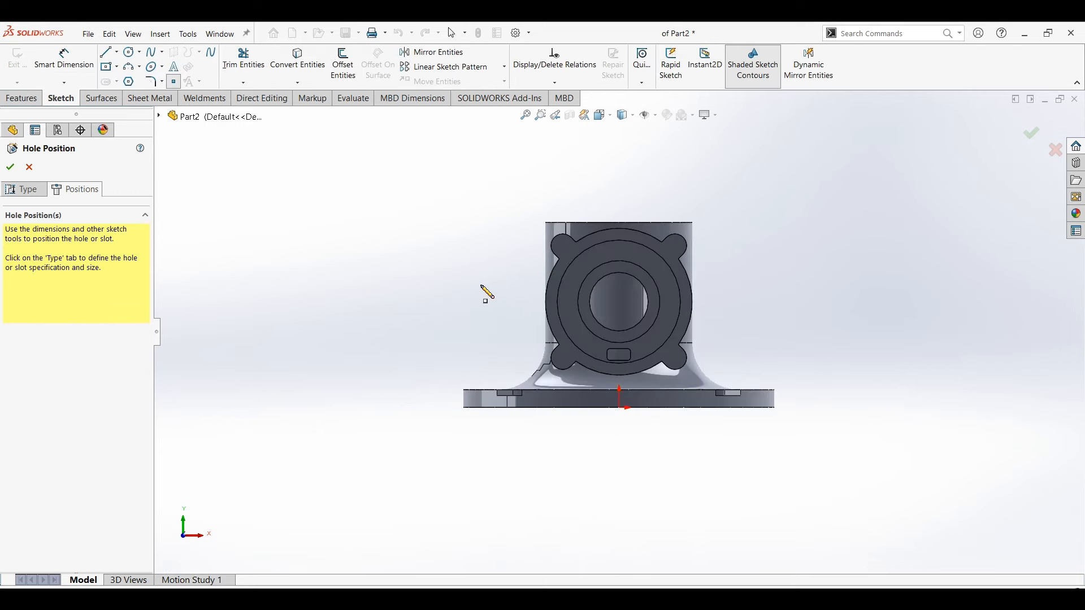
scroll(689, 257, "down", 5)
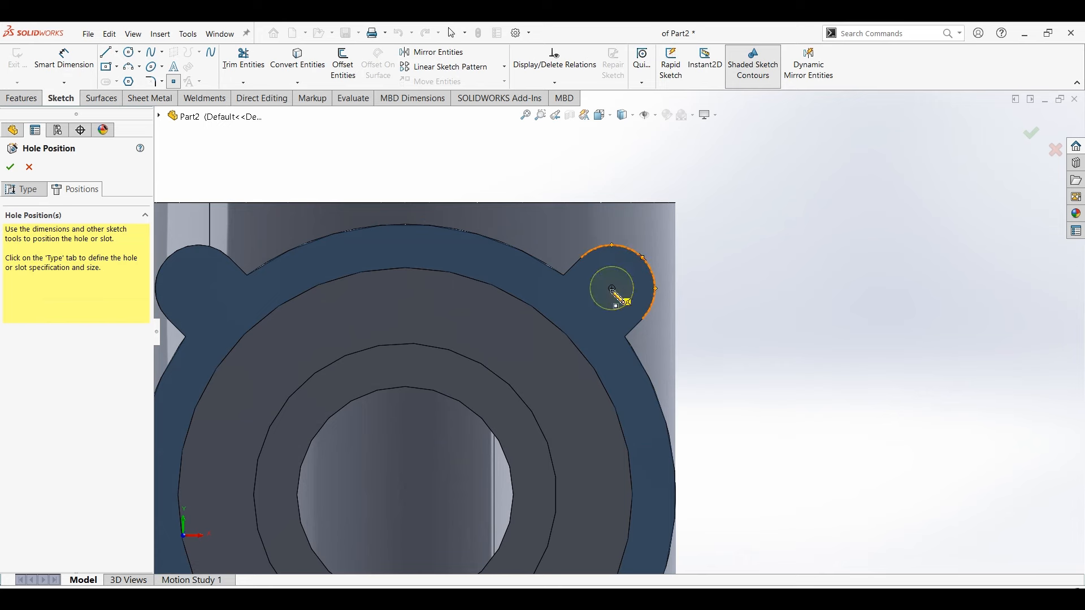
left_click(613, 289)
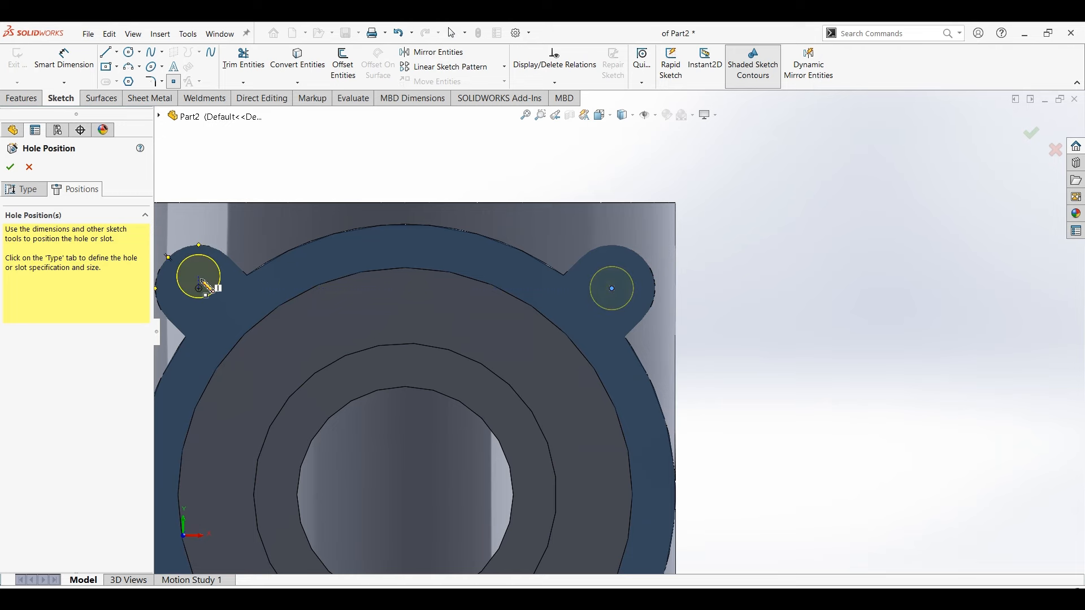
left_click(199, 287)
scroll(482, 432, "up", 5)
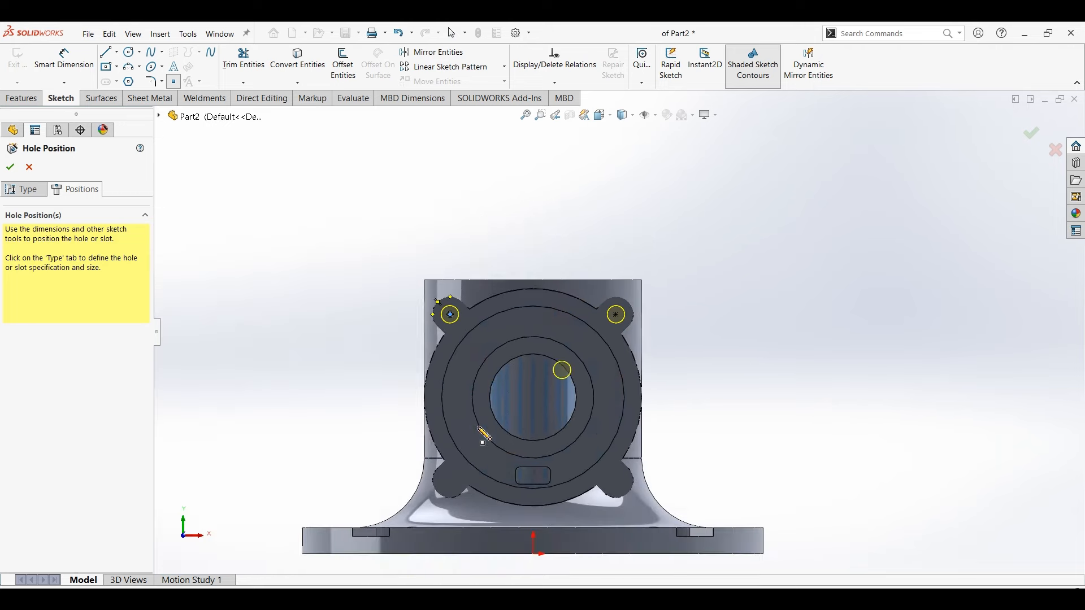
scroll(473, 464, "down", 5)
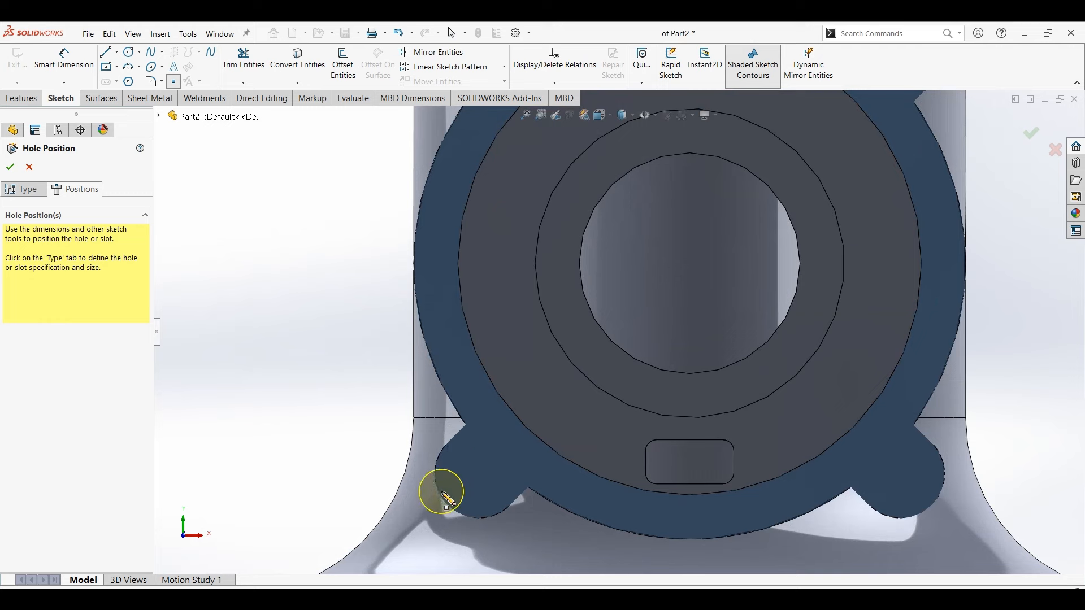
left_click(479, 474)
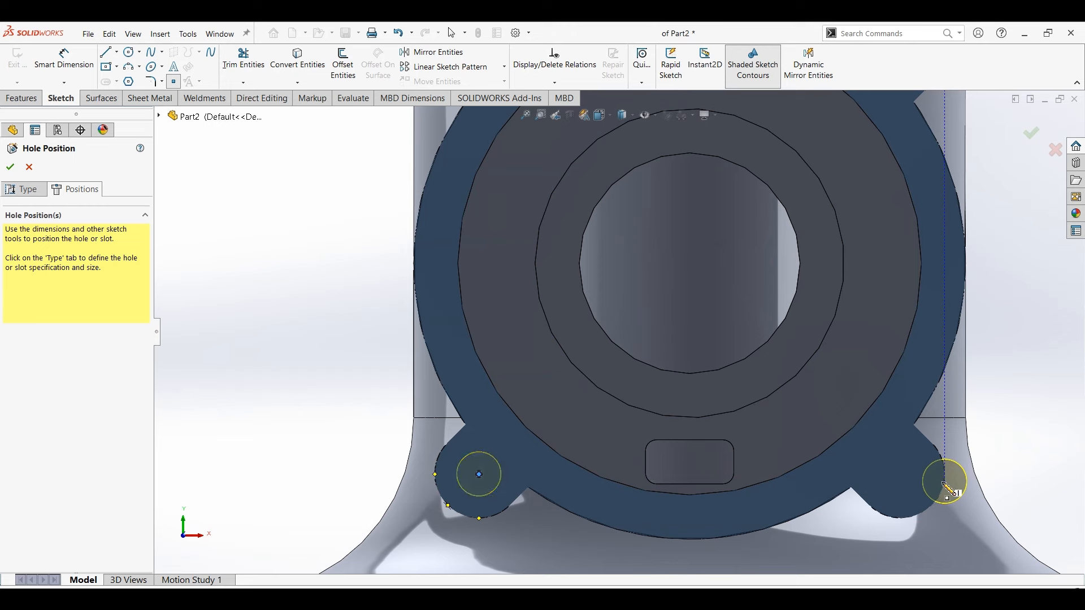
left_click(900, 474)
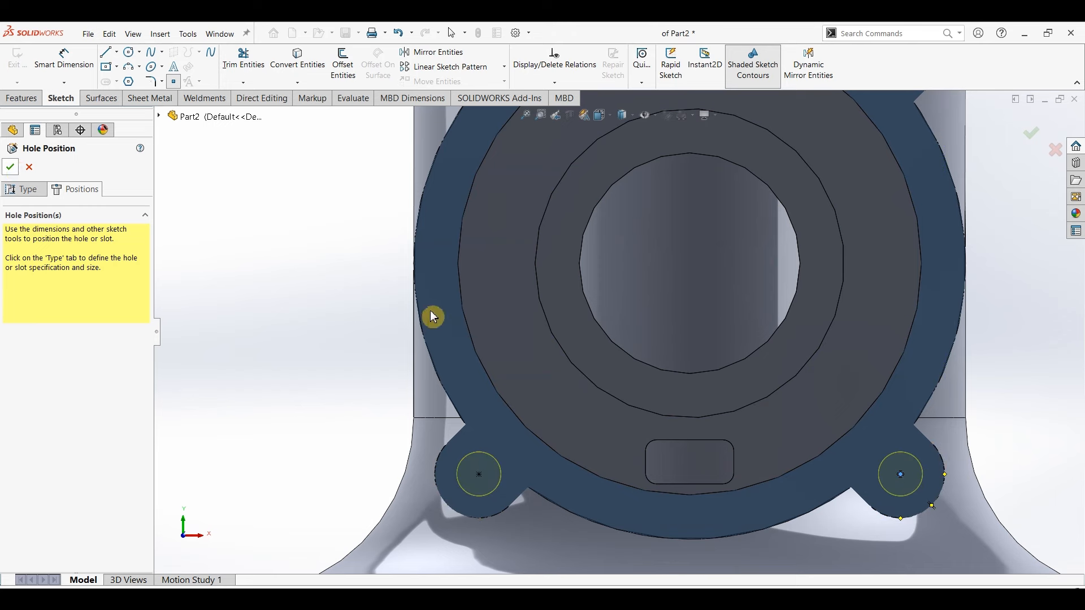
left_click(331, 340)
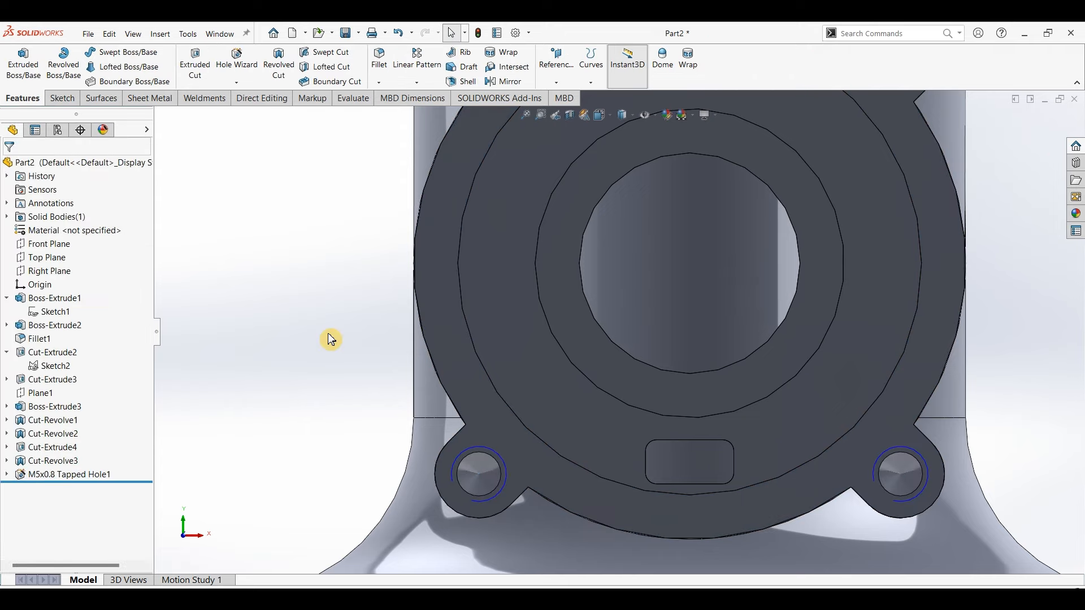
- Enable shaded cosmetic threads in the document's detailing properties
key("ctrl+7")
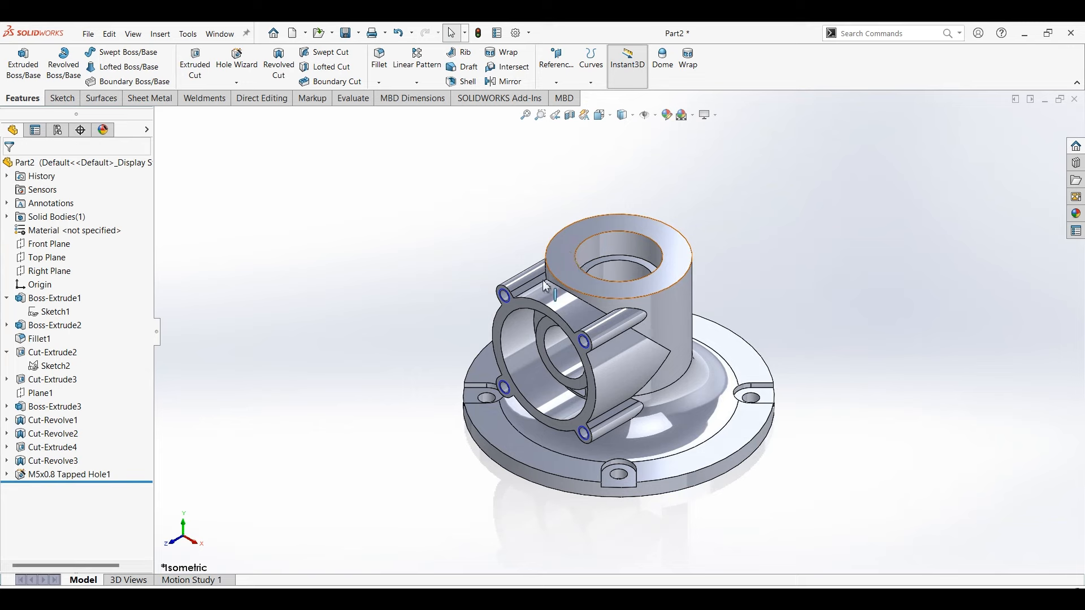
scroll(506, 294, "down", 3)
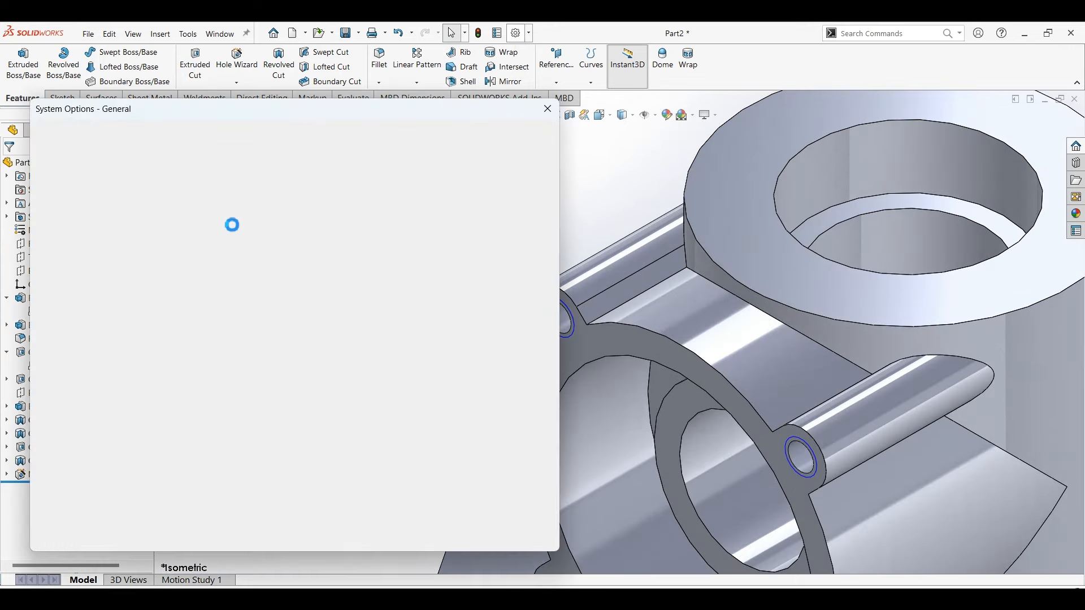
left_click(148, 136)
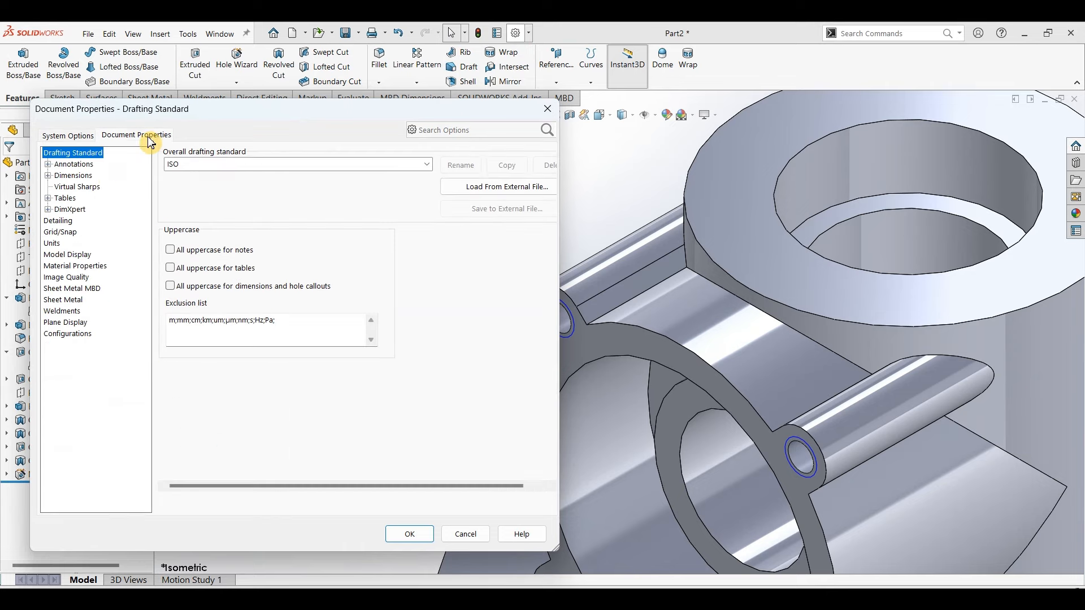
left_click(58, 221)
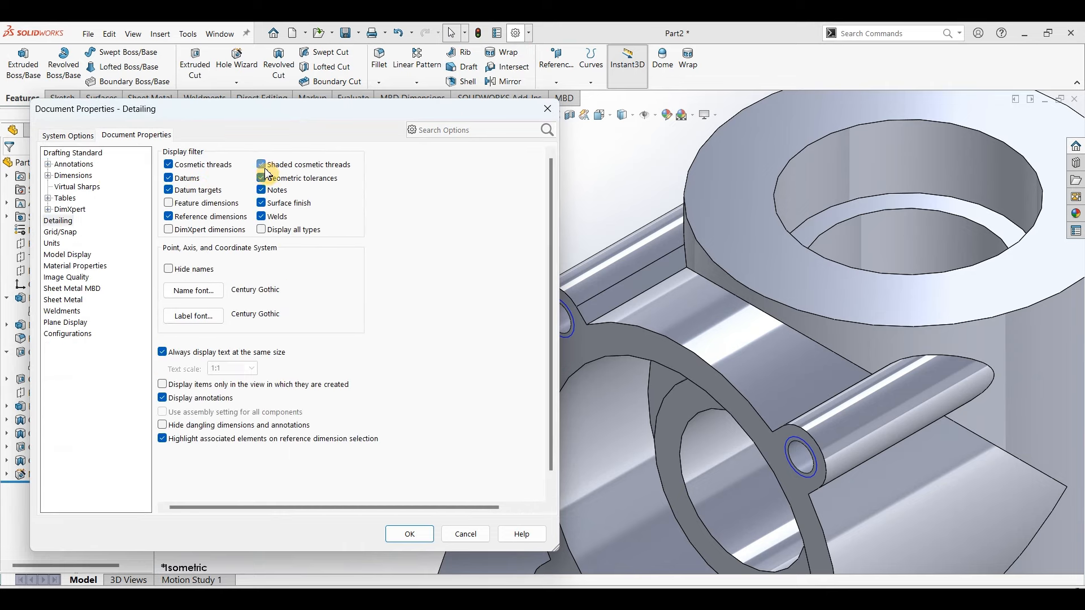
left_click(402, 535)
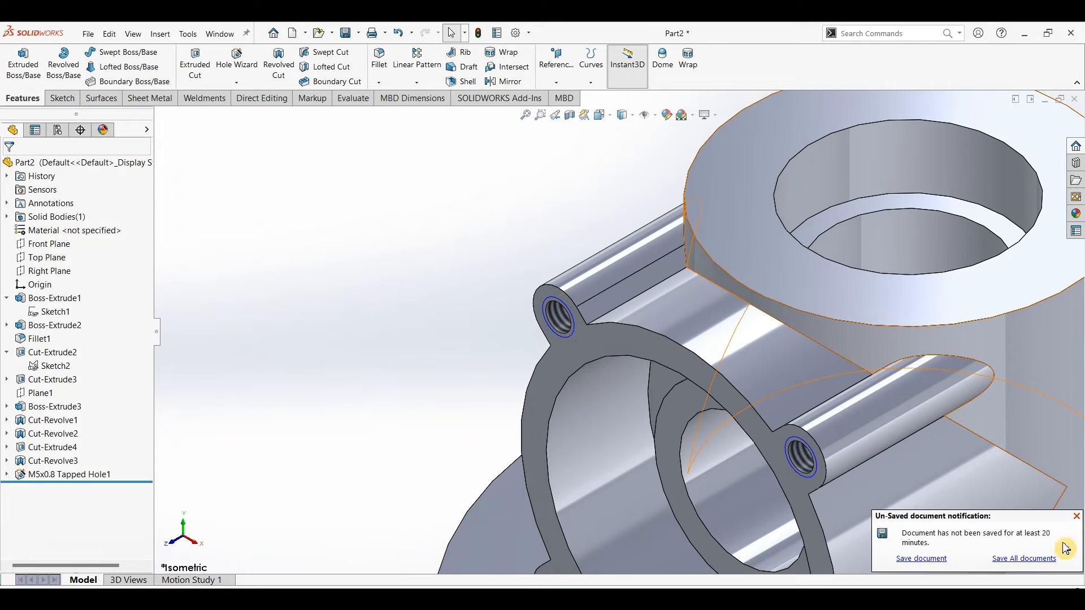
- Start an M5x0.8 tapped hole, 4 mm diameter and 14 mm deep, and place four hole points around the vertical cylinder's top face
key("f")
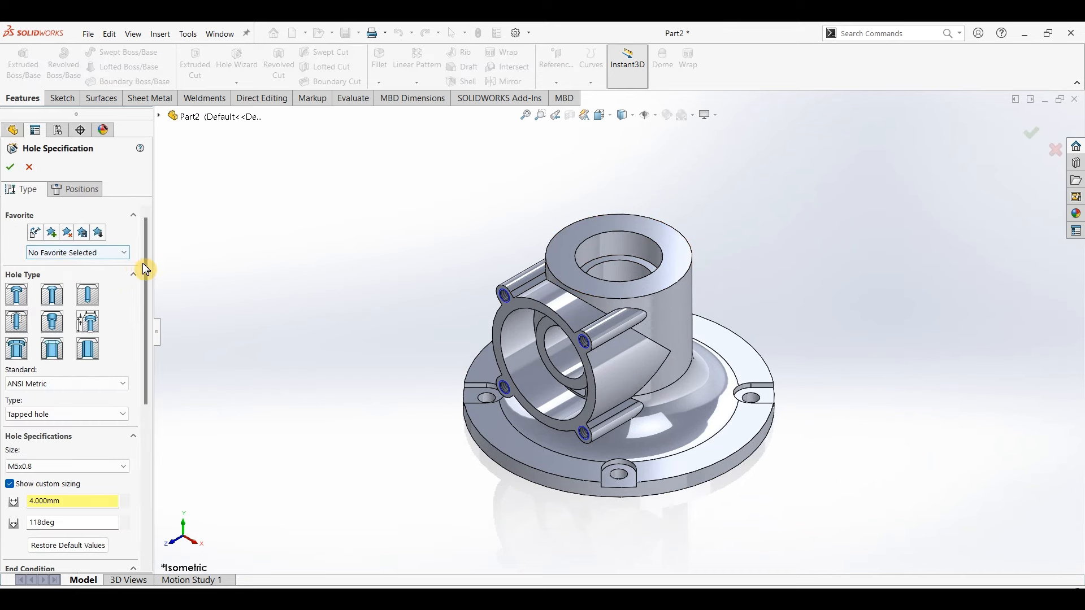
left_click_drag(146, 271, 153, 439)
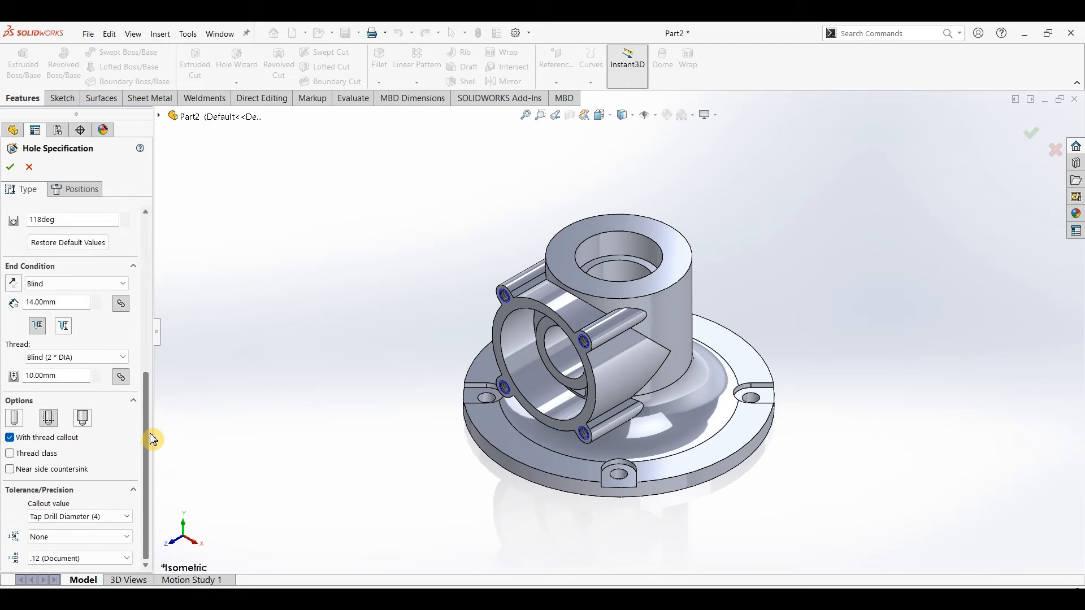
left_click(74, 187)
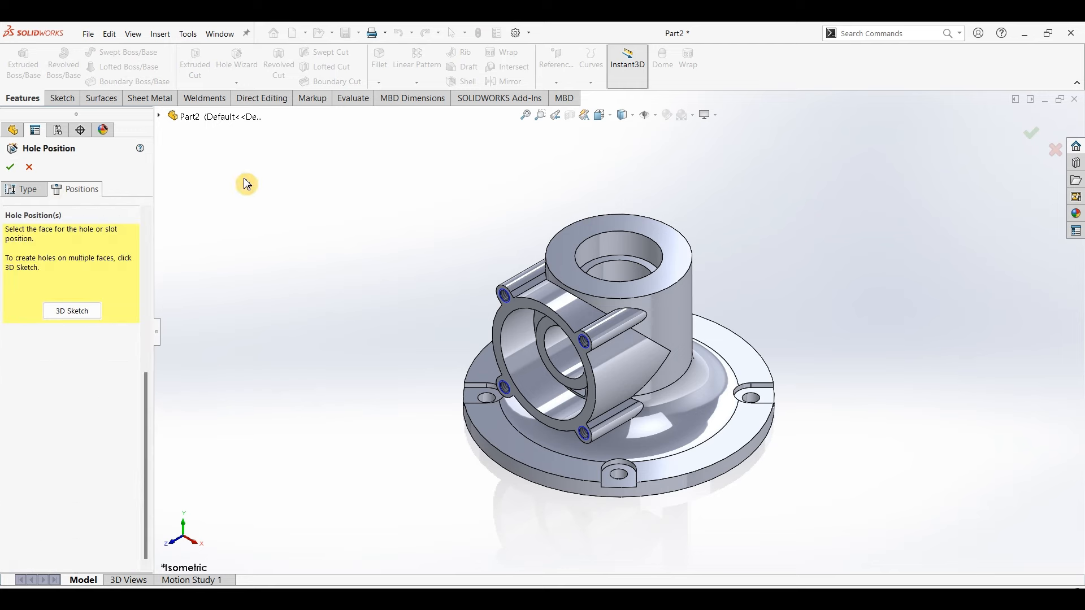
left_click(636, 229)
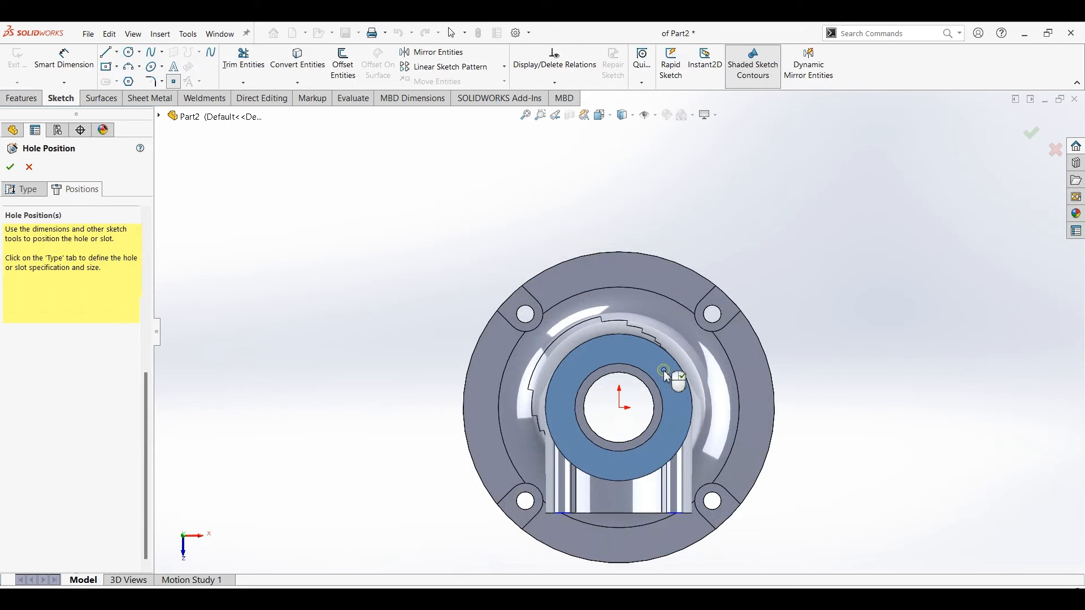
left_click(573, 371)
left_click(582, 454)
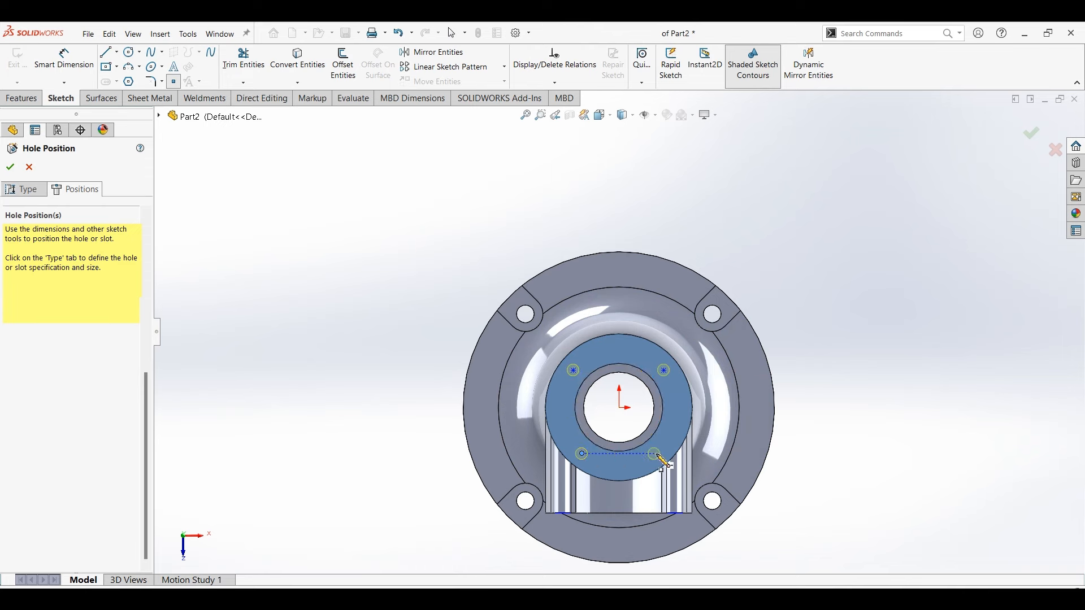
left_click(658, 454)
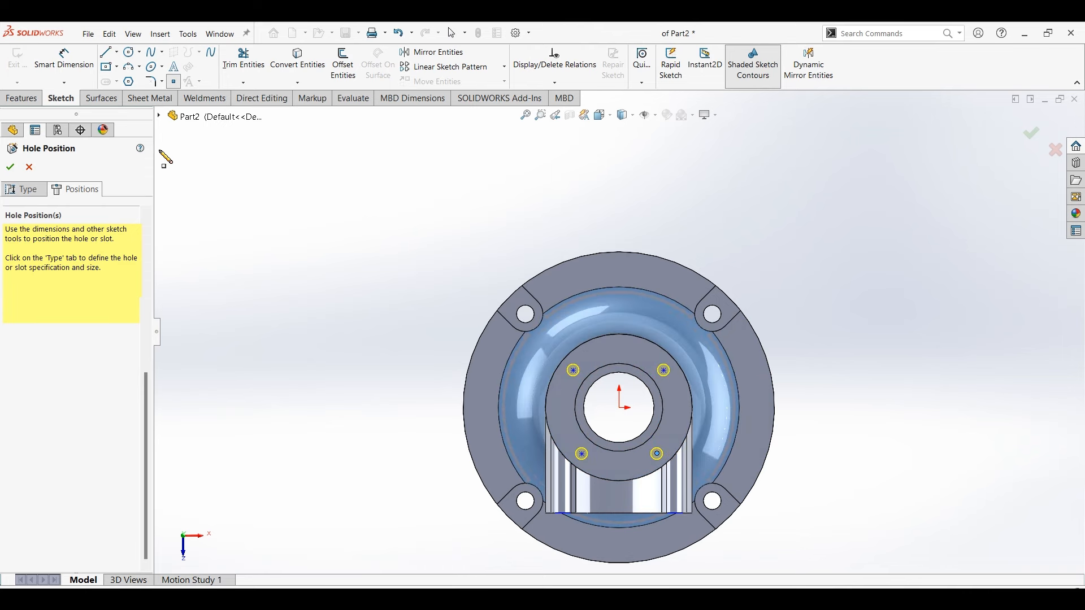
left_click(73, 65)
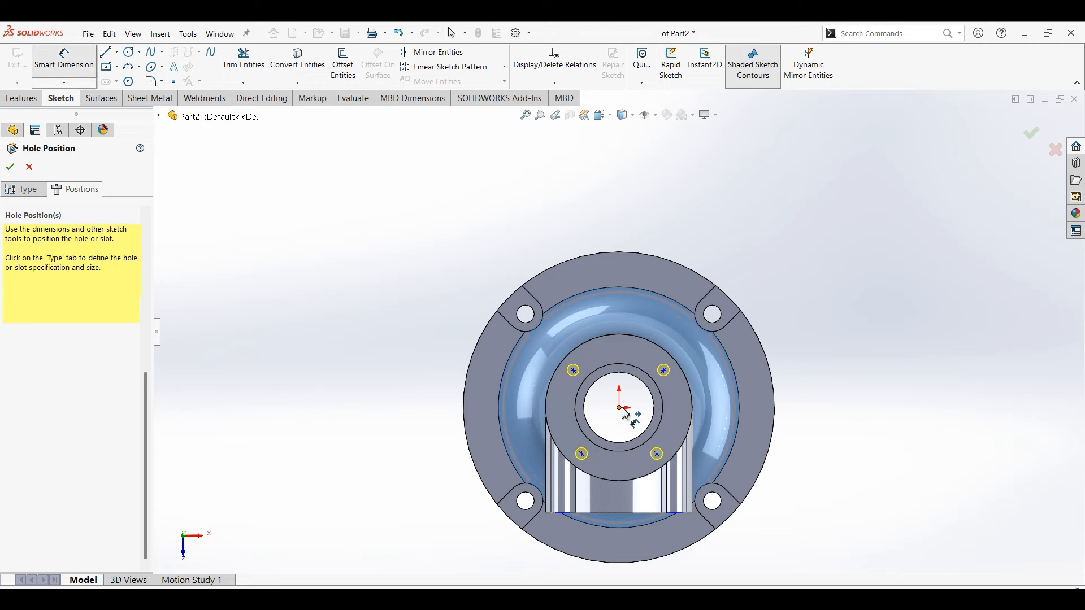
left_click(665, 371)
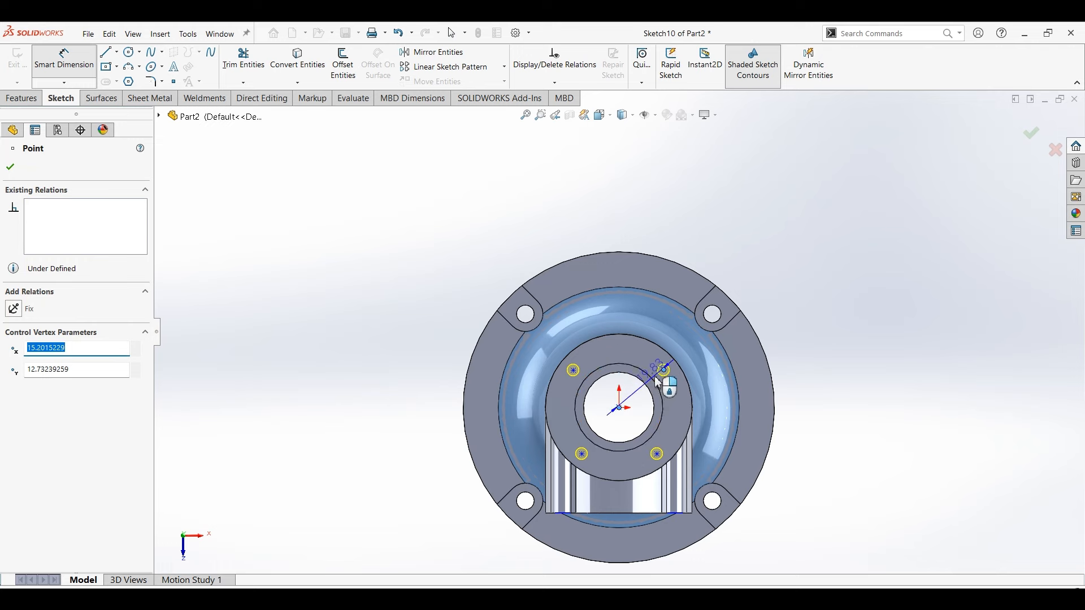
key("Escape")
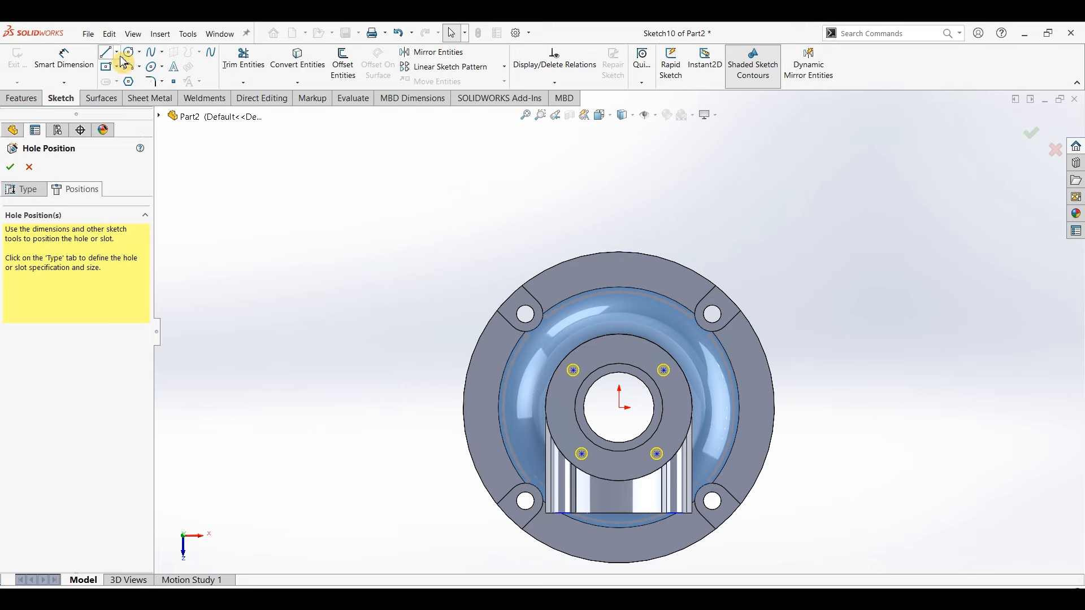
- Draw a diagonal construction centerline joining the upper-left and lower-right hole points on the vertical cylinder's top face
left_click(116, 52)
left_click(126, 80)
scroll(624, 435, "down", 3)
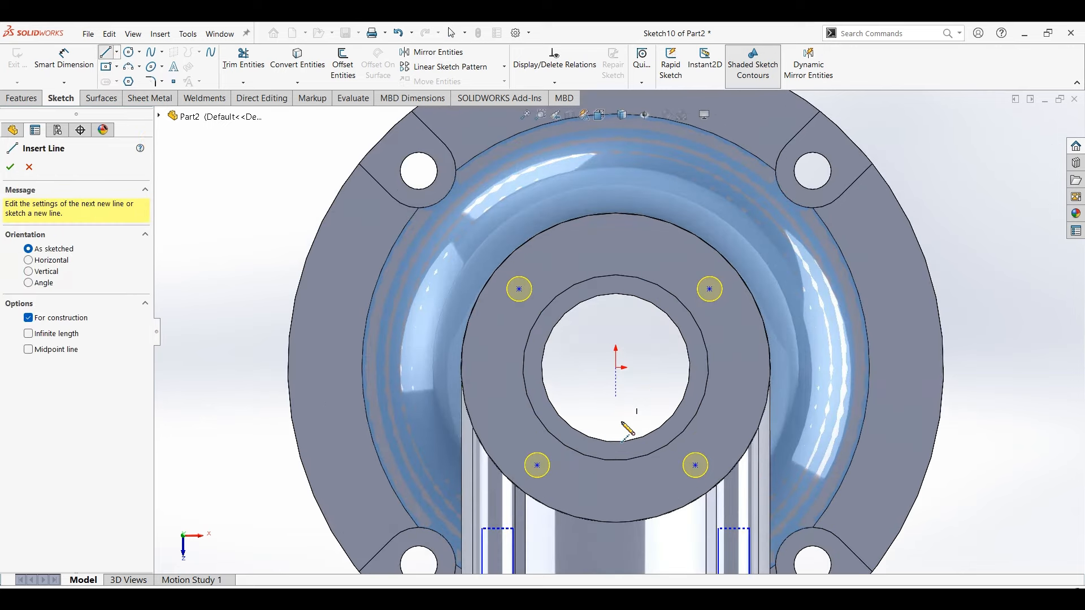
left_click(519, 290)
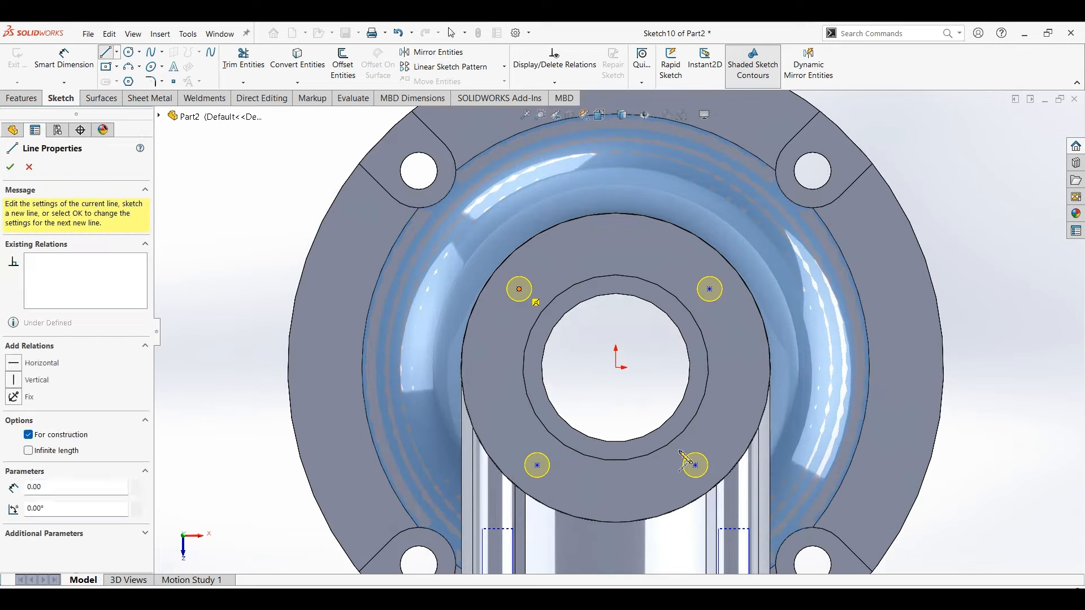
left_click(695, 465)
double_click(985, 334)
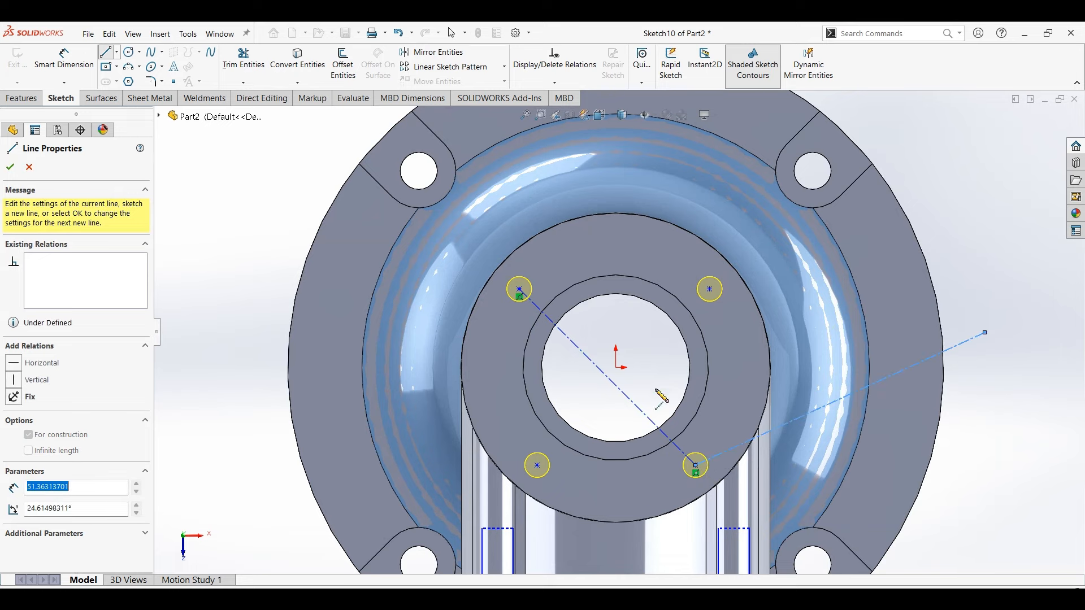
- Draw a second diagonal construction centerline joining the lower-left and upper-right hole points on the vertical cylinder's top face
key("Escape")
left_click(117, 52)
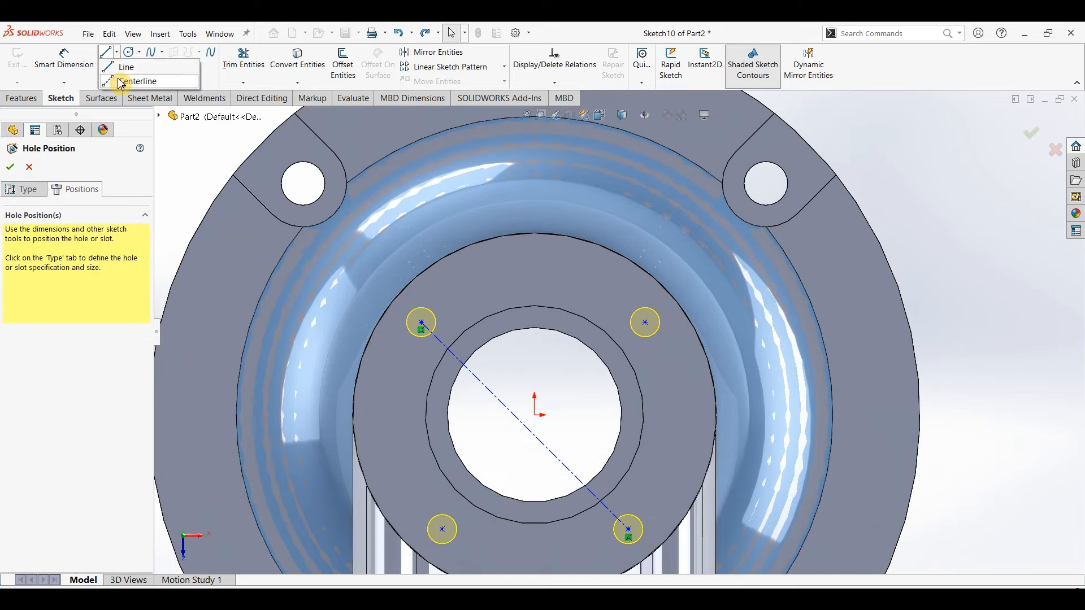
left_click(123, 82)
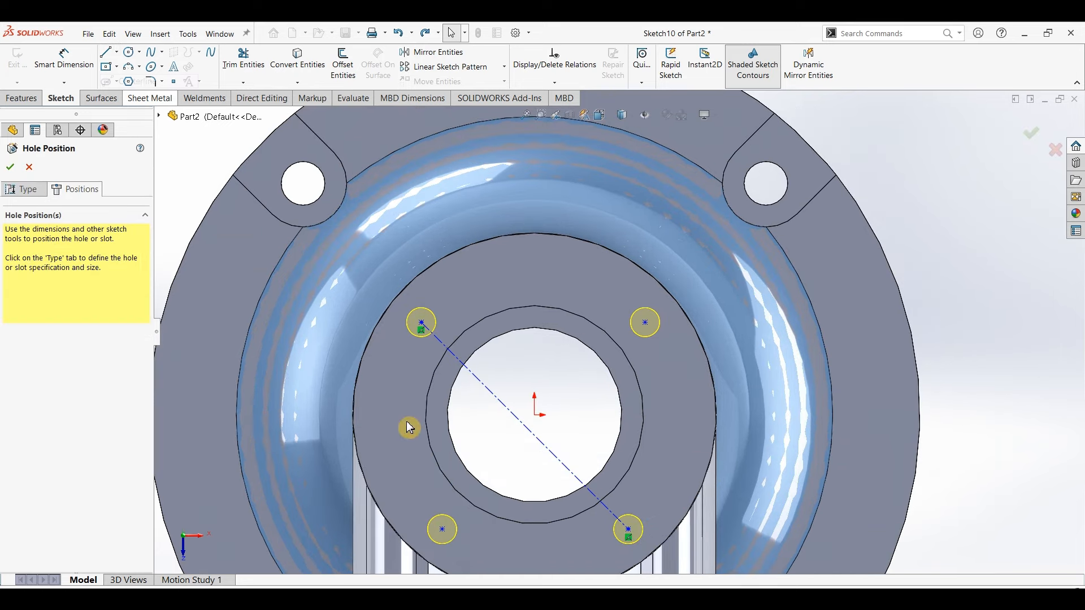
left_click(442, 529)
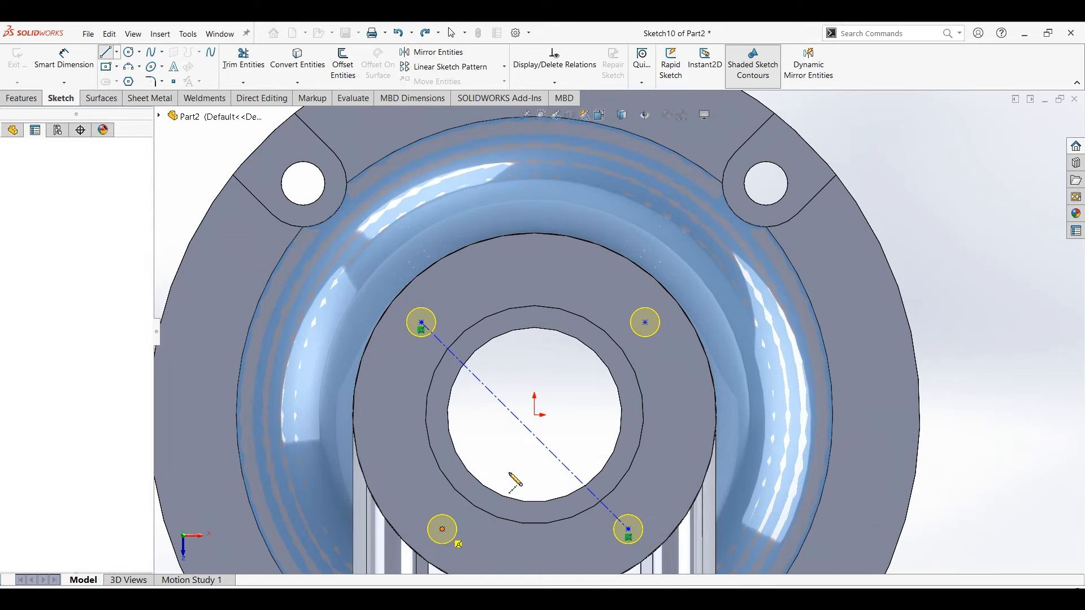
left_click(644, 323)
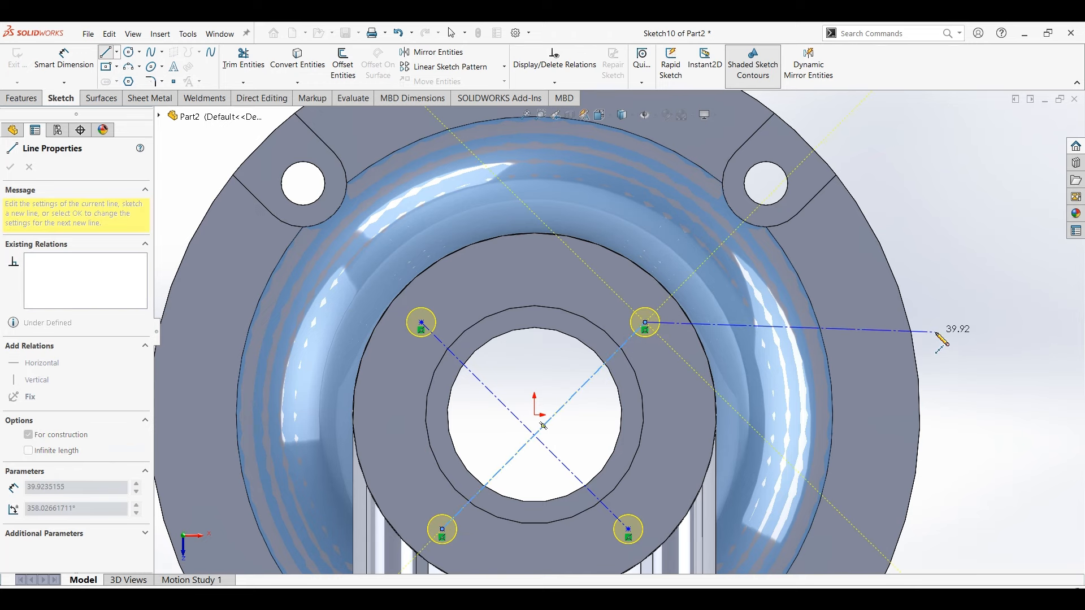
key("Escape")
key("Escape")
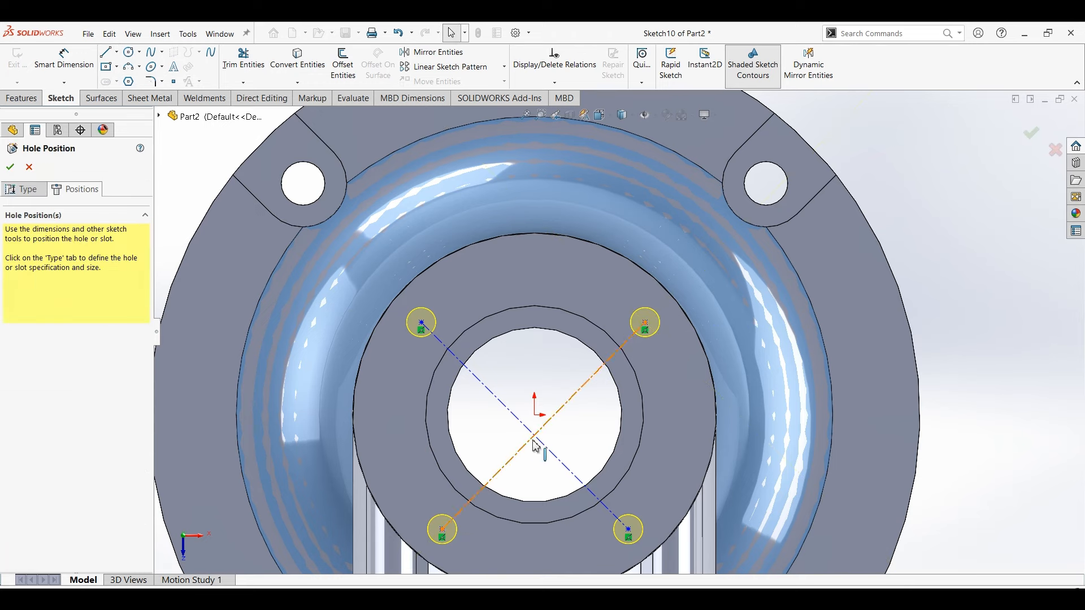
- Make the midpoints of the two diagonal centerlines coincident
scroll(537, 443, "down", 3)
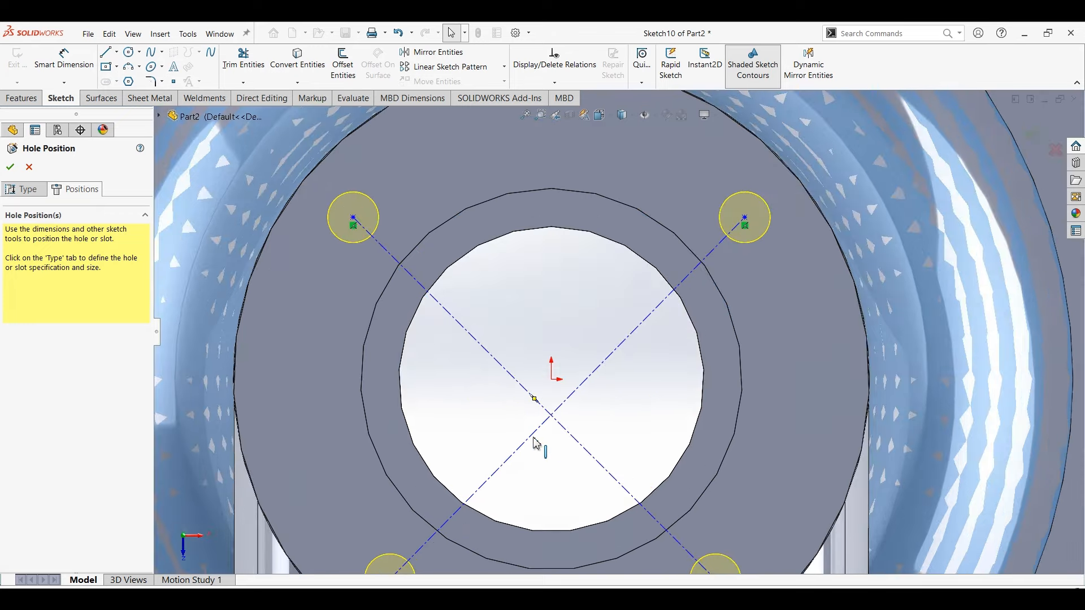
left_click(537, 404)
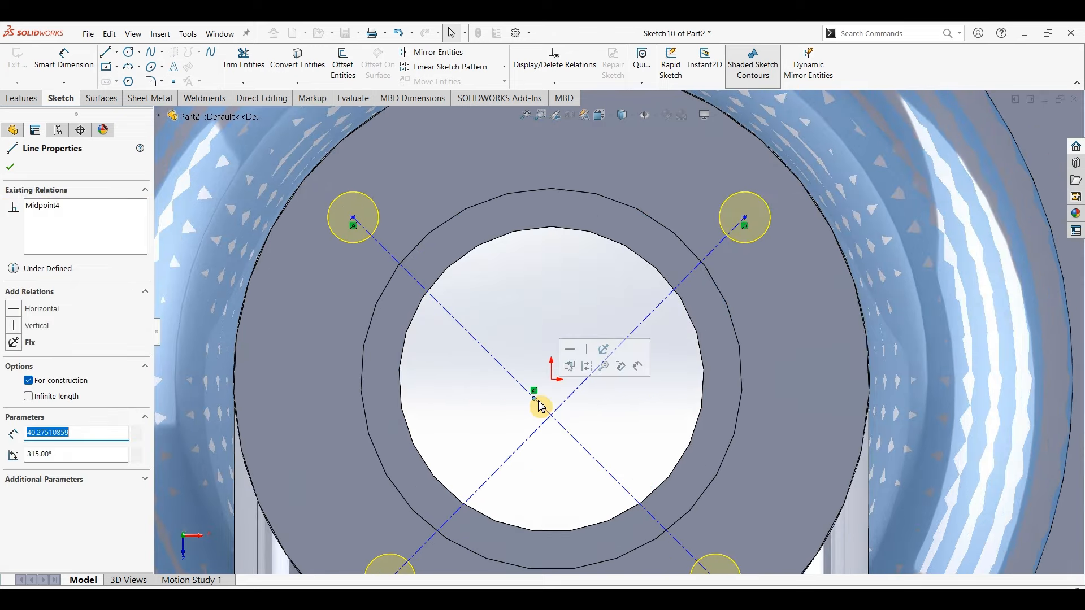
left_click(567, 400)
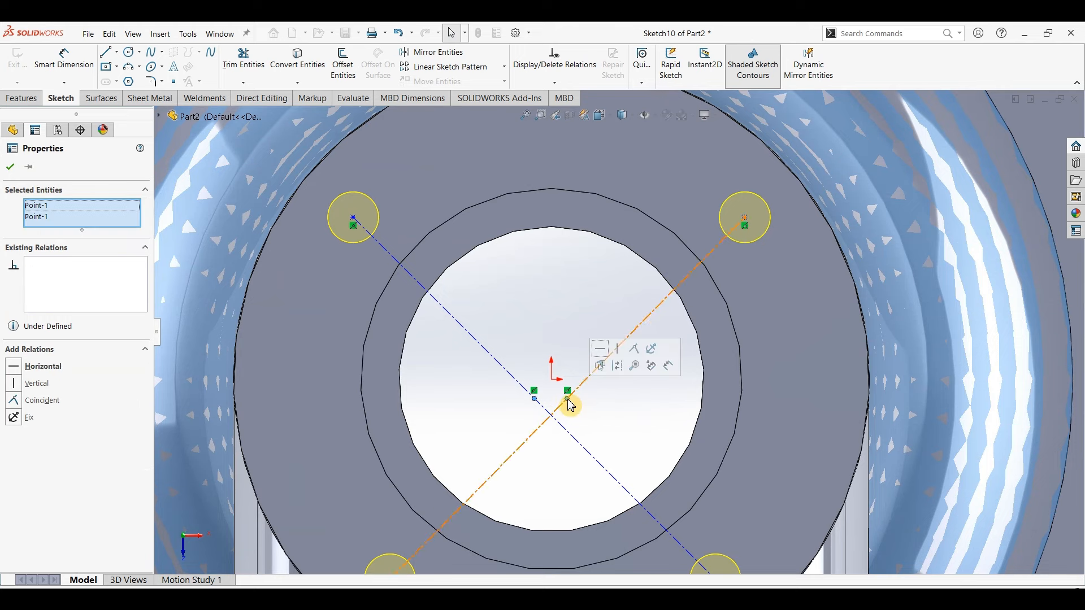
left_click(633, 349)
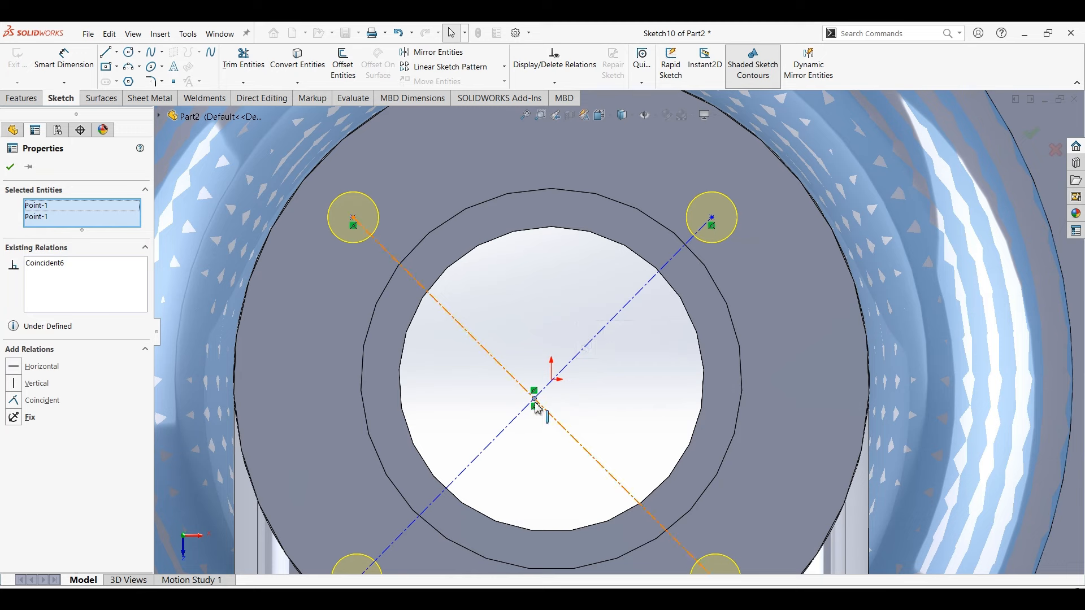
key("Escape")
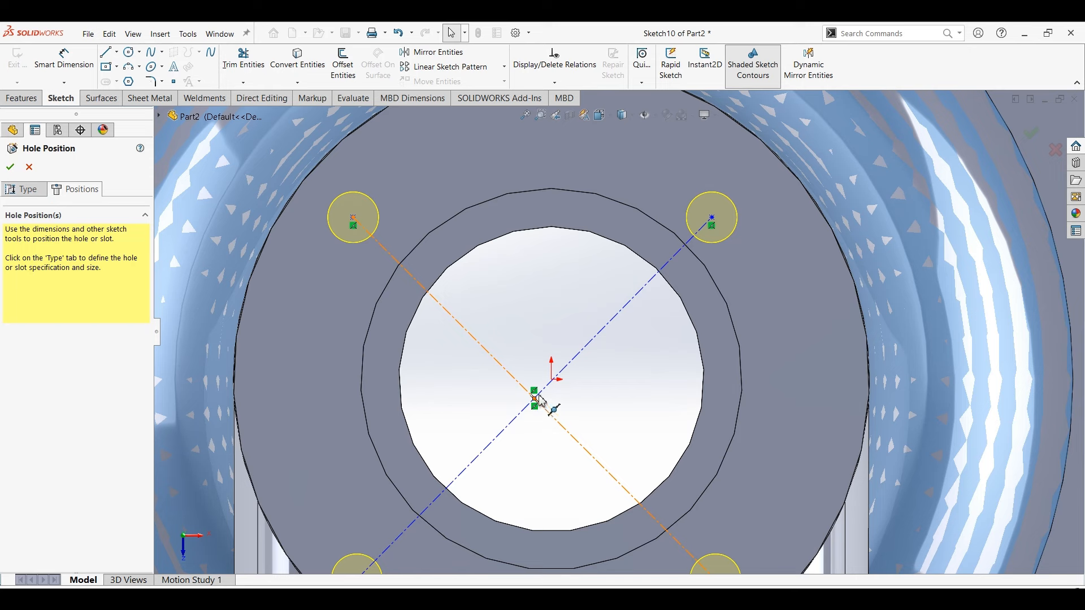
- Make the shared midpoint of the diagonals coincident with the origin
left_click(540, 398)
left_click(554, 381, "ctrl")
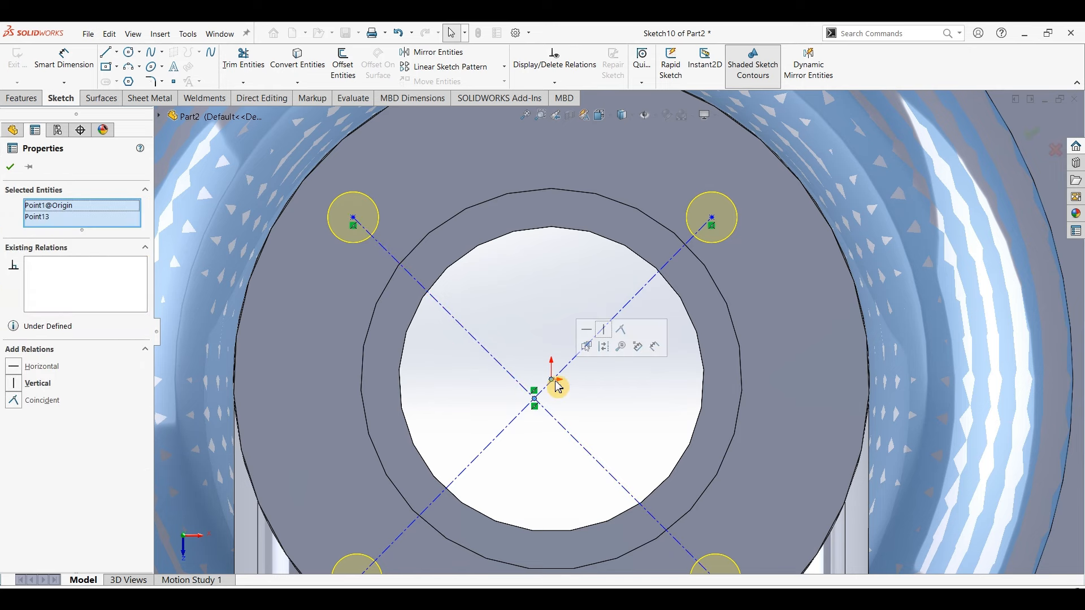
left_click(625, 335)
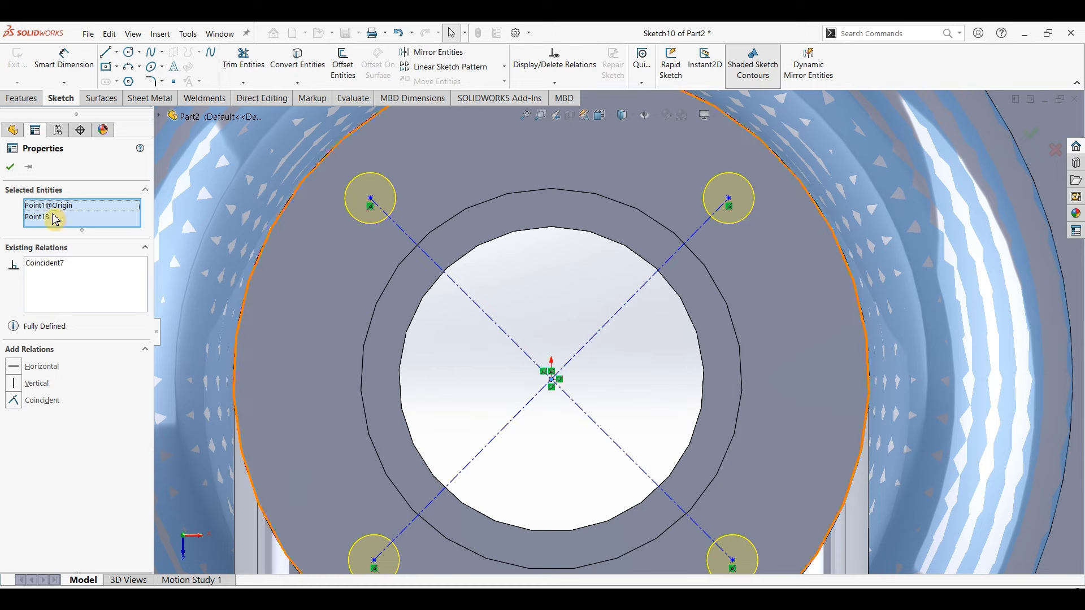
left_click(10, 167)
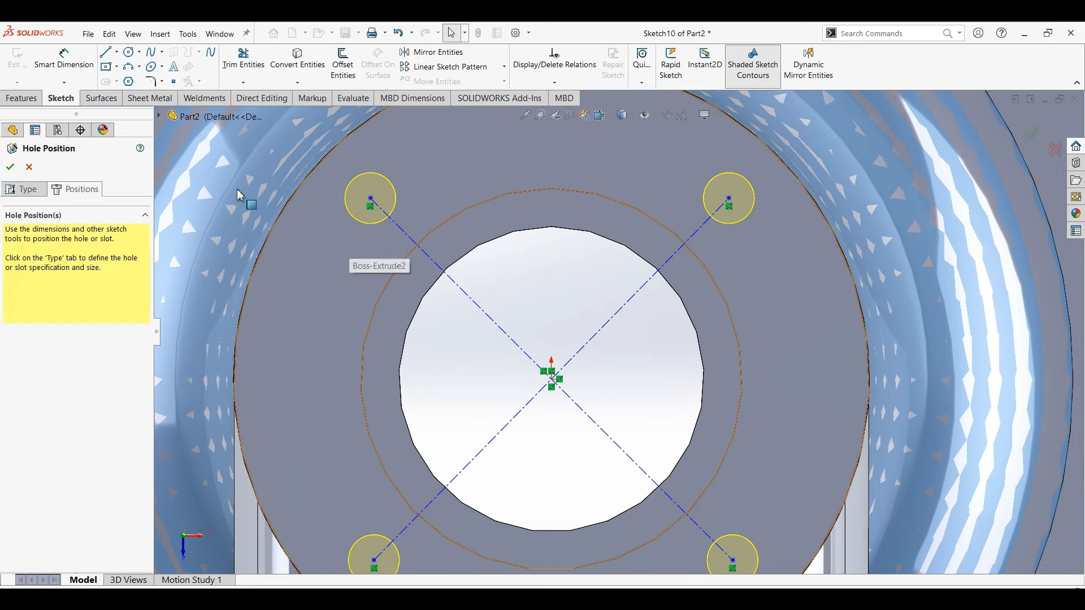
- Dimension the angle between the two diagonal centerlines and set it to 90 degrees
left_click(90, 72)
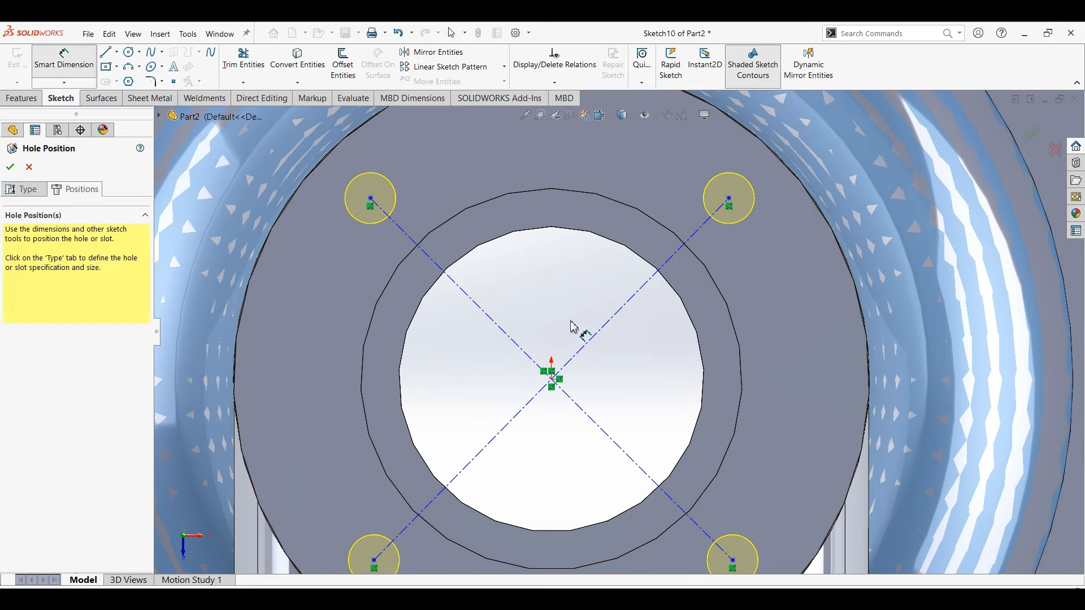
left_click(617, 322)
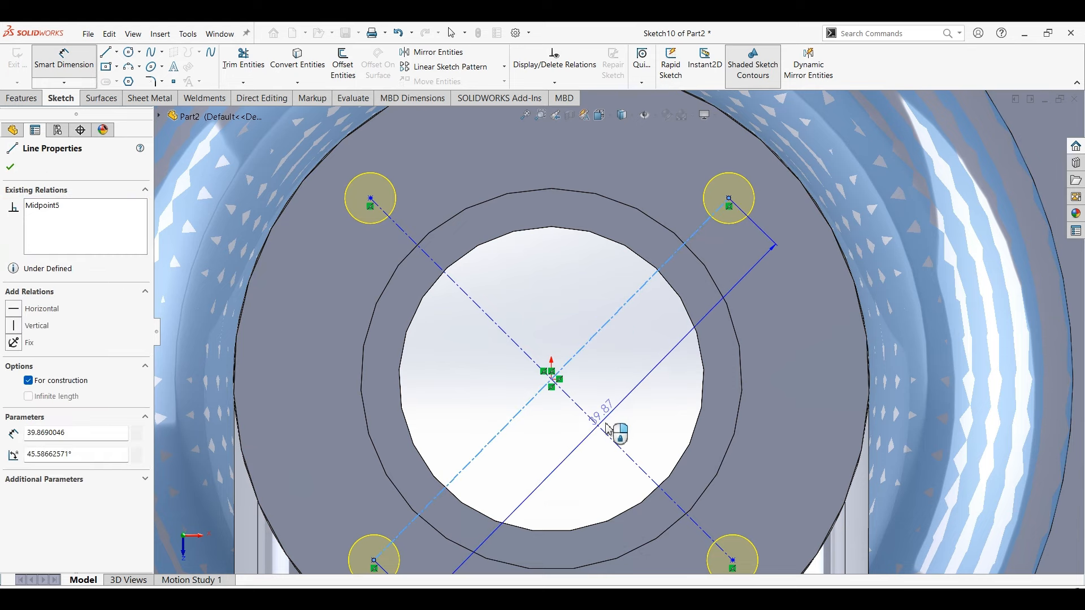
left_click(604, 431)
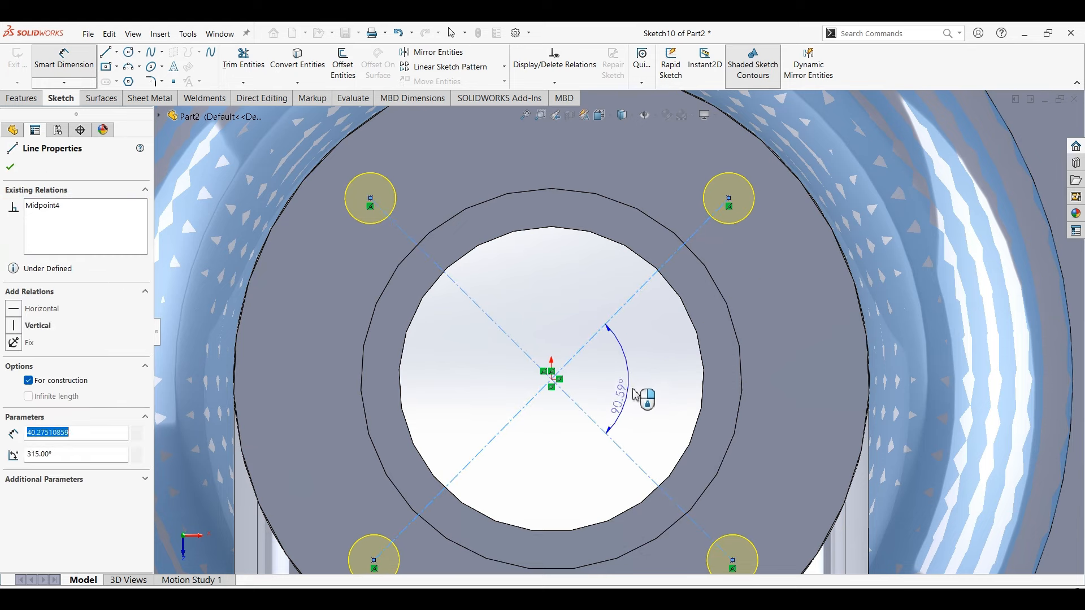
left_click(637, 386)
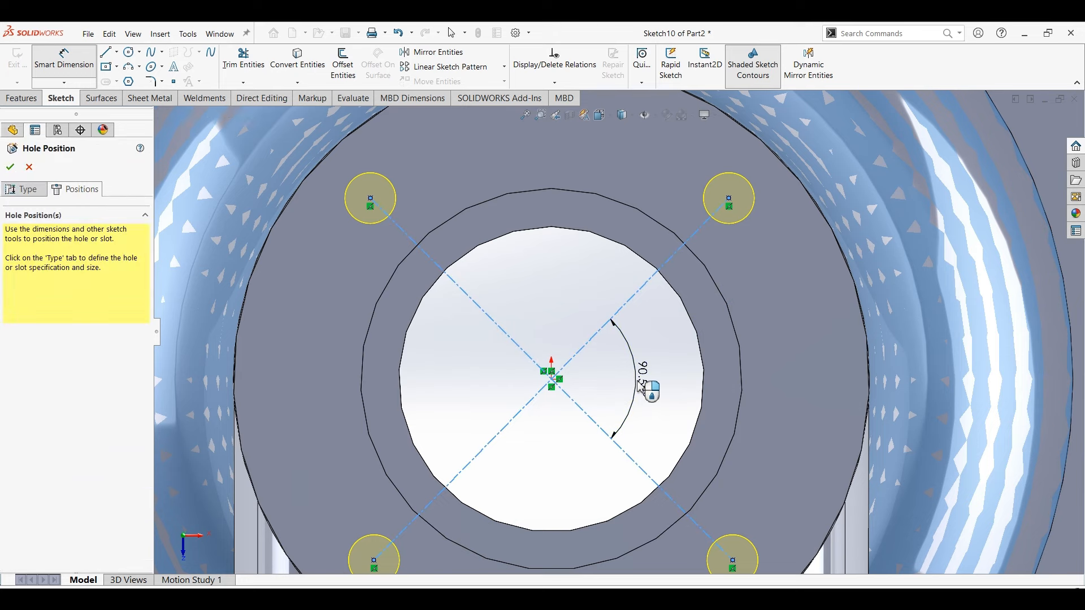
type("90")
key("Return")
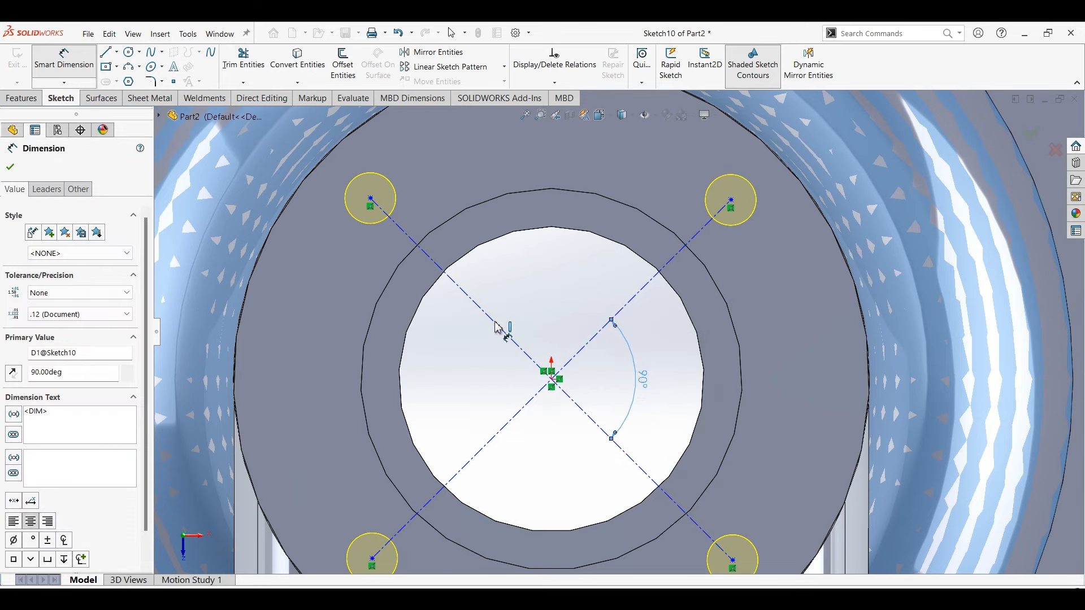
left_click(642, 298)
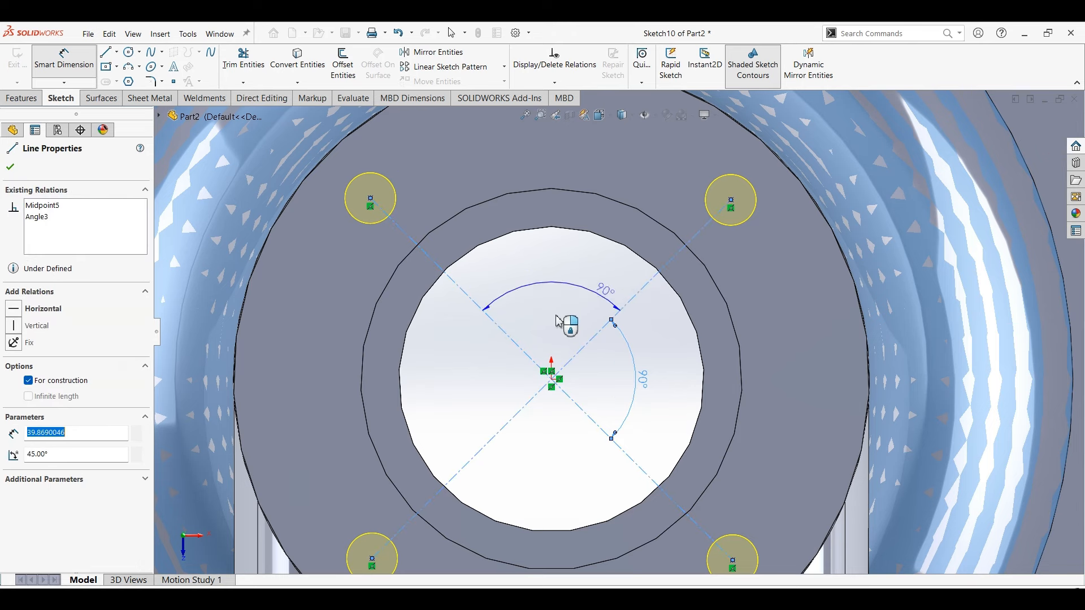
left_click(556, 316)
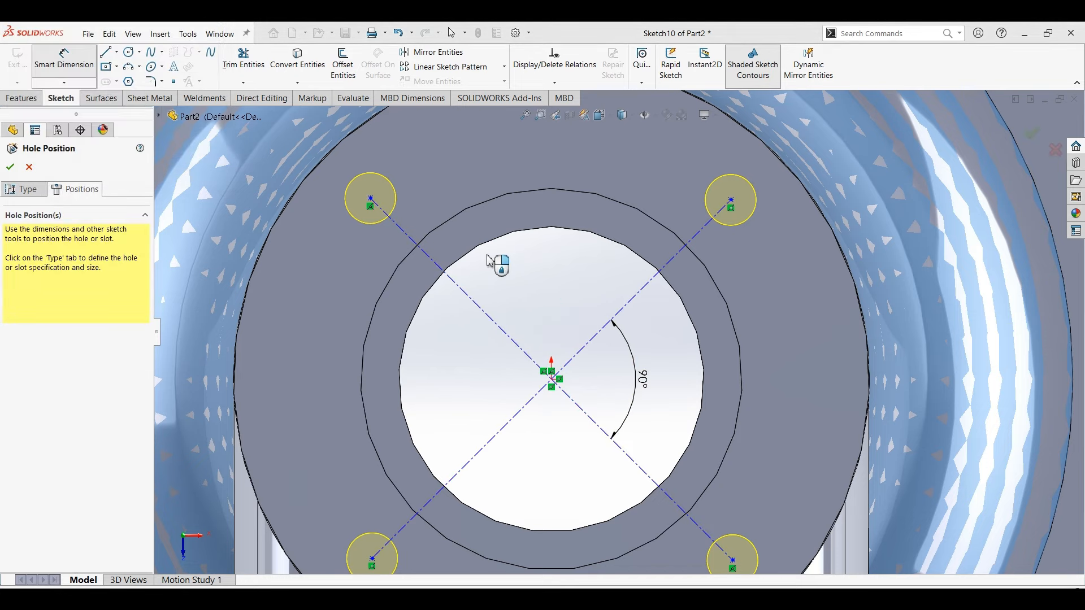
left_click(188, 111)
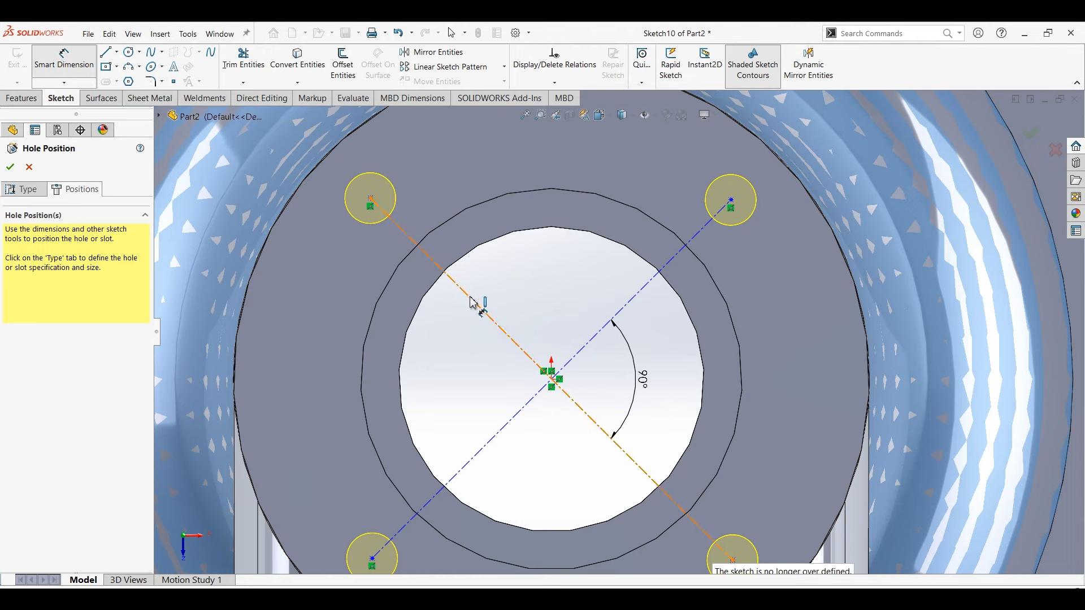
- Dimension the diagonal centerline between the upper-left and lower-right holes and set its length to 40 mm
left_click_drag(442, 317, 393, 333)
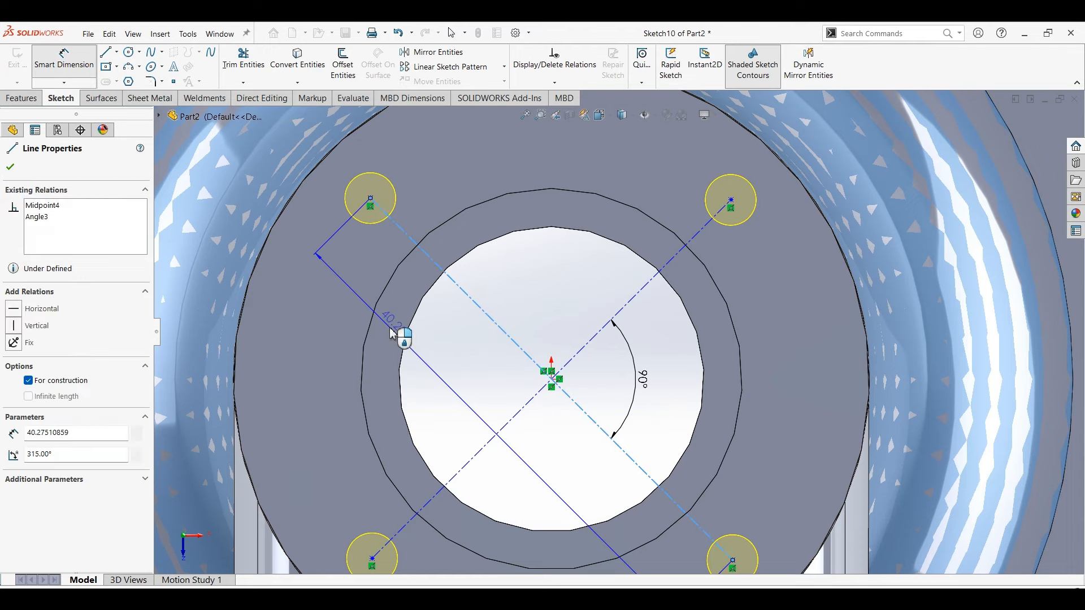
left_click(364, 297)
type("40")
key("Return")
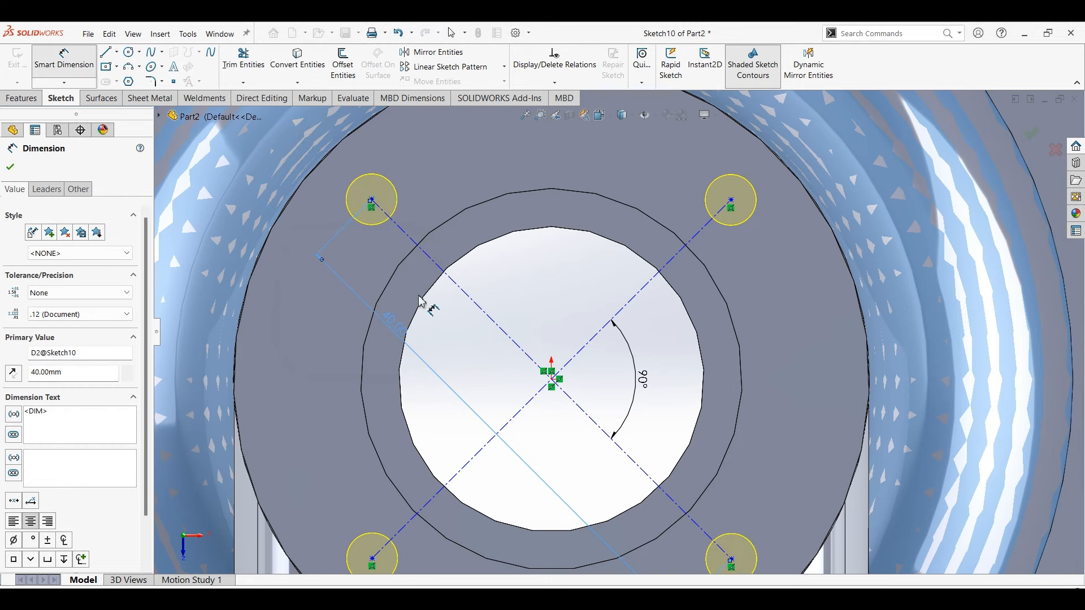
left_click(12, 169)
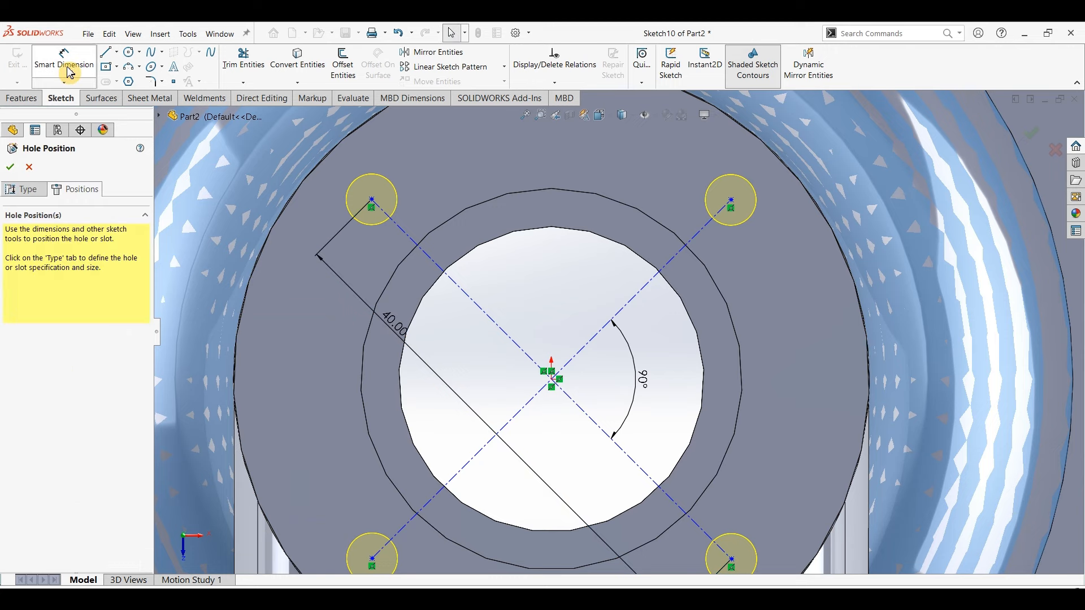
- Dimension the other diagonal centerline, between the lower-left and upper-right holes, and set its length to 40 mm
left_click(642, 310)
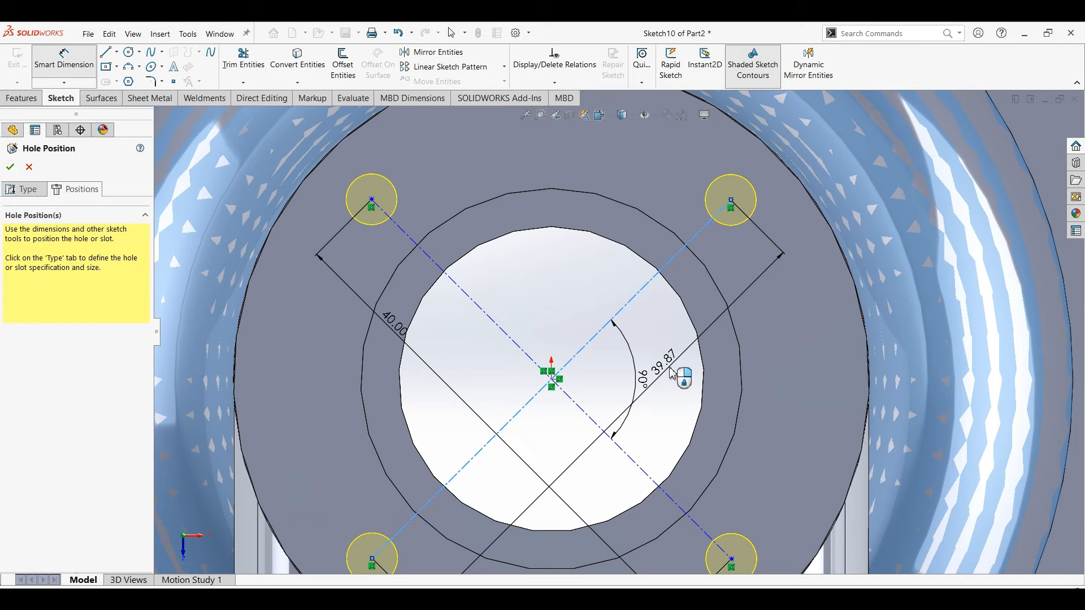
left_click(672, 373)
type("4")
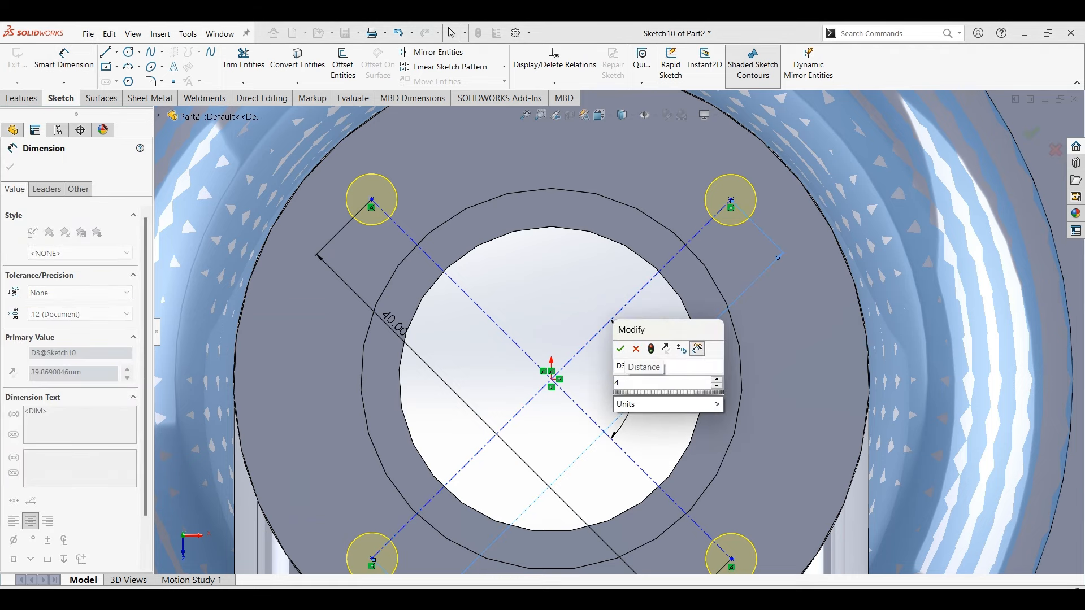
type("0")
key("Return")
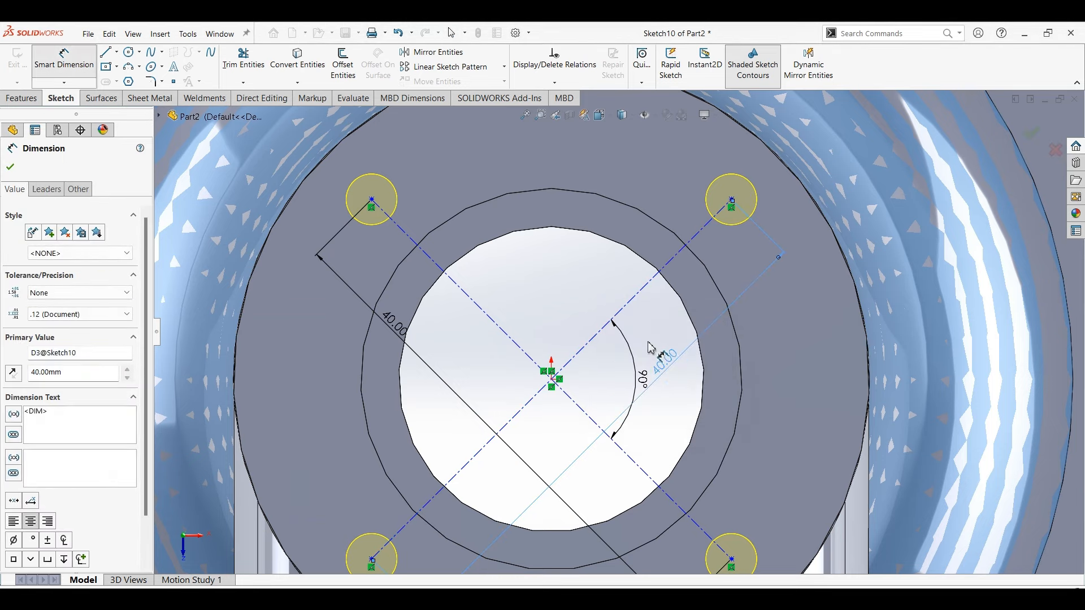
left_click(64, 57)
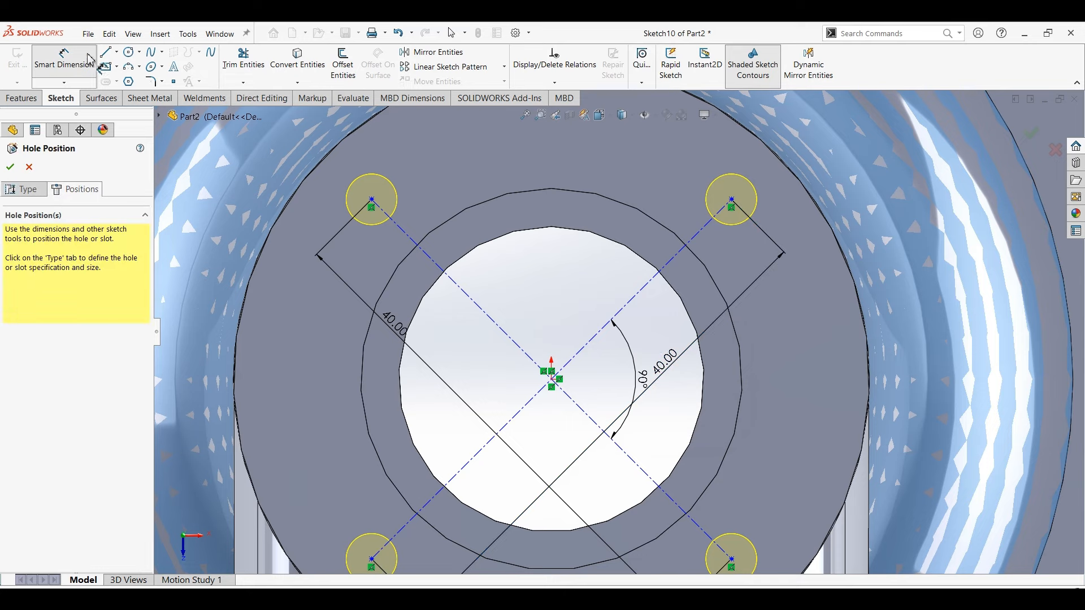
- Draw a horizontal construction centerline about 17 mm long from the origin toward the cylinder's right side
left_click(116, 52)
left_click(121, 82)
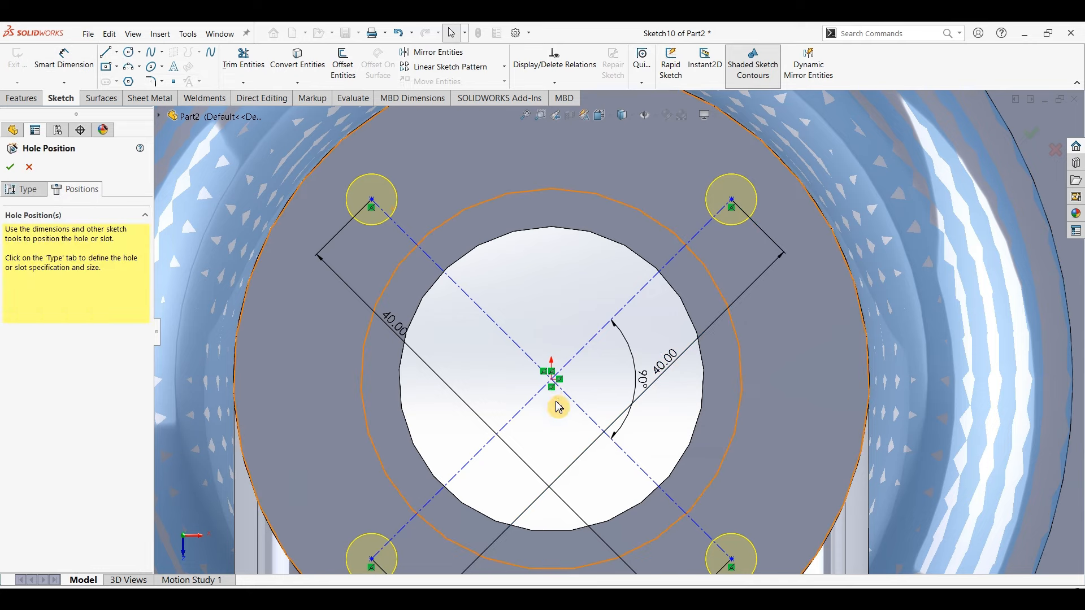
left_click(568, 394)
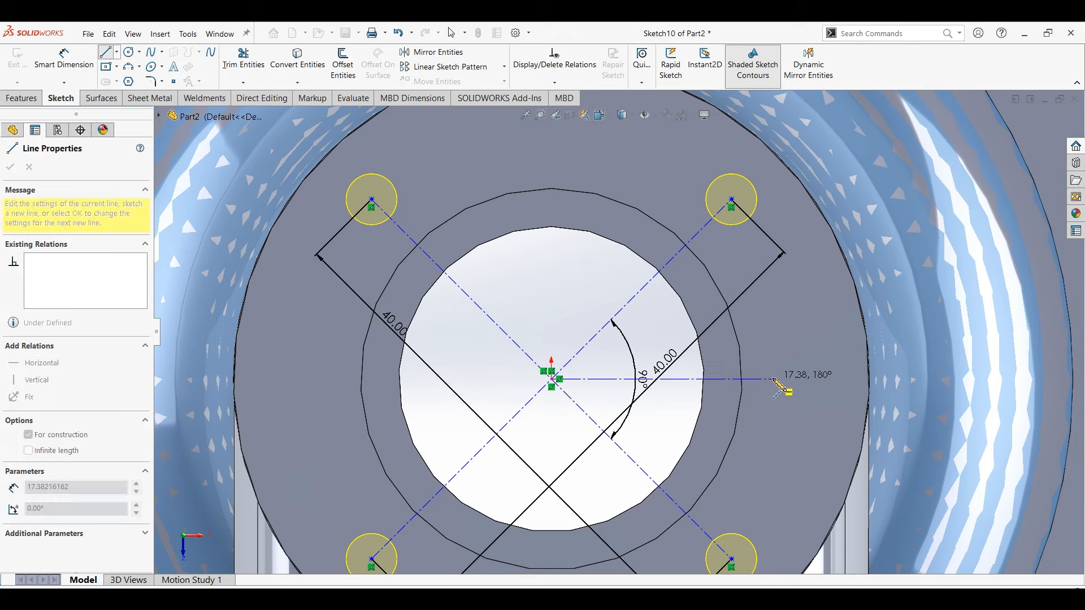
left_click(773, 380)
key("Escape")
key("Escape")
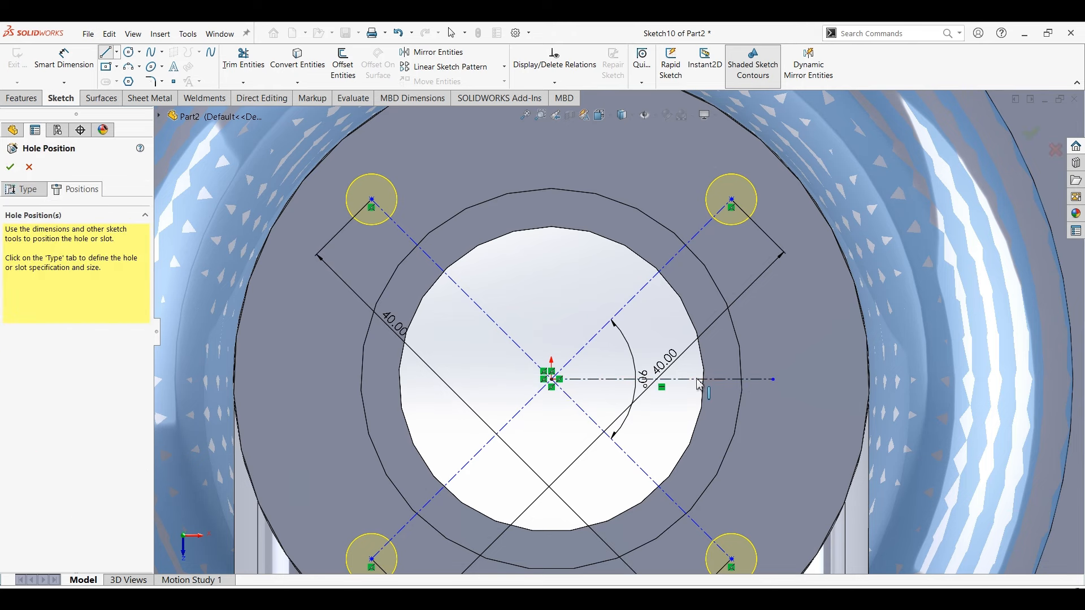
- Dimension the angle between the horizontal centerline and the diagonal to the upper-right hole, and set it to 45 degrees
left_click(660, 280)
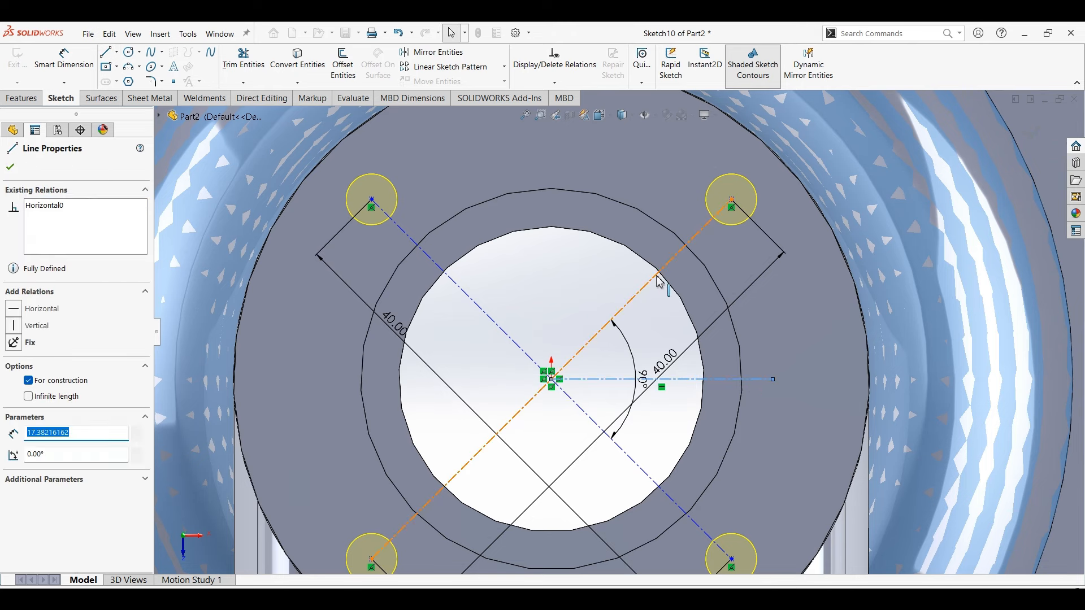
left_click(77, 71)
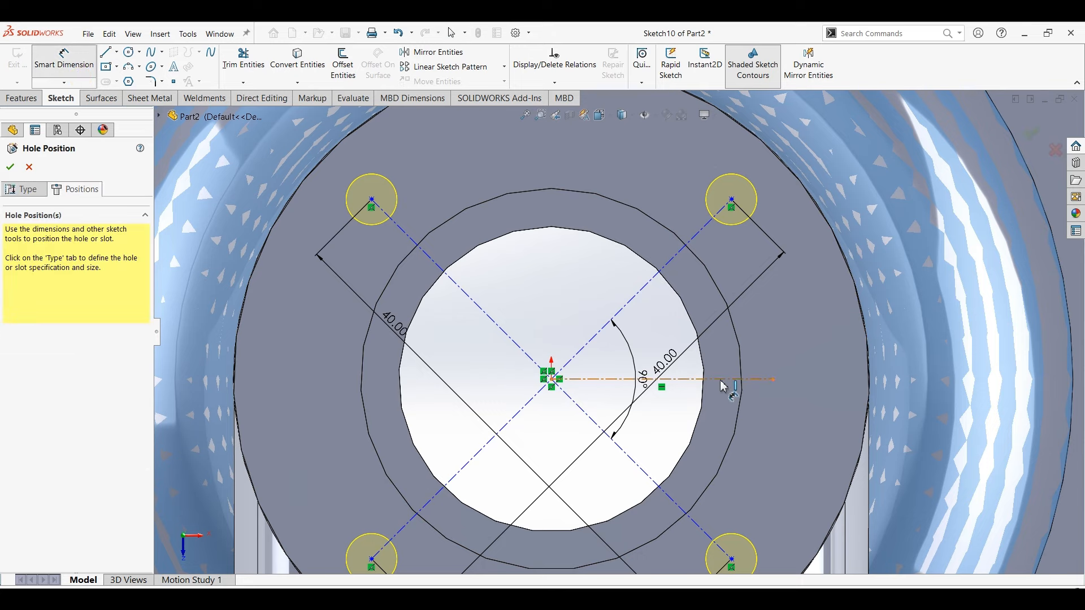
left_click(648, 379)
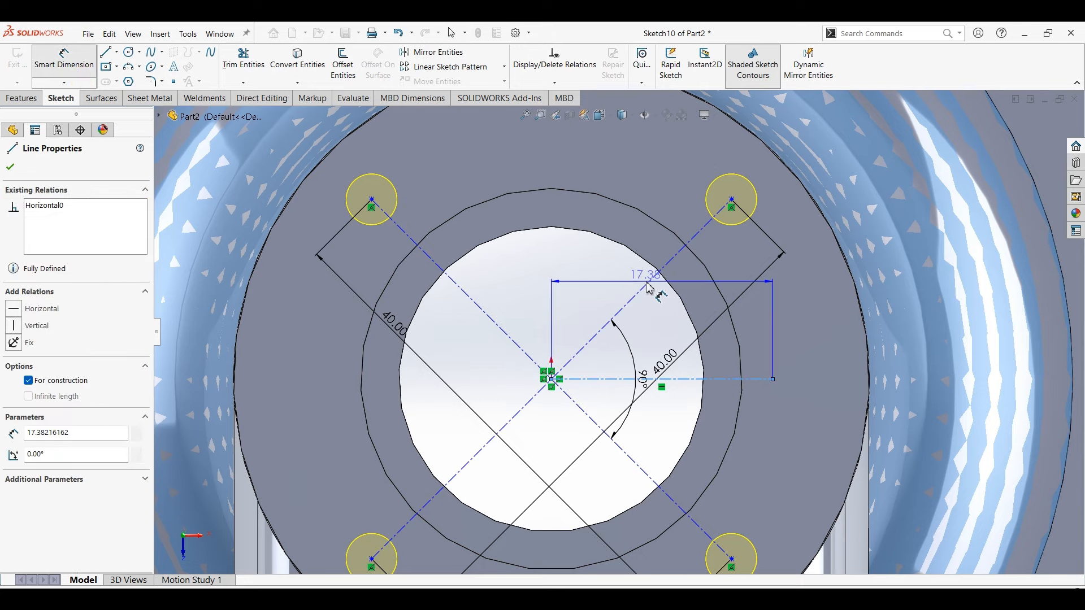
left_click(650, 281)
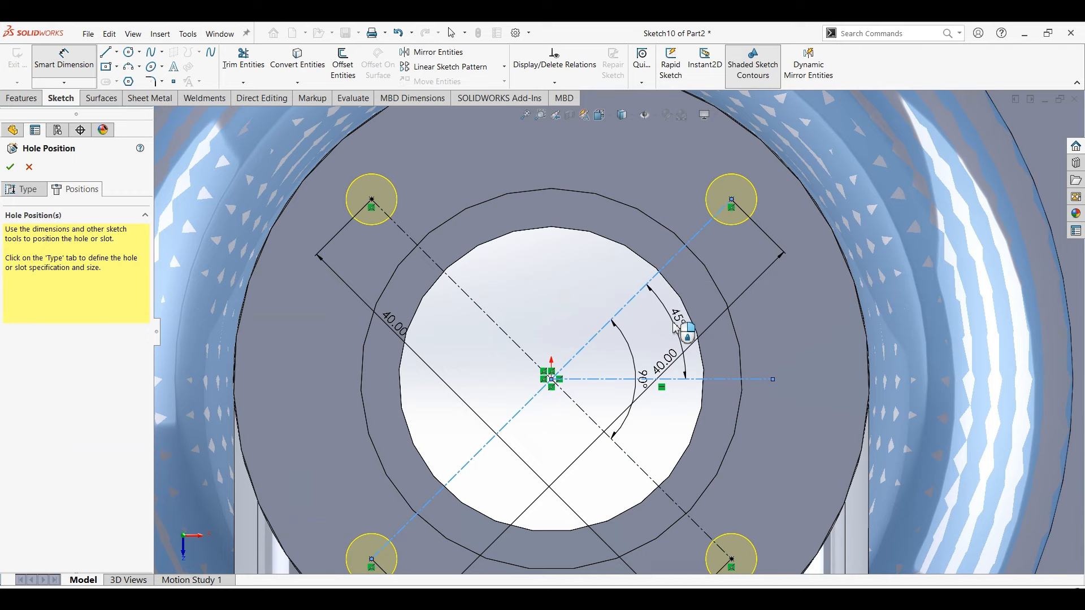
left_click(677, 327)
type("45")
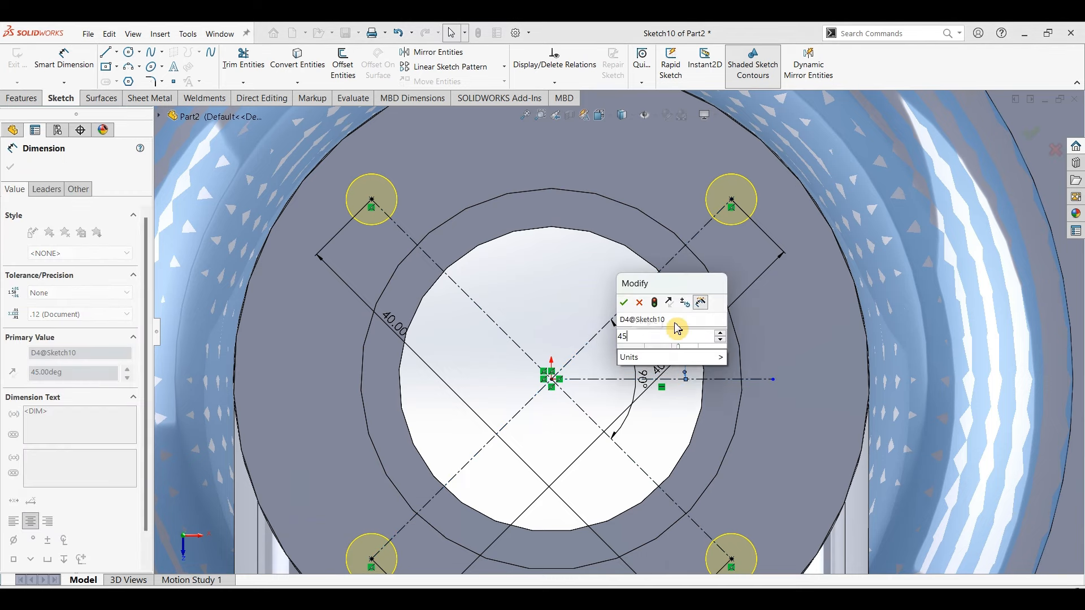
key("Return")
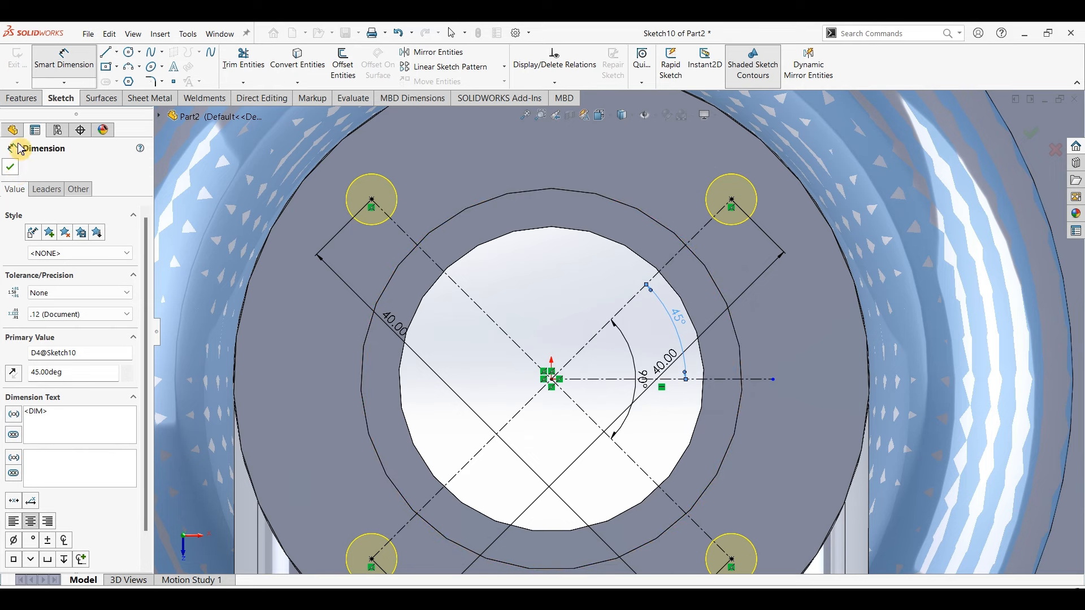
key("Escape")
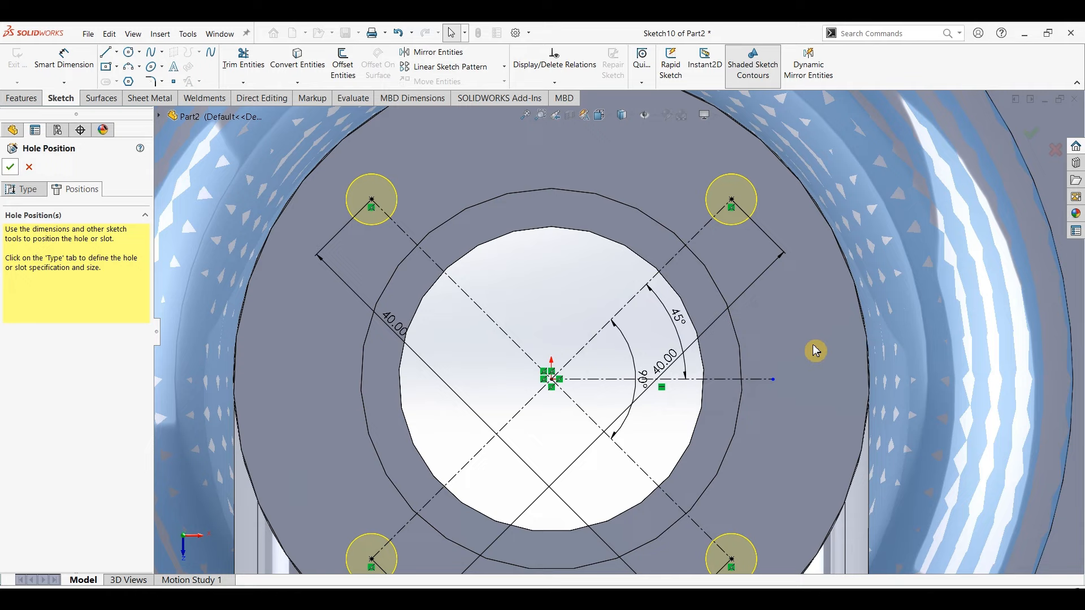
- Accept the hole positions to create the four M5x0.8 tapped holes on the vertical cylinder's top face
key("Return")
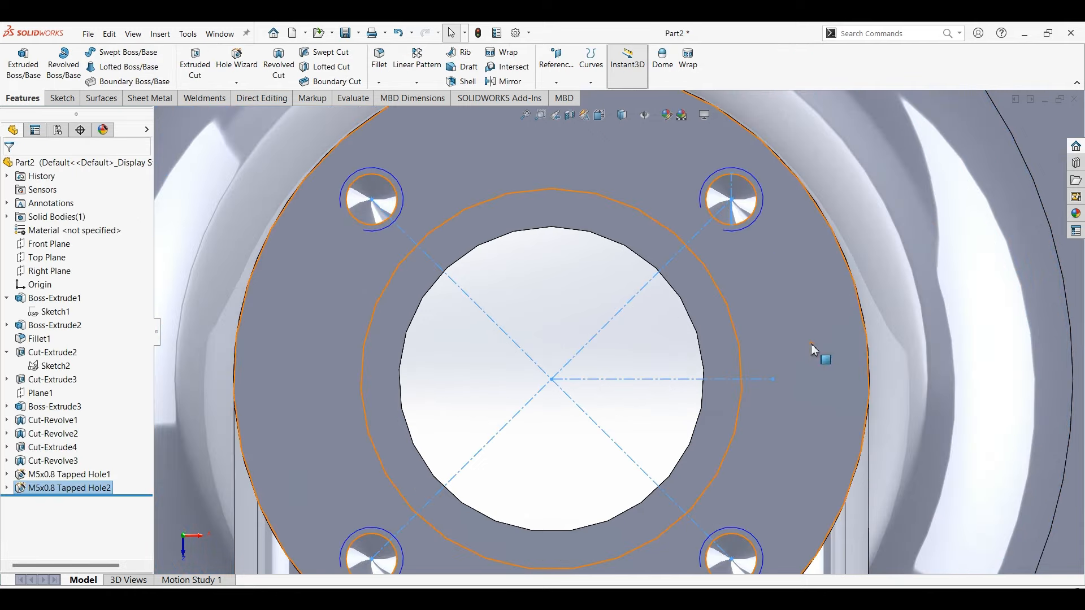
key("ctrl+7")
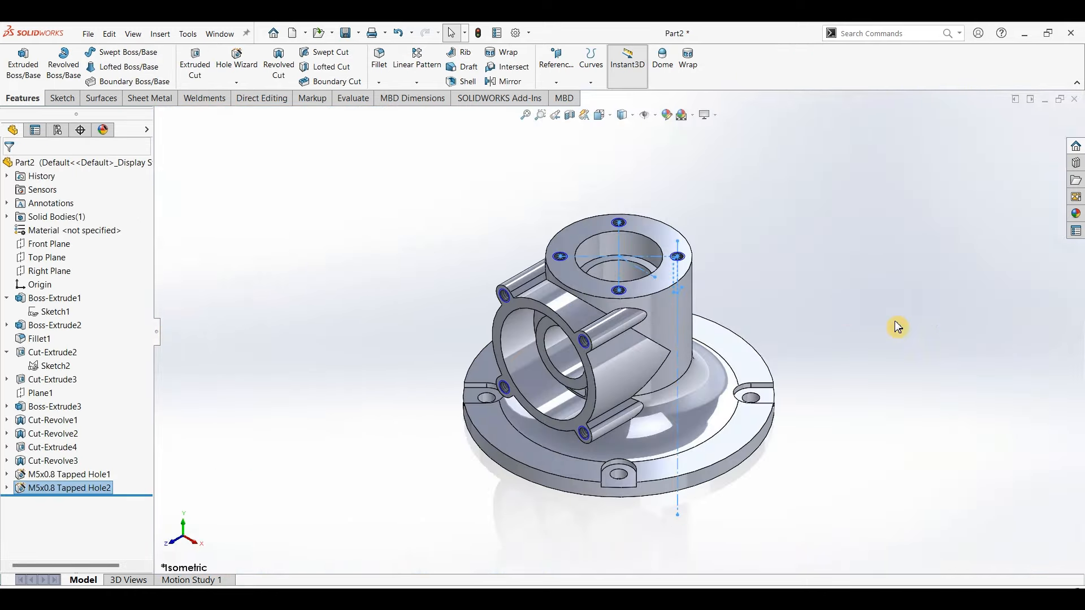
left_click(838, 329)
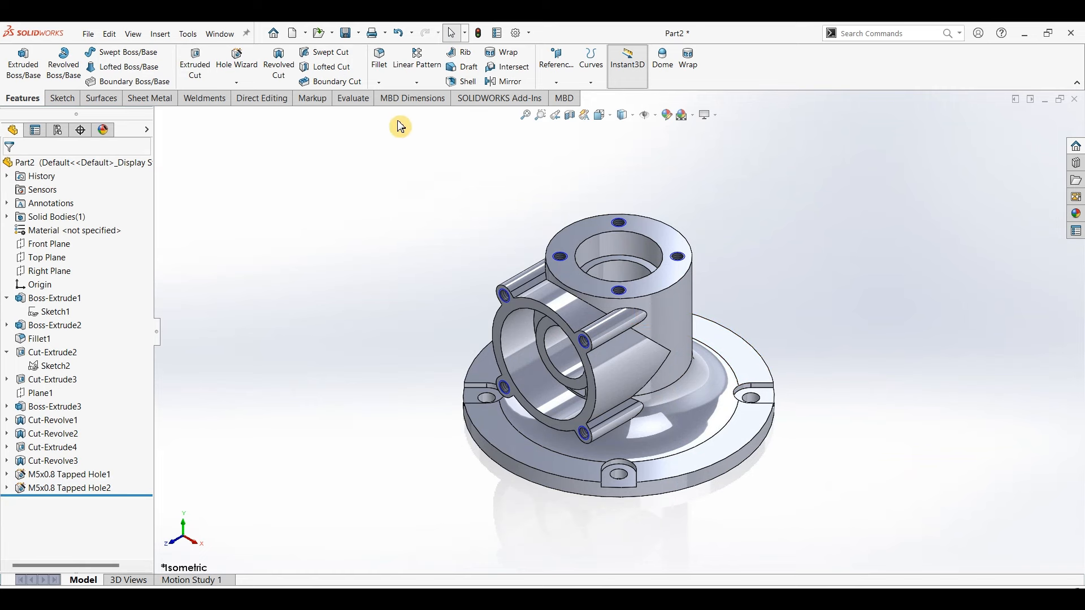
- Chamfer the bore rims of the horizontal and vertical cylinders 1 mm at 45 degrees
left_click(388, 85)
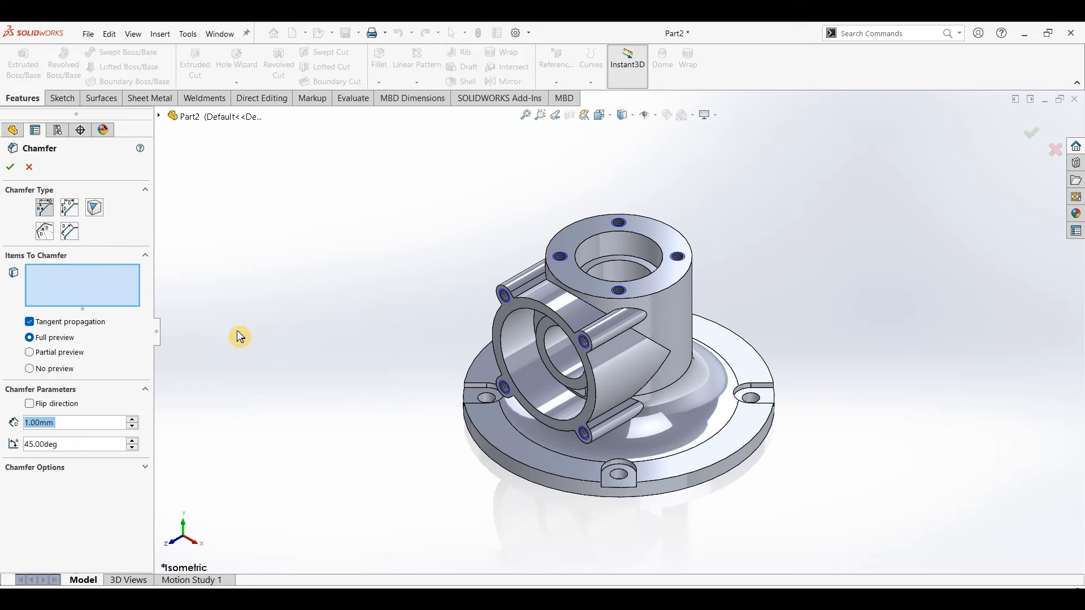
left_click(507, 339)
left_click(596, 242)
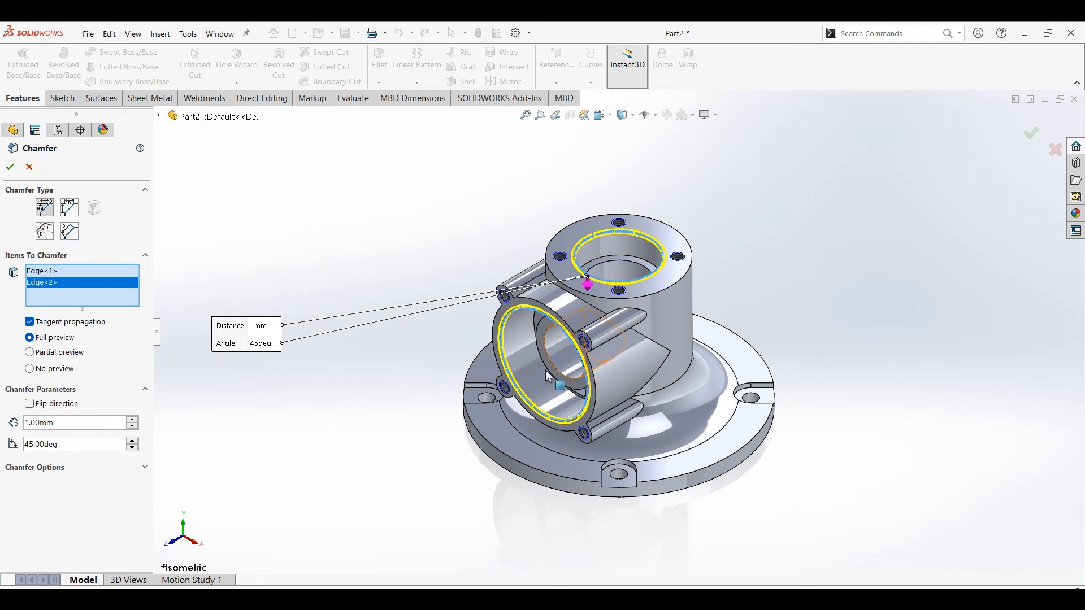
middle_click_drag(507, 474, 551, 305)
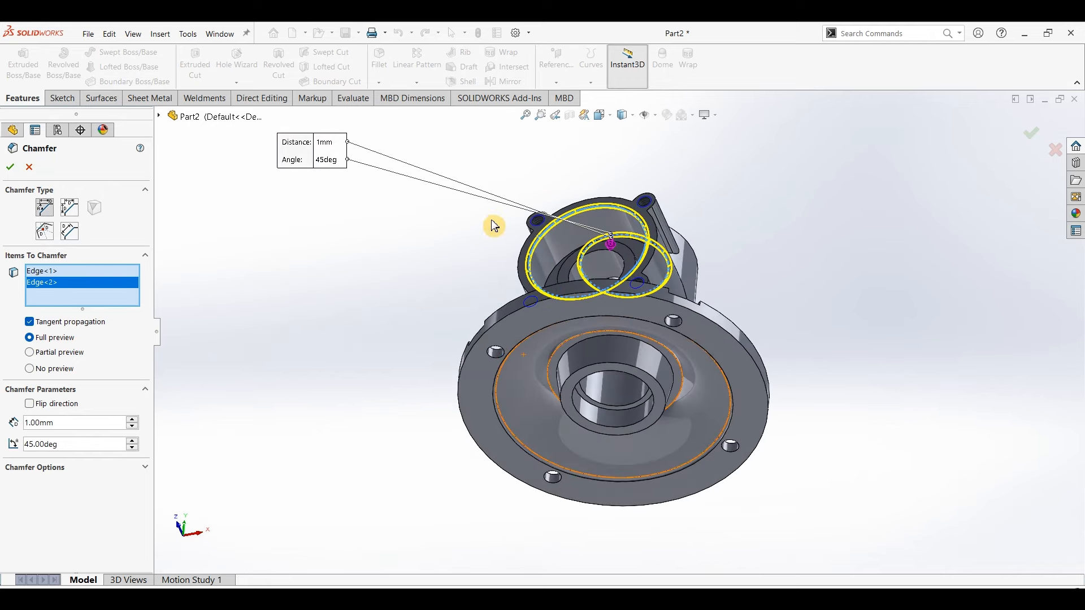
middle_click_drag(492, 226, 462, 400)
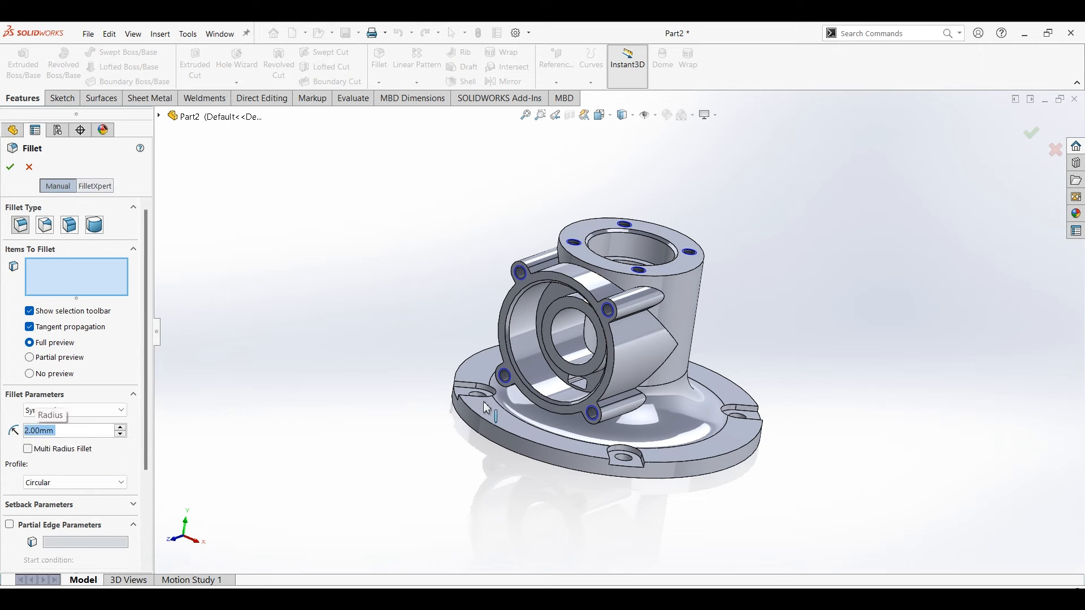
- Start a 2 mm symmetric fillet with the four upper outer edge segments of the round base flange
left_click(517, 438)
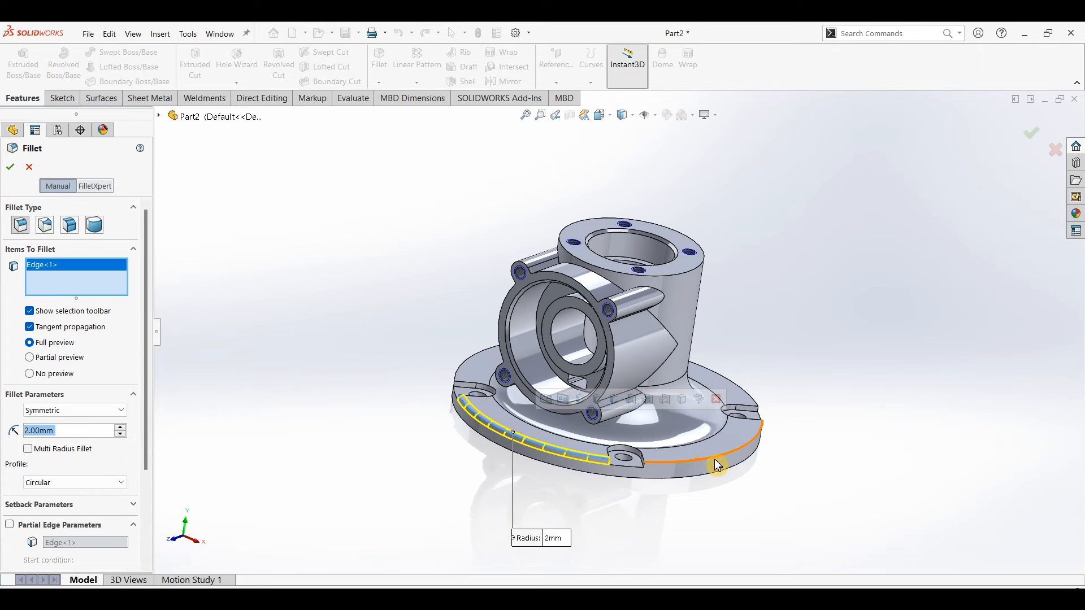
left_click(742, 394)
left_click(742, 394)
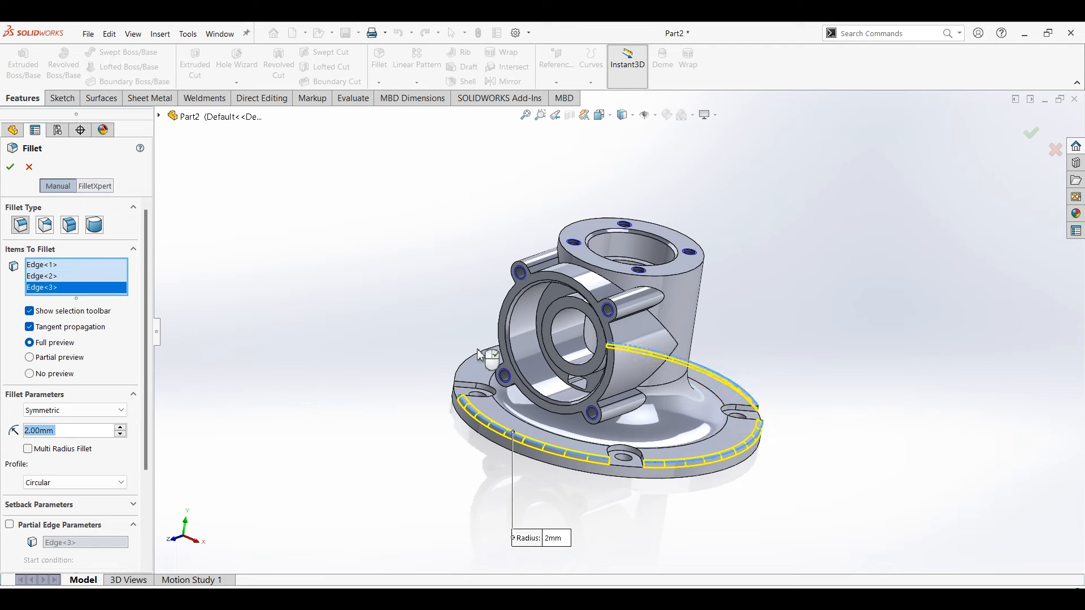
left_click(469, 366)
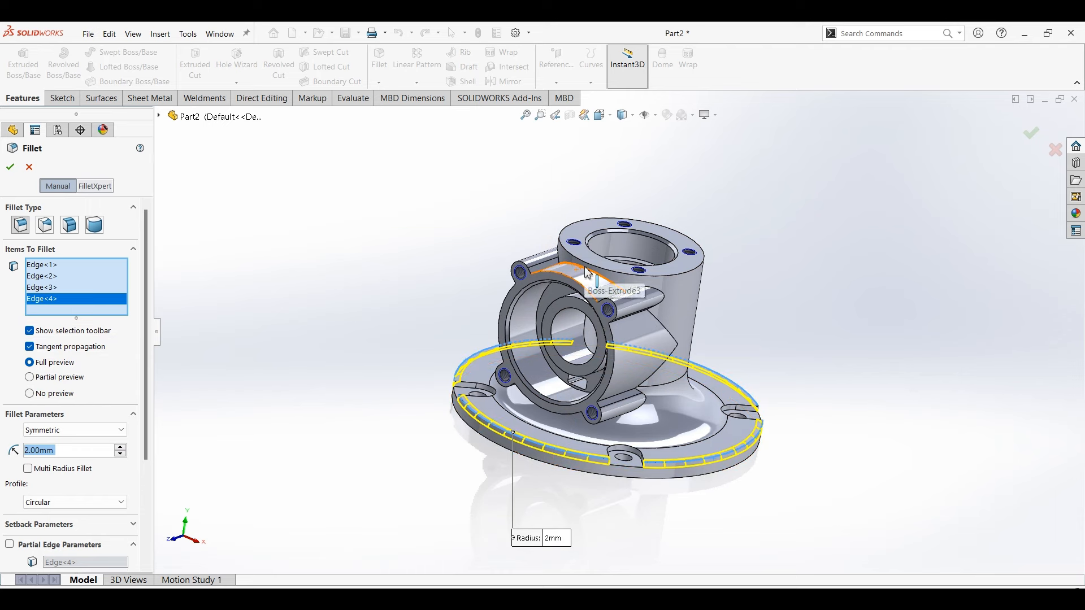
- Add the horizontal cylinder's top and right-side junction edges to the 2 mm fillet, including around both right screw bosses
left_click(646, 302)
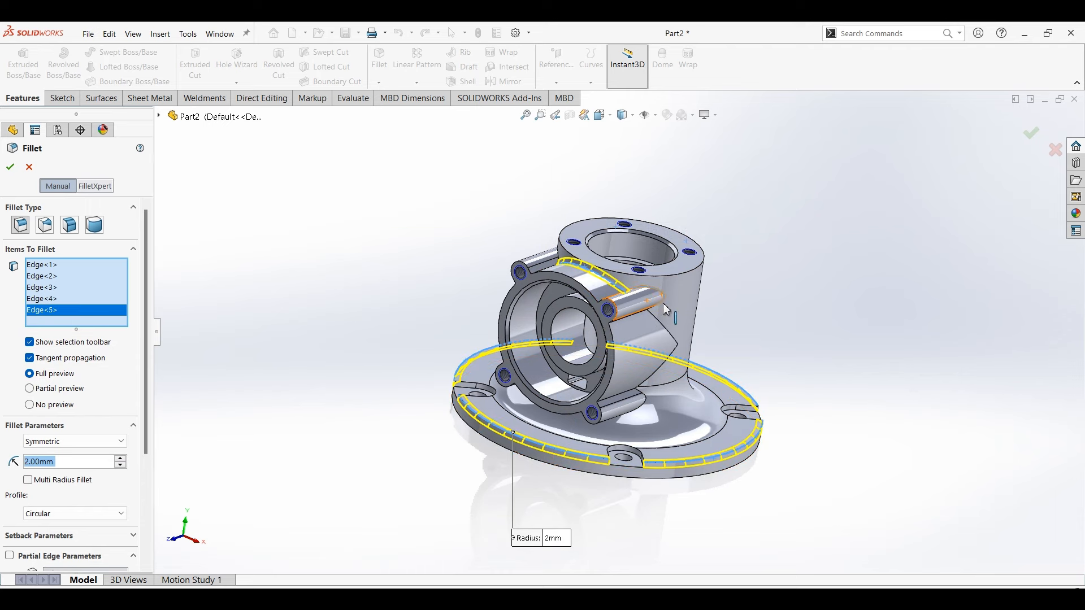
left_click(664, 302)
left_click(663, 326)
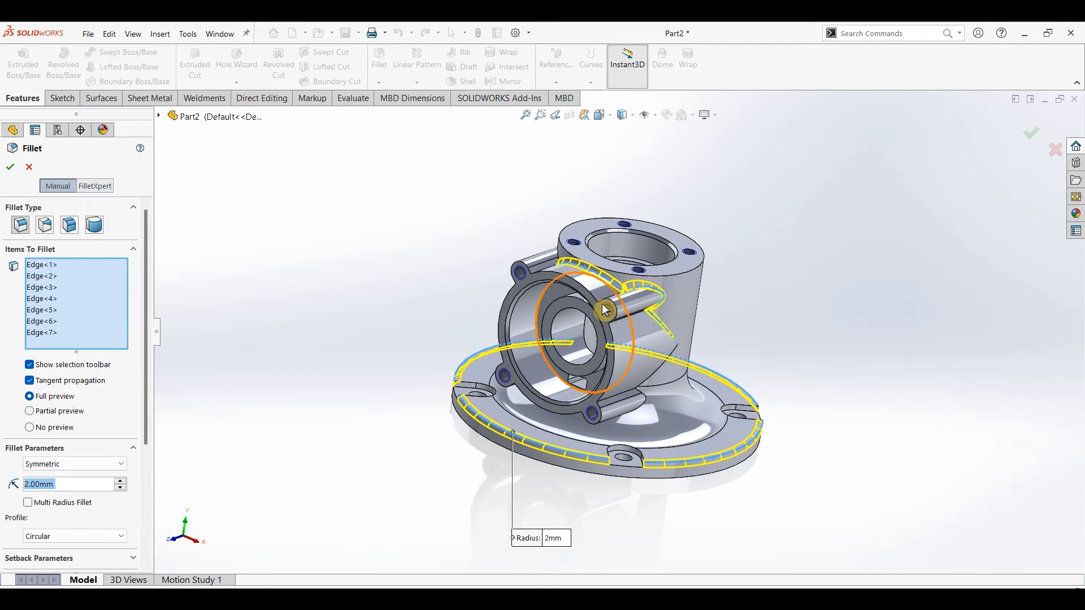
left_click(660, 374)
left_click(647, 399)
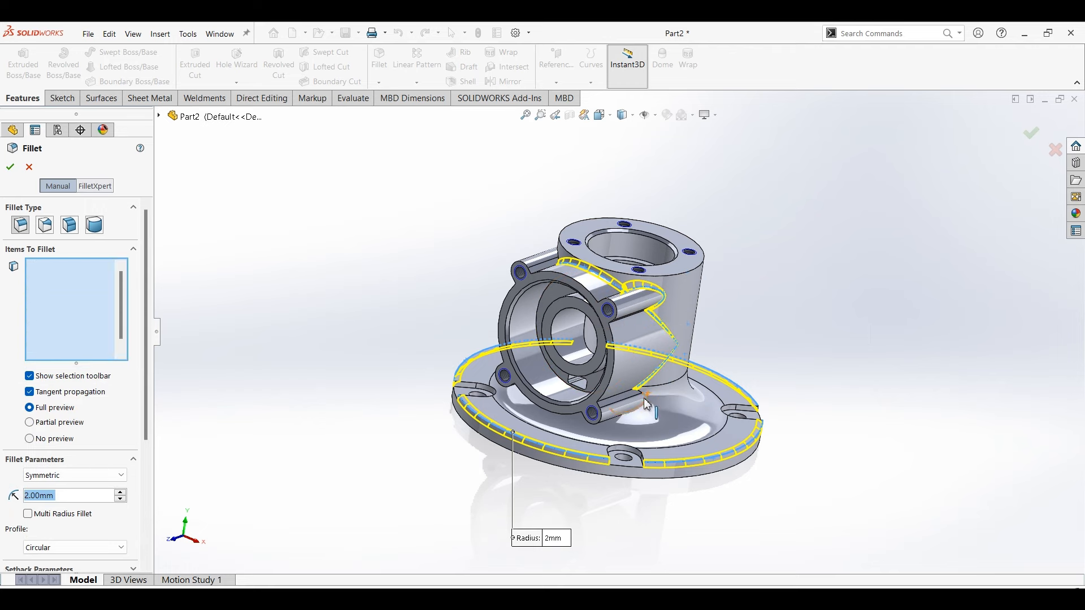
- Add the horizontal cylinder's underside and left-side junction edges and the lower-left screw boss edge to the 2 mm fillet
middle_click_drag(579, 416, 584, 369)
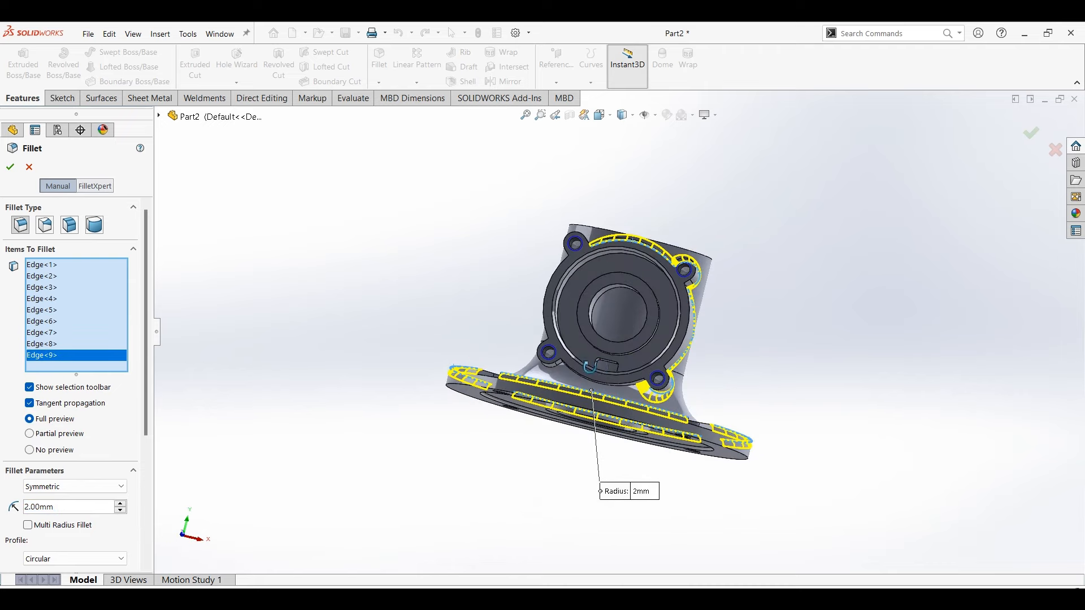
scroll(583, 369, "down", 5)
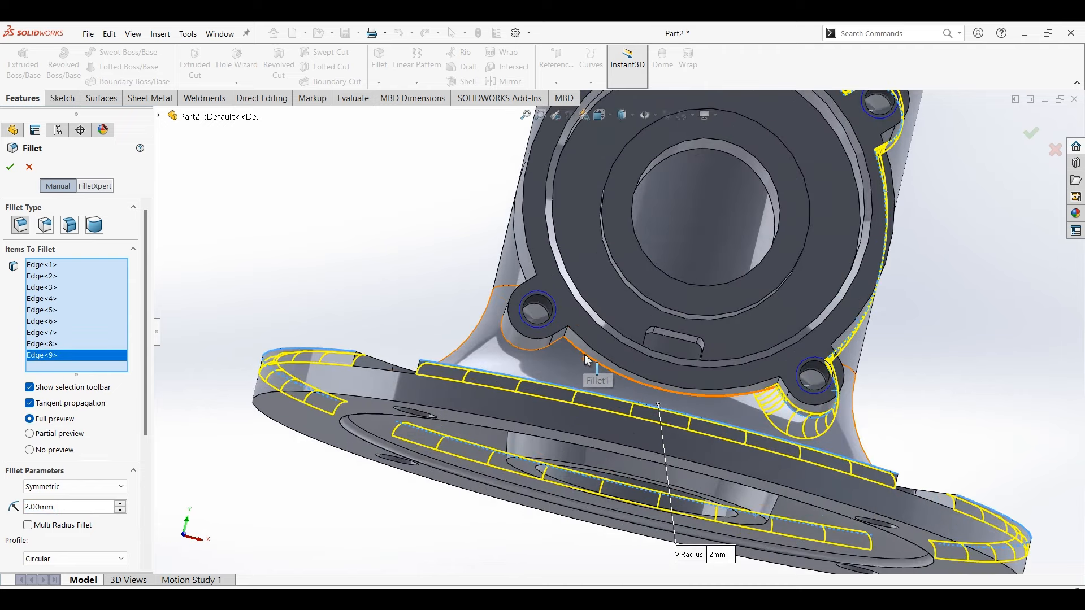
left_click(583, 362)
left_click(536, 354)
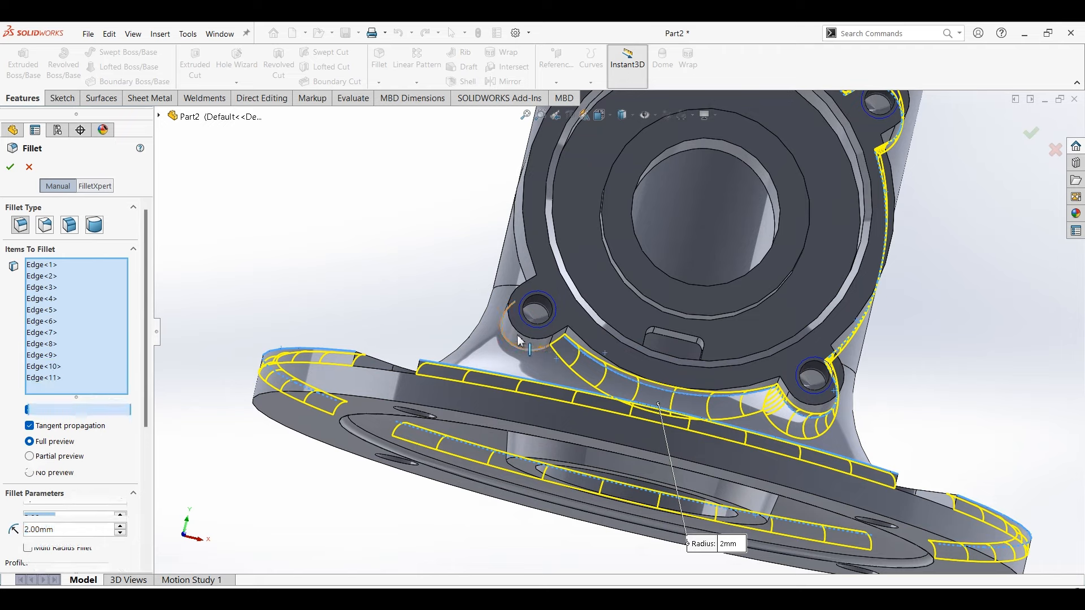
left_click(516, 244)
- Add the upper-left junction edge and the upper-left screw boss edge, and create the 2 mm fillet
scroll(514, 240, "up", 4)
middle_click_drag(516, 229, 585, 260)
left_click(607, 263)
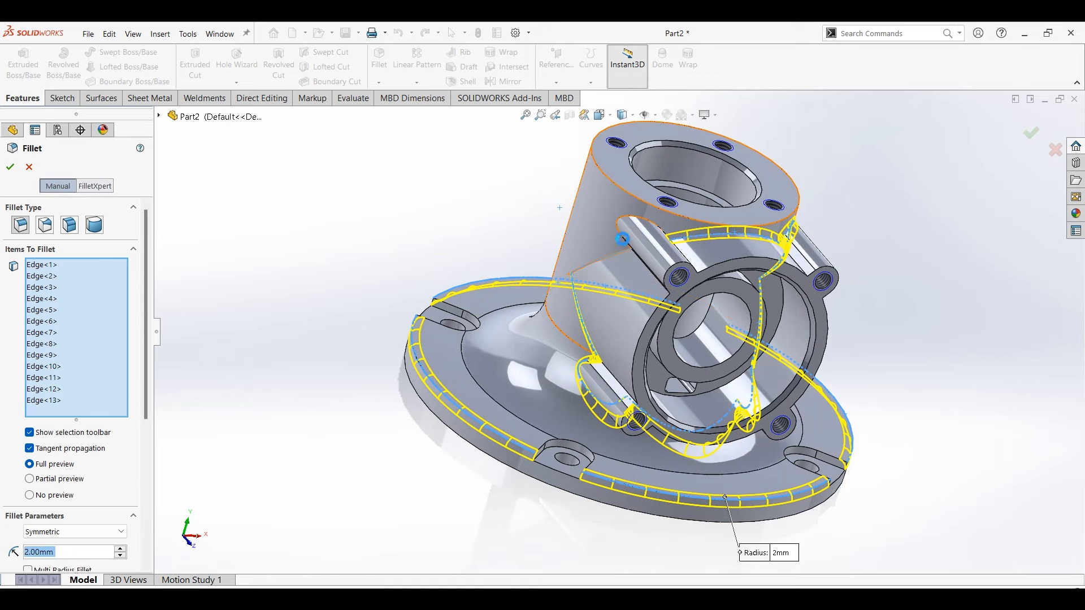
left_click(627, 225)
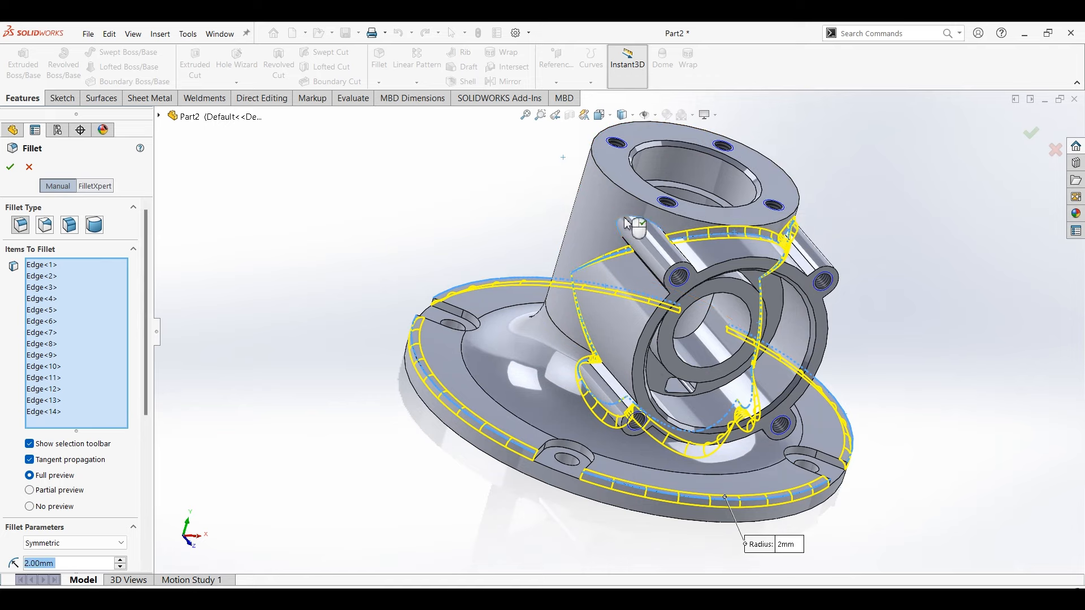
left_click(17, 172)
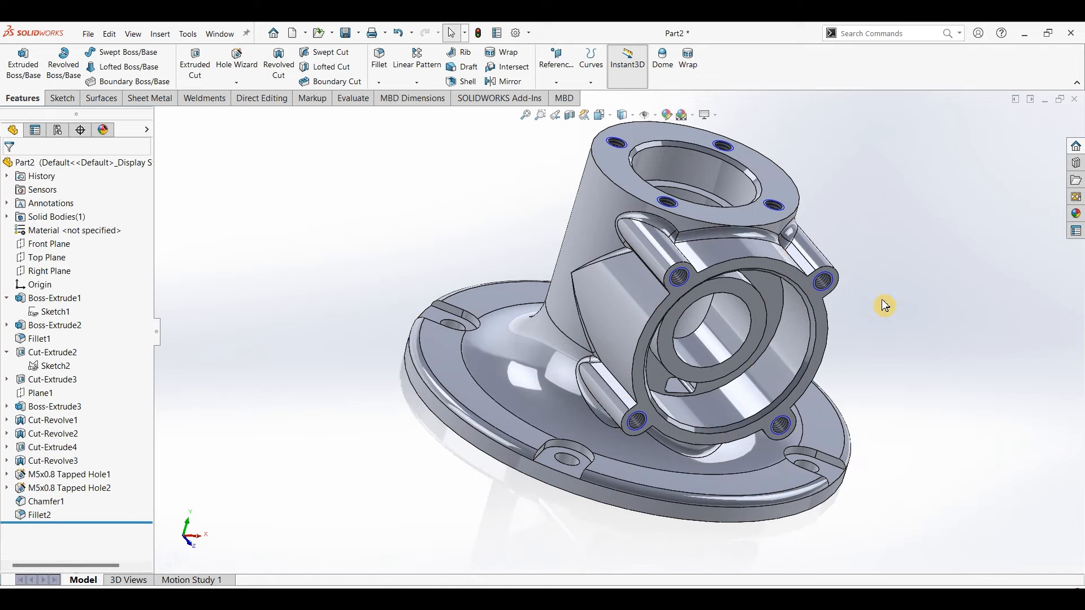
- Apply the polished steel appearance to the whole part and show it in isometric view
key("ctrl+7")
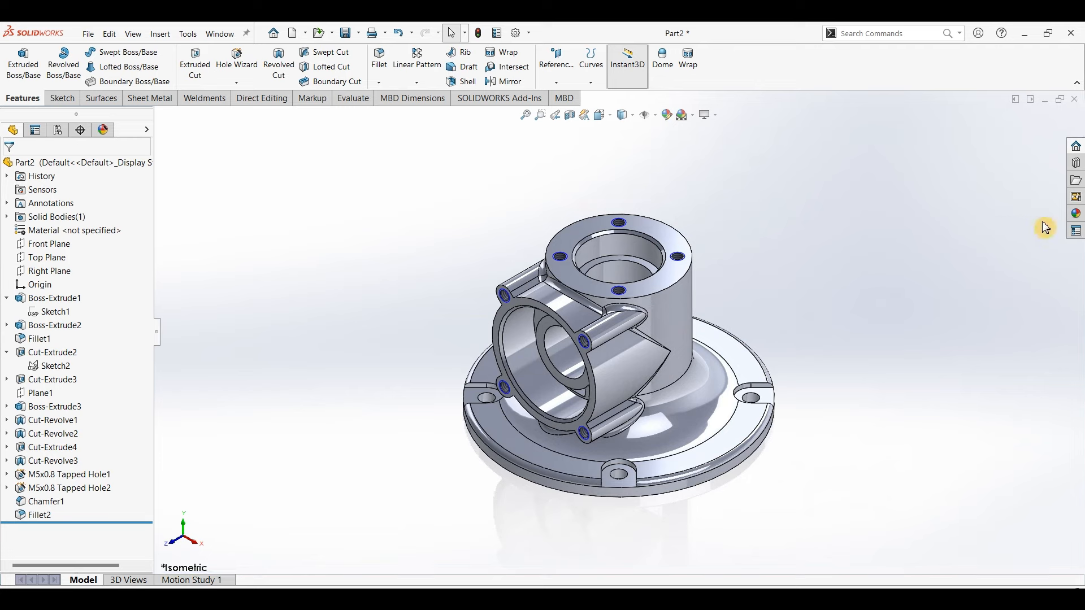
left_click(1077, 214)
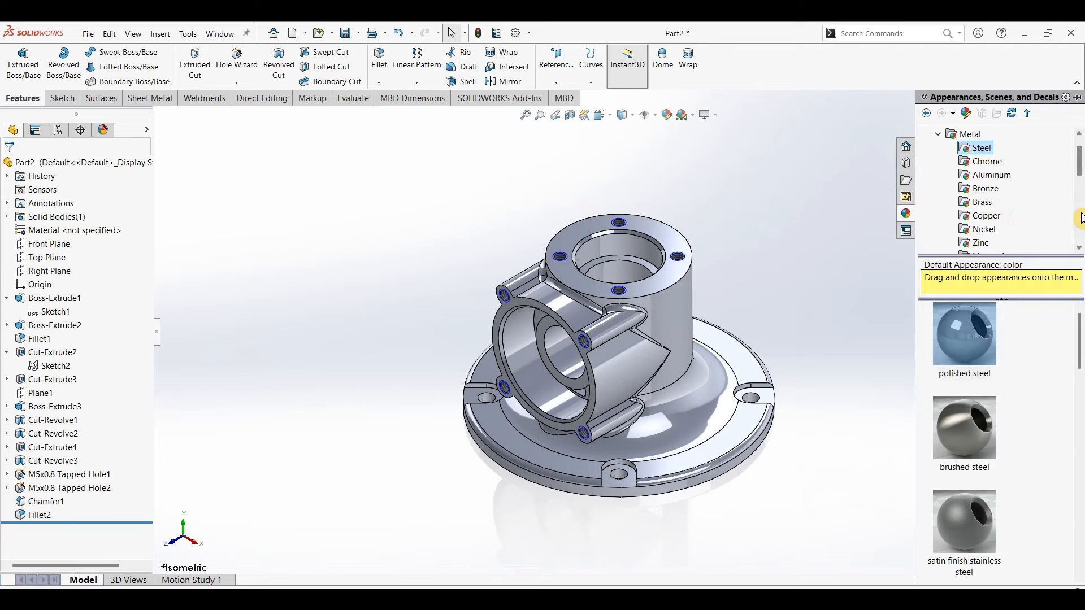
left_click(977, 337)
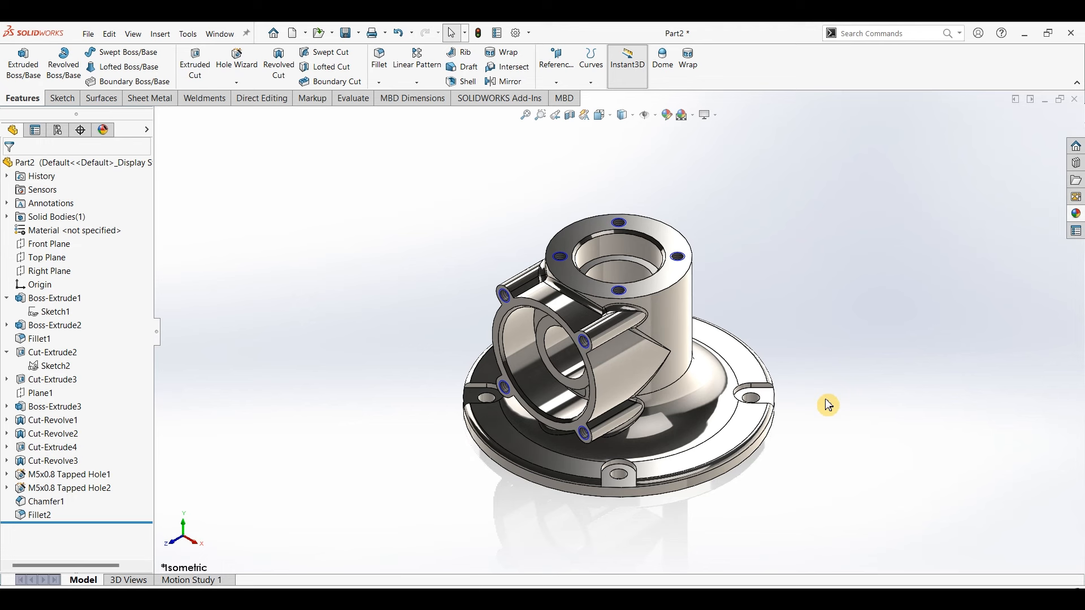
scroll(828, 405, "down", 2)
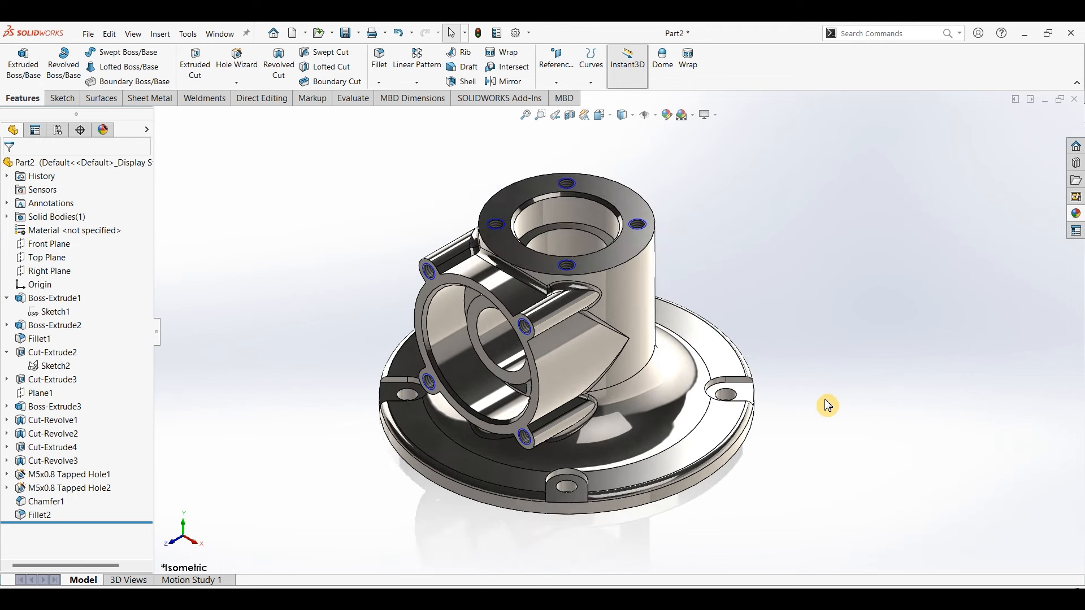